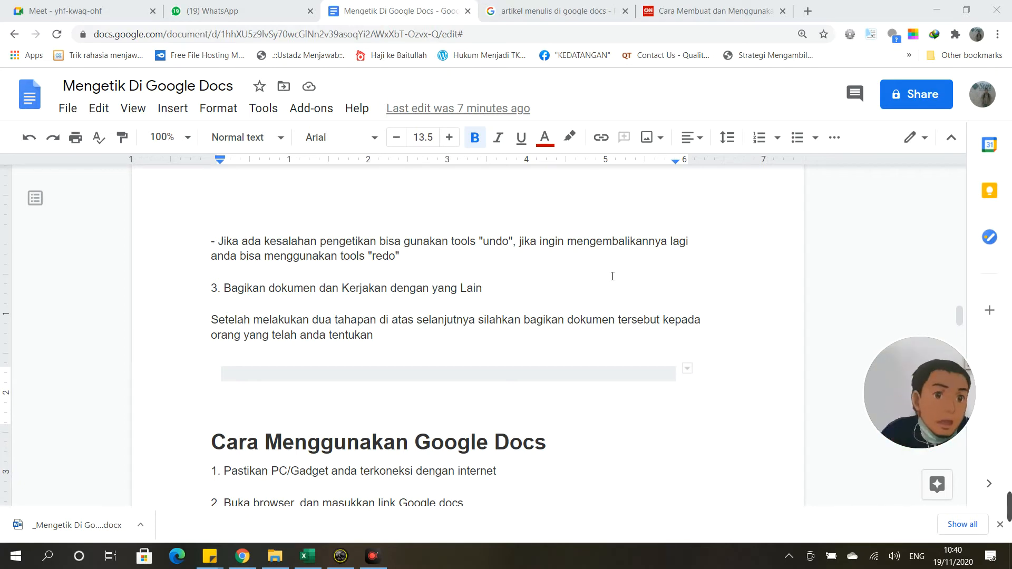
Step: Leave the article and return to the Google Docs home page via the Docs logo
scroll(633, 284, up, 10)
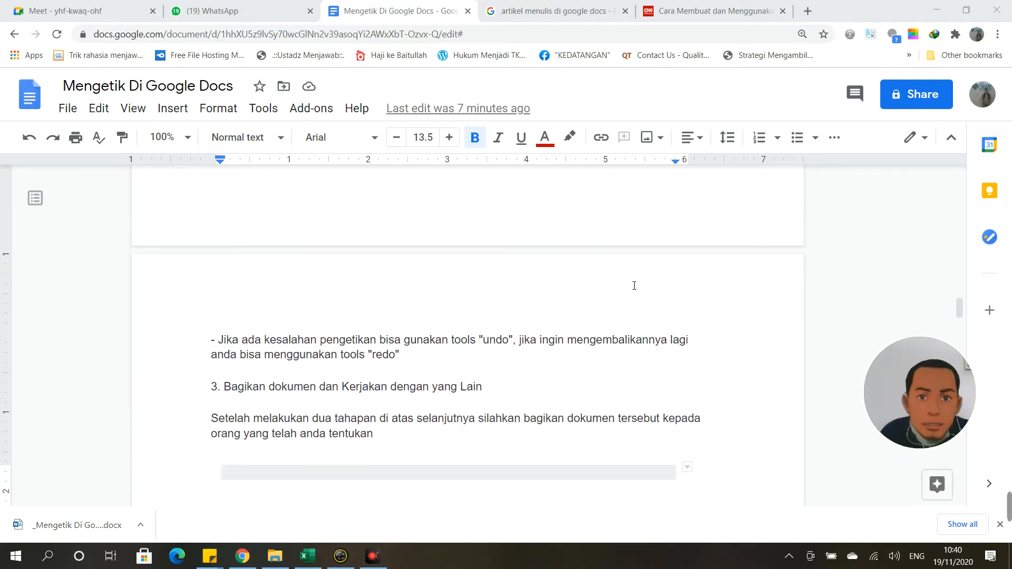
click(46, 106)
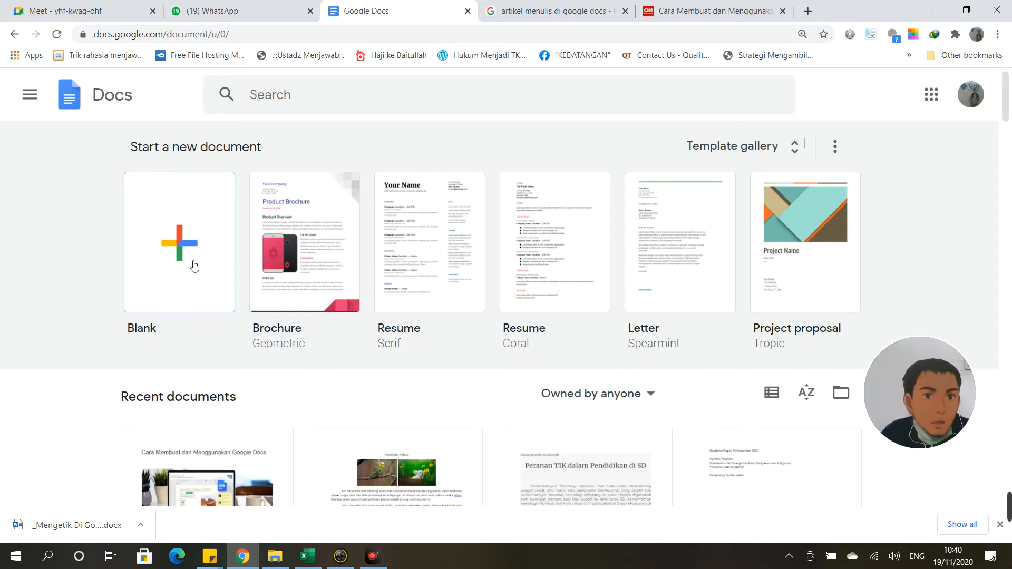
Step: Switch to the CNN Indonesia article tab, then open a new browser tab
scroll(935, 219, down, 8)
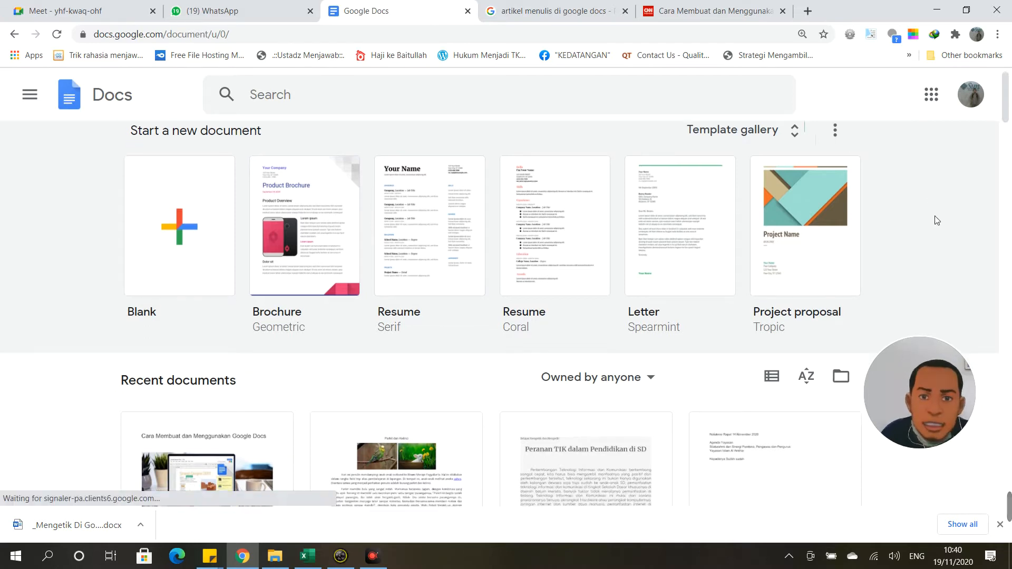
scroll(700, 330, up, 8)
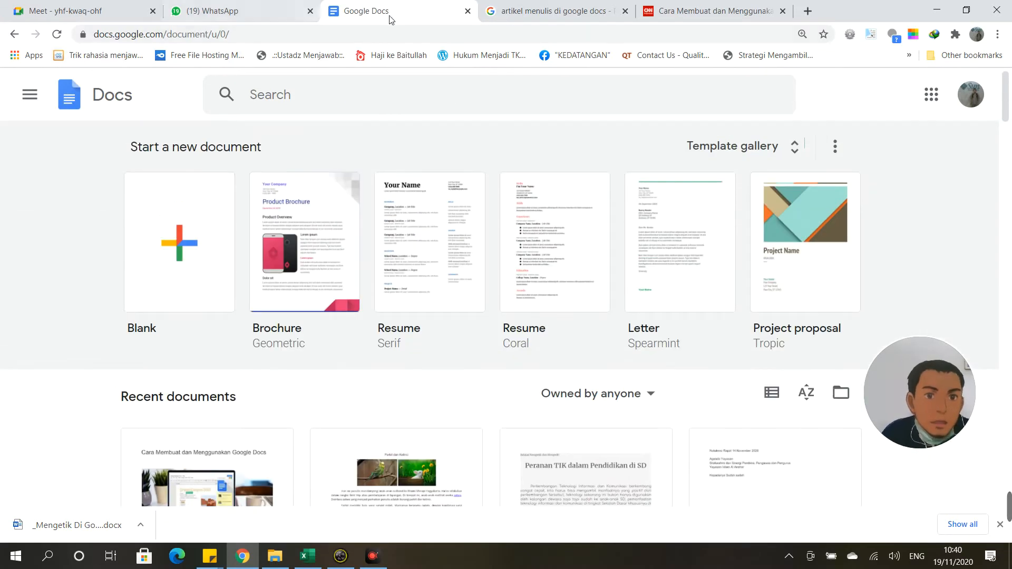
click(711, 7)
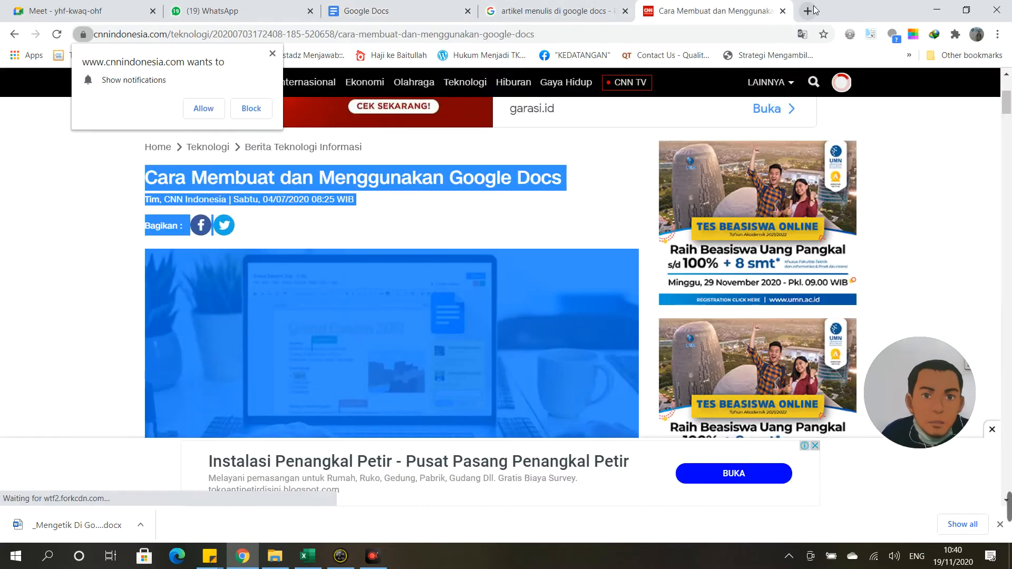
click(807, 10)
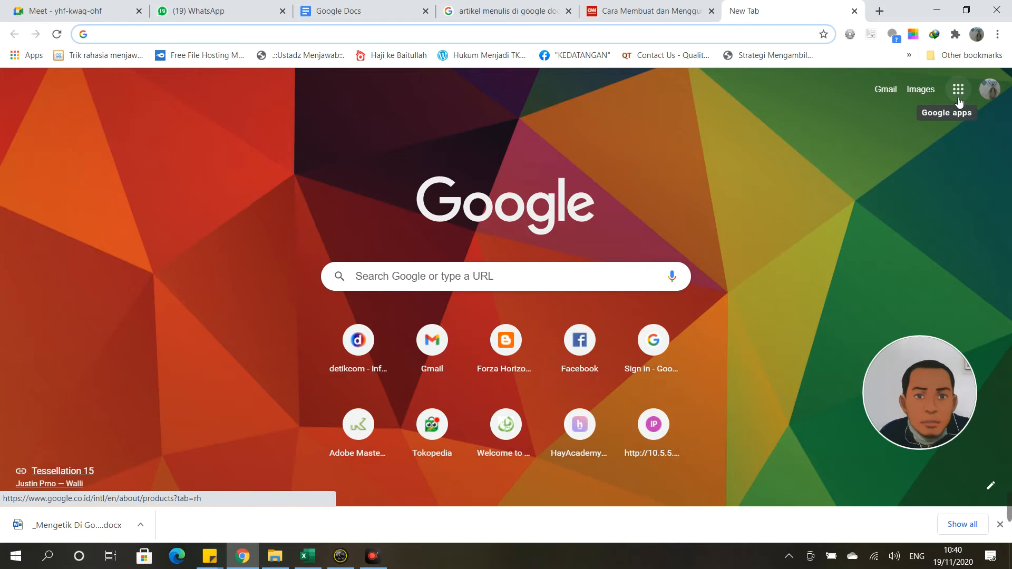
Step: Open Google Docs in the new tab from the Google apps launcher
click(958, 100)
scroll(901, 226, down, 2)
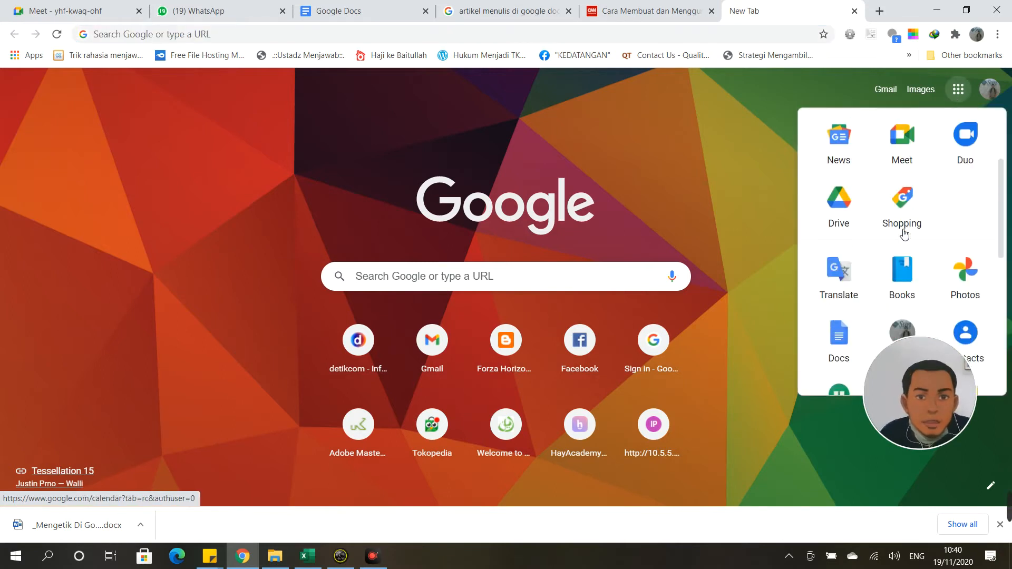
scroll(903, 233, down, 3)
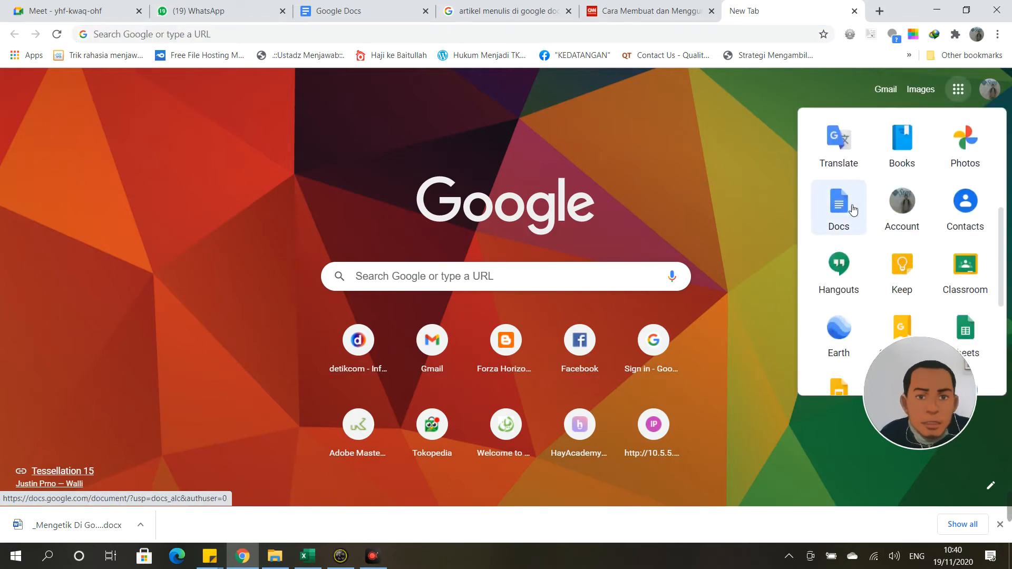
click(850, 212)
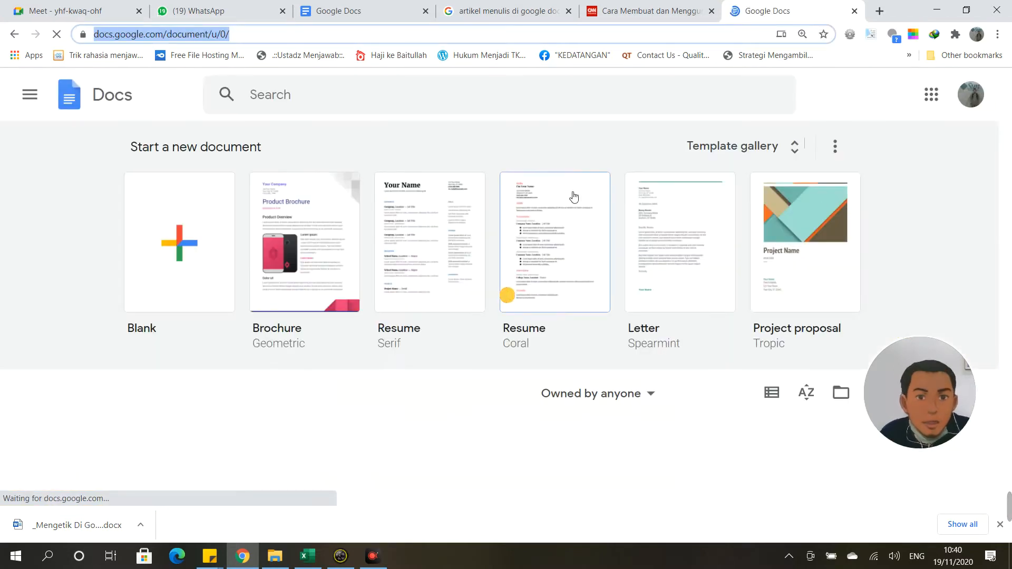
scroll(659, 159, down, 2)
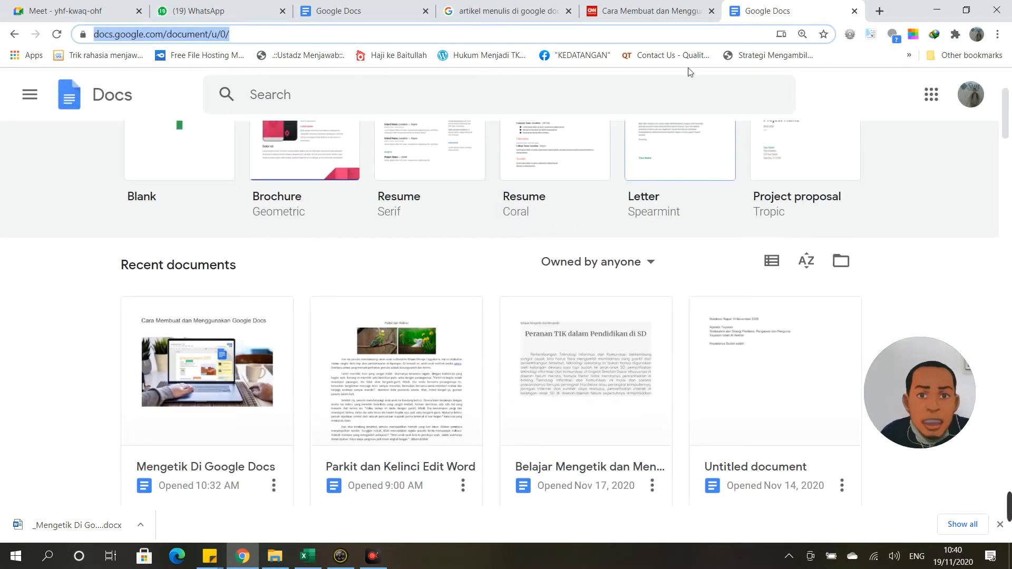
Step: Close that tab, search 'google docs' in a fresh tab, and open the Google Docs result
click(853, 12)
key(ctrl+t)
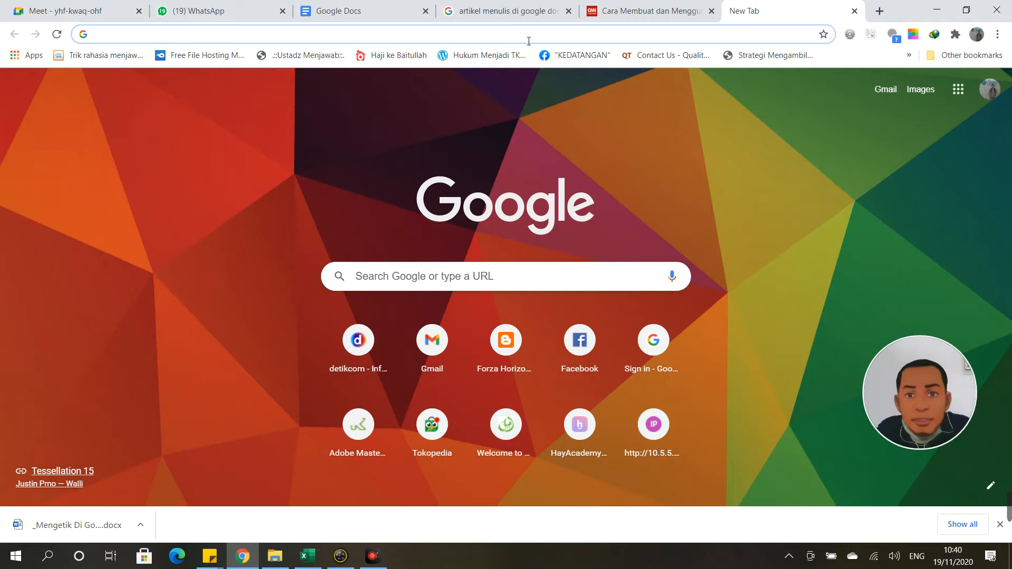
text(googl)
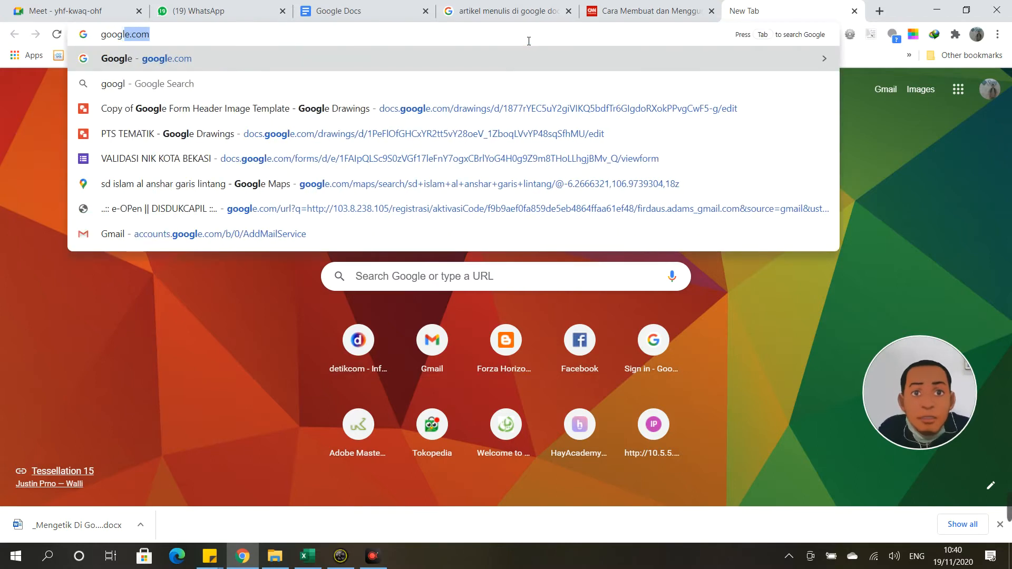
text(e docs)
key(Return)
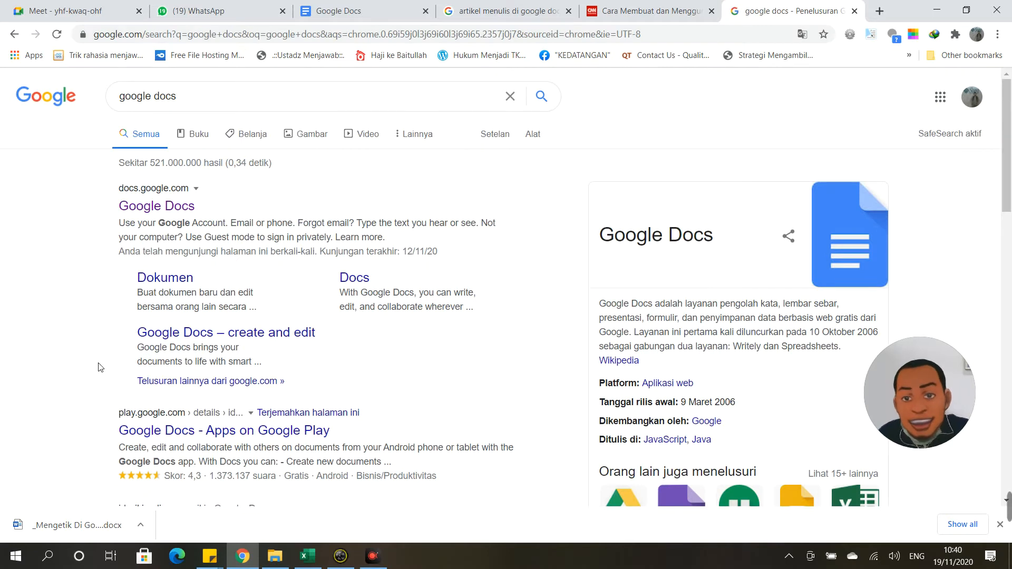
click(164, 212)
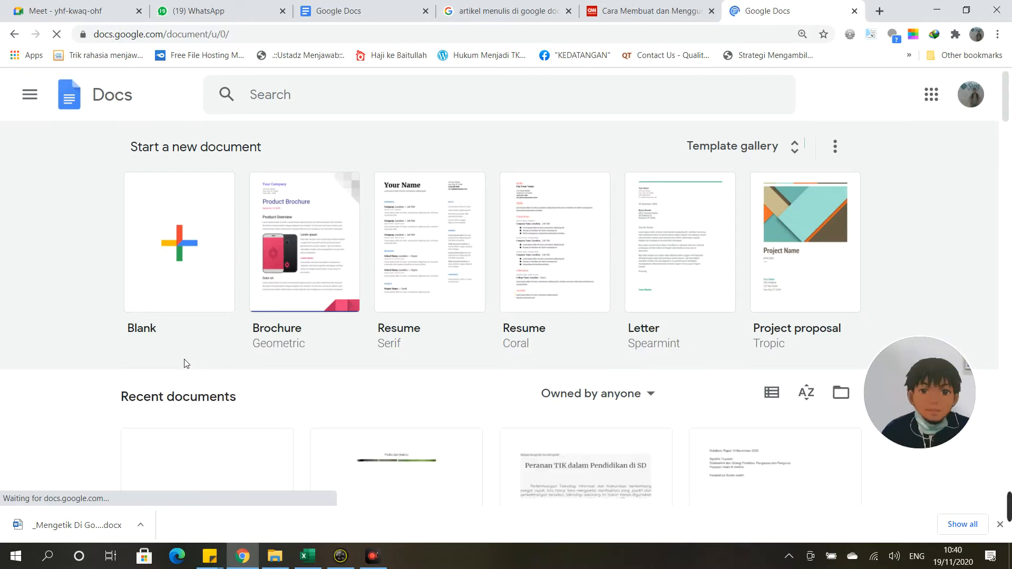
Step: Browse the Recent documents list on the Docs home page, then switch to the other Docs tab
scroll(185, 364, down, 2)
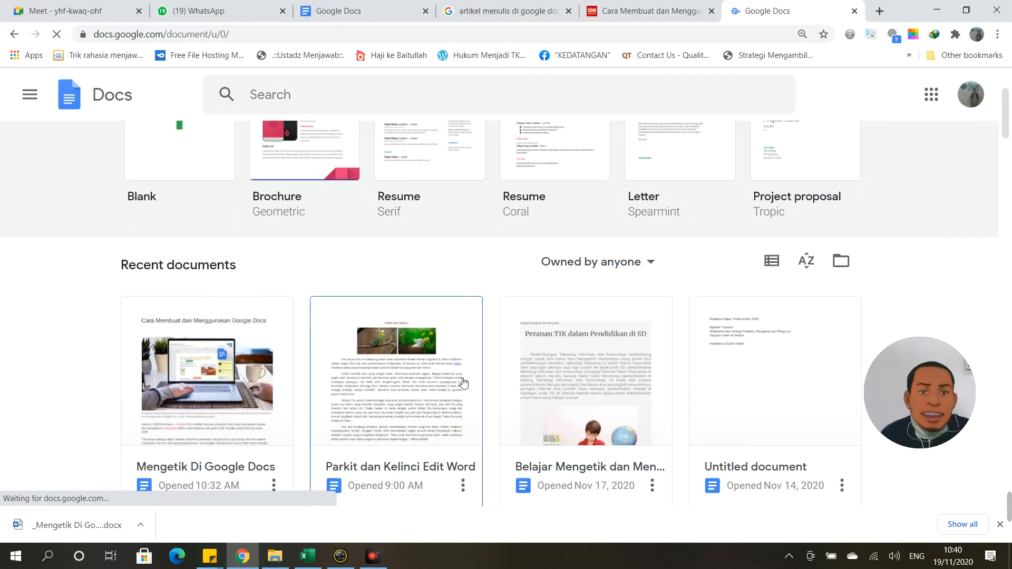
scroll(198, 420, down, 2)
scroll(199, 420, up, 4)
scroll(200, 419, down, 2)
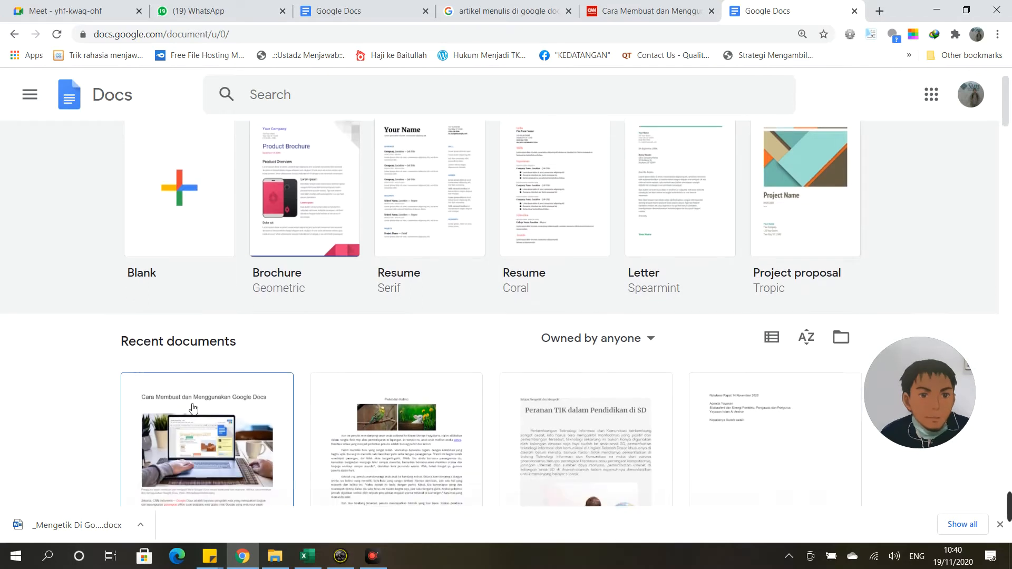
scroll(691, 350, down, 2)
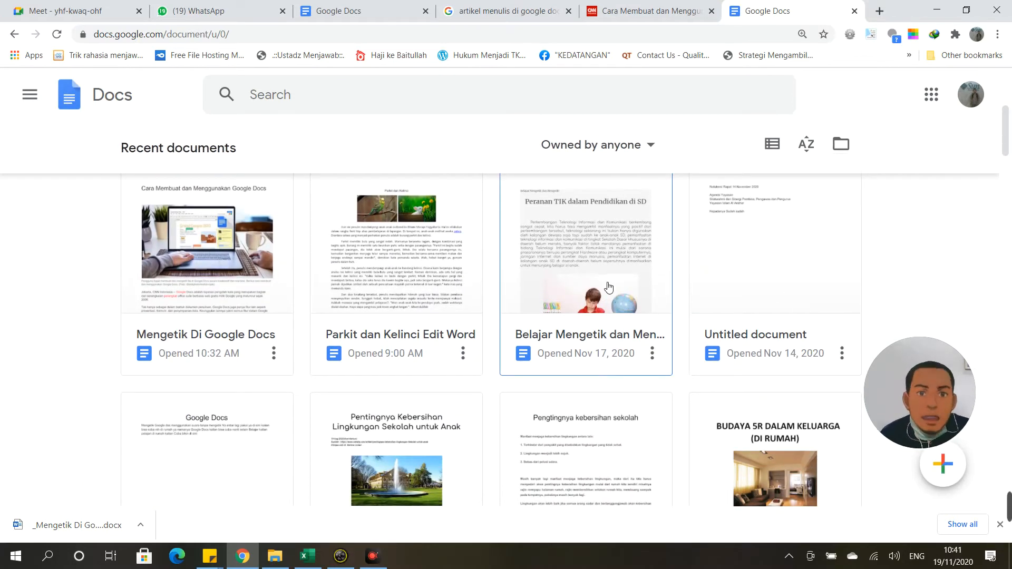
scroll(608, 289, up, 2)
scroll(649, 280, down, 5)
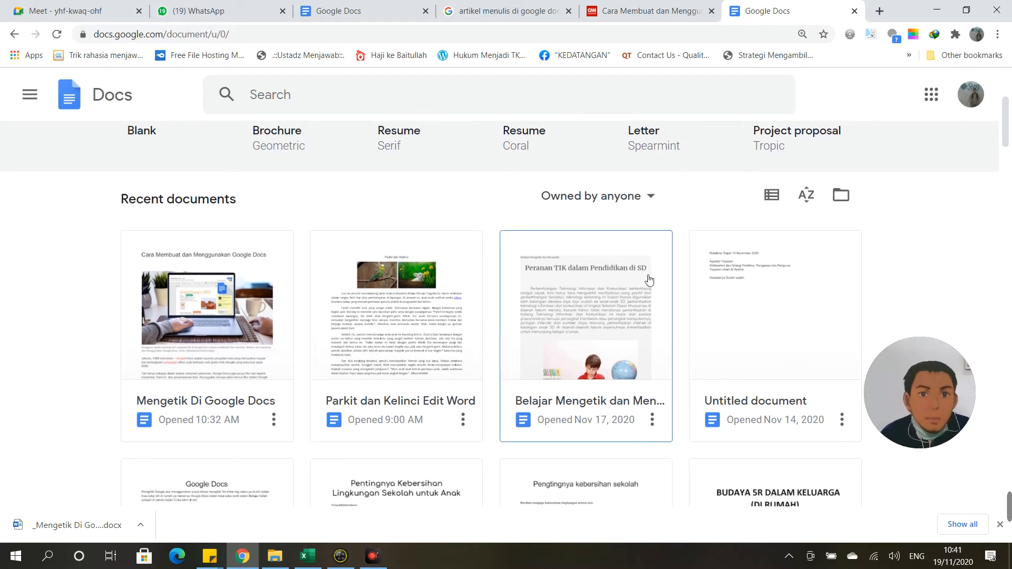
scroll(708, 342, down, 5)
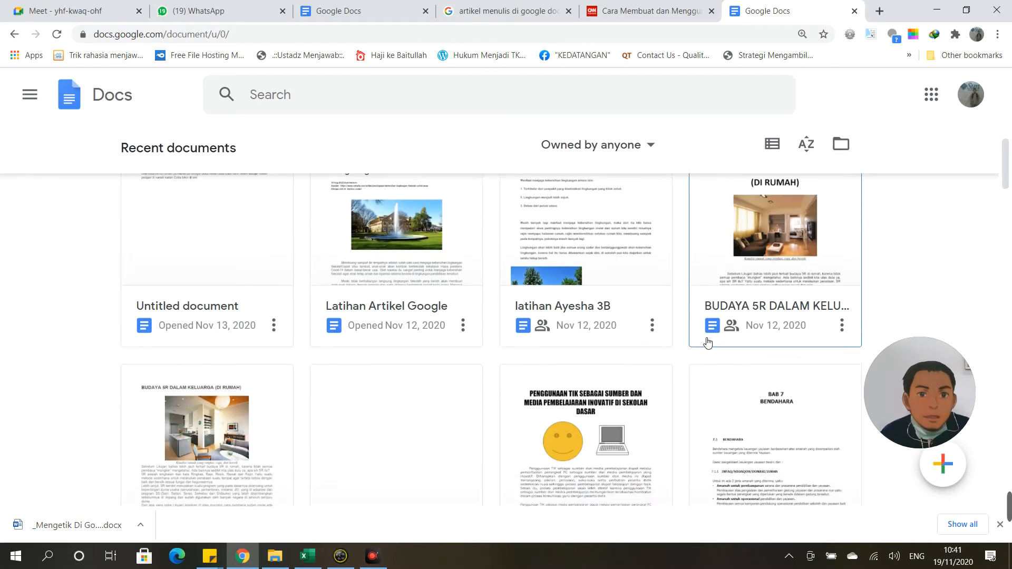
scroll(708, 342, down, 4)
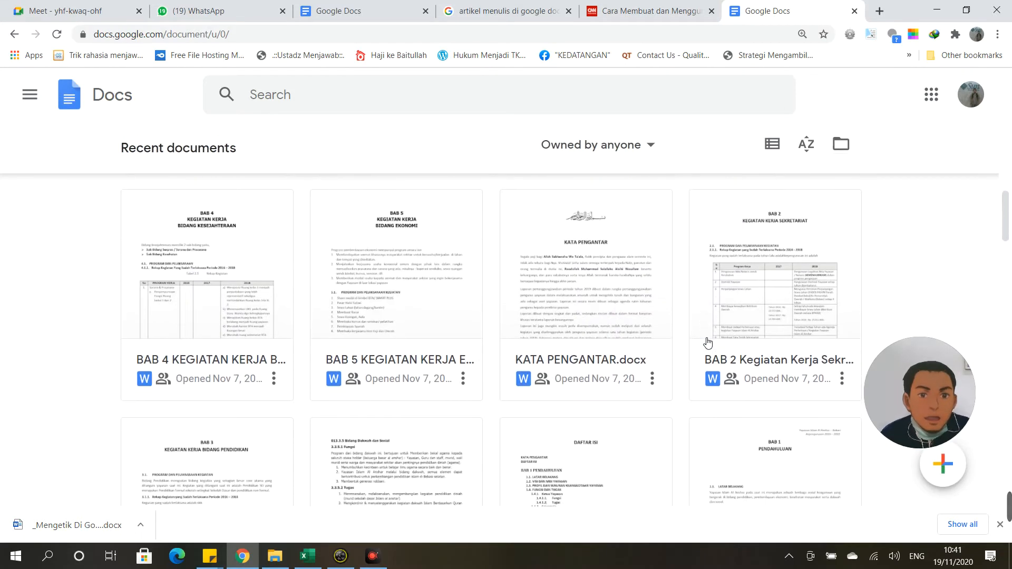
scroll(708, 342, up, 15)
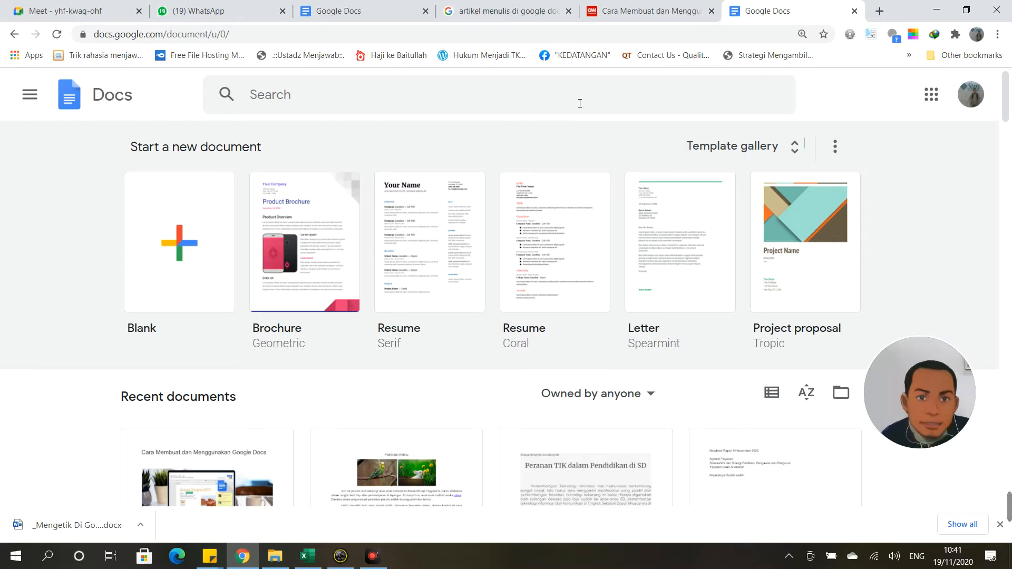
click(379, 4)
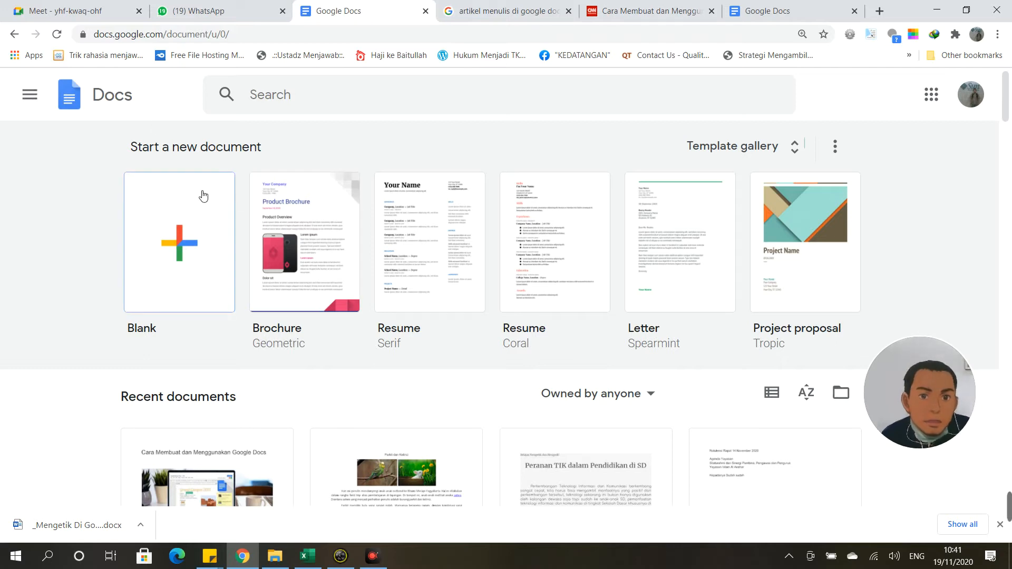
Step: Open 'Mengetik Di Google Docs' from Recent documents and close the extra Docs home tab
scroll(138, 208, down, 3)
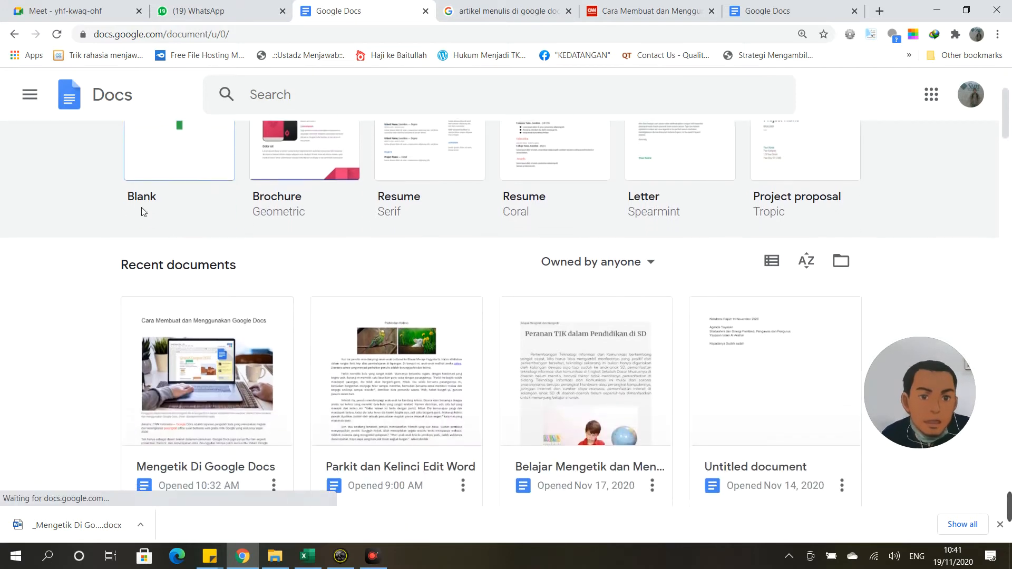
click(211, 404)
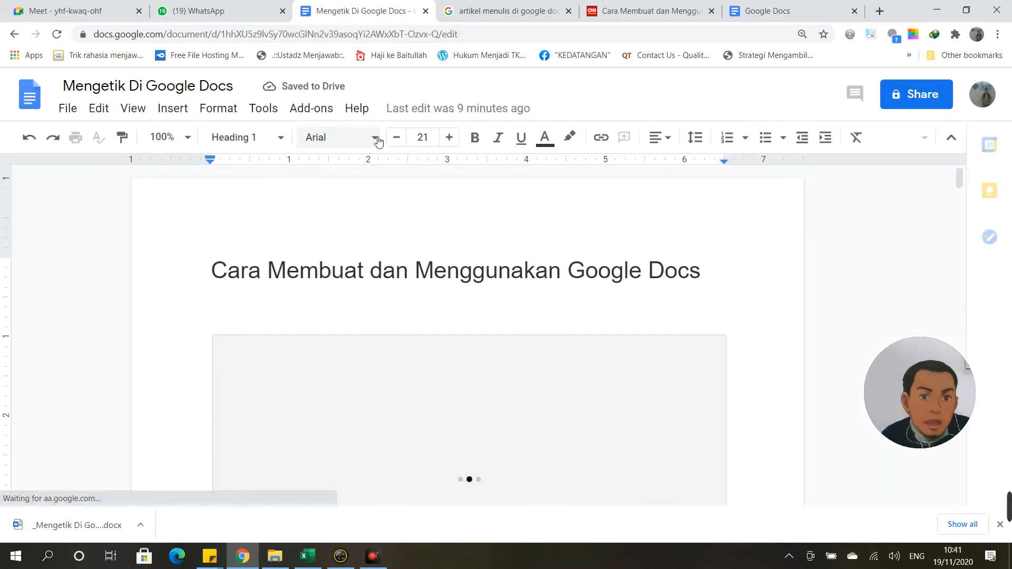
click(790, 11)
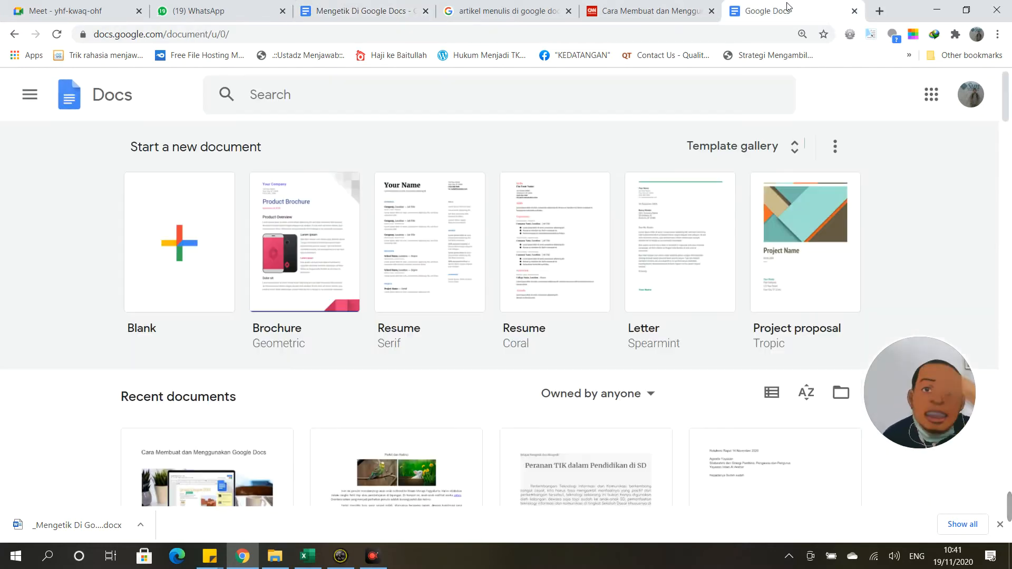
click(854, 11)
click(406, 11)
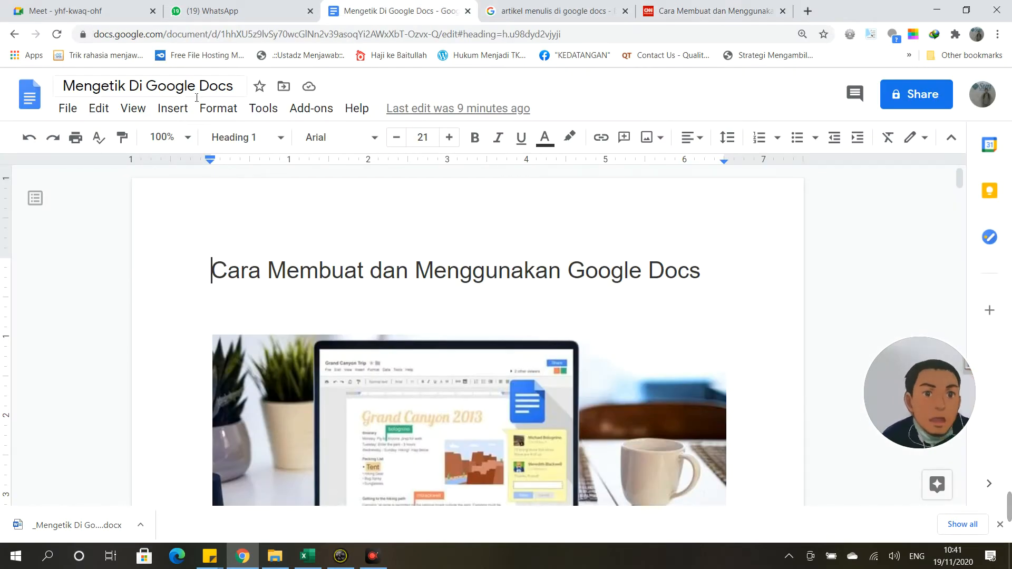
scroll(307, 219, down, 1)
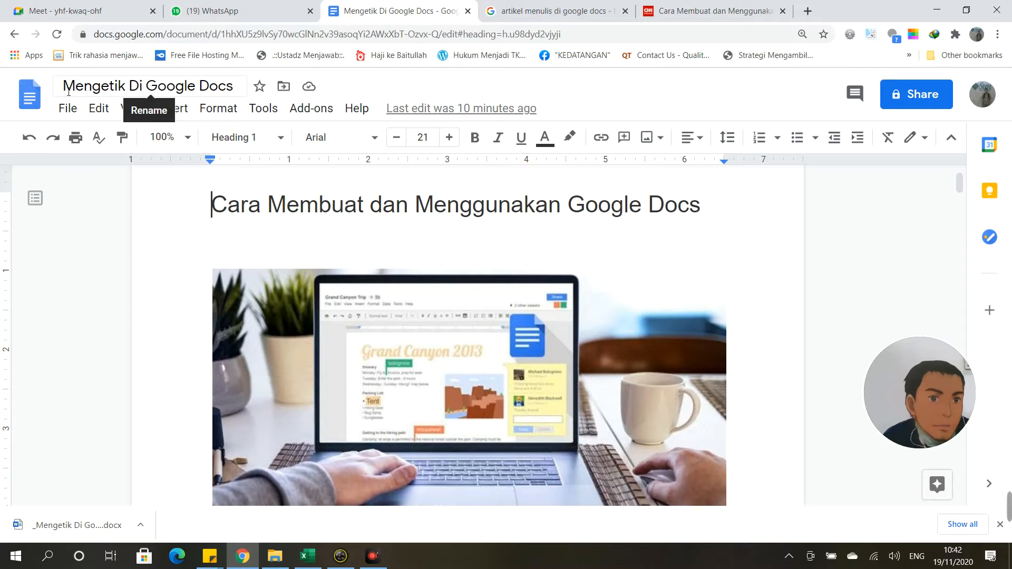
scroll(275, 235, down, 2)
scroll(276, 235, up, 3)
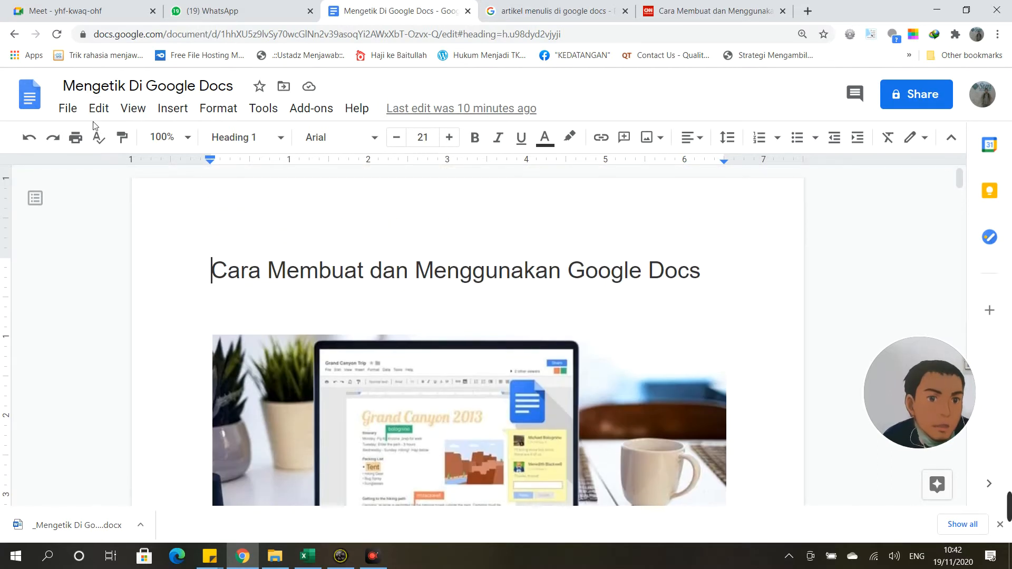
Step: Create a new blank document from File > New
click(68, 108)
mouse_move(178, 183)
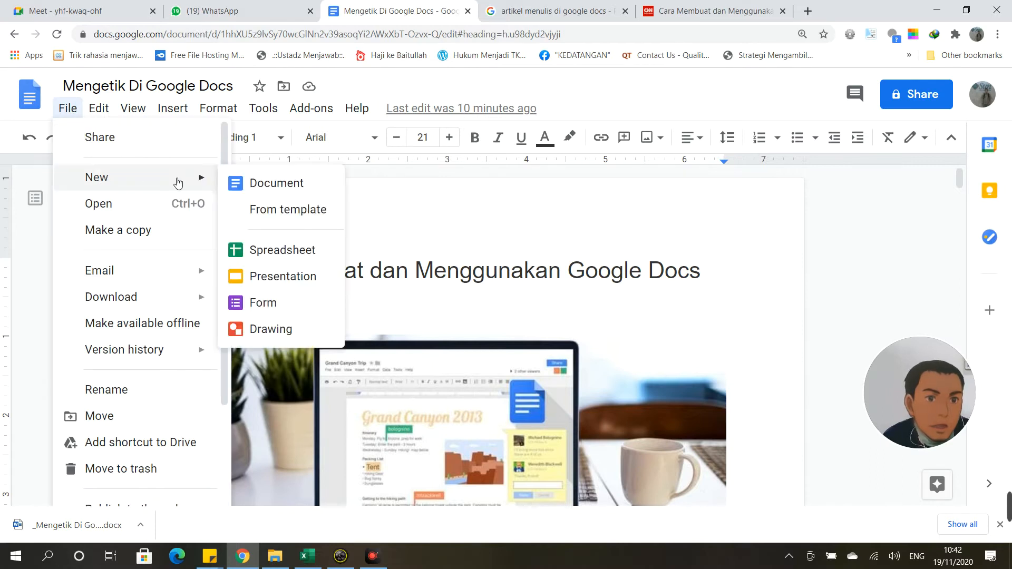
click(267, 187)
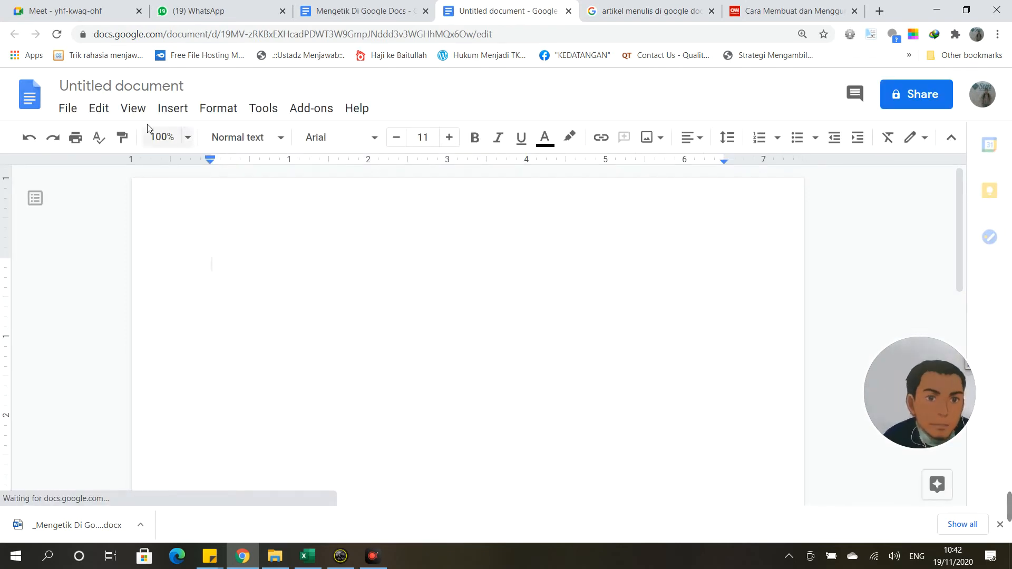
Step: Compare the blank Untitled tab with the article, ending on 'Mengetik Di Google Docs'
click(66, 115)
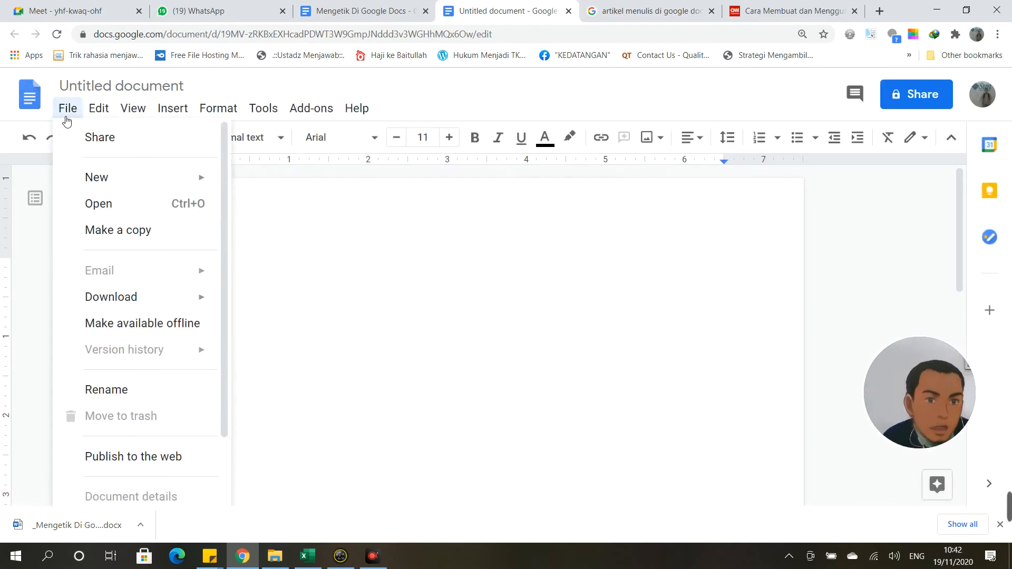
mouse_move(92, 113)
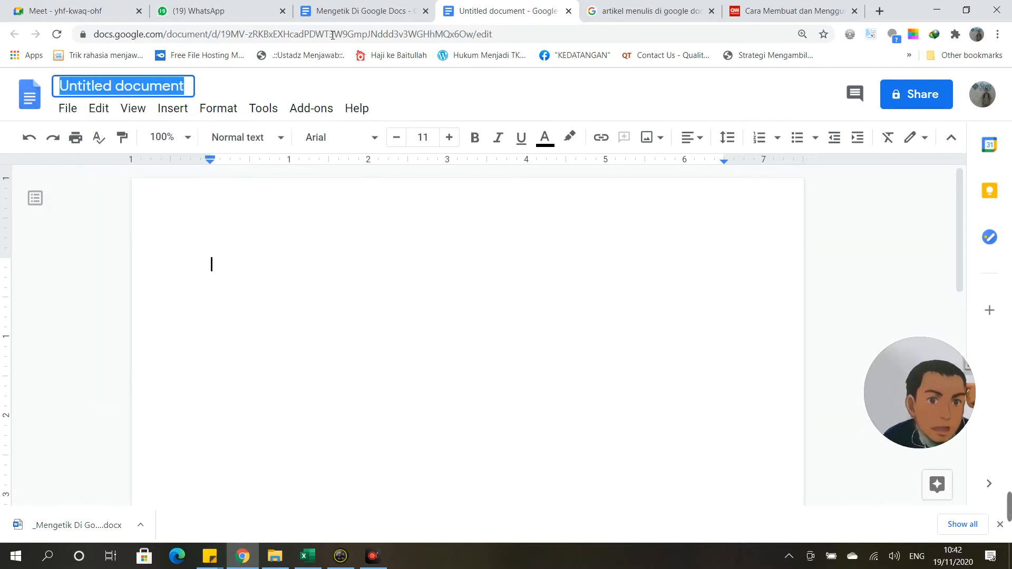
click(359, 10)
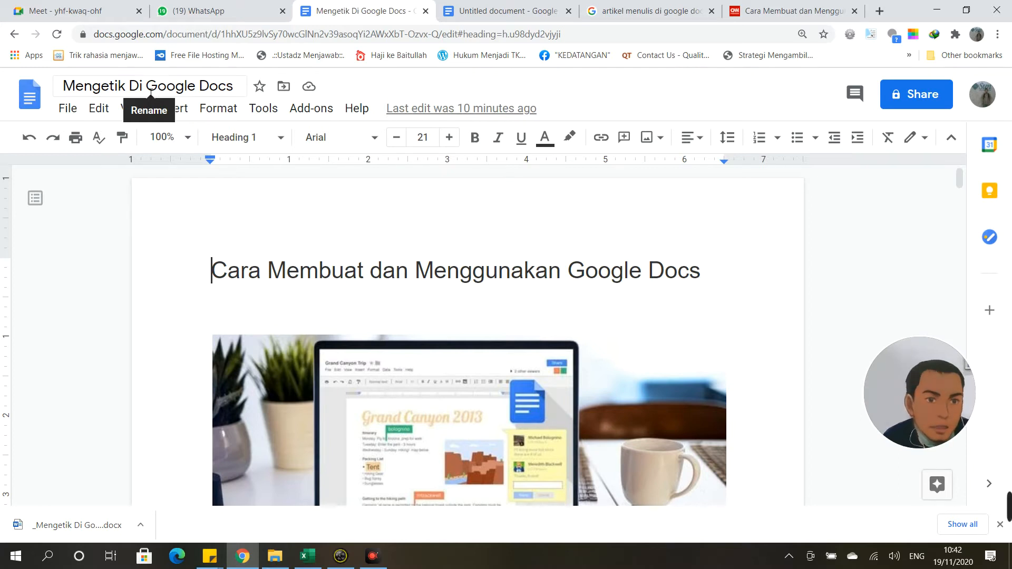
click(495, 10)
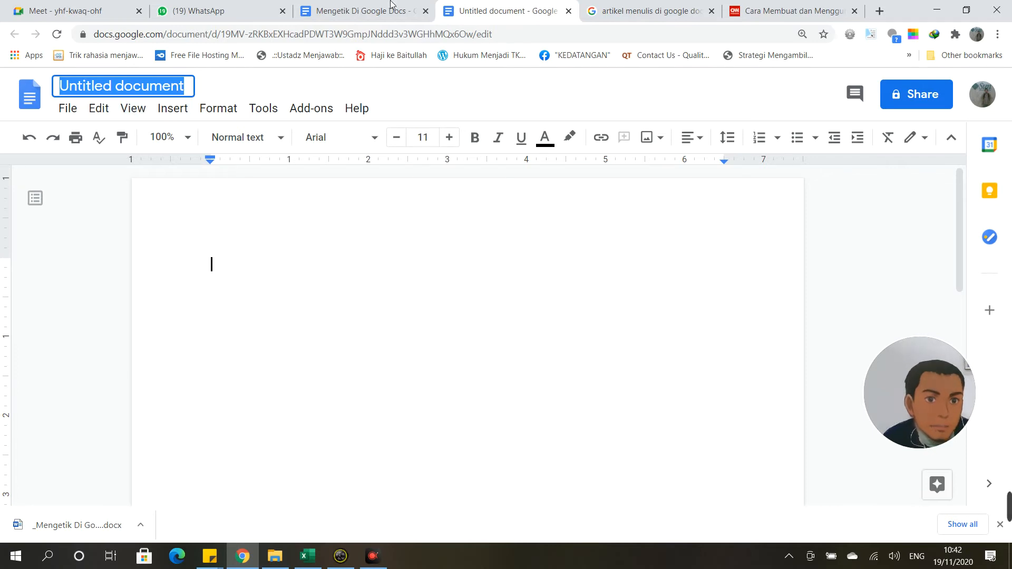
click(353, 6)
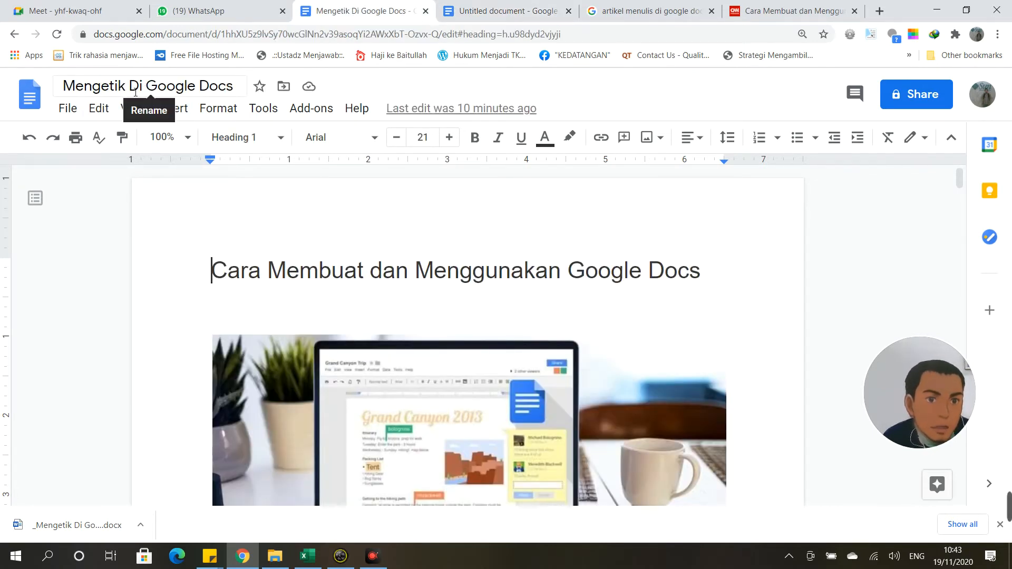
Step: Rename the document to 'Belajar di google docs' and confirm it is saved to Drive
drag(131, 89, 209, 96)
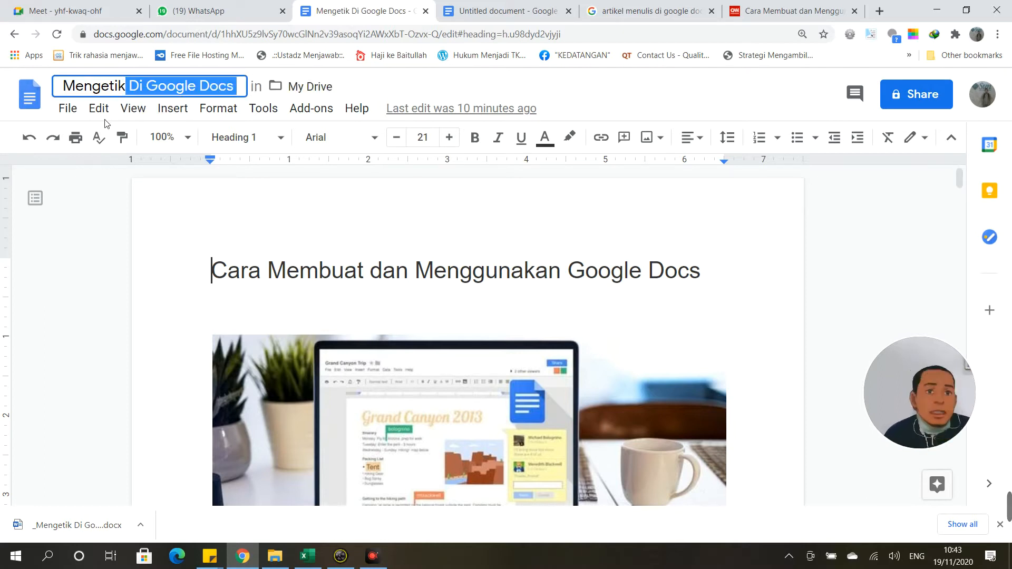
key(BackSpace)
key(BackSpace)
key(BackSpace)
key(BackSpace)
key(BackSpace)
key(BackSpace)
key(BackSpace)
key(BackSpace)
key(BackSpace)
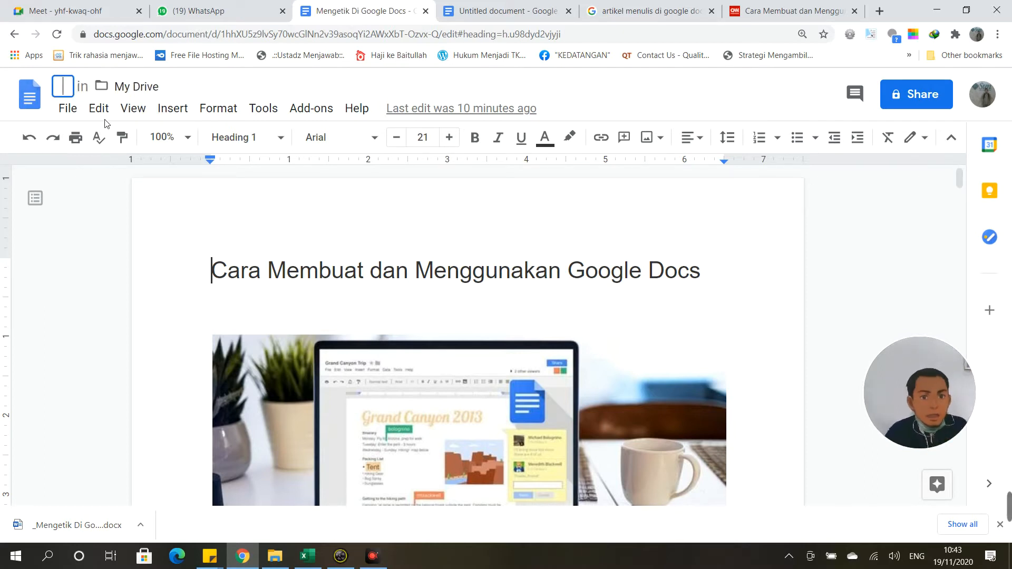
text(BElajar)
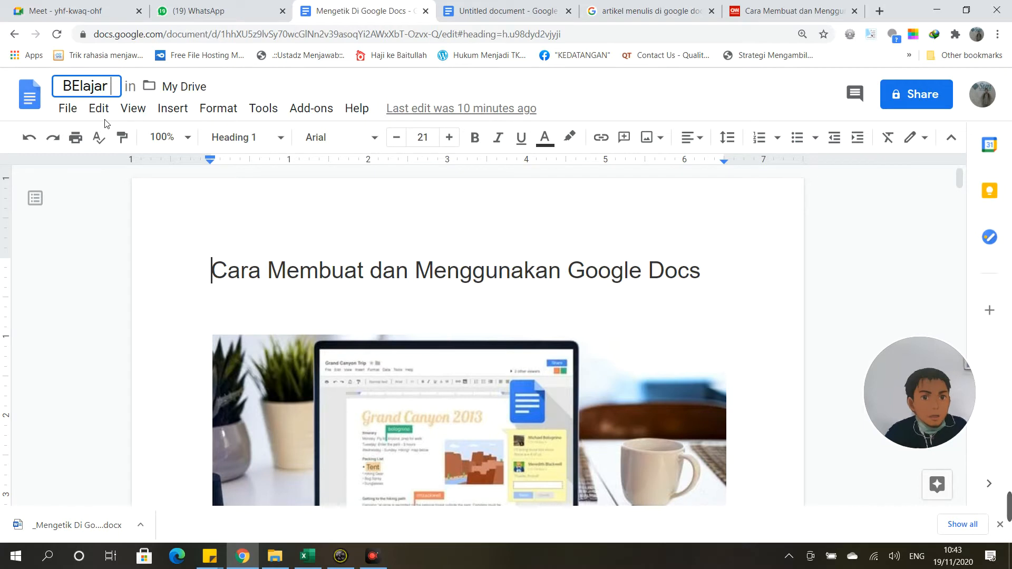
key(BackSpace)
key(BackSpace)
key(BackSpace)
key(BackSpace)
key(BackSpace)
key(BackSpace)
text(ela)
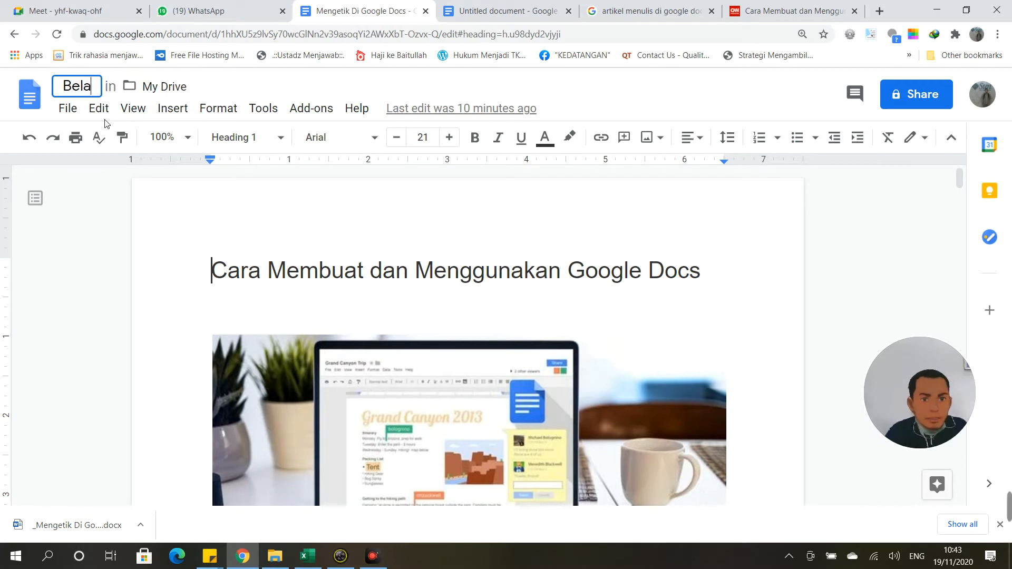
text(jar di google )
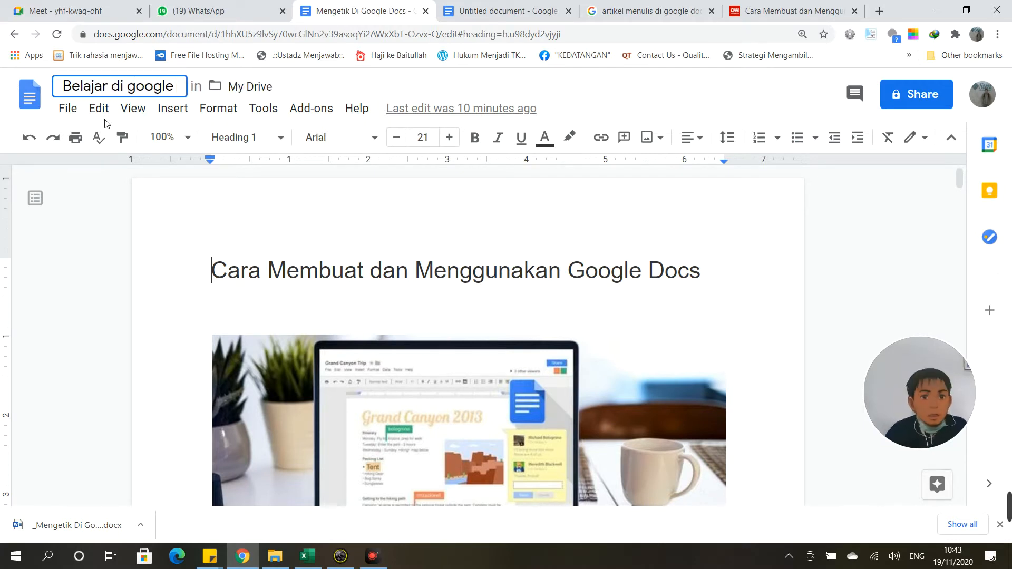
text(docs)
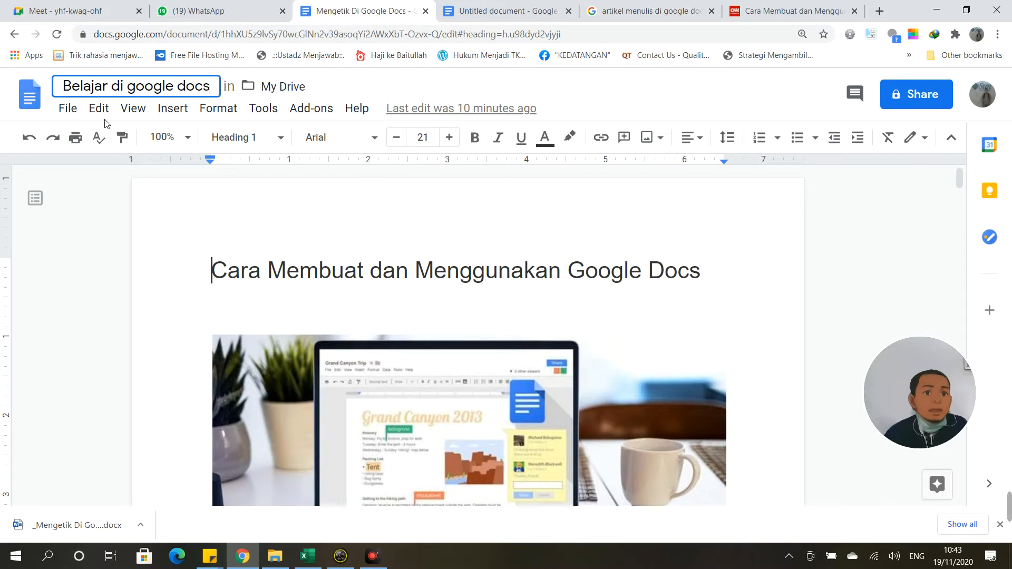
click(94, 195)
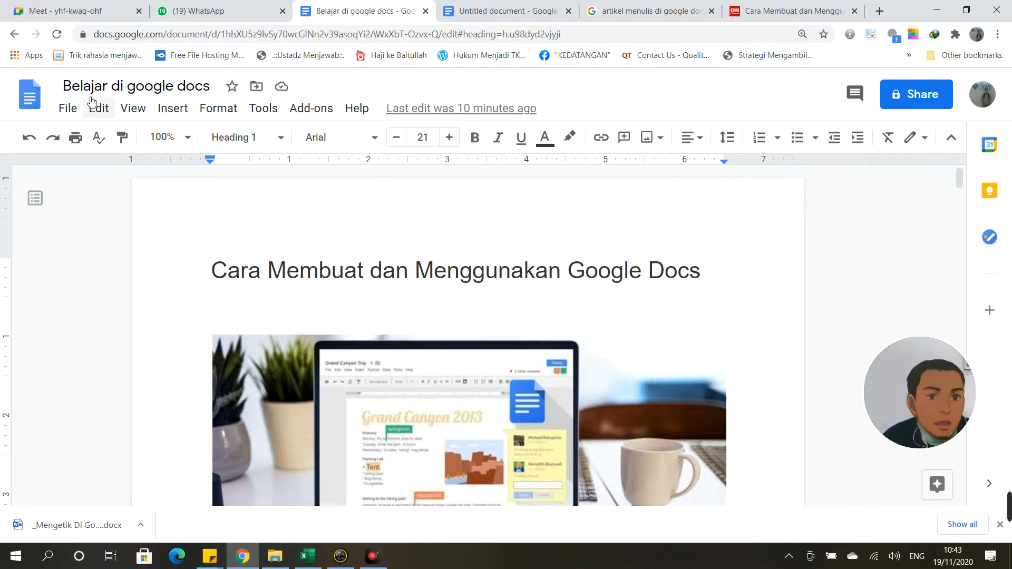
click(281, 89)
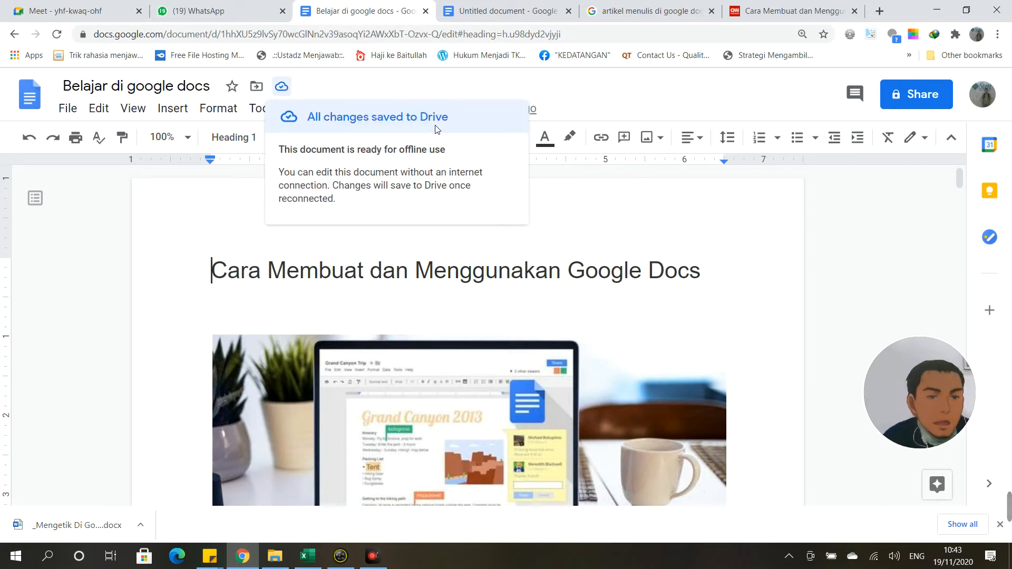
click(68, 109)
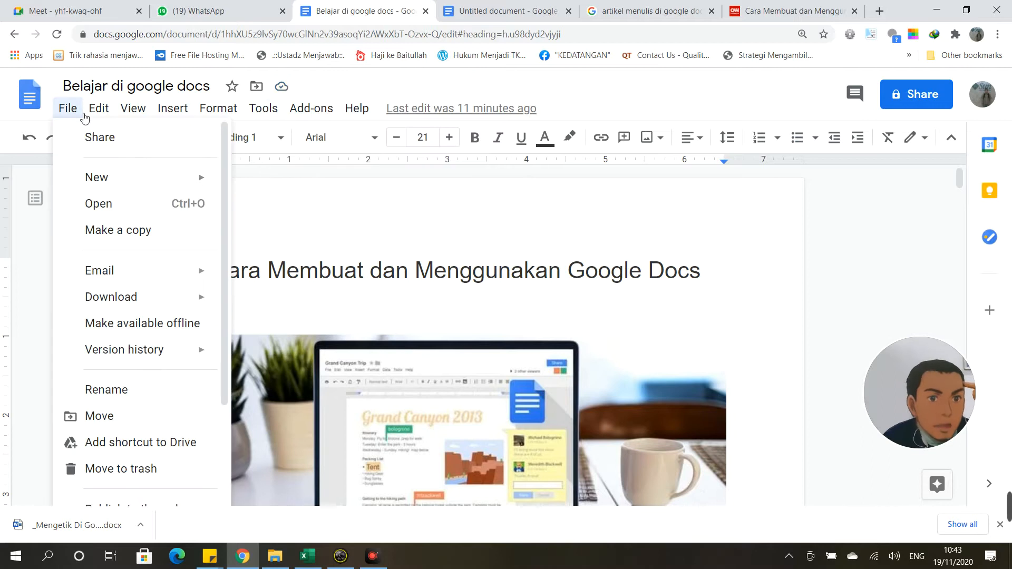
Step: Set File > Share general access to 'Anyone with the link' as Viewer, then close it
click(108, 142)
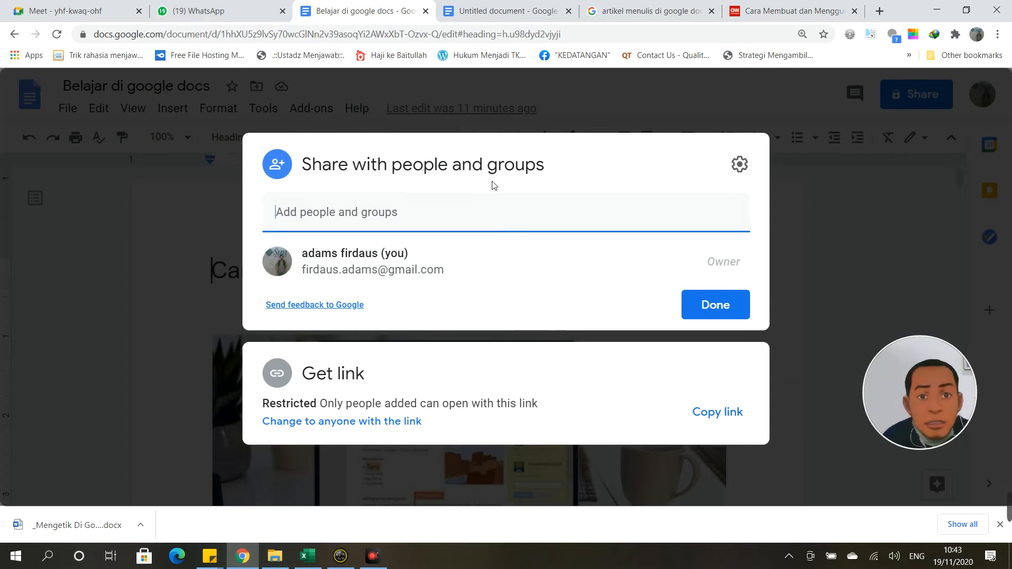
click(375, 420)
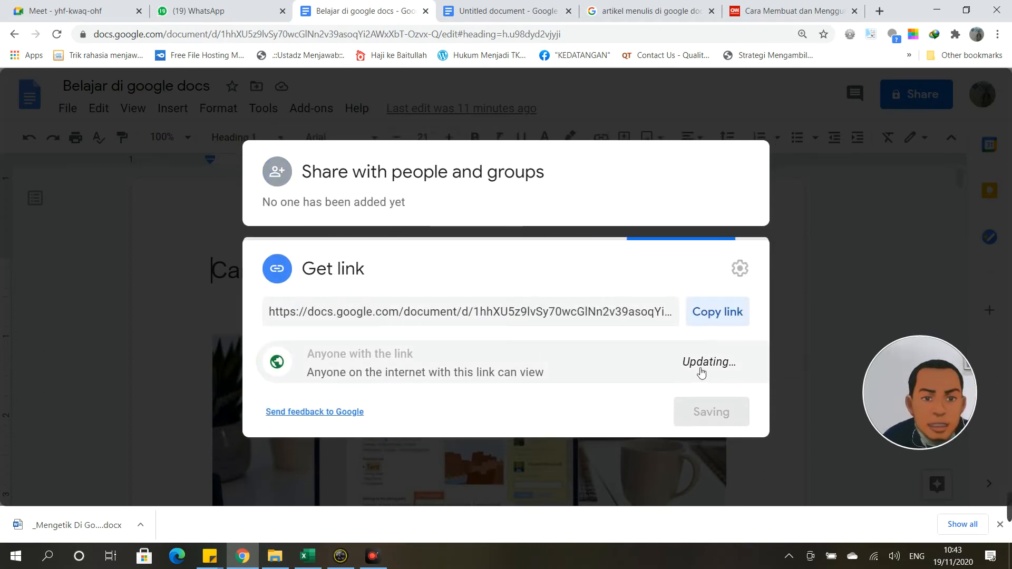
click(740, 364)
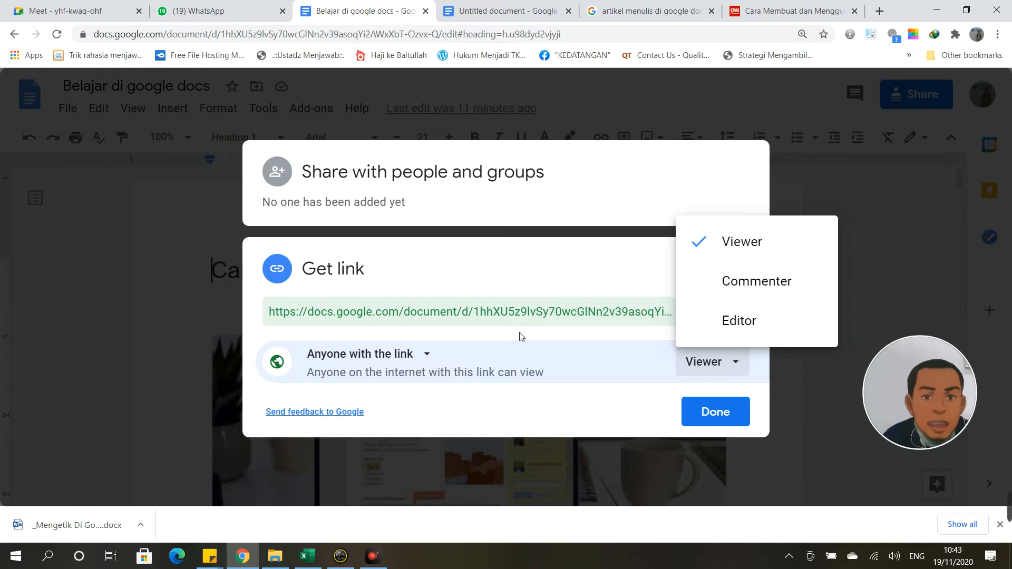
click(117, 309)
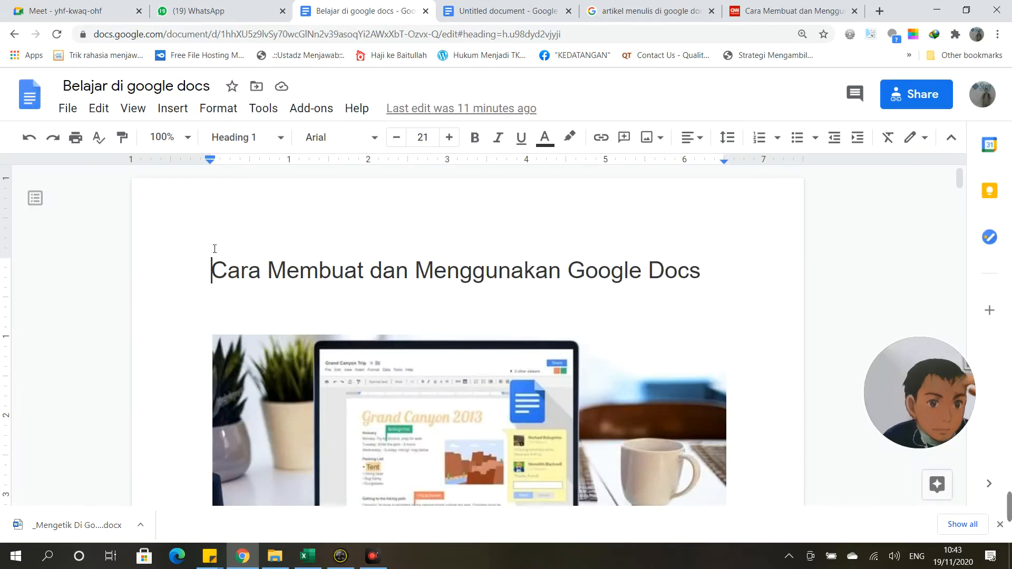
Step: Browse the File menu's New and Download submenus, then bring up the Open a file dialog
click(68, 109)
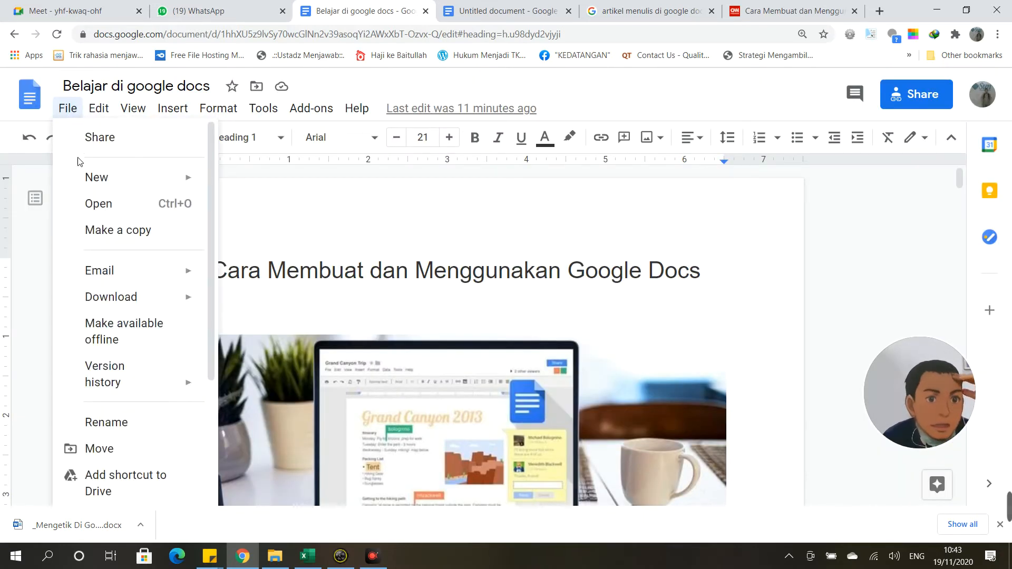
mouse_move(95, 176)
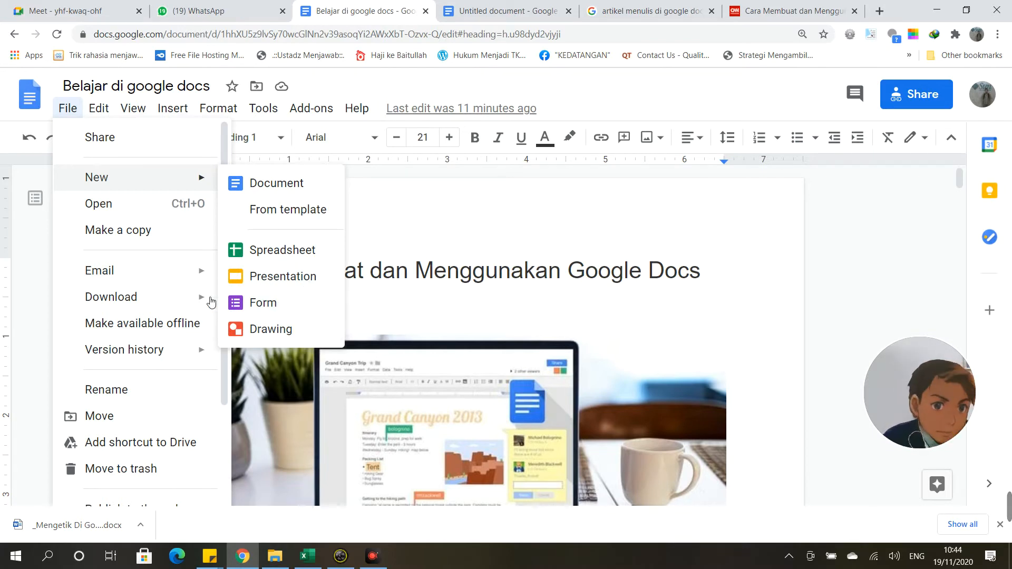
mouse_move(179, 290)
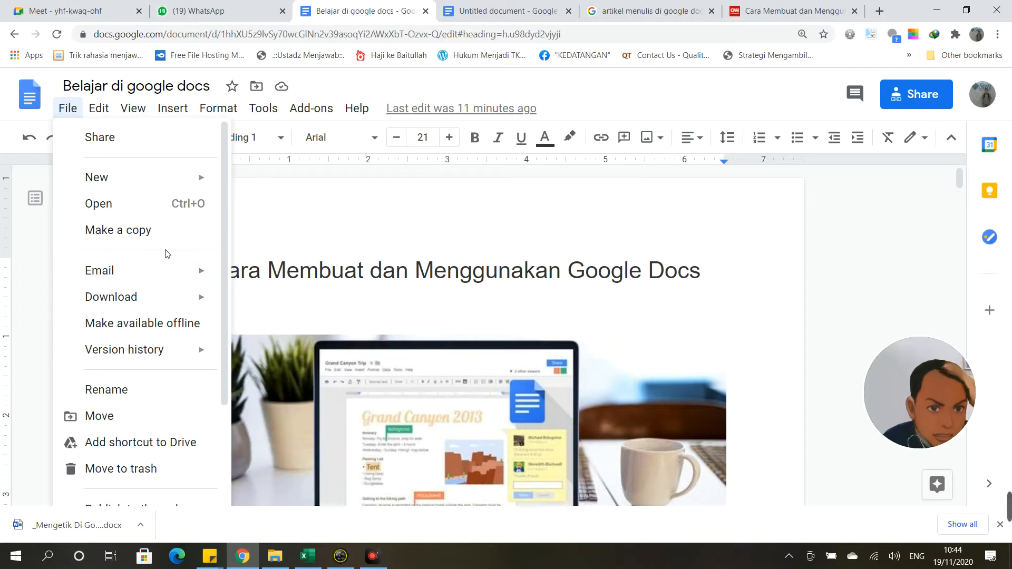
click(154, 210)
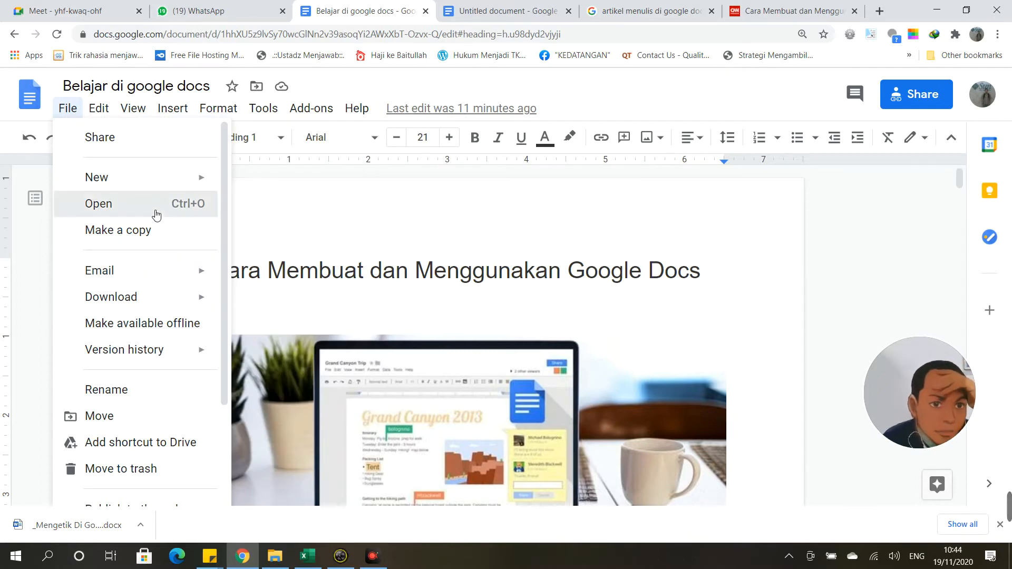
Step: Look through the Shared with me, Starred, Recent and Upload tabs, cancelling the computer file chooser
click(360, 169)
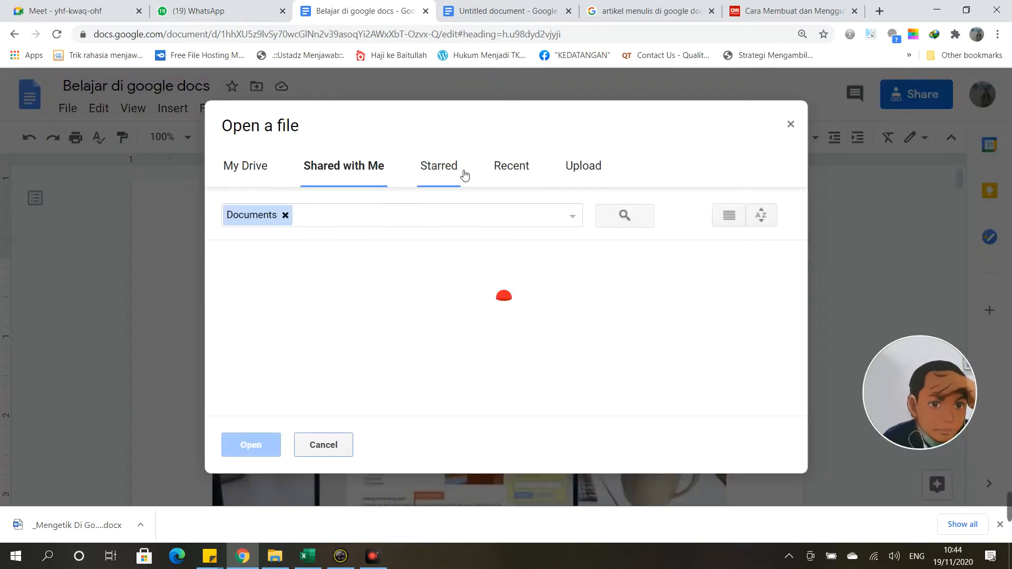
click(459, 171)
click(510, 172)
click(578, 172)
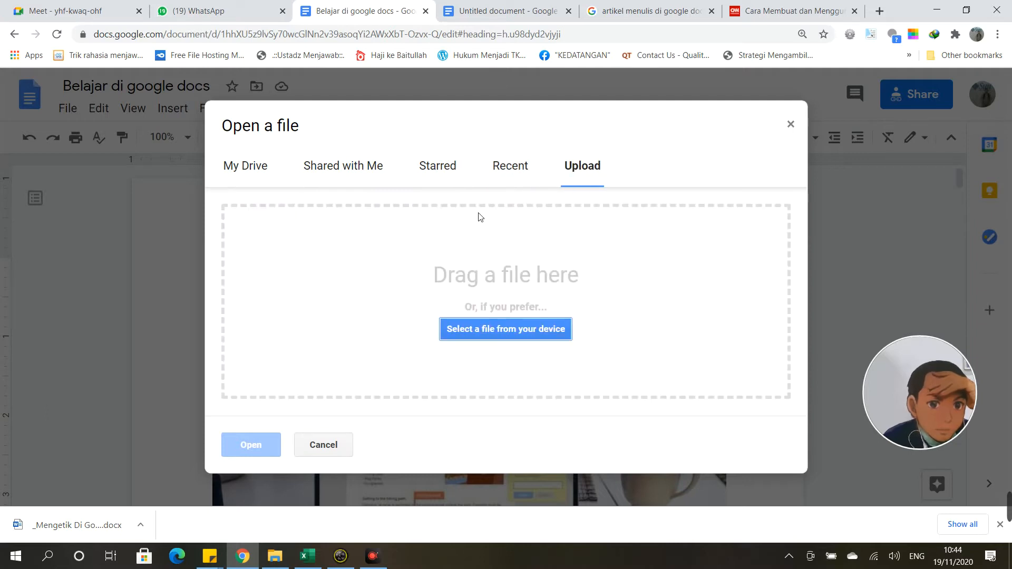
click(480, 328)
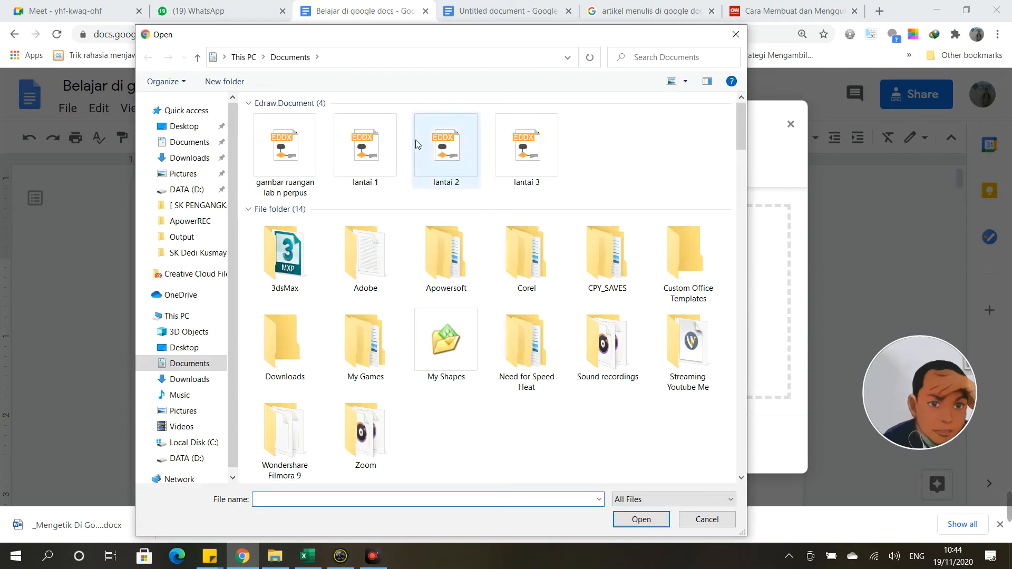
click(736, 34)
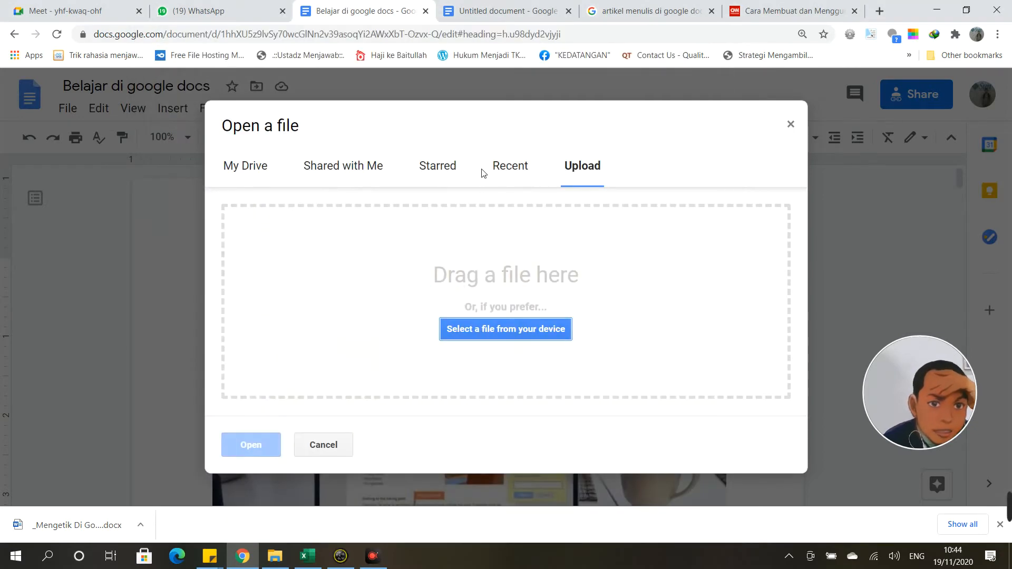
Step: Review the Recent, Starred, Shared with me and My Drive folders, then close the dialog without opening anything
click(528, 169)
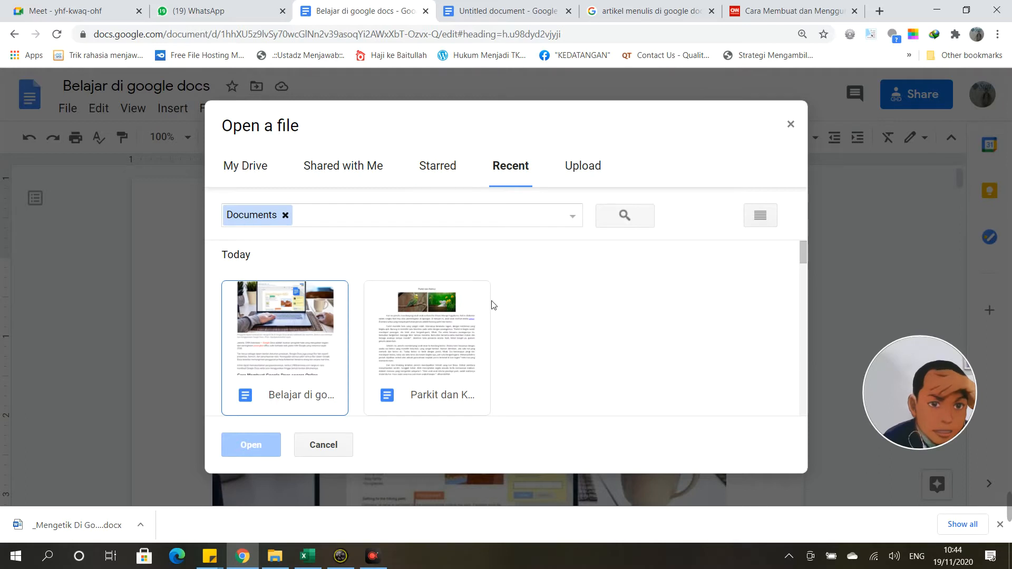
scroll(492, 305, down, 6)
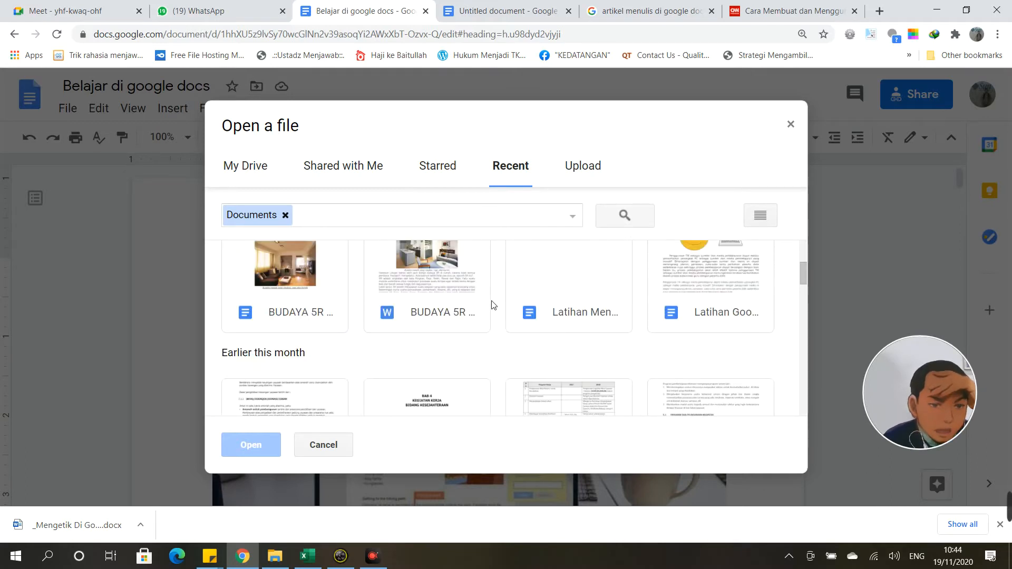
scroll(492, 304, up, 6)
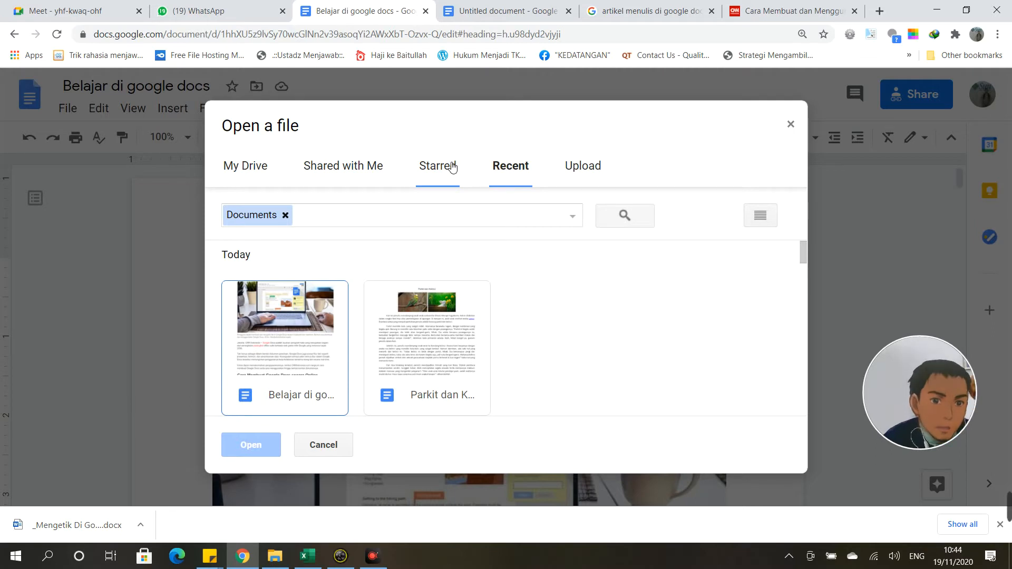
click(450, 167)
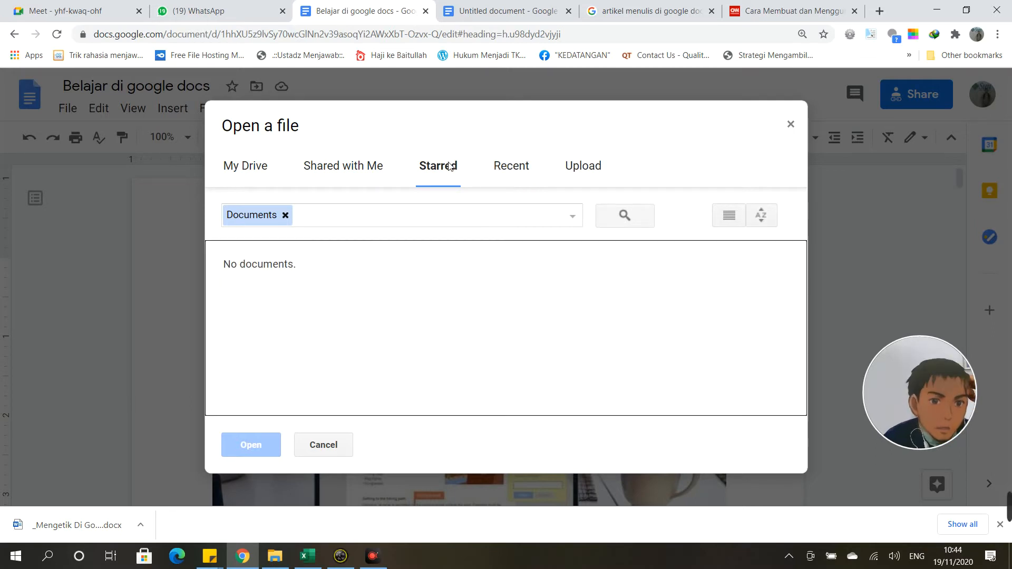
click(343, 168)
click(247, 160)
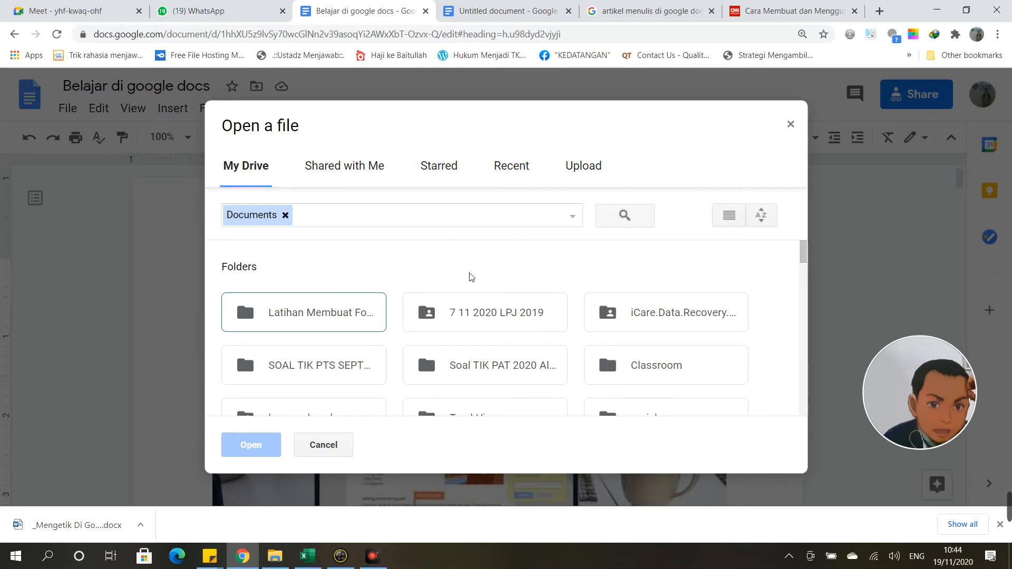
scroll(470, 276, down, 3)
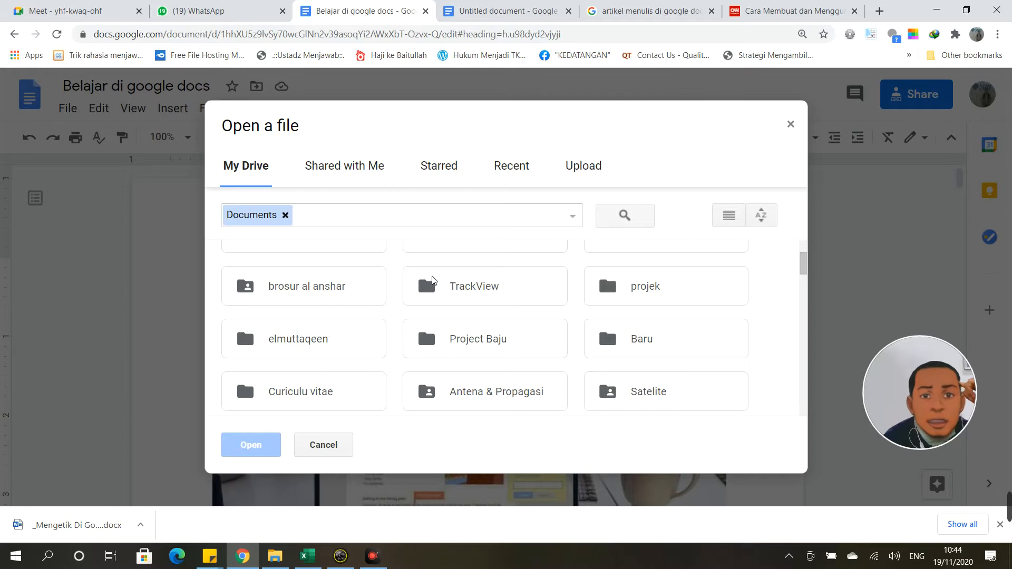
scroll(433, 279, up, 3)
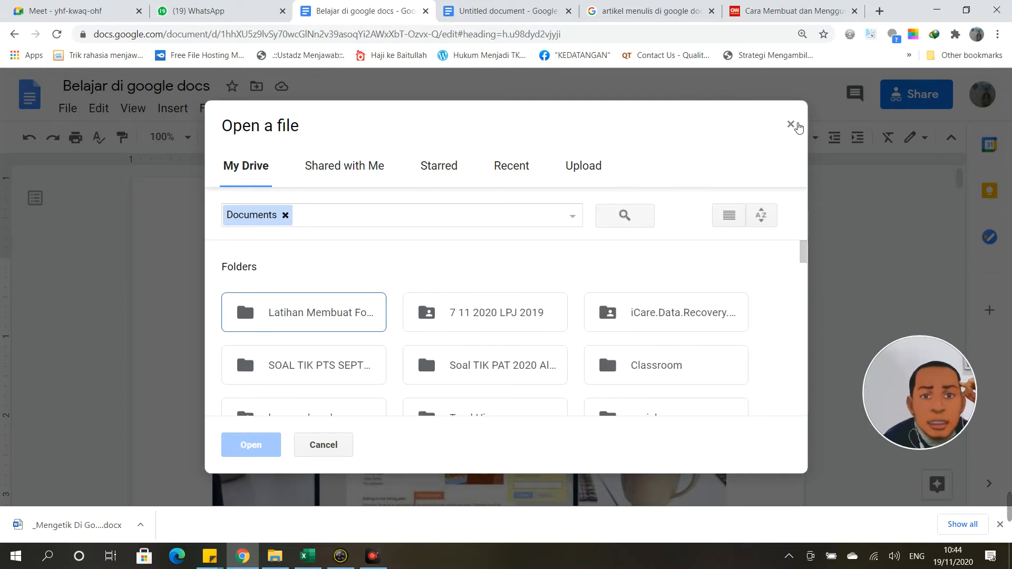
click(790, 124)
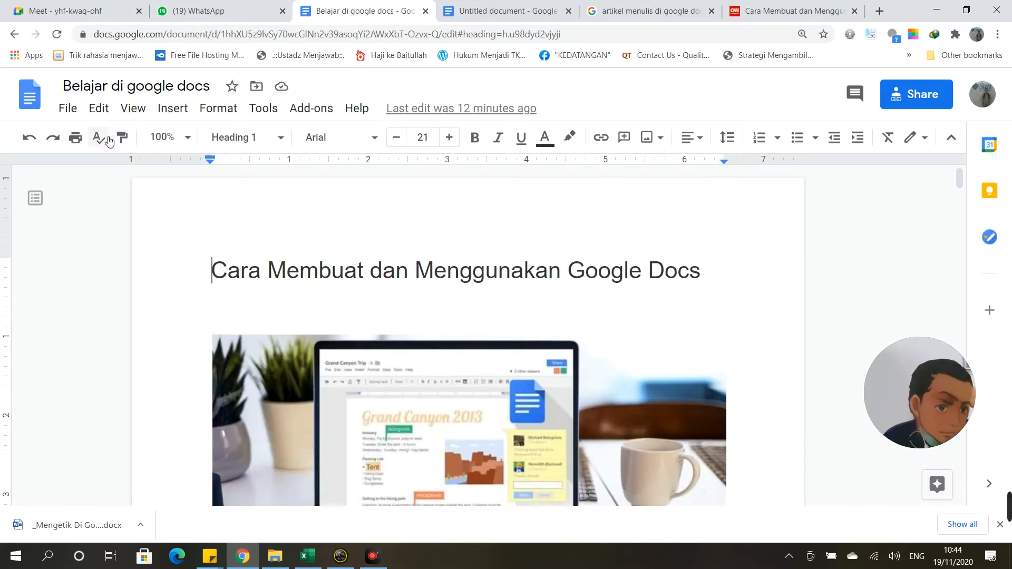
click(70, 114)
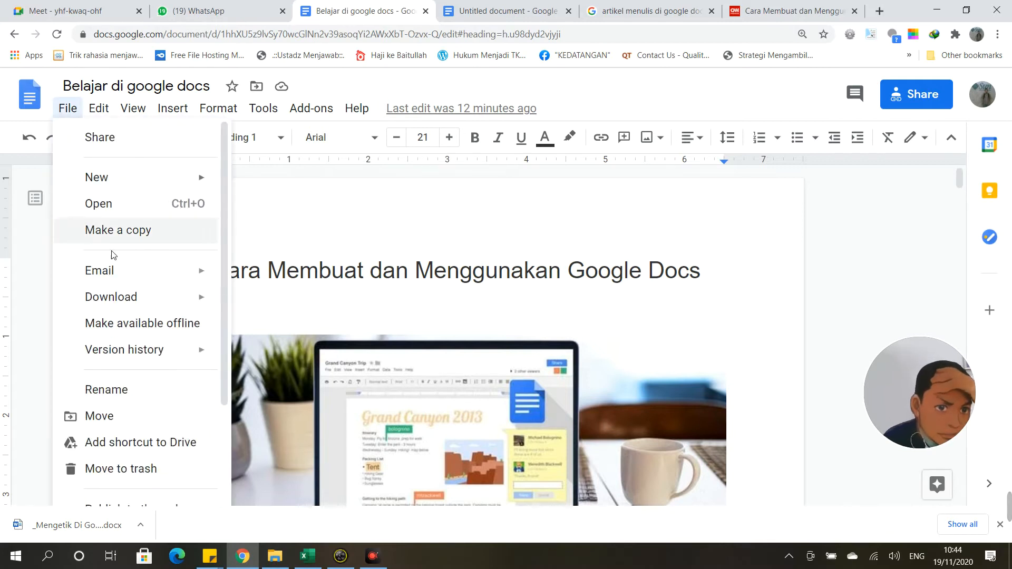
mouse_move(110, 270)
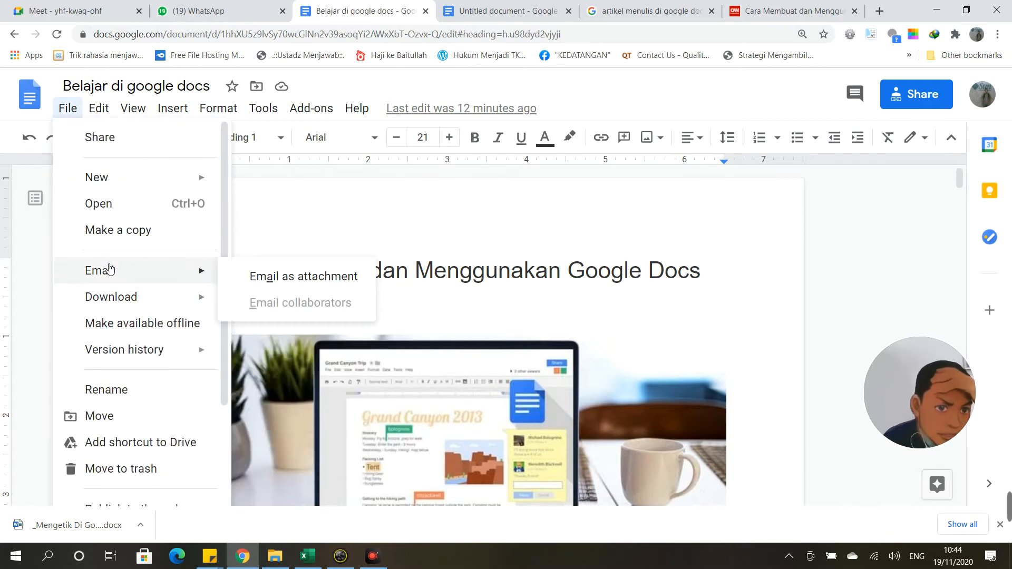
click(272, 285)
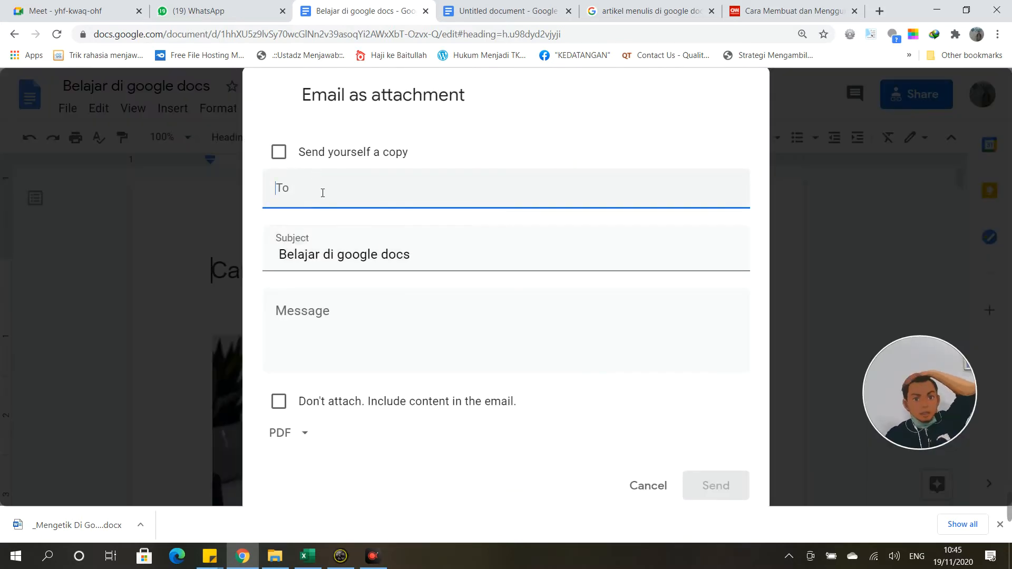
click(322, 192)
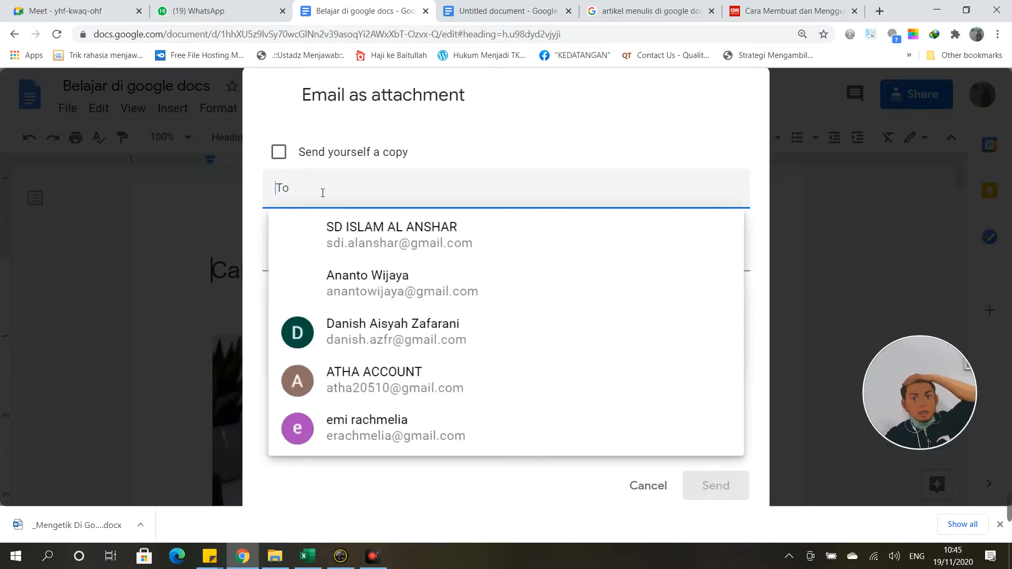
click(378, 247)
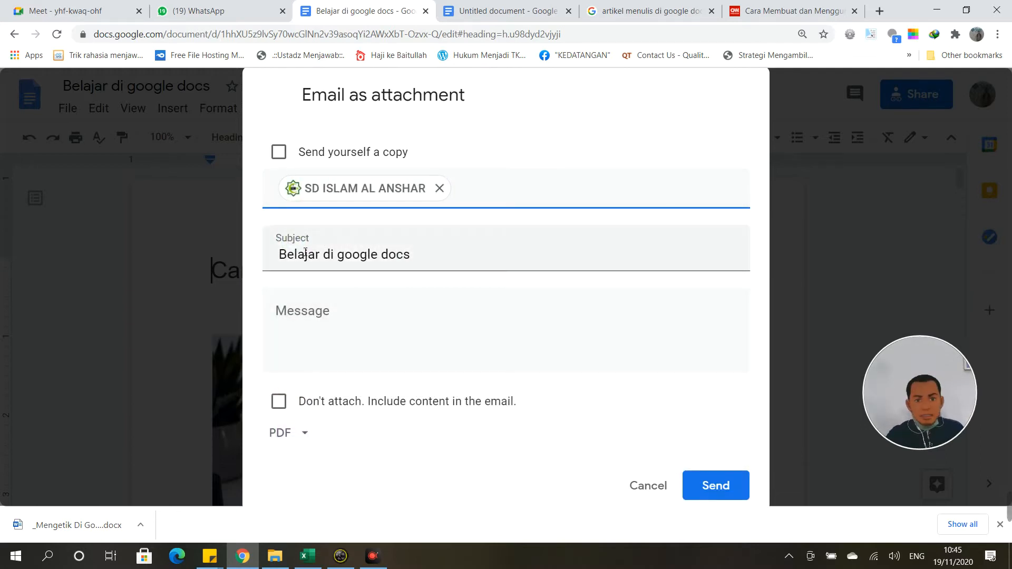
click(349, 327)
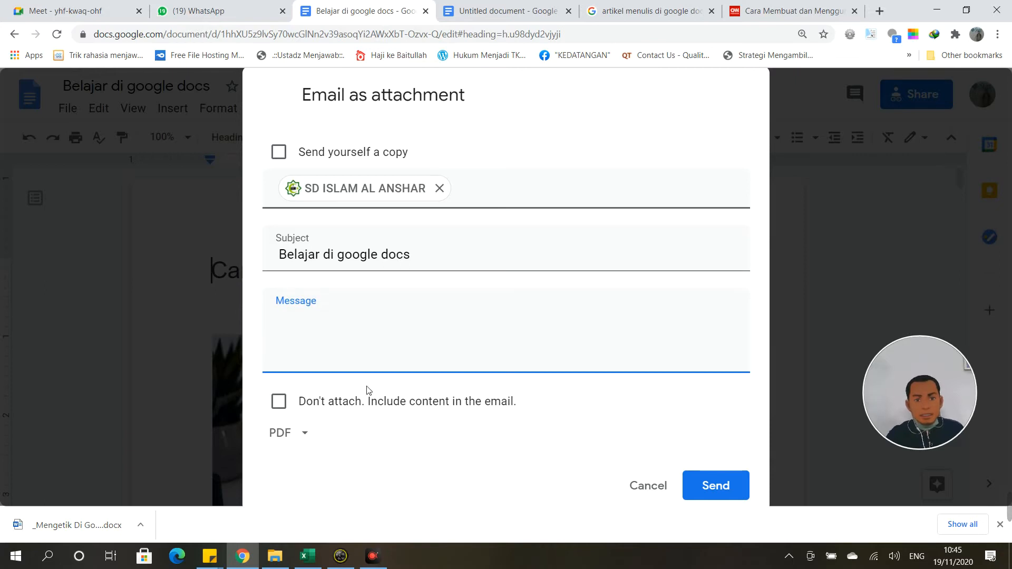
click(309, 435)
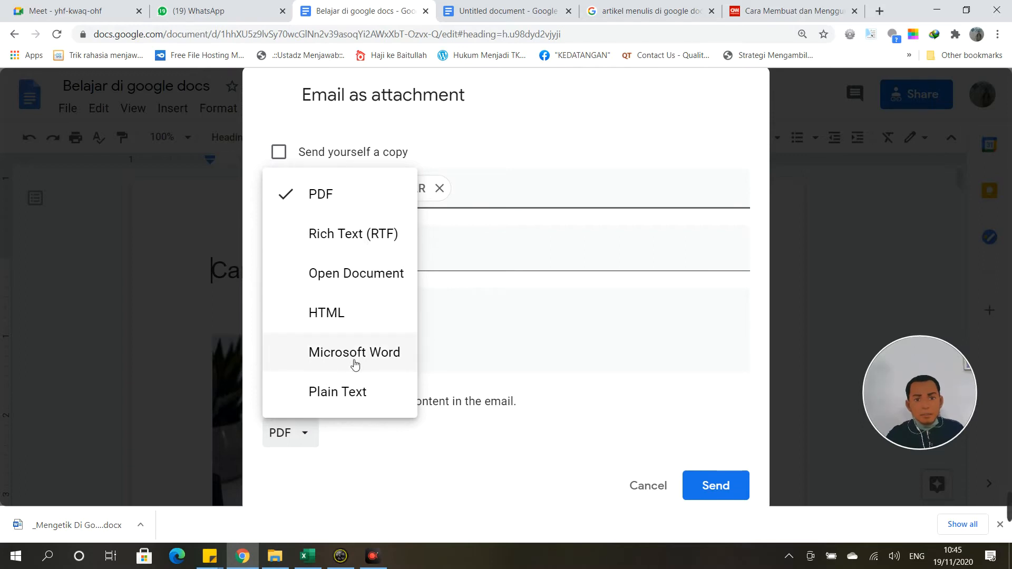
click(582, 491)
click(657, 495)
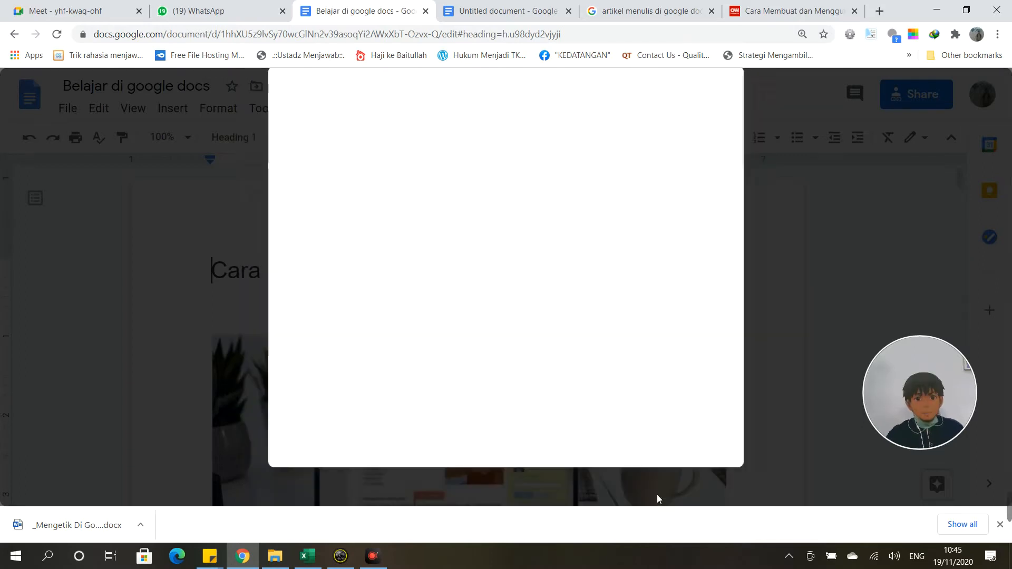
Step: Browse the File menu's Download and Version history entries and its lower items like Page setup and Print
click(67, 109)
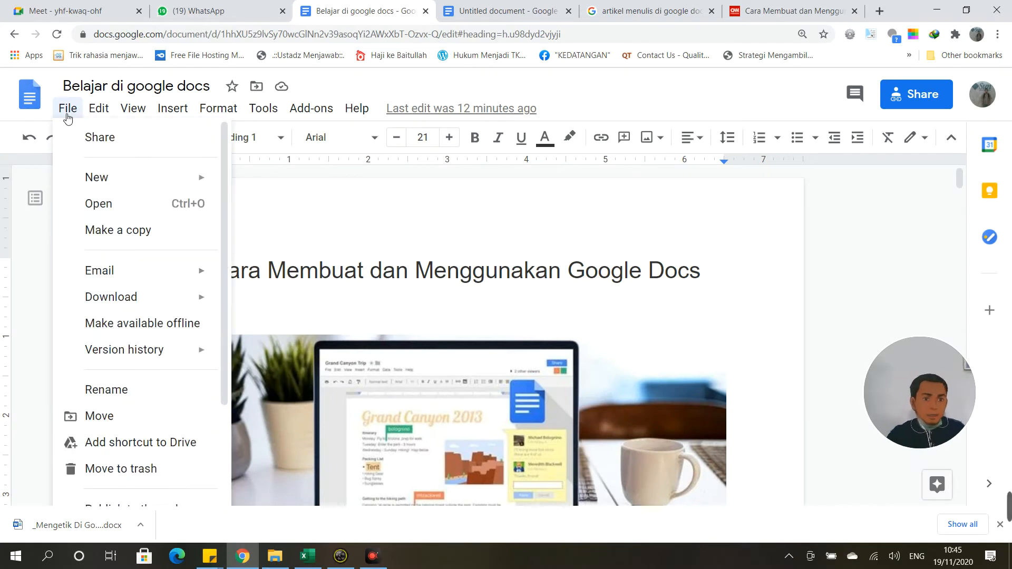
mouse_move(93, 287)
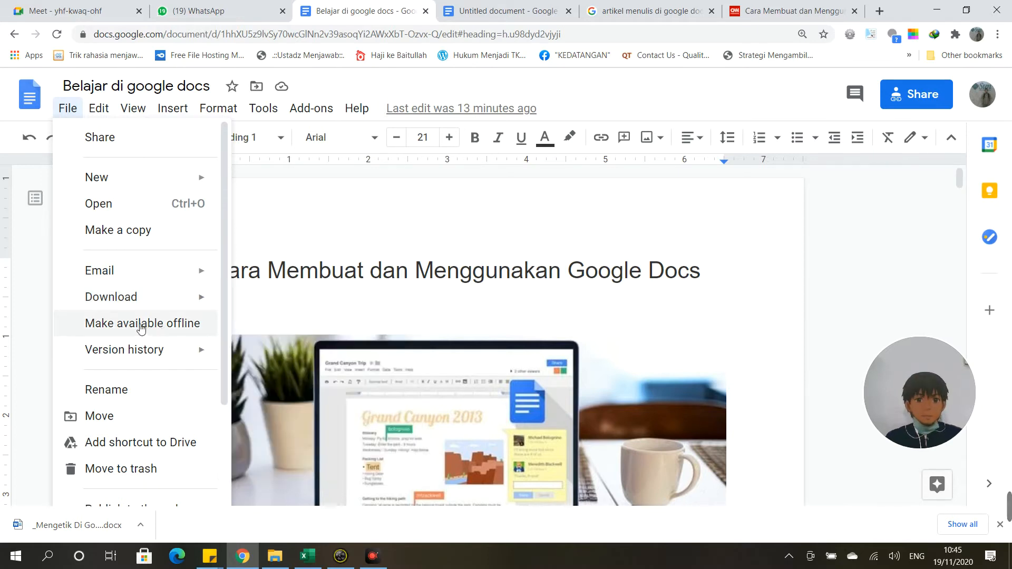
mouse_move(139, 348)
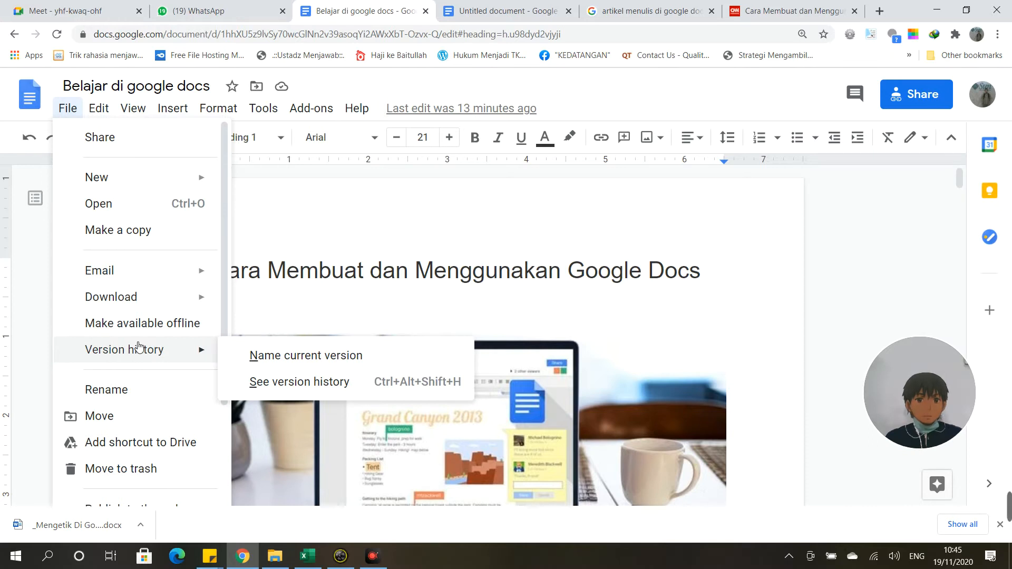
scroll(129, 416, down, 3)
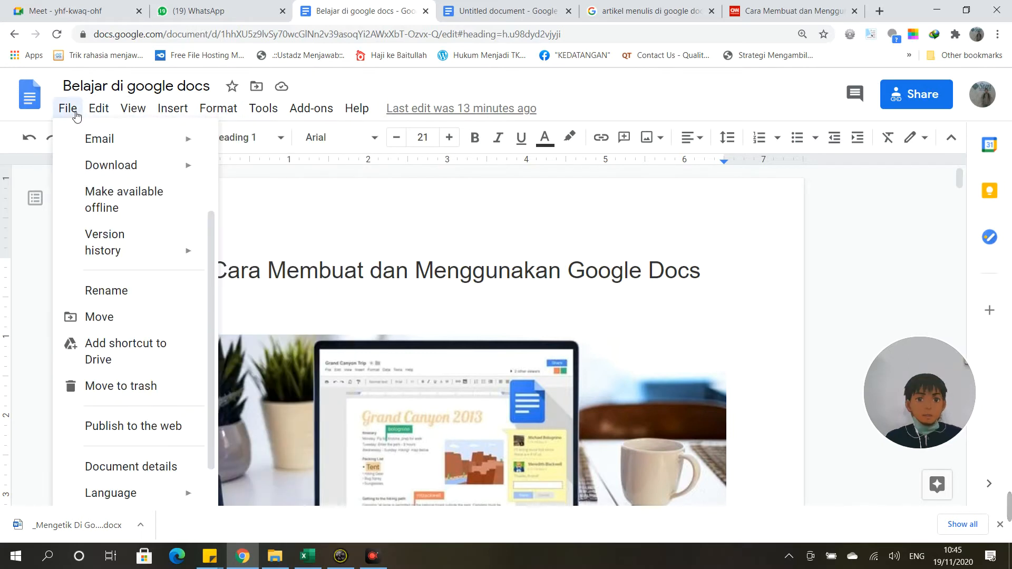
mouse_move(92, 212)
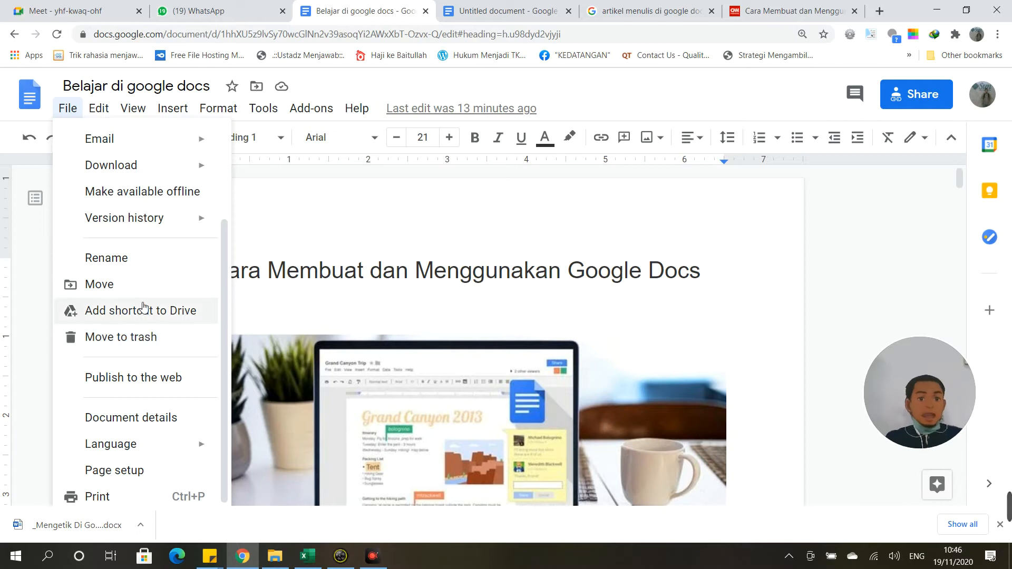
click(150, 377)
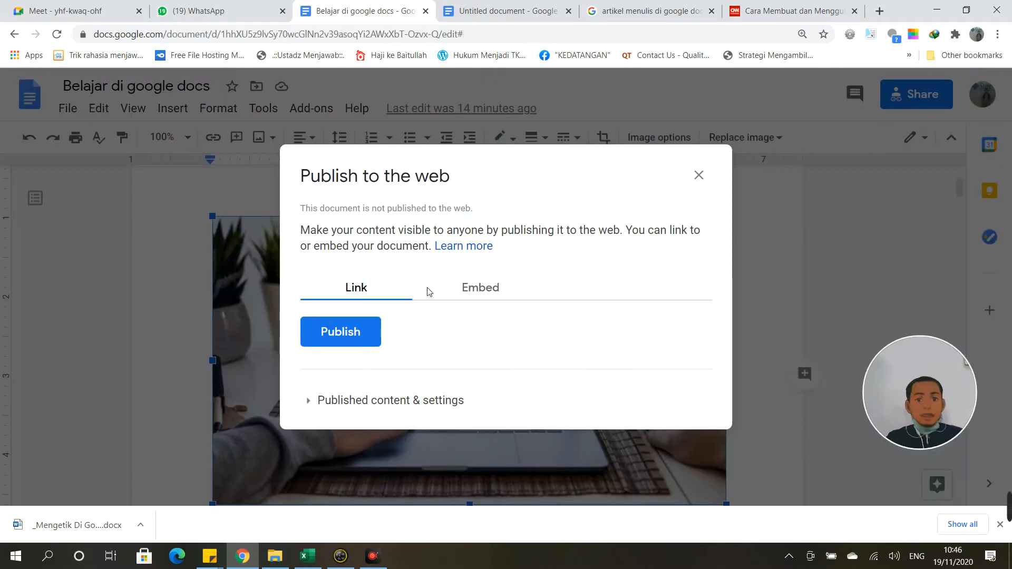
click(485, 296)
click(378, 291)
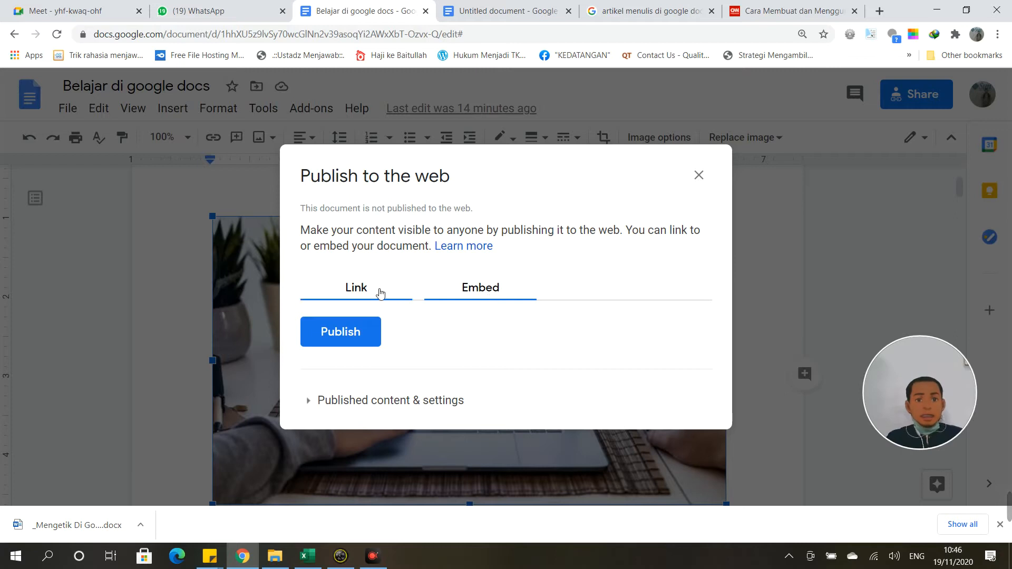
click(310, 402)
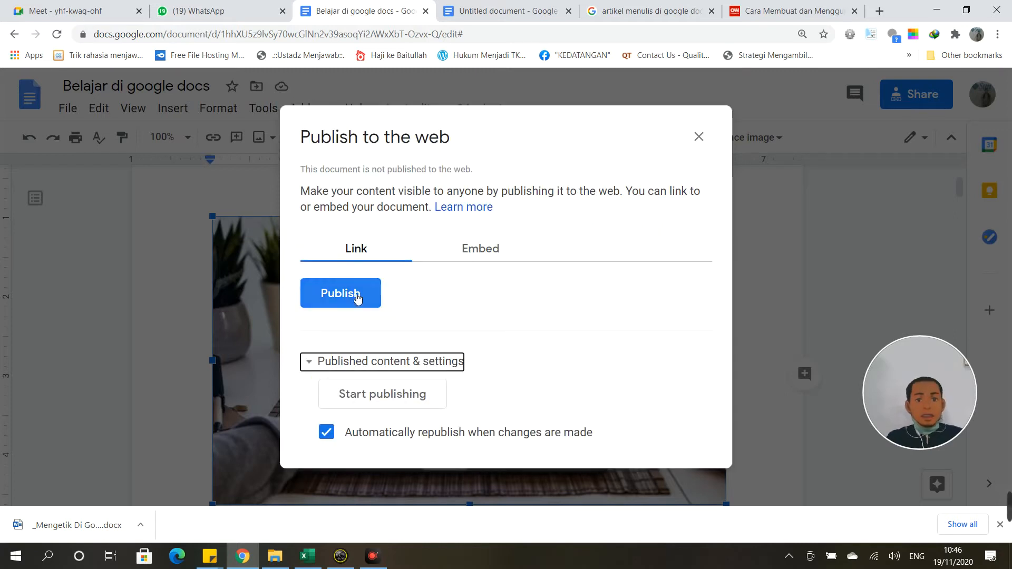
click(699, 138)
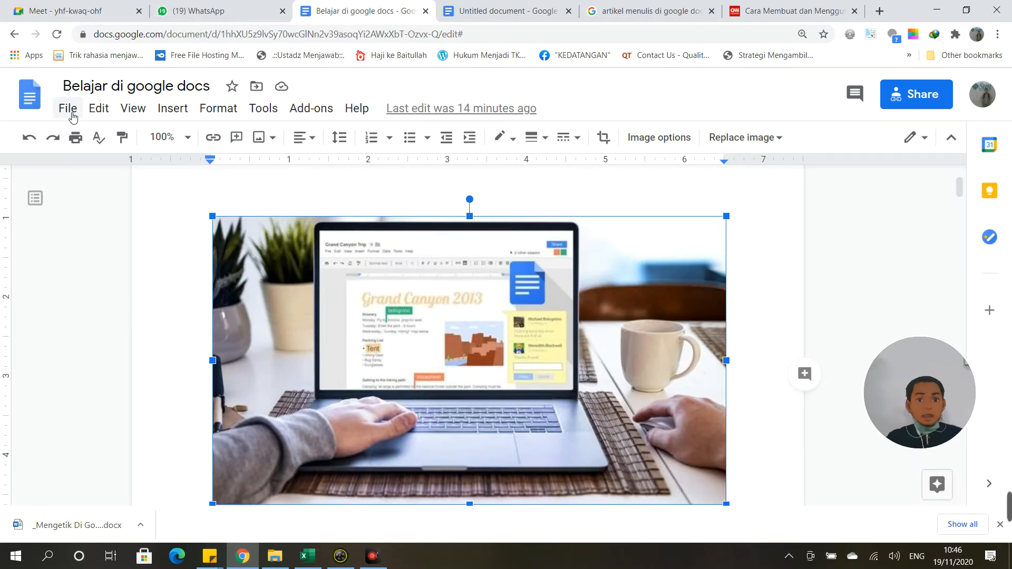
click(69, 110)
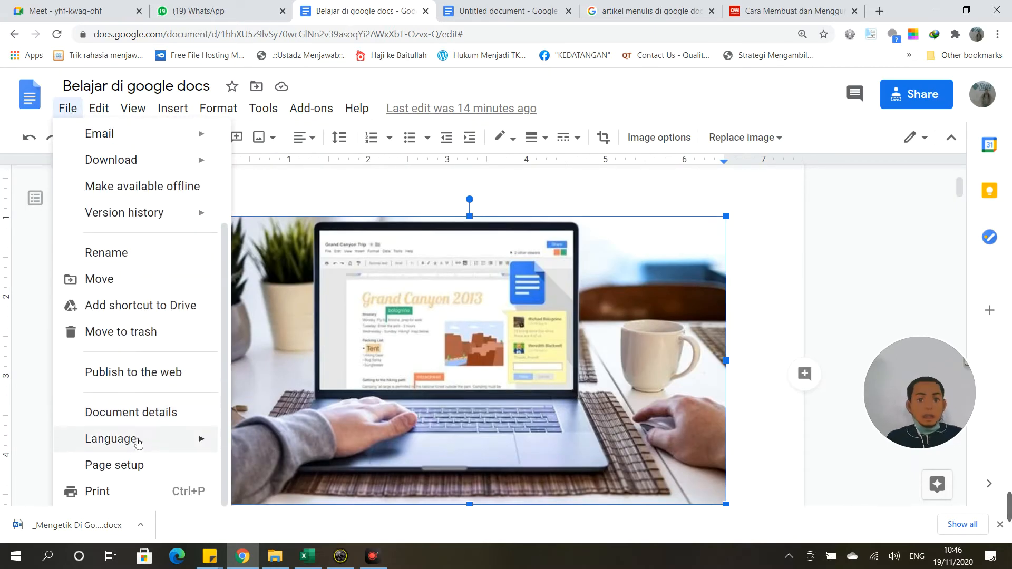
mouse_move(138, 443)
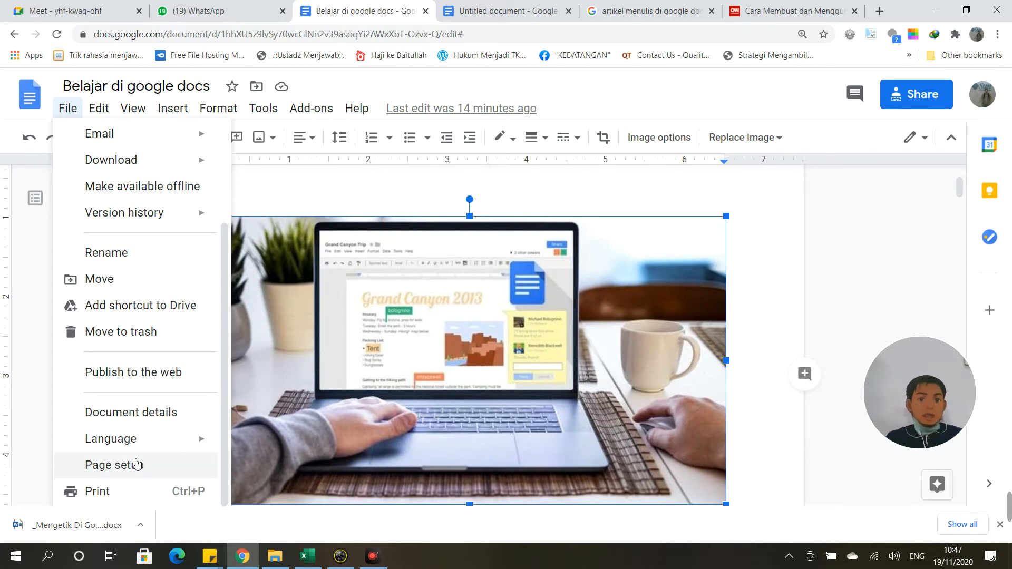
Step: View the paper sizes in Page setup, then close it unchanged
click(136, 464)
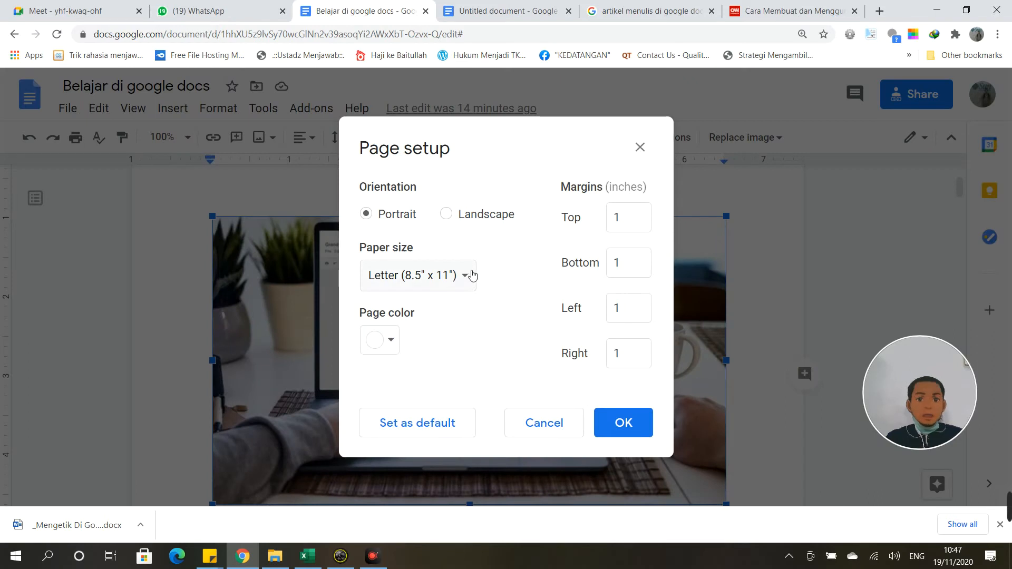
click(474, 277)
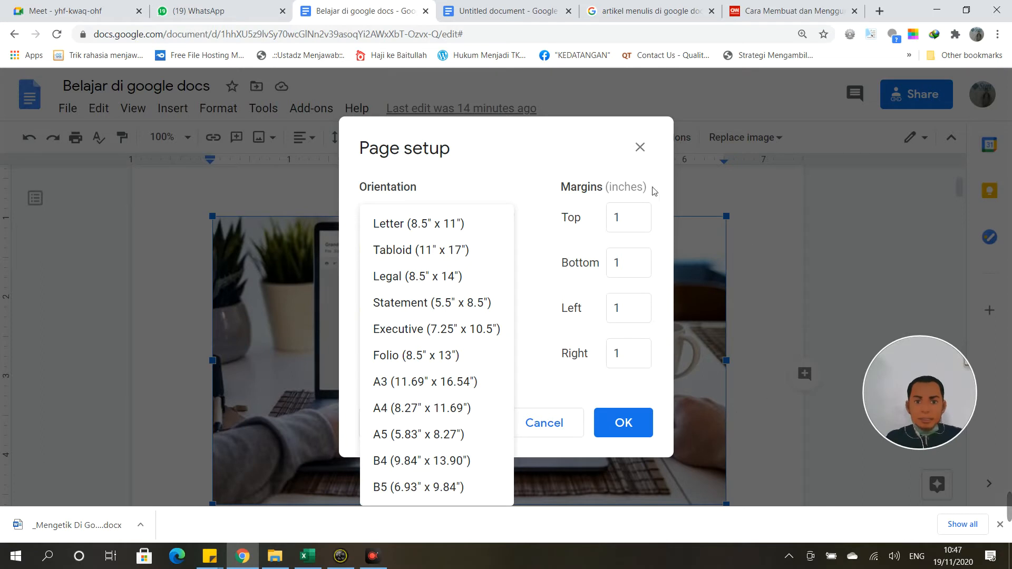
click(639, 147)
click(639, 147)
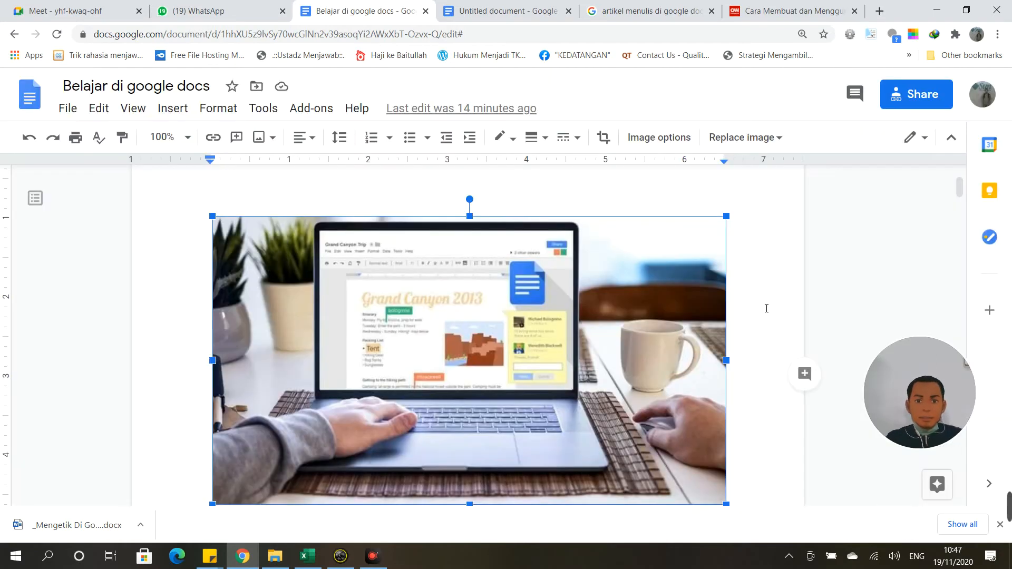
scroll(584, 277, up, 2)
scroll(632, 382, down, 8)
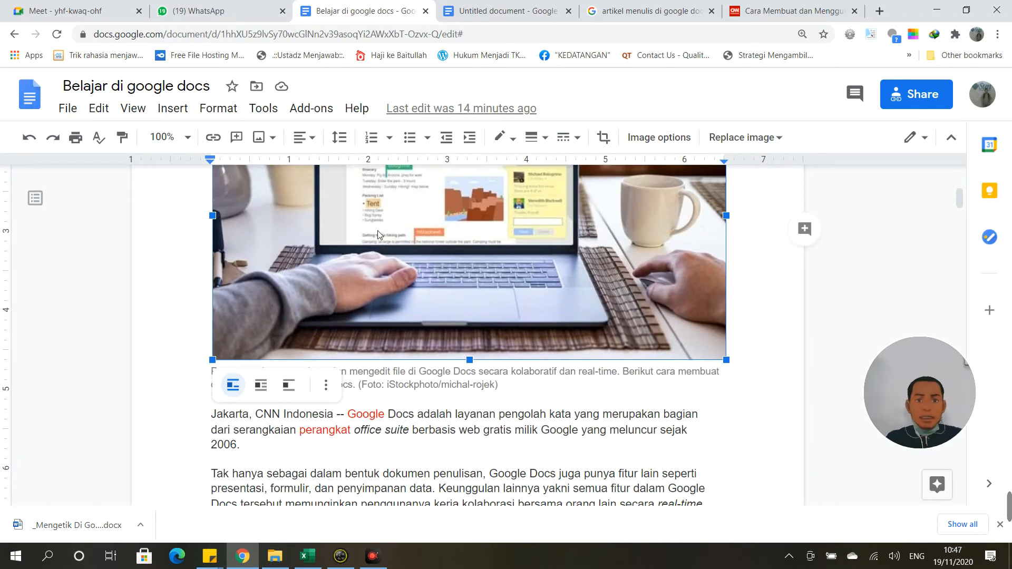
Step: Set the paper size to A4 and the page colour to light yellow in Page setup
click(68, 108)
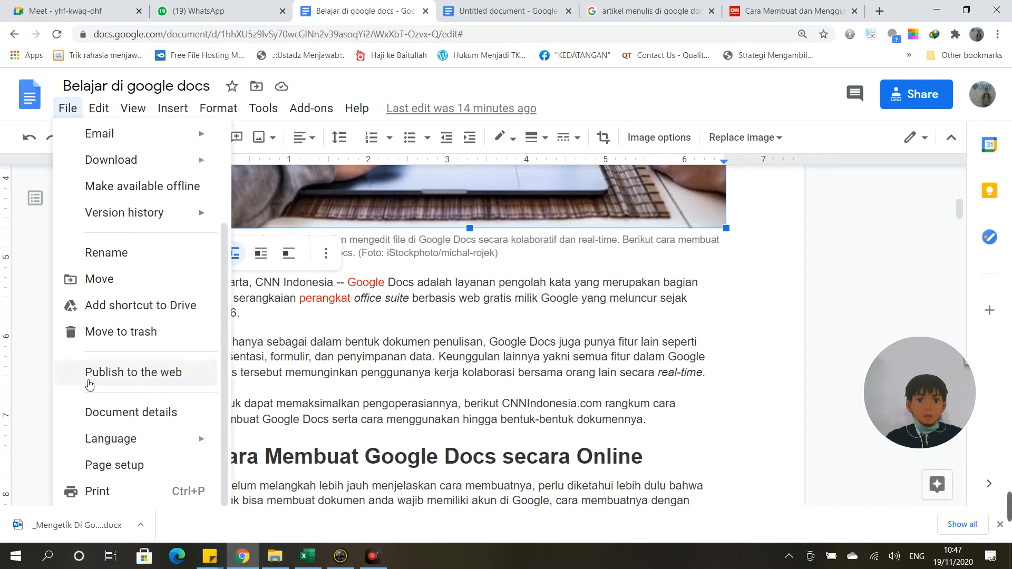
click(122, 464)
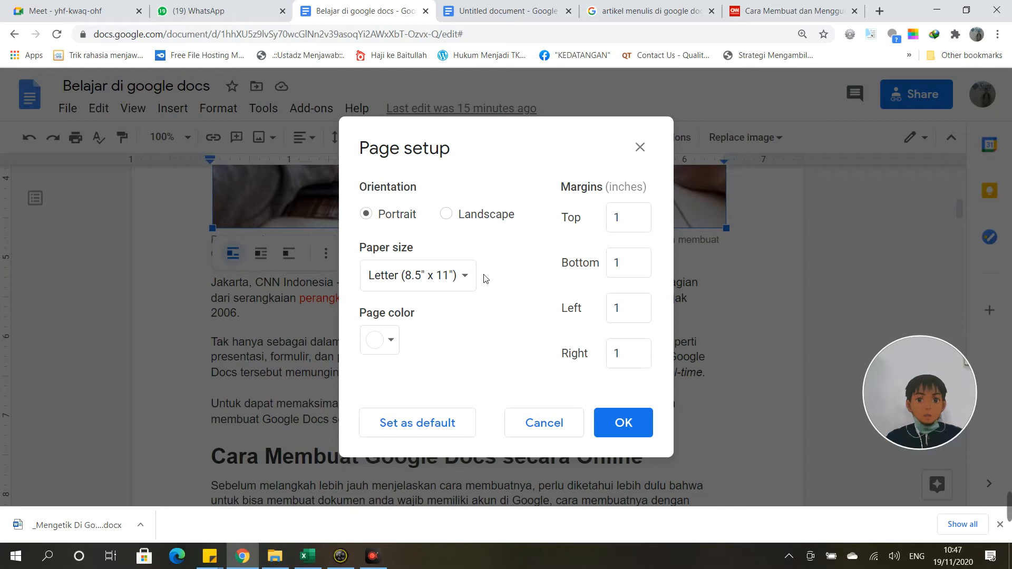
click(469, 284)
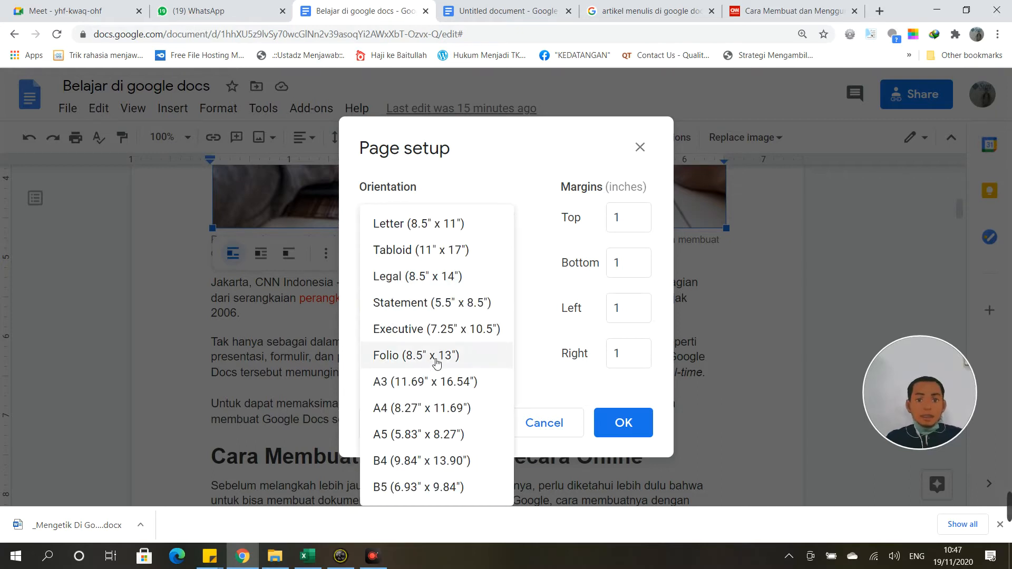
click(421, 407)
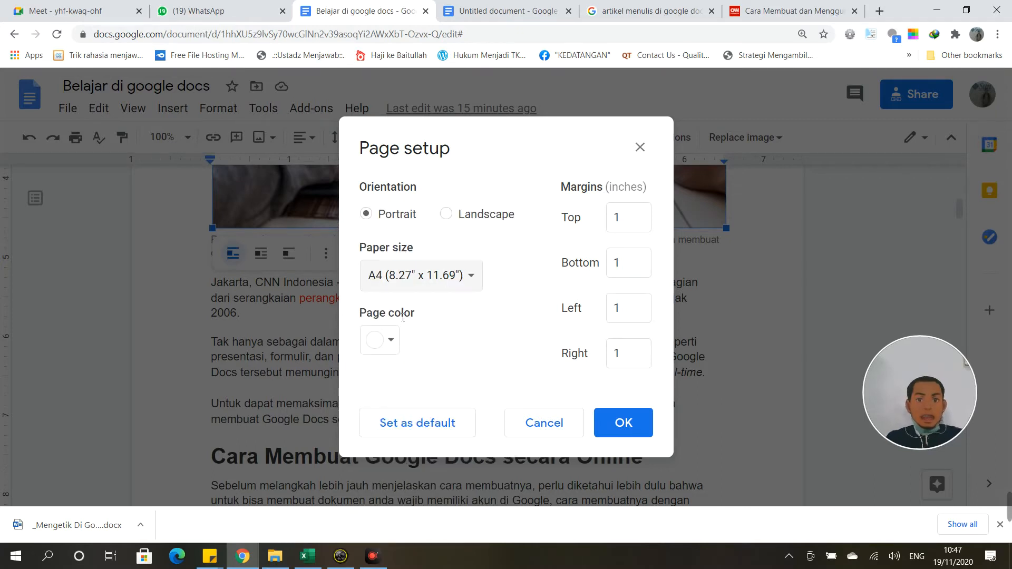
click(393, 340)
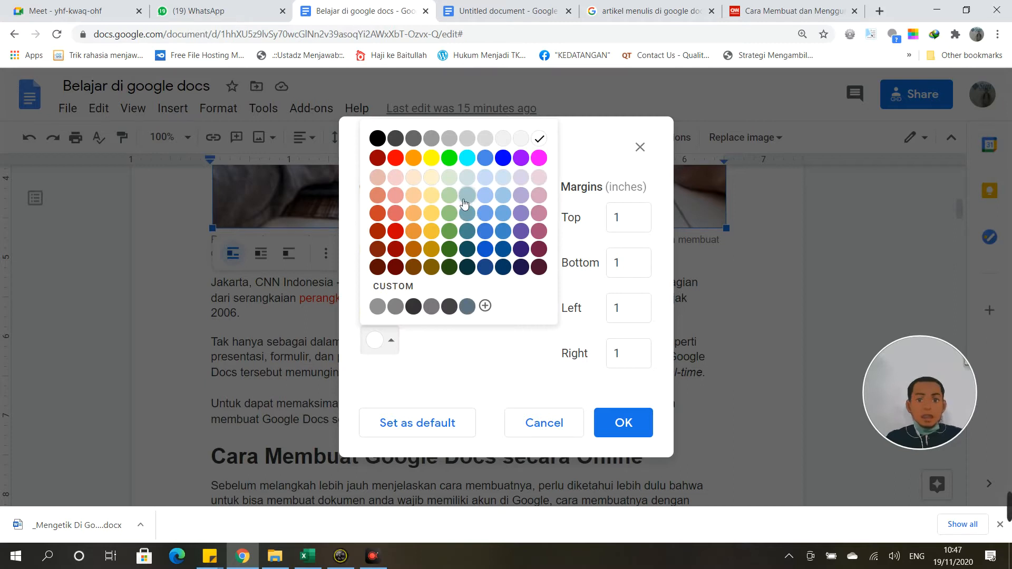
click(431, 202)
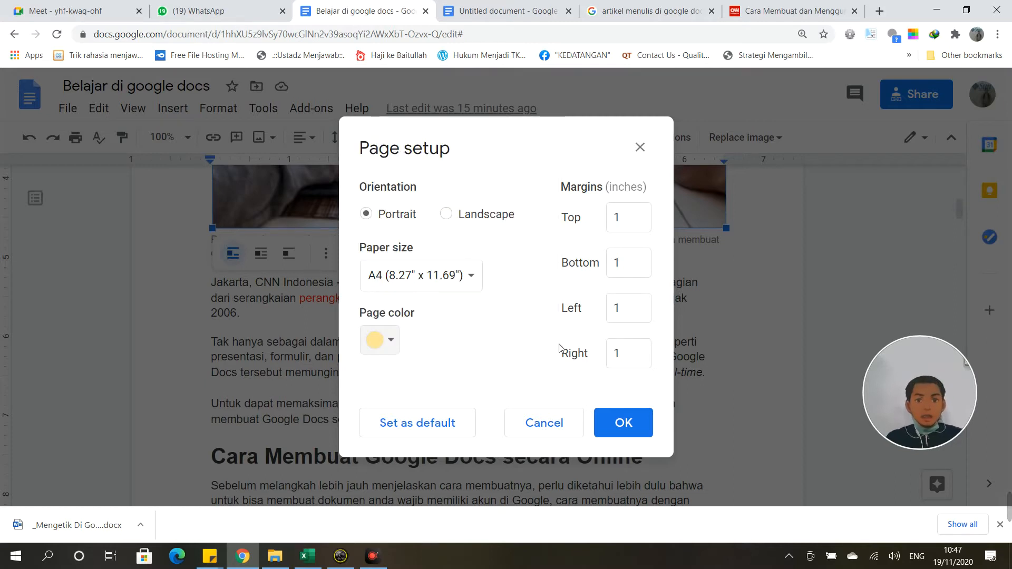
click(624, 423)
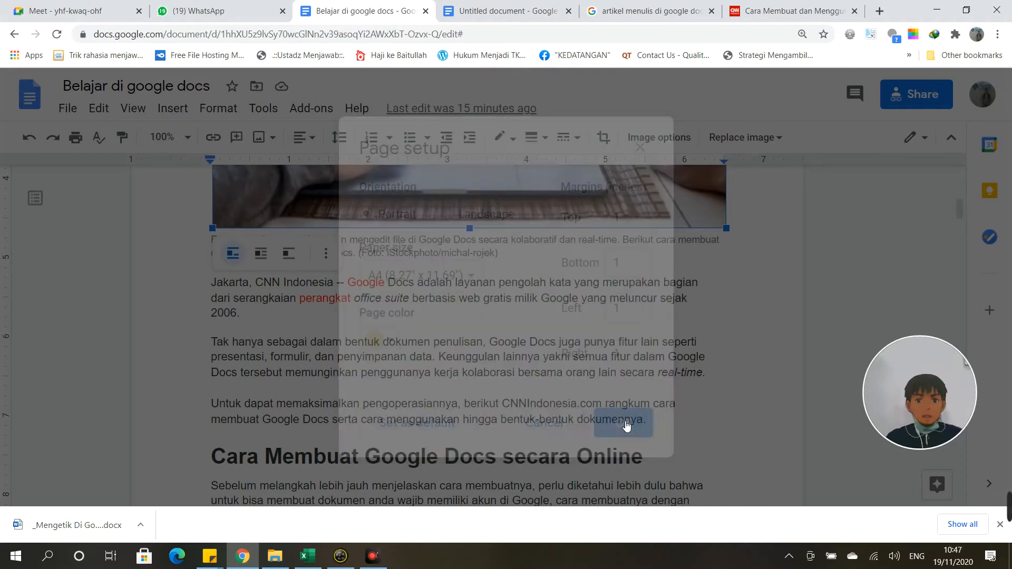
Step: Change the page colour from light yellow to light orange in Page setup
scroll(676, 374, down, 3)
scroll(676, 374, up, 10)
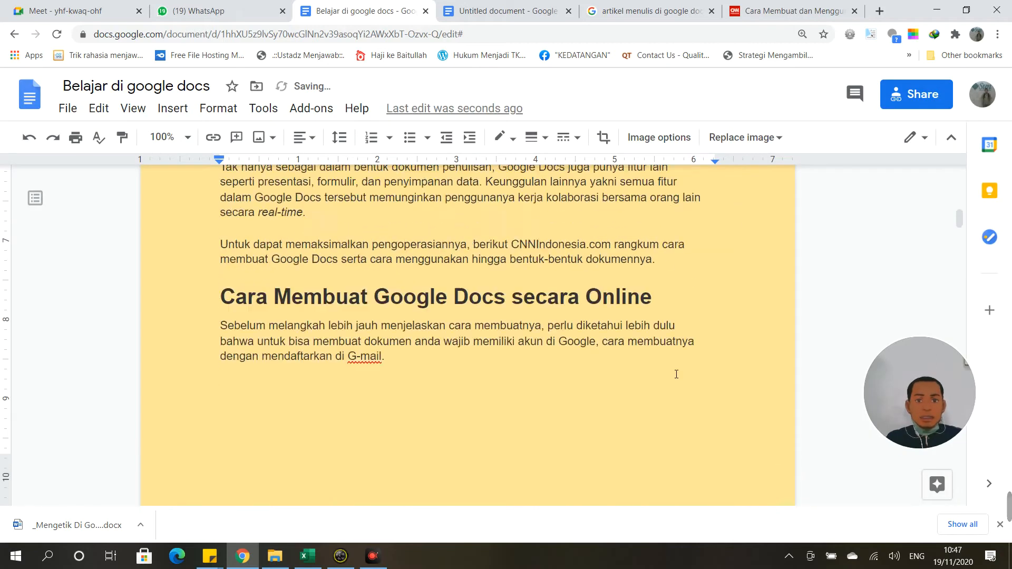
scroll(631, 363, down, 3)
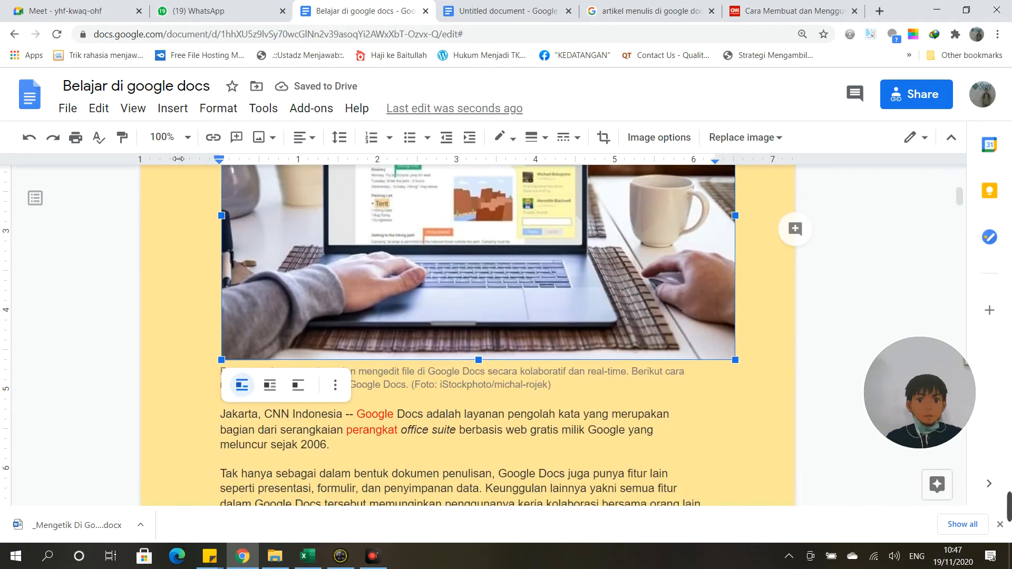
click(67, 108)
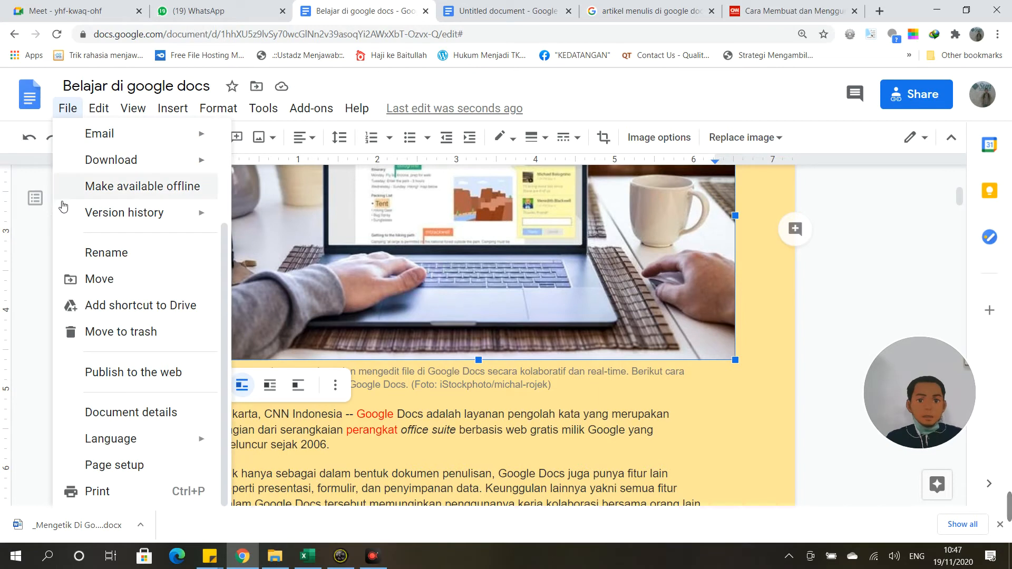
click(143, 466)
click(399, 343)
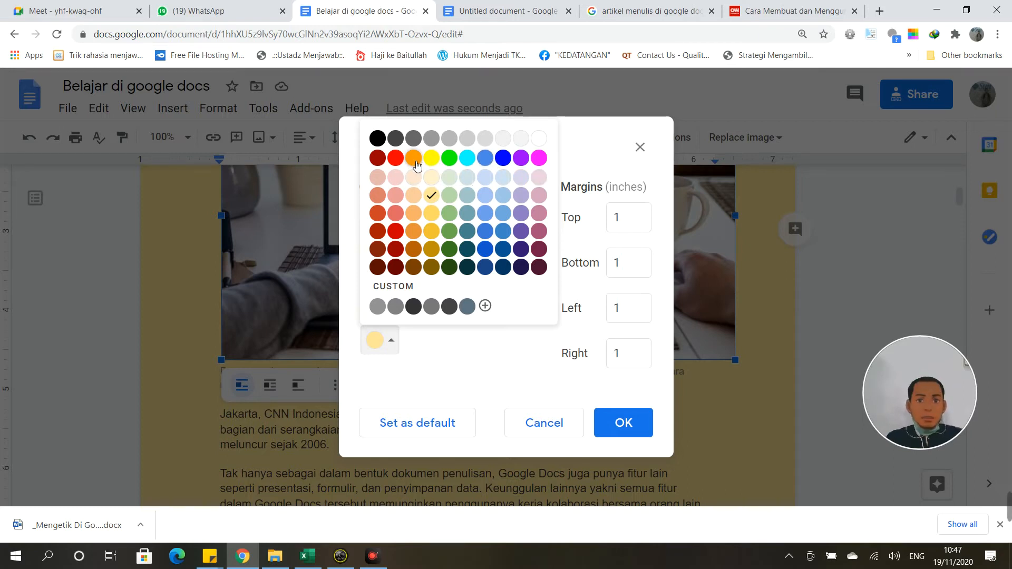
click(414, 195)
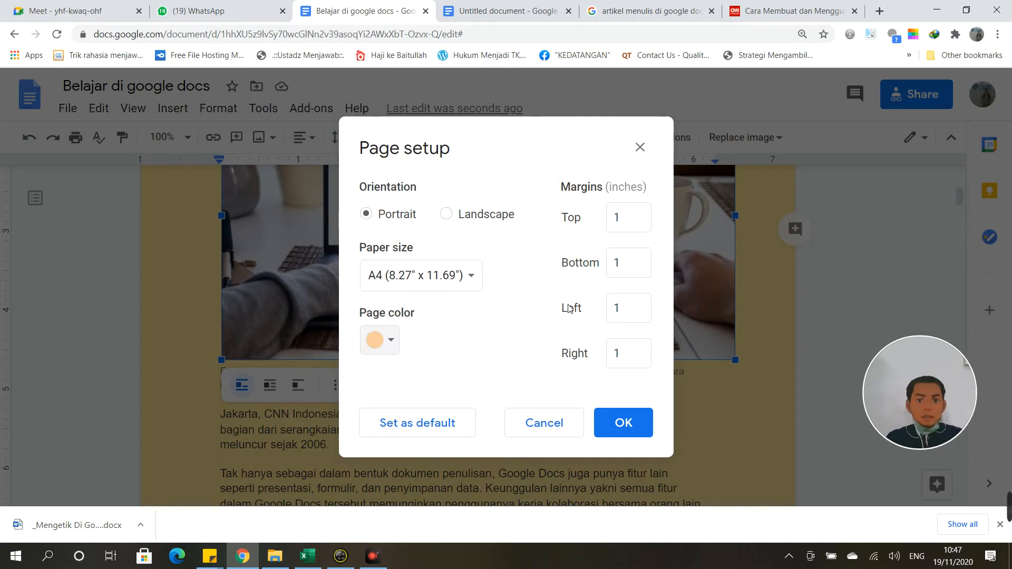
click(622, 426)
scroll(339, 266, down, 4)
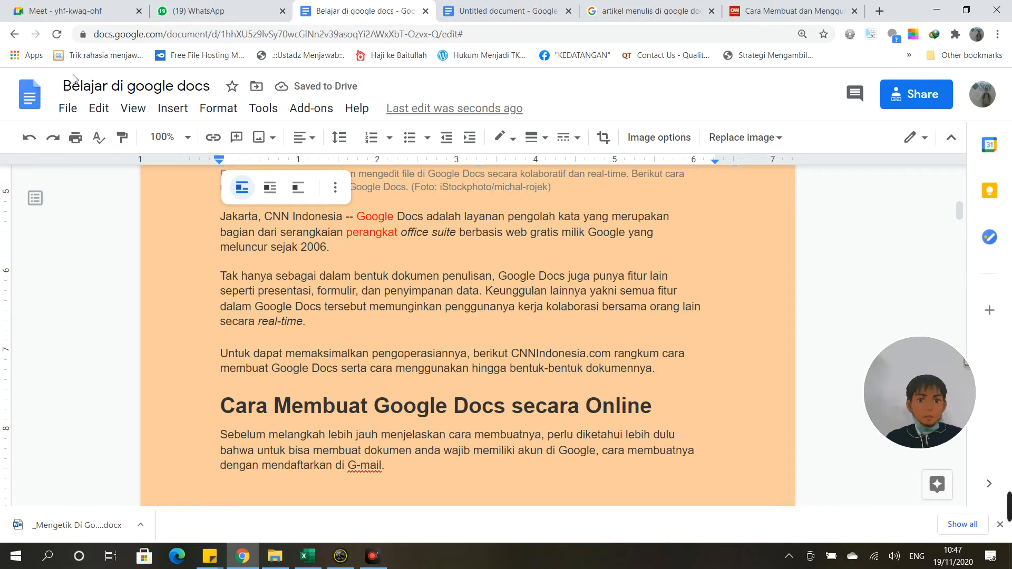
click(67, 108)
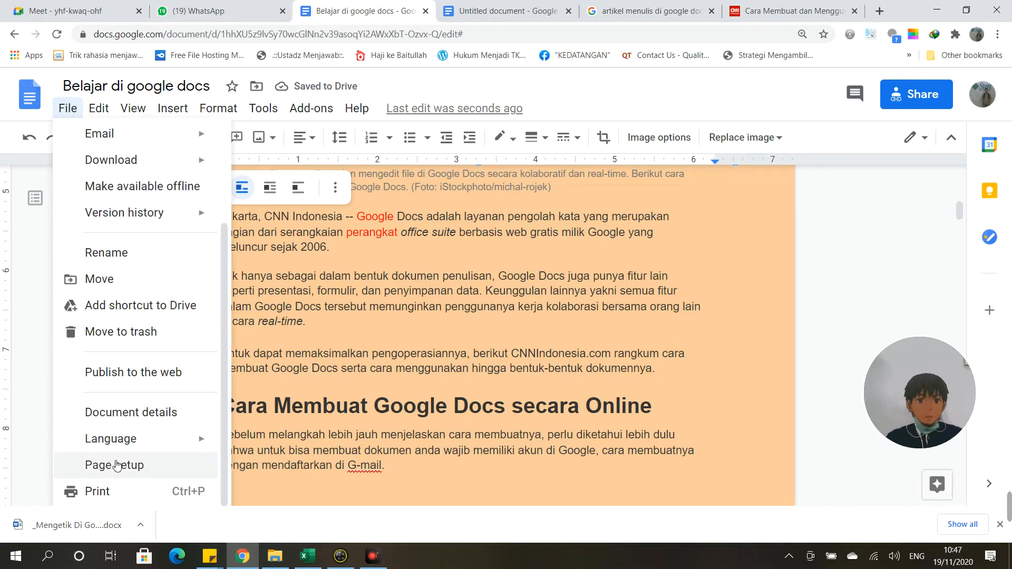
click(104, 494)
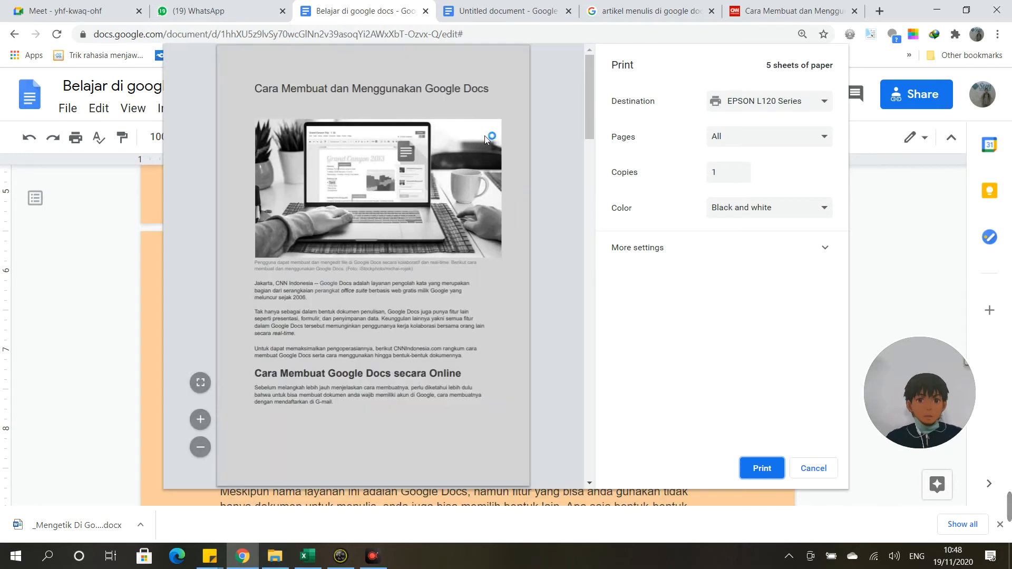
click(818, 102)
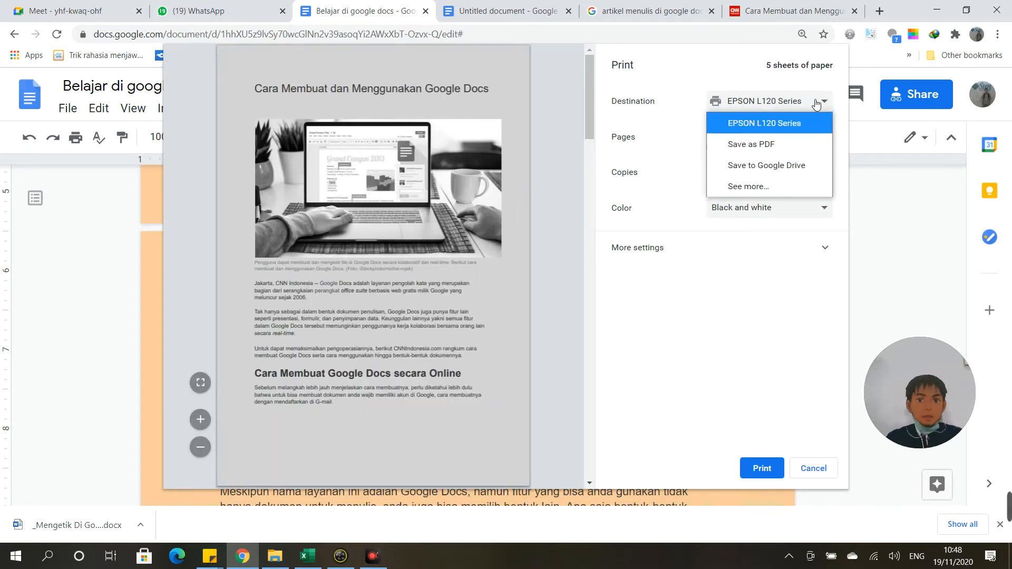
click(733, 70)
click(812, 143)
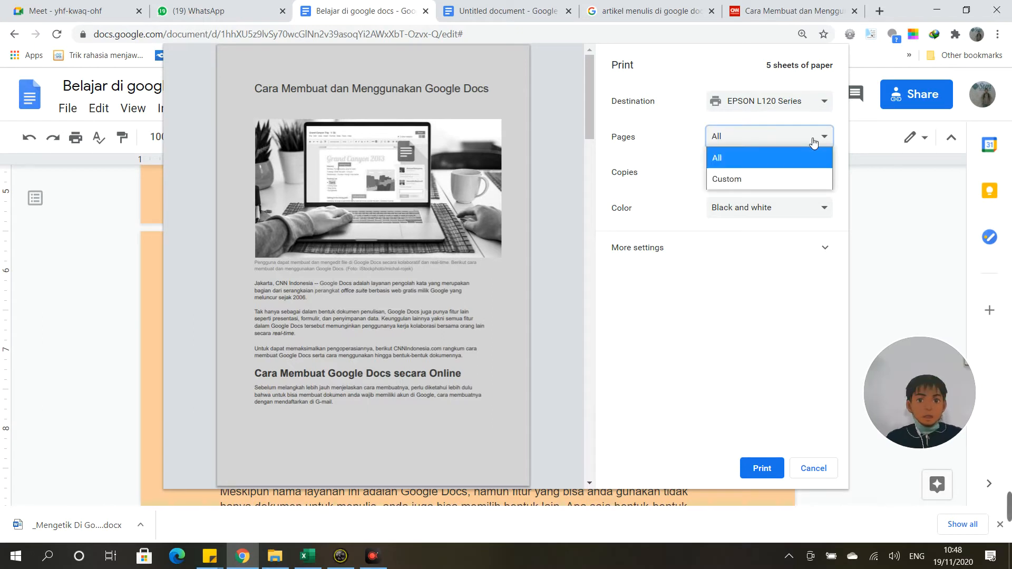
click(745, 174)
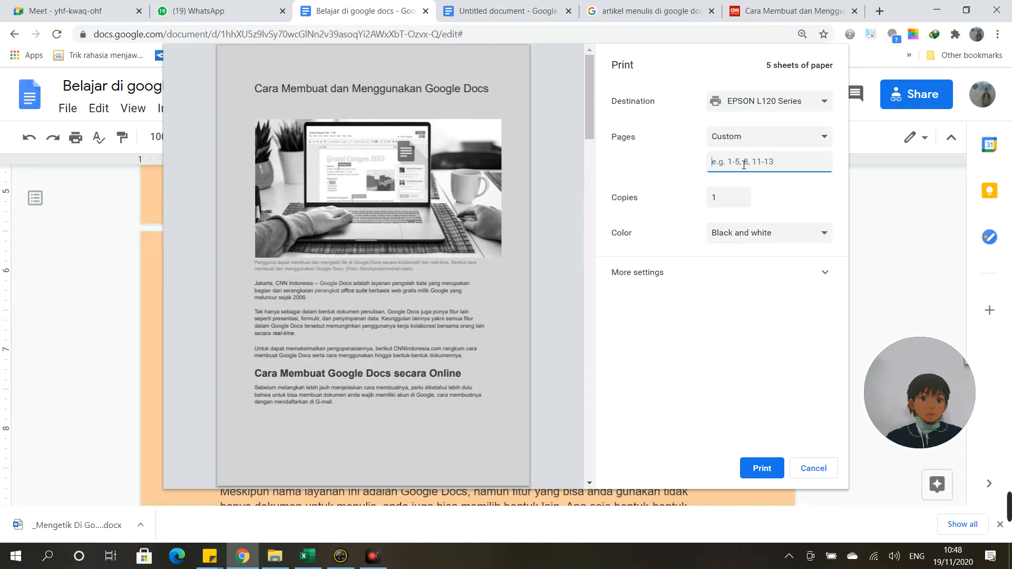
click(741, 194)
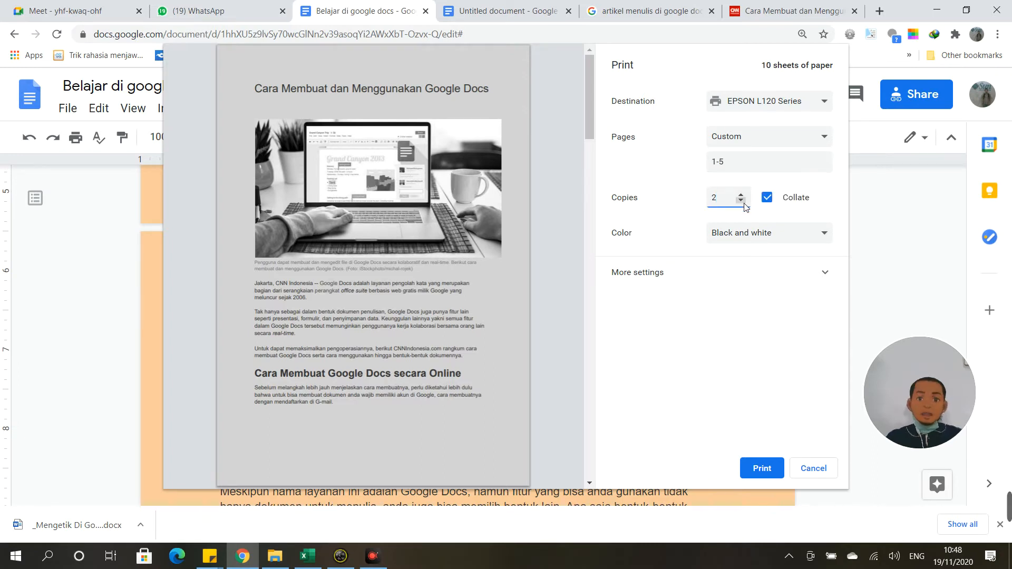
click(741, 201)
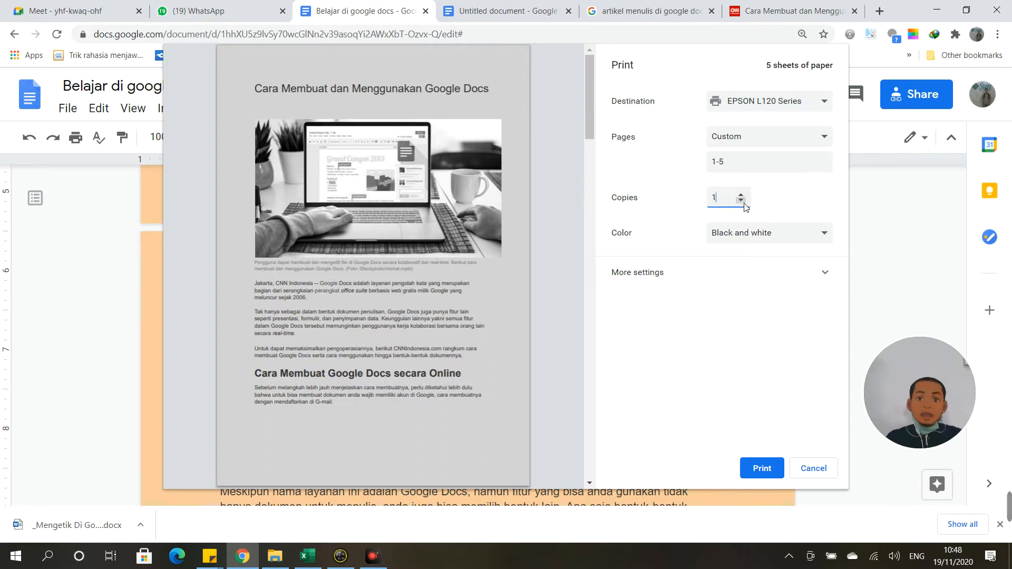
click(821, 235)
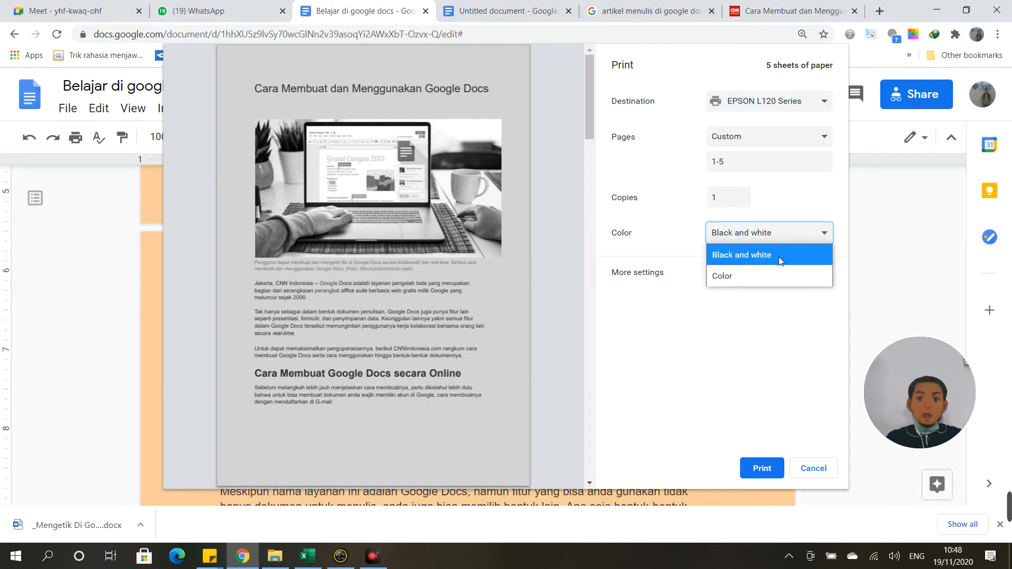
click(800, 205)
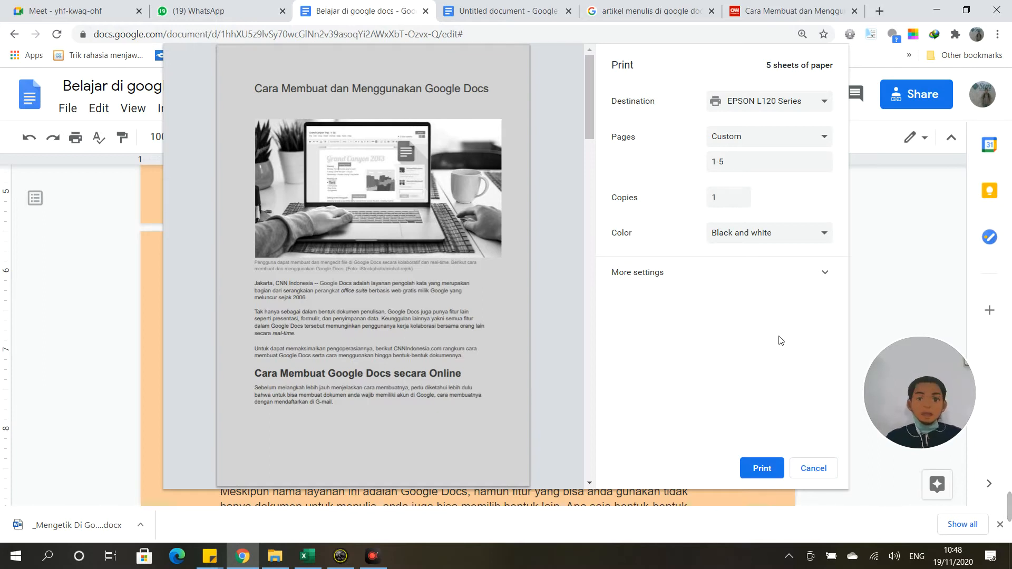
click(757, 140)
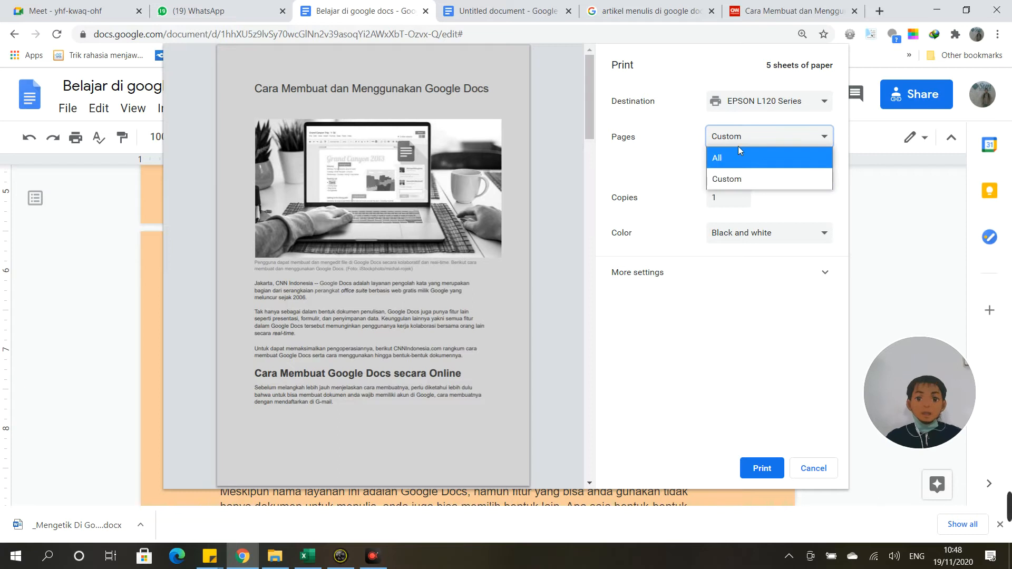
click(749, 140)
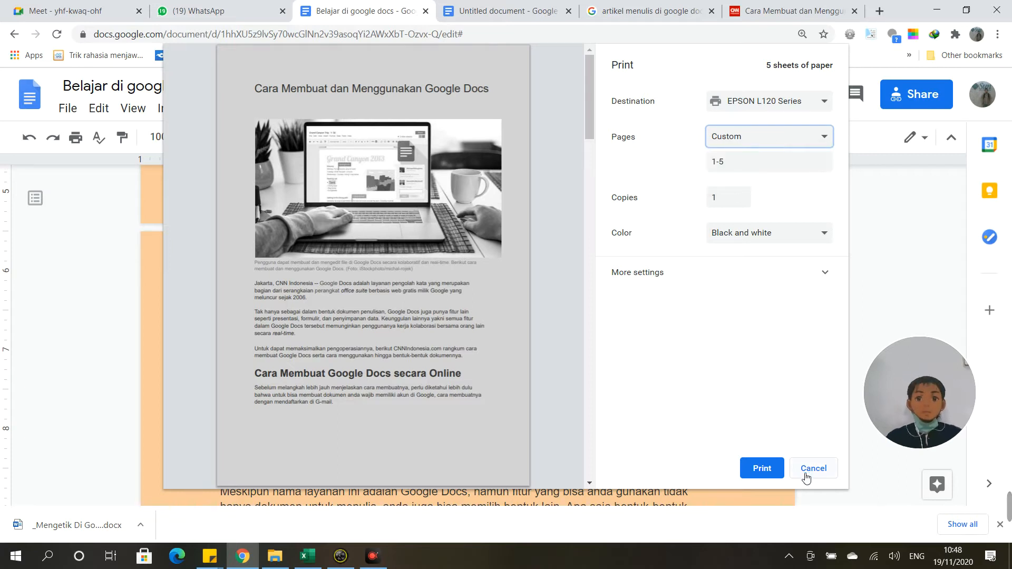
click(806, 474)
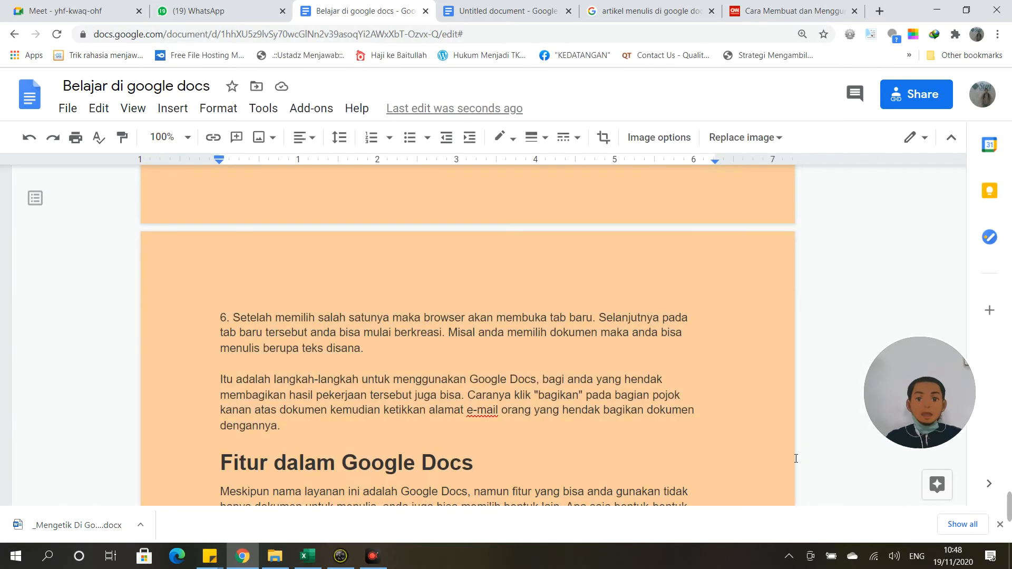
Step: Move from the File menu across to the Edit menu's commands, then dismiss the list
click(66, 108)
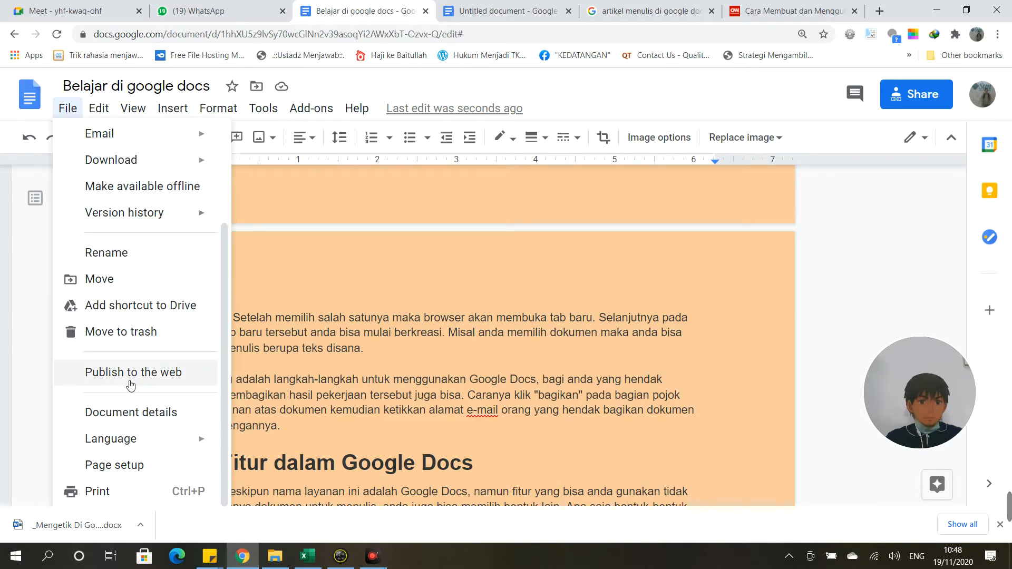
mouse_move(176, 104)
mouse_move(63, 112)
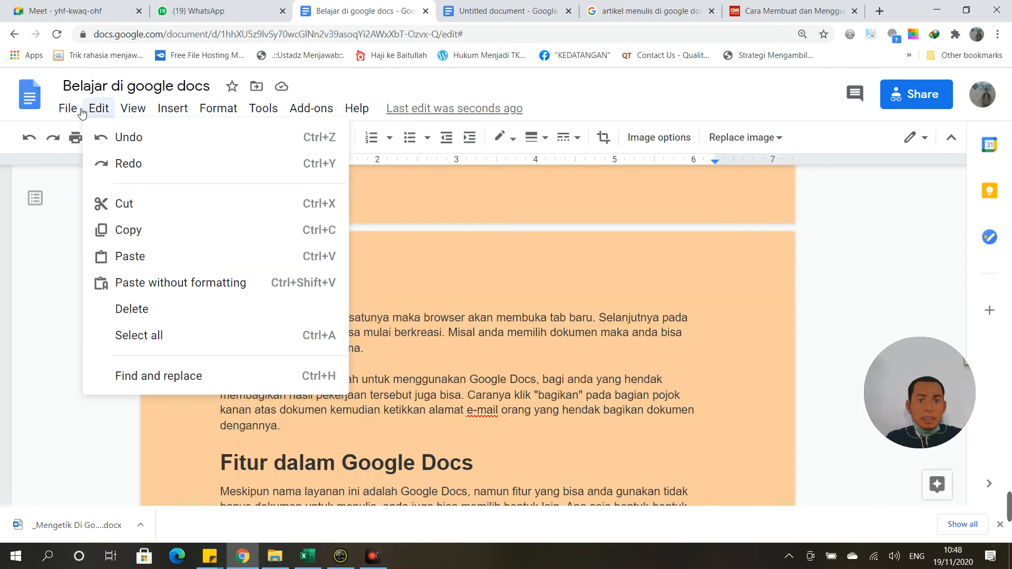
mouse_move(95, 110)
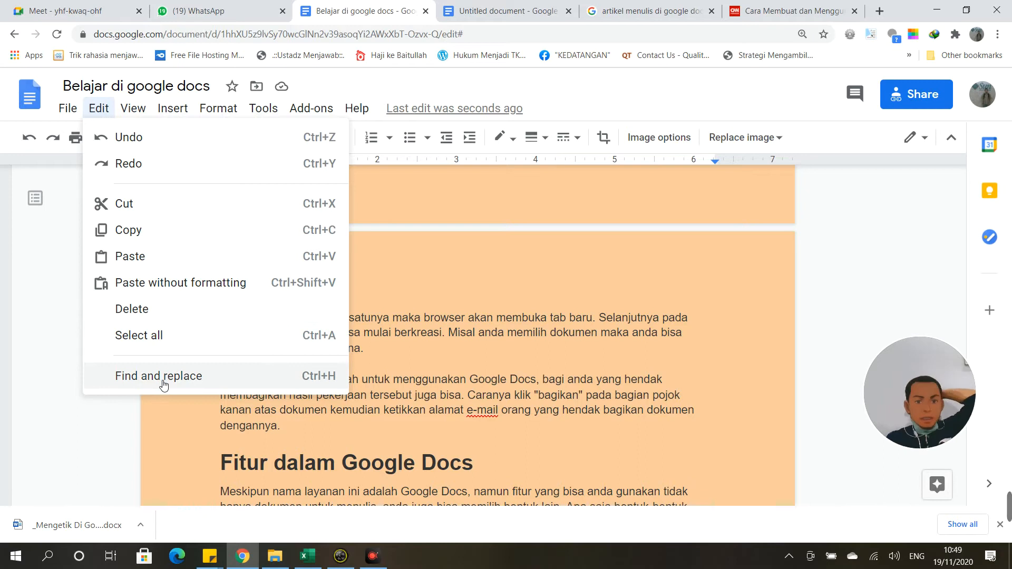
click(424, 310)
Step: Switch to the Untitled document and clear the 'Cek' accidentally typed into its title
click(478, 11)
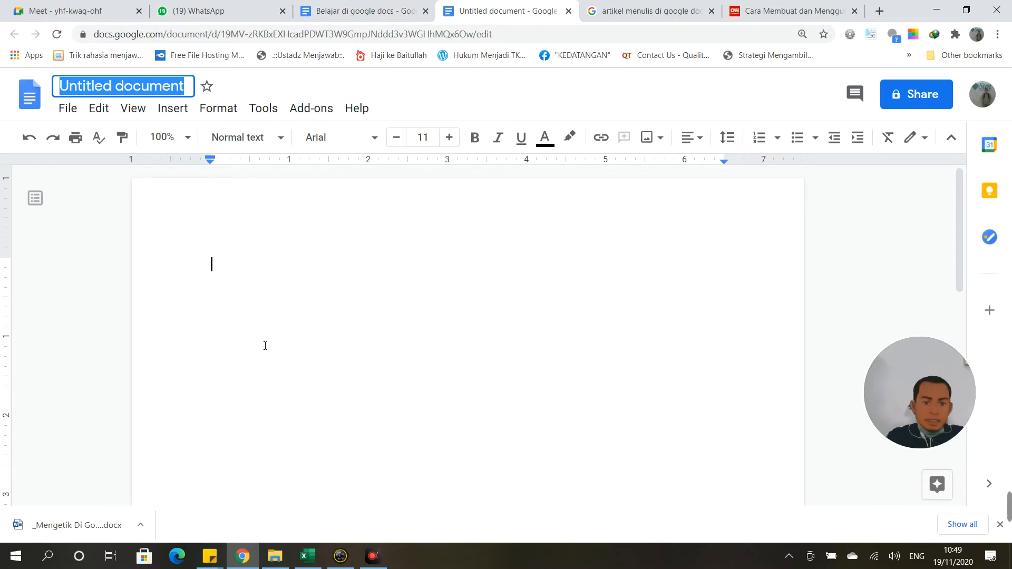
text(Cek)
key(BackSpace)
key(BackSpace)
key(BackSpace)
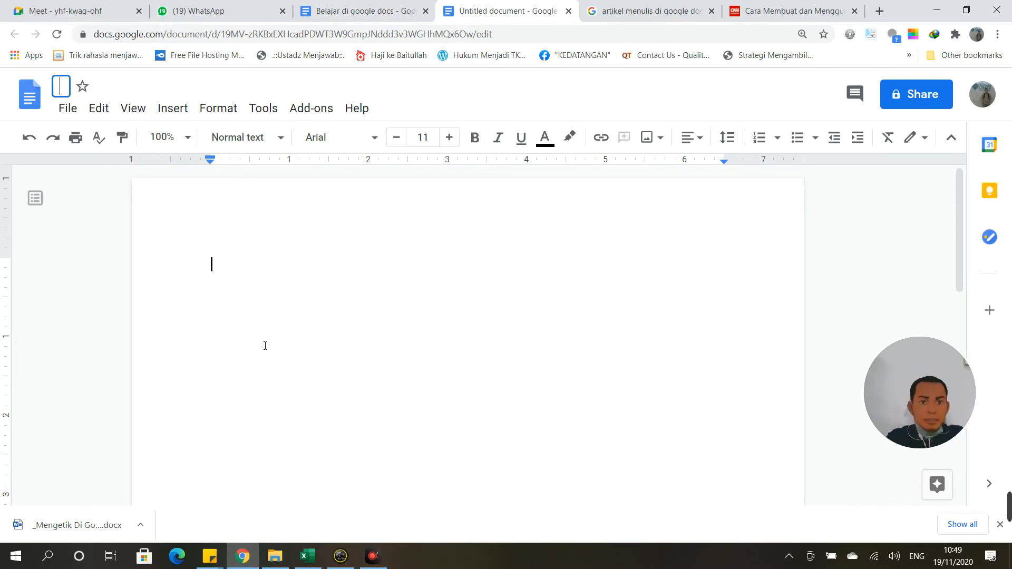
click(244, 262)
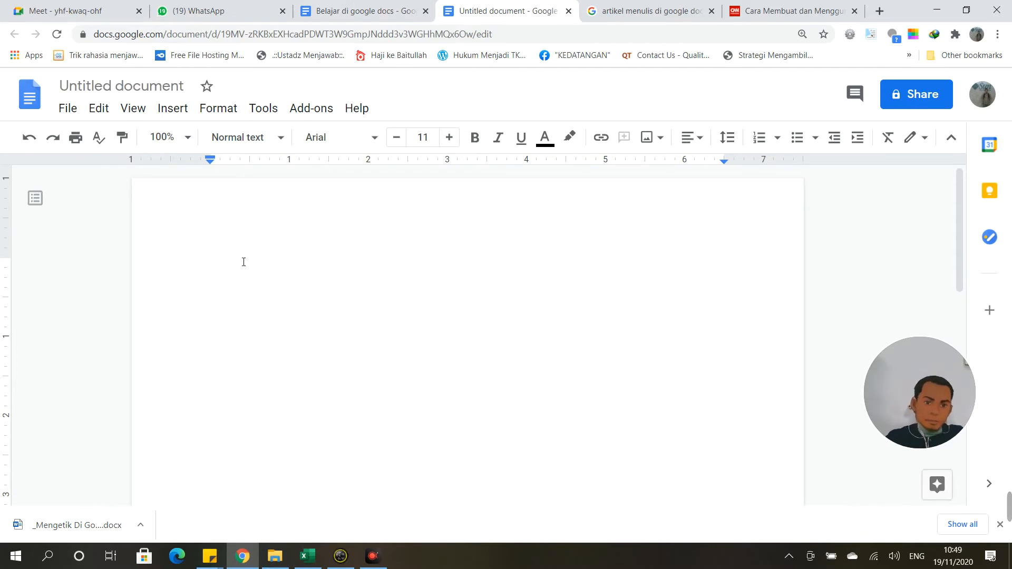
Step: Type 'Cek tulisan saya di google docs' on the page, then delete the word 'docs'
text(Cek tul)
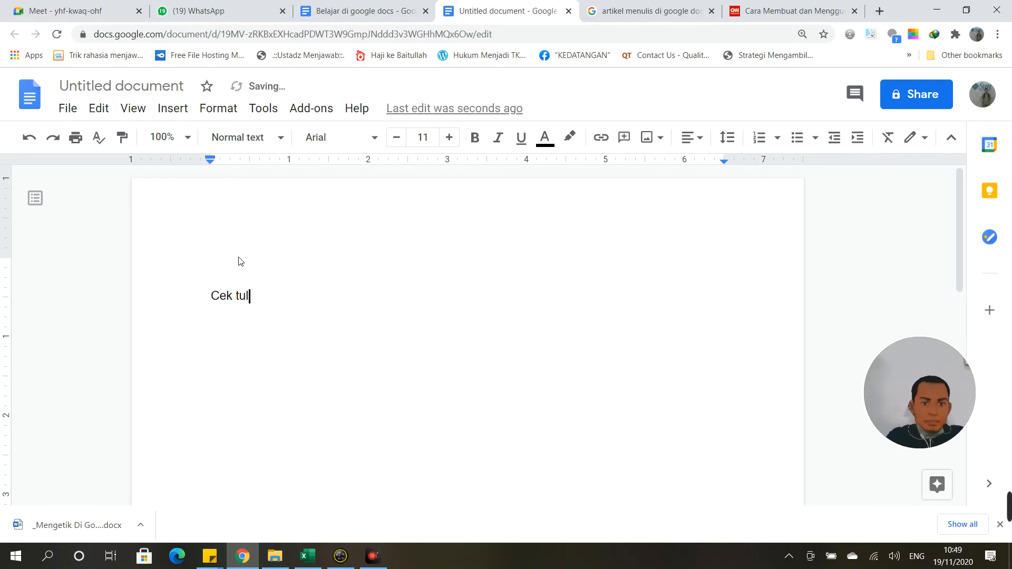
text(isan saya d)
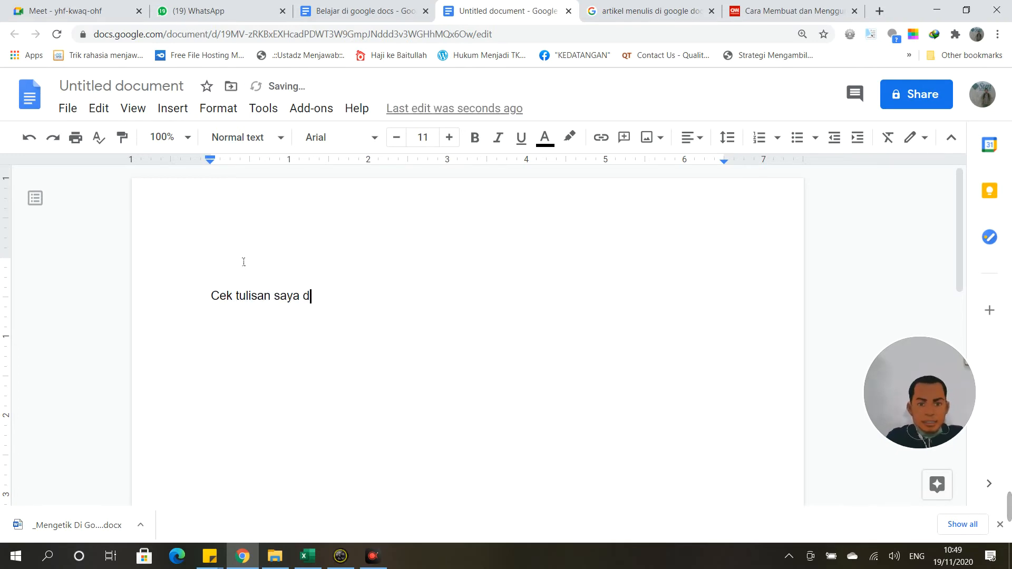
text(i google docs)
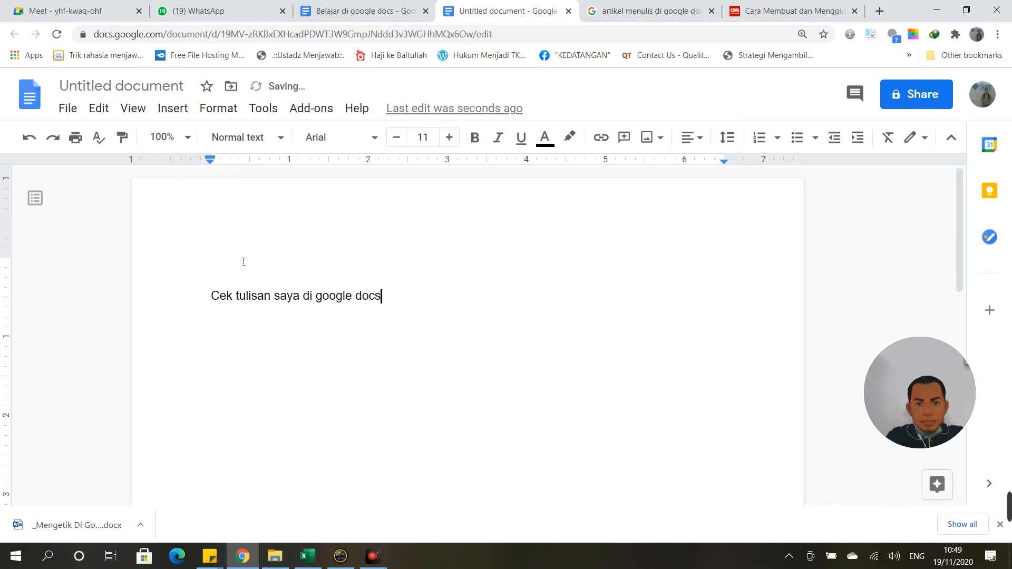
key(Return)
key(Return)
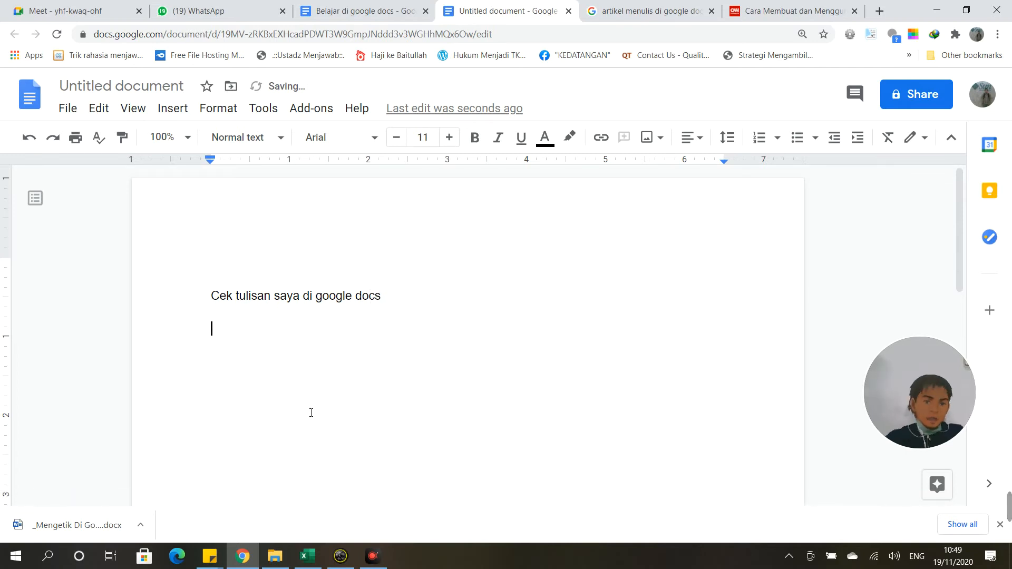
double_click(366, 301)
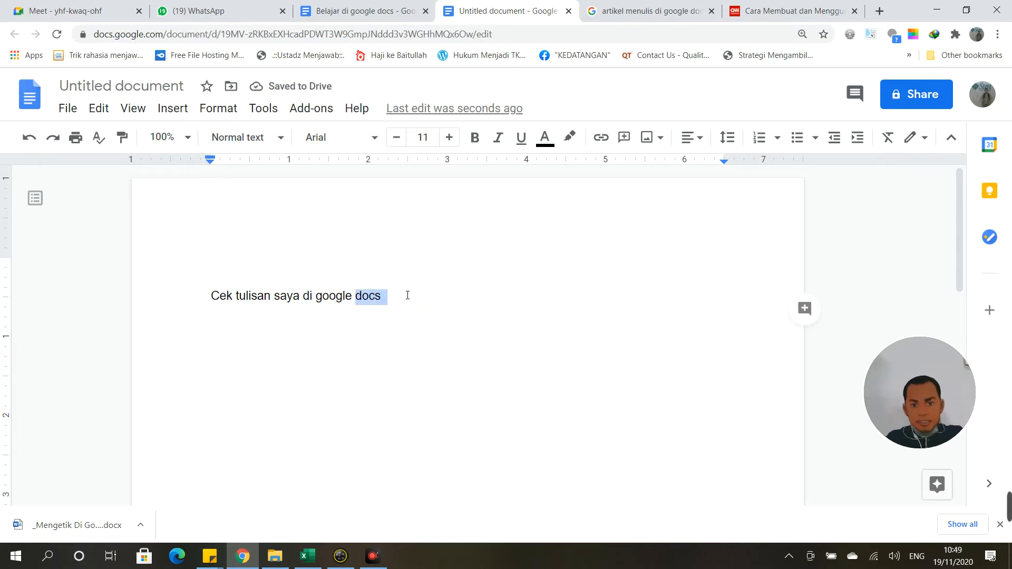
key(BackSpace)
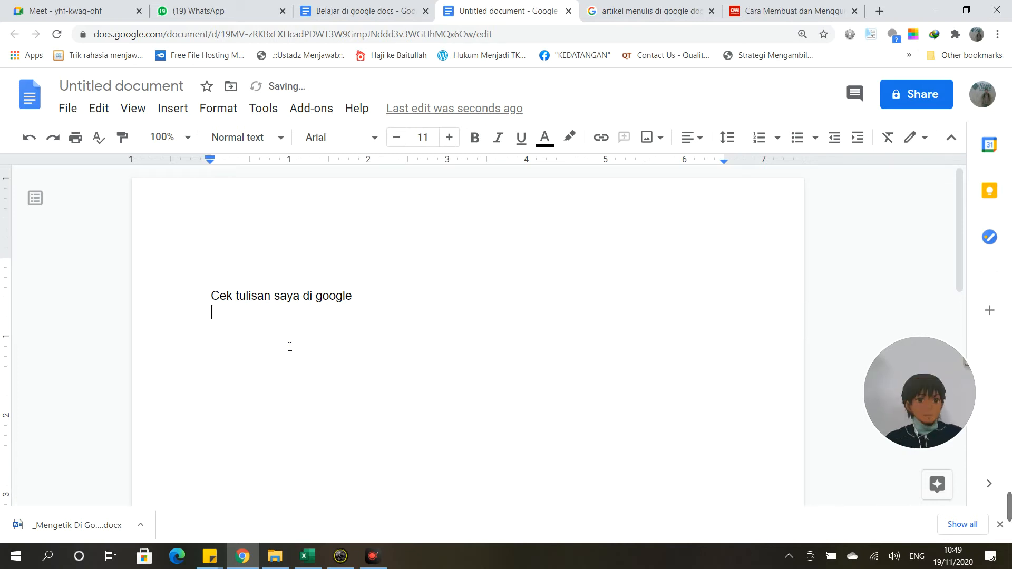
Step: Undo the deletion of 'docs' and put the caret on the empty line below
click(95, 108)
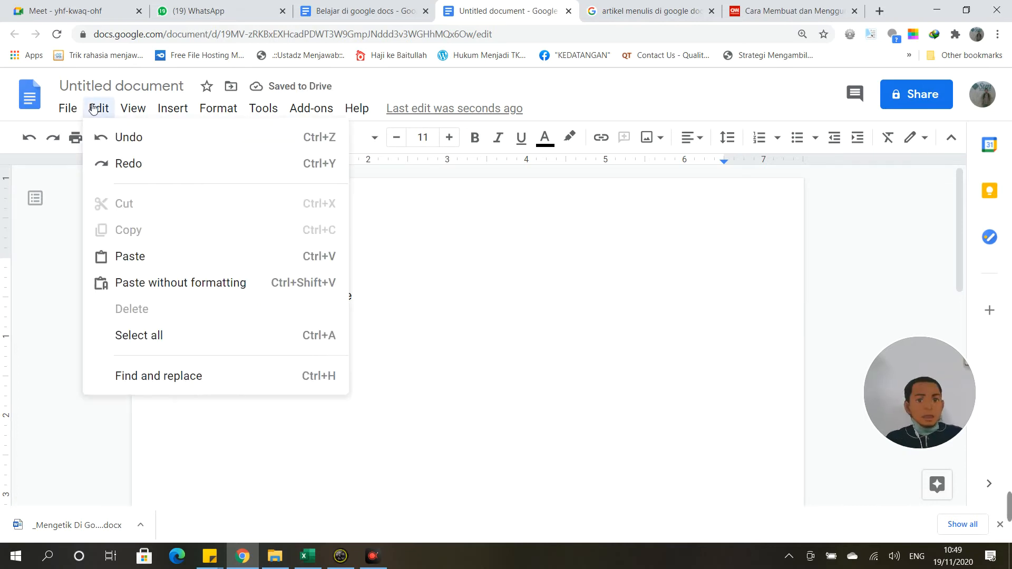
click(104, 137)
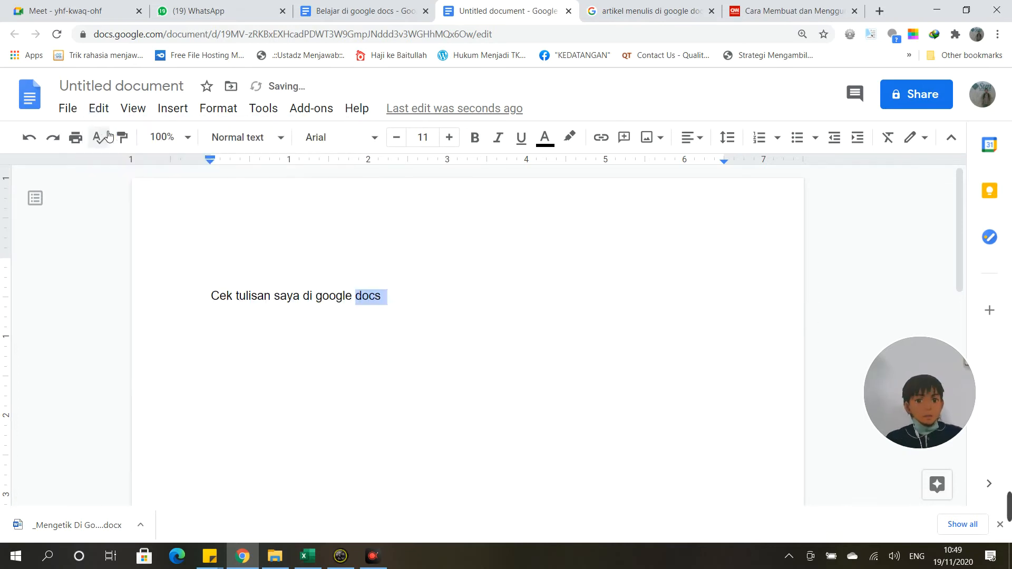
click(406, 308)
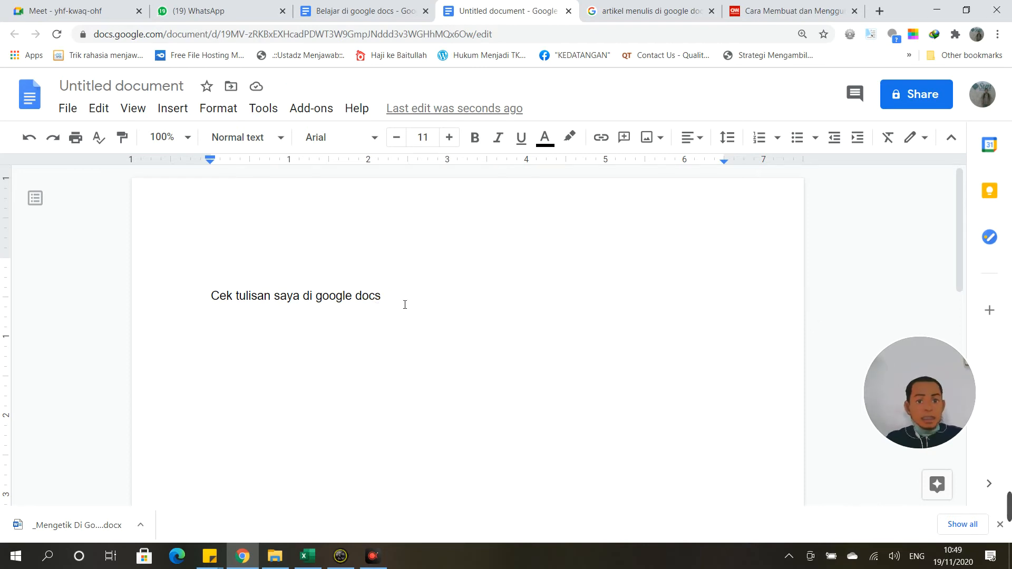
click(101, 107)
key(Right)
click(486, 313)
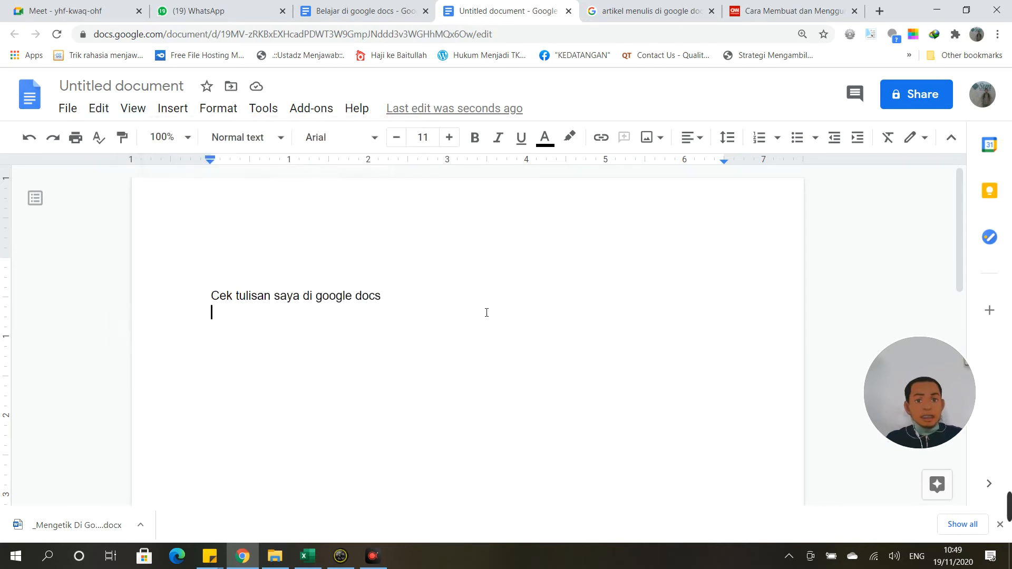
Step: Undo the changes step by step until the line reads only 'Cek tu'
click(98, 108)
click(112, 139)
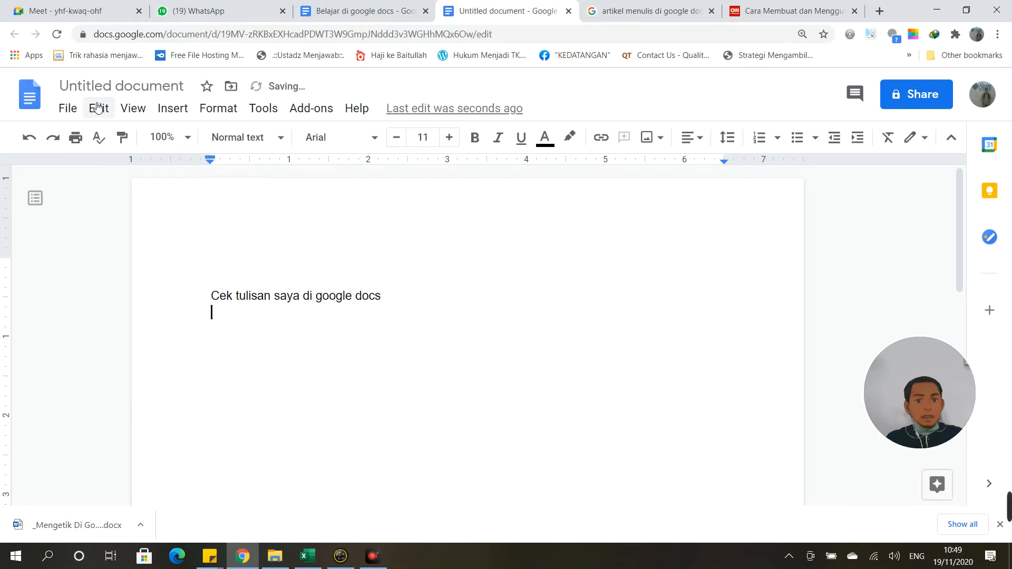
click(99, 108)
click(108, 138)
click(100, 108)
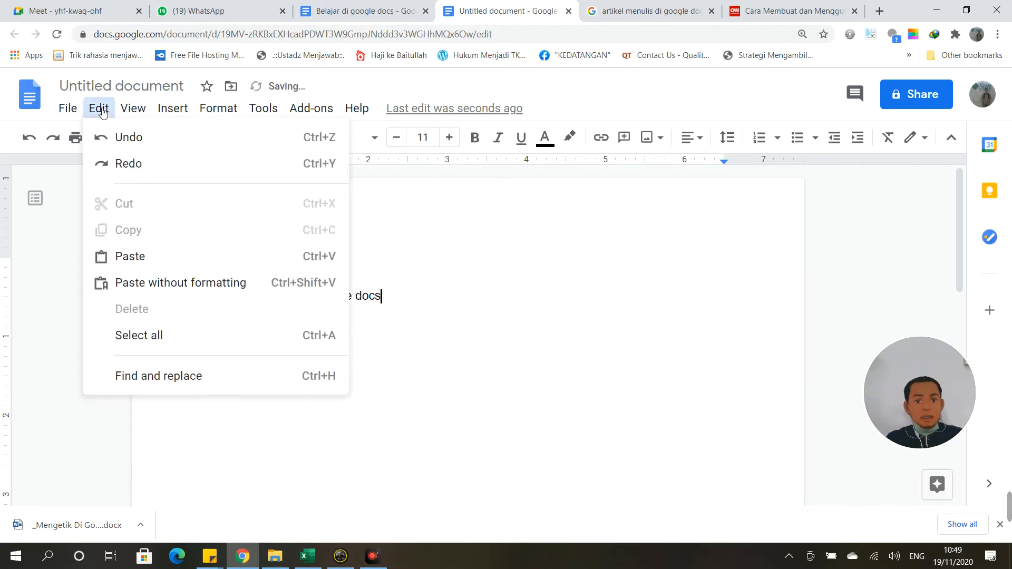
click(107, 136)
click(98, 107)
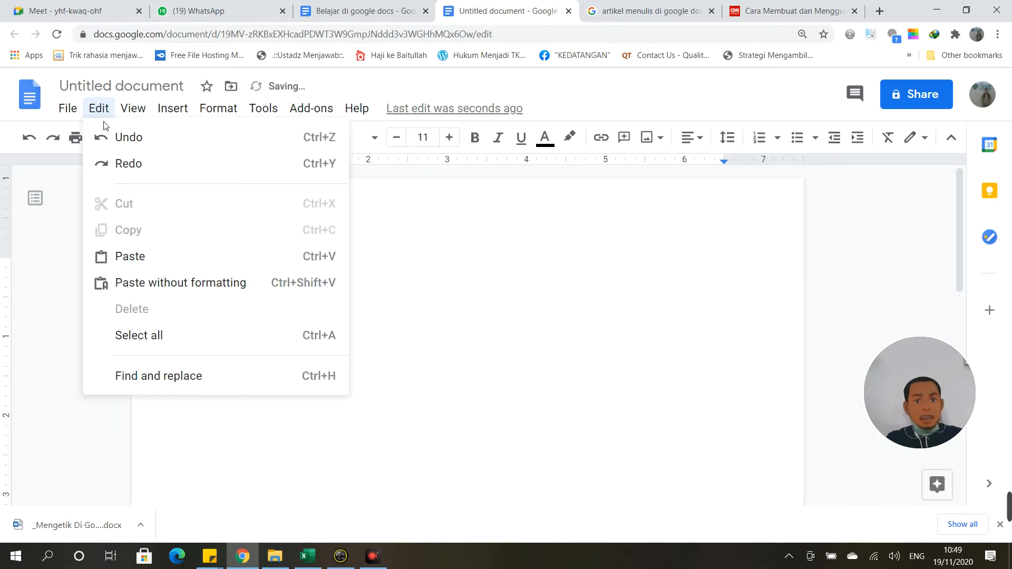
click(108, 136)
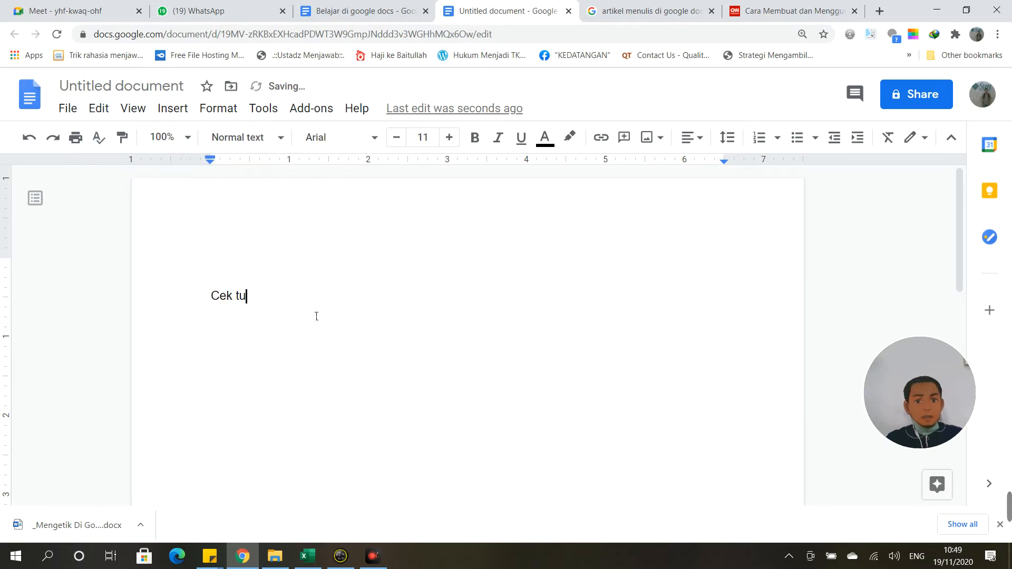
Step: Redo until 'Cek tulisan saya di google docs' is restored with an empty line below
click(99, 108)
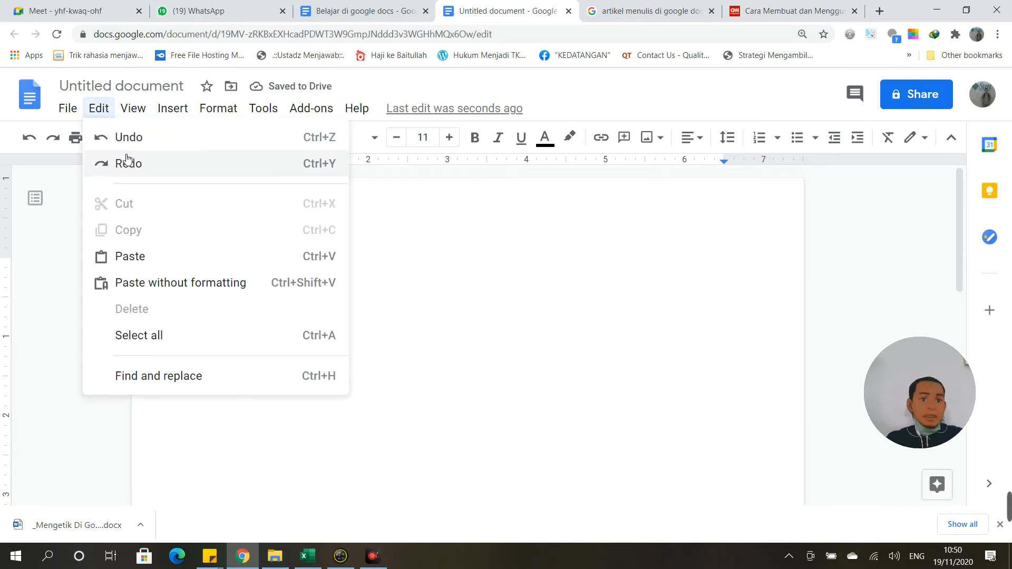
click(126, 163)
click(99, 108)
click(126, 162)
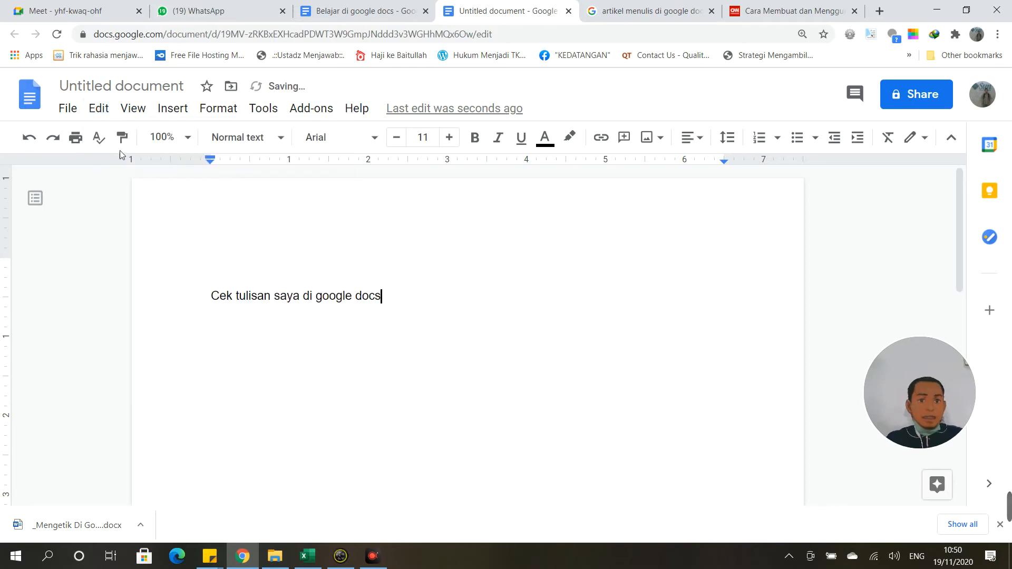
click(111, 110)
click(128, 165)
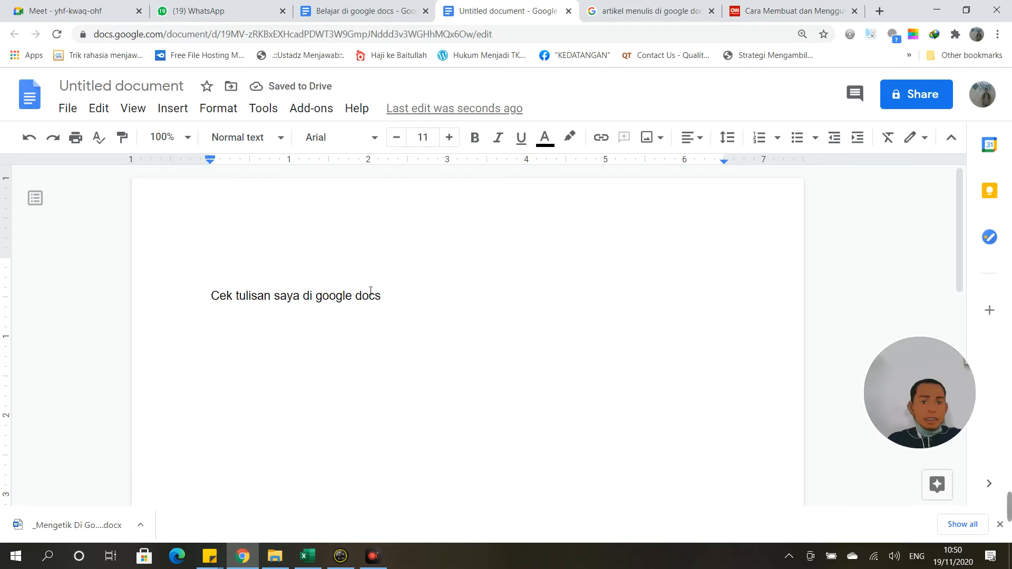
Step: Cut 'docs' from the end of the first line and paste it onto a new line below
click(107, 111)
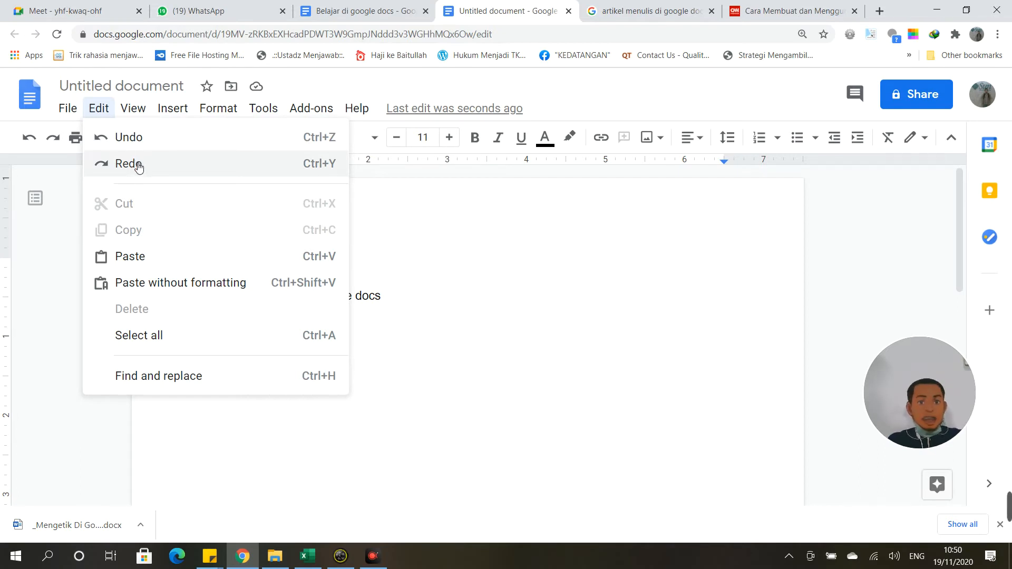
click(339, 413)
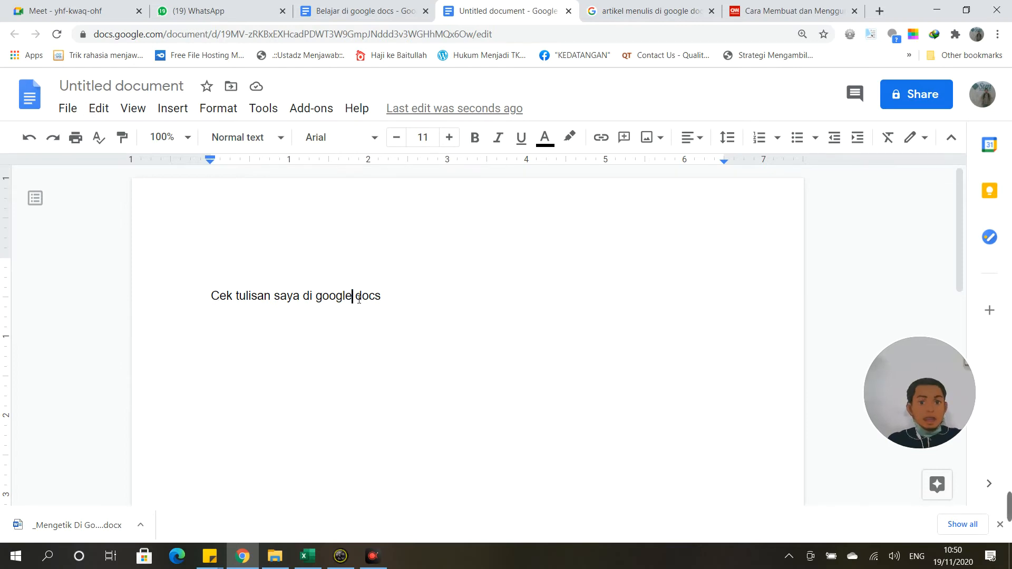
drag(353, 296, 394, 304)
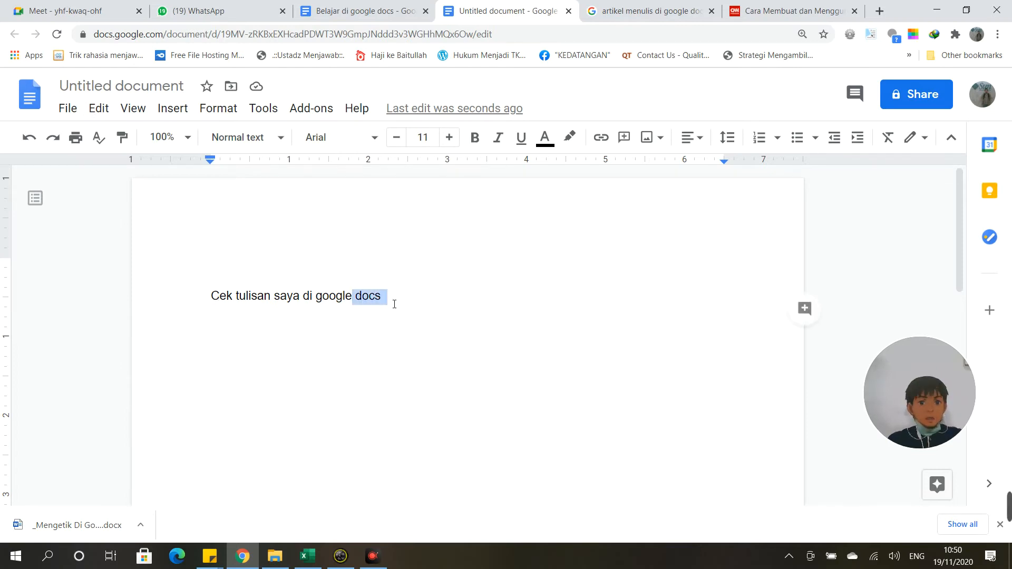
click(102, 108)
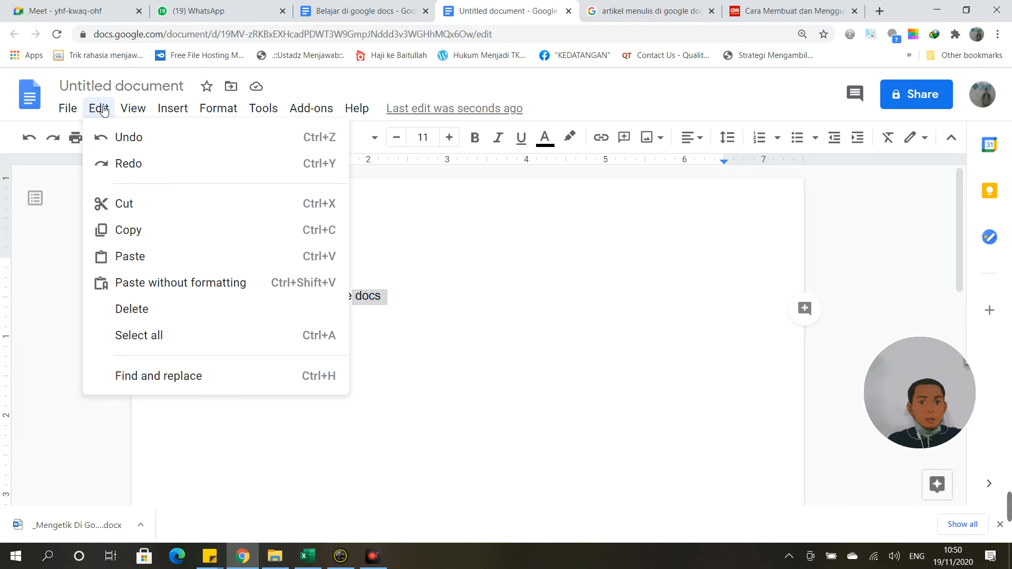
click(125, 204)
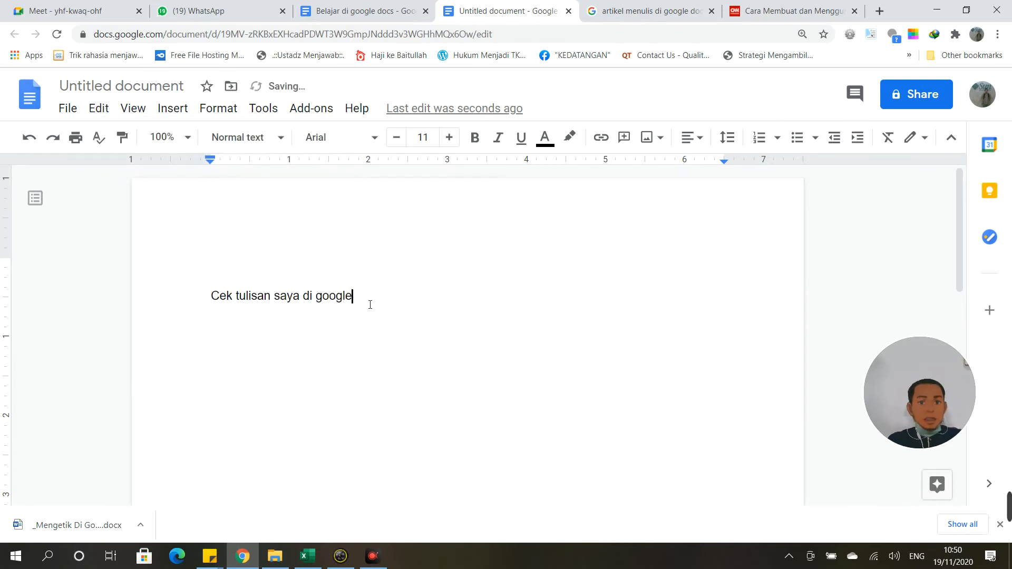
double_click(224, 322)
click(364, 318)
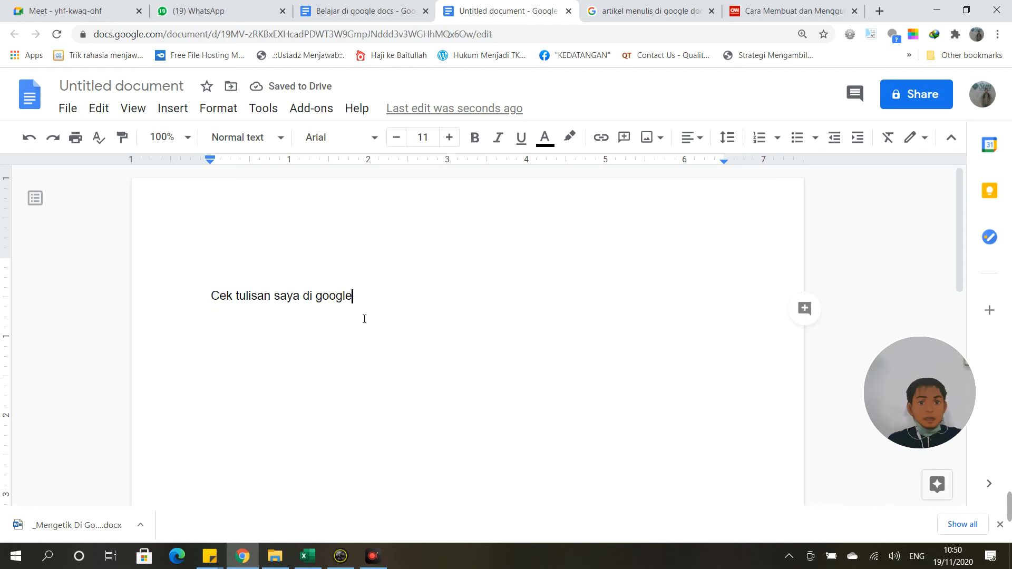
key(Return)
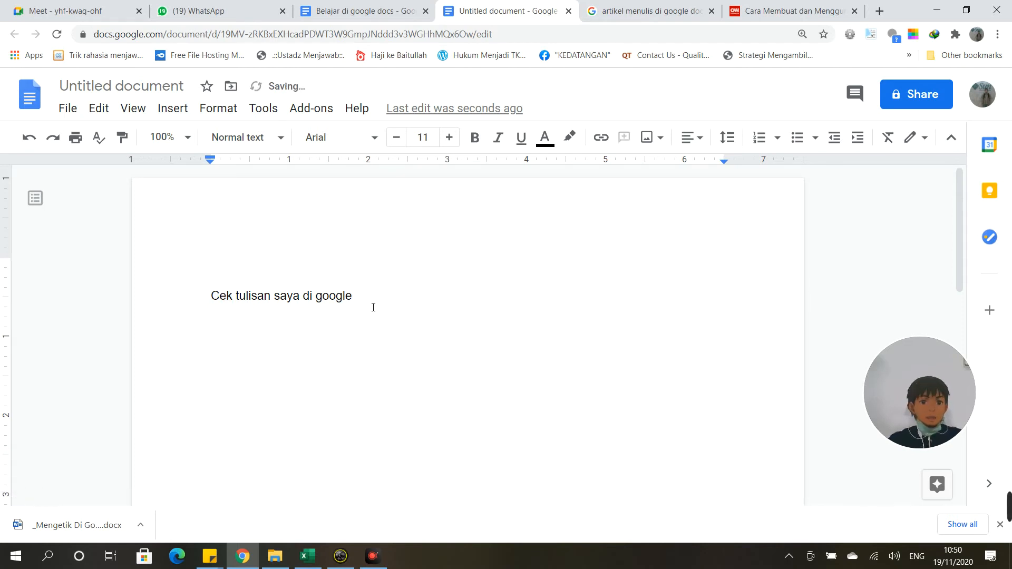
click(98, 108)
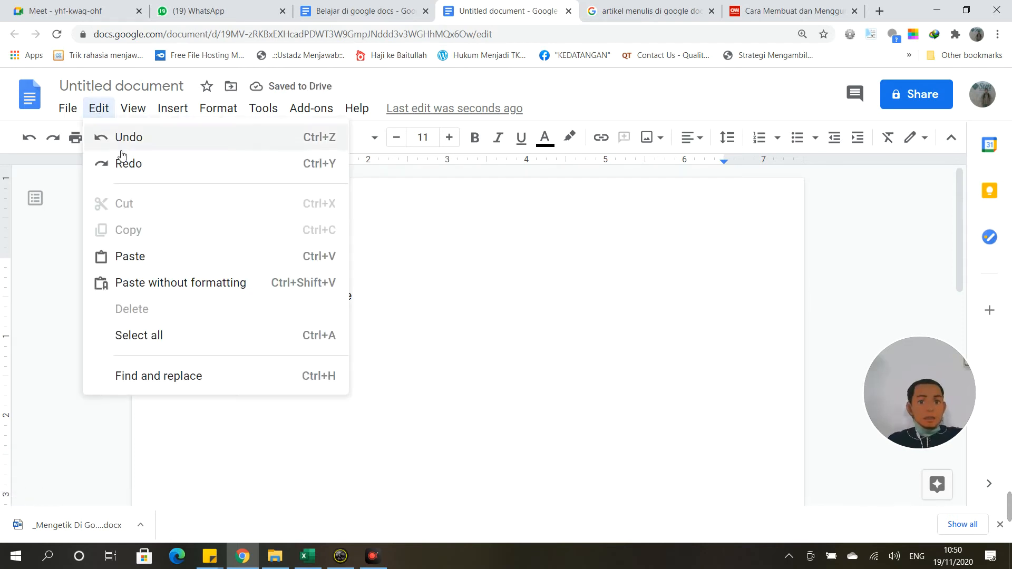
click(136, 256)
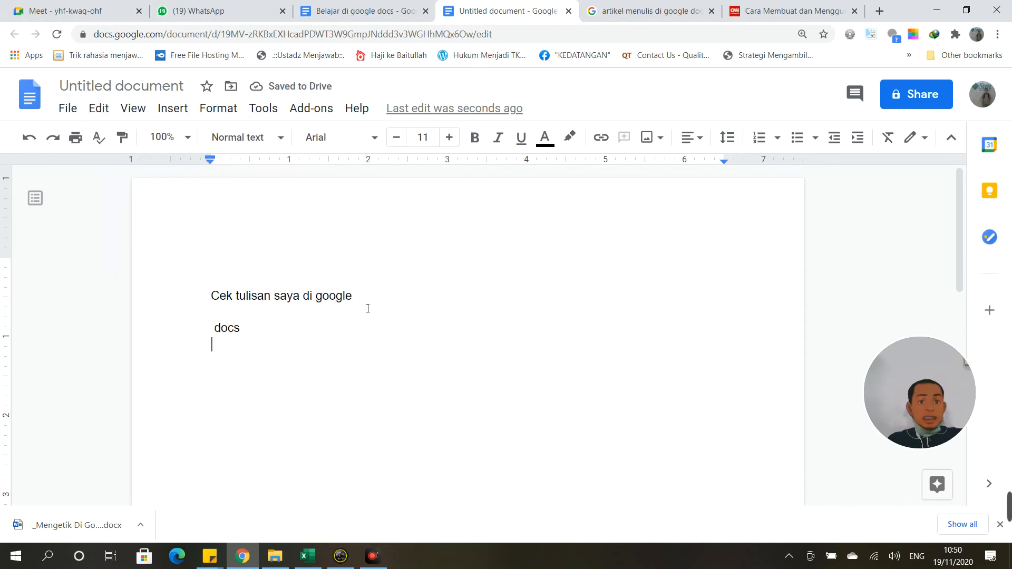
Step: Copy the end of the first line and select the word on the second line, ready for pasting
click(100, 109)
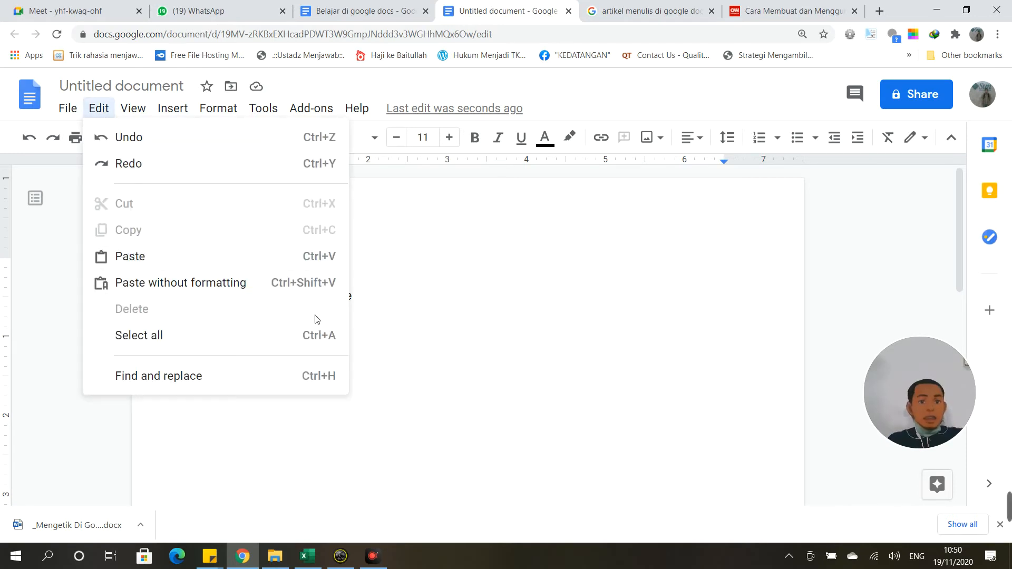
click(492, 413)
double_click(366, 299)
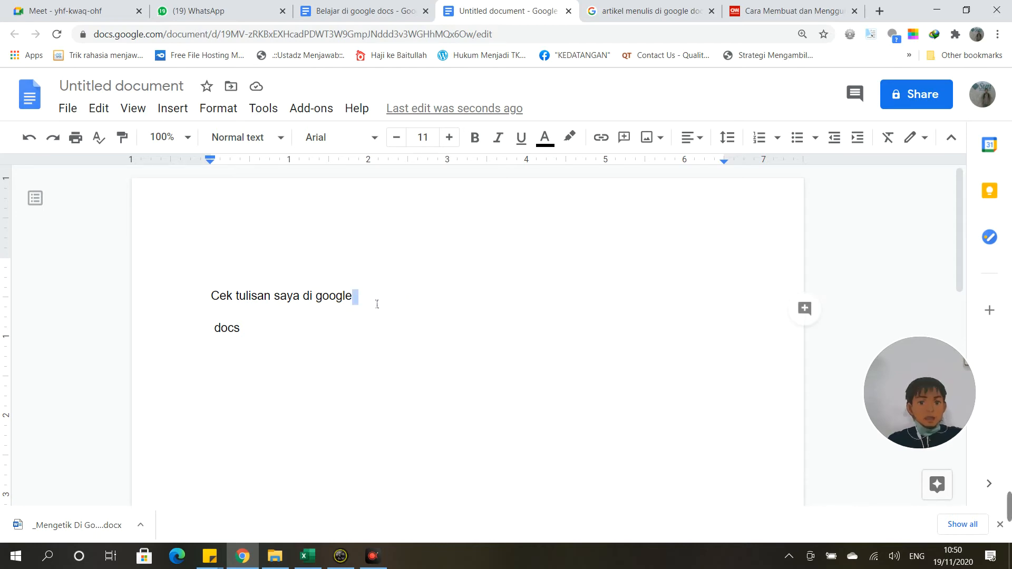
click(260, 337)
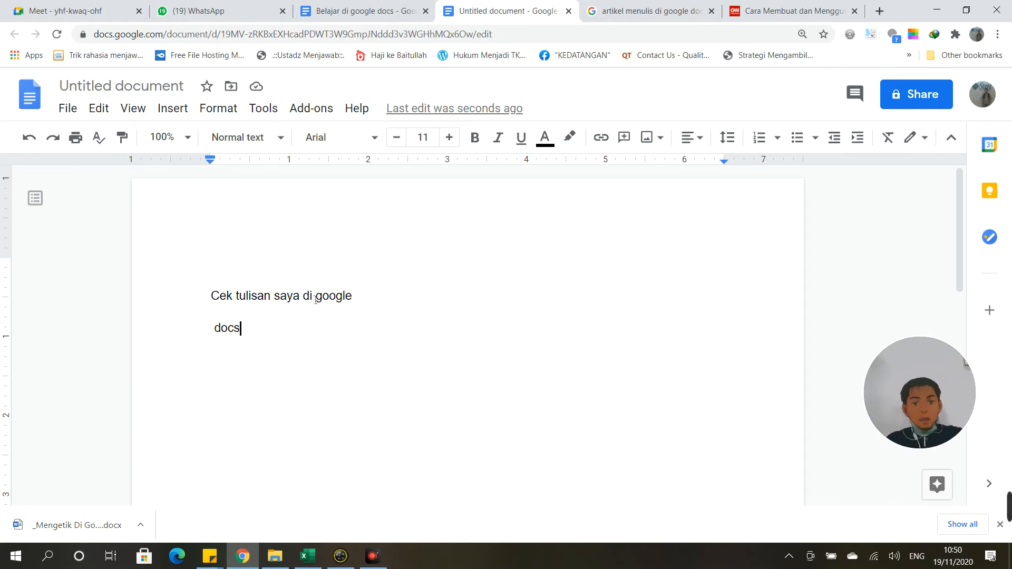
drag(311, 298, 359, 298)
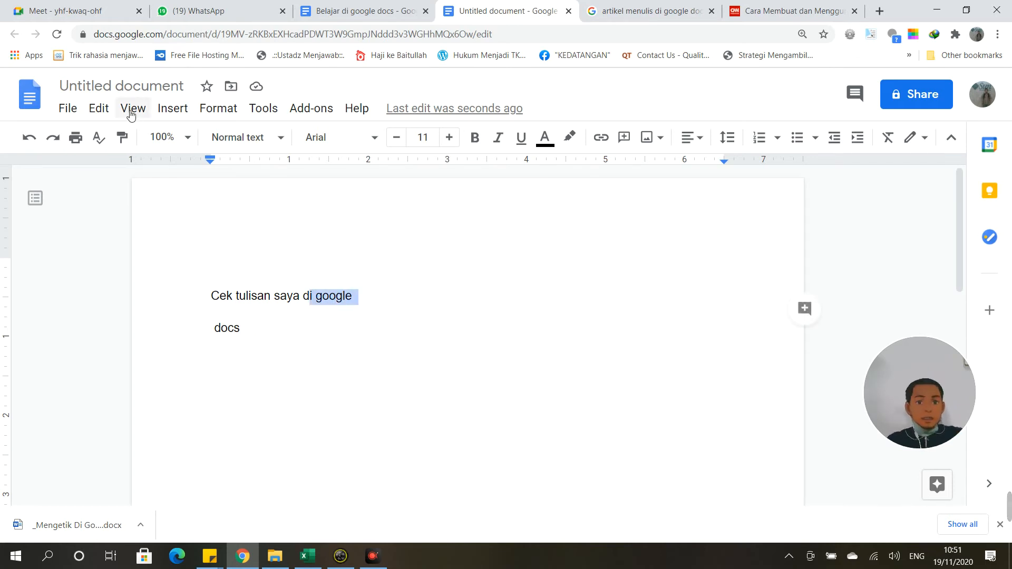
click(99, 109)
click(124, 227)
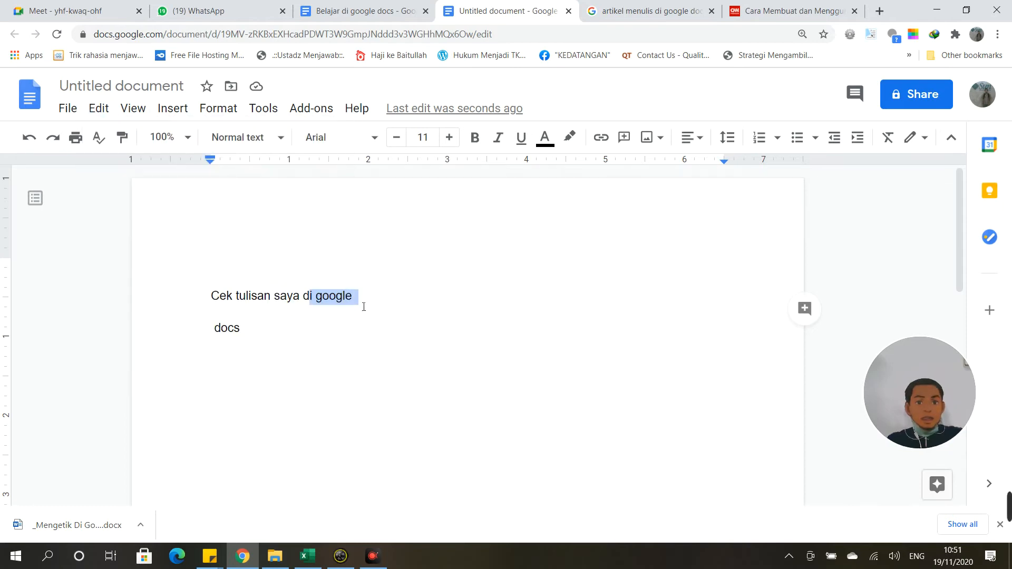
click(400, 312)
double_click(274, 338)
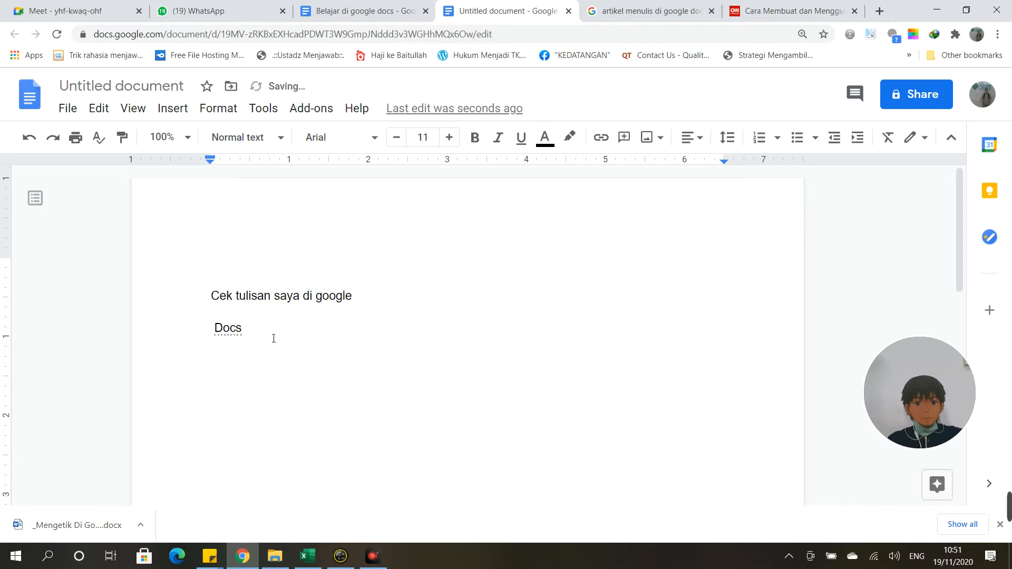
click(98, 108)
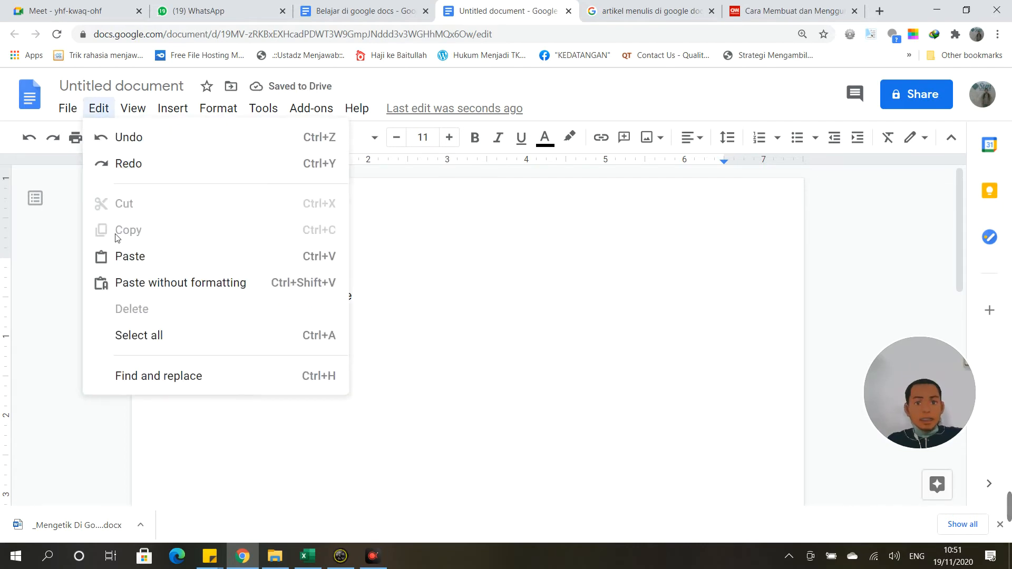
Step: Paste the copied text so line two reads 'Docs i google', then select the pasted 'i google'
click(126, 259)
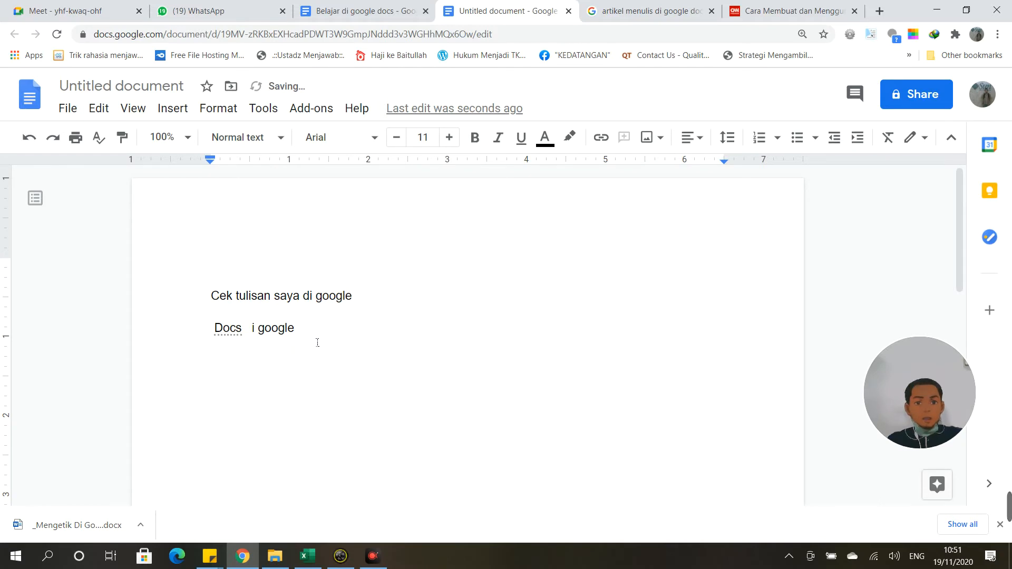
key(BackSpace)
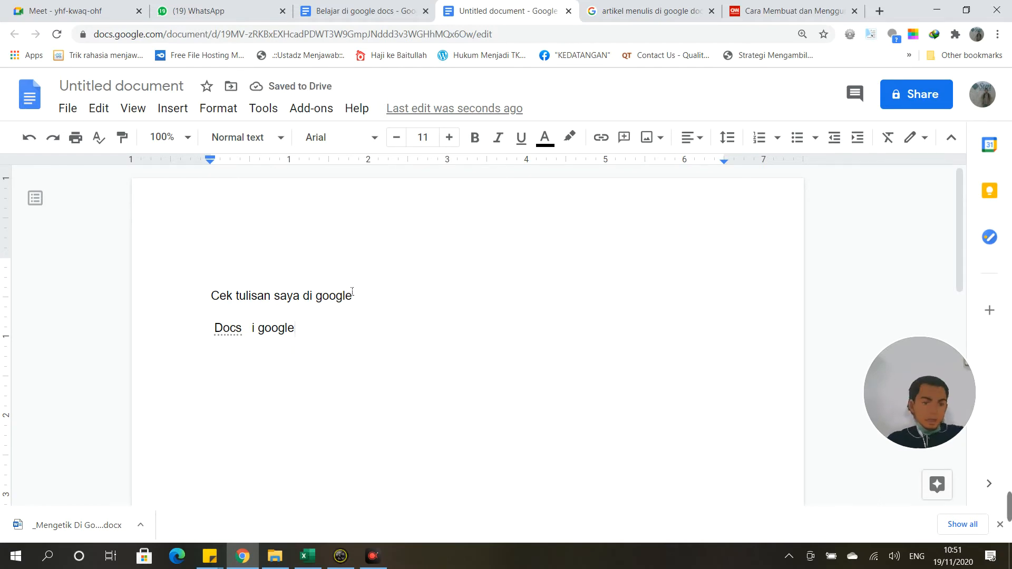
drag(314, 295, 370, 306)
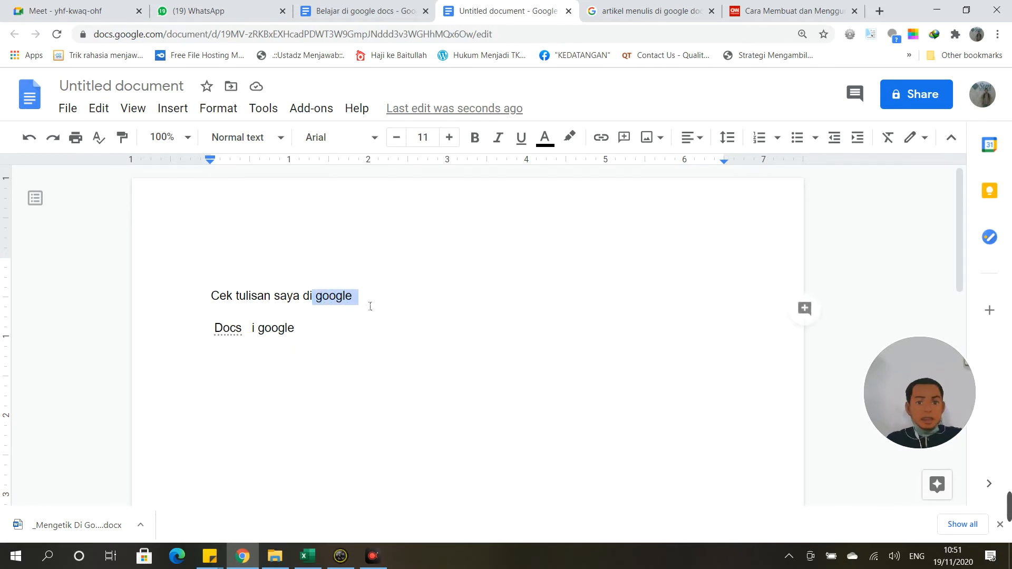
drag(306, 328, 247, 328)
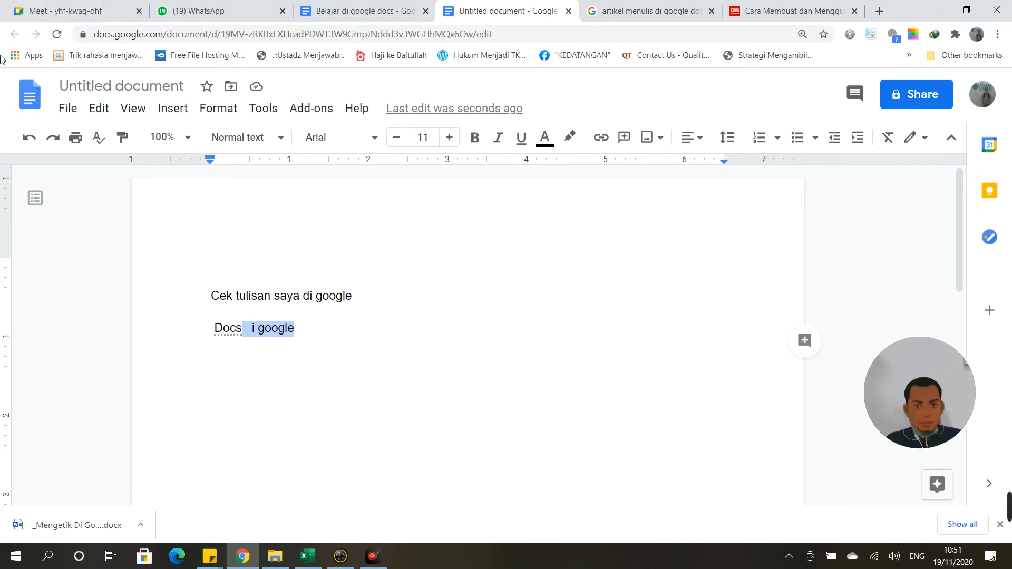
click(104, 111)
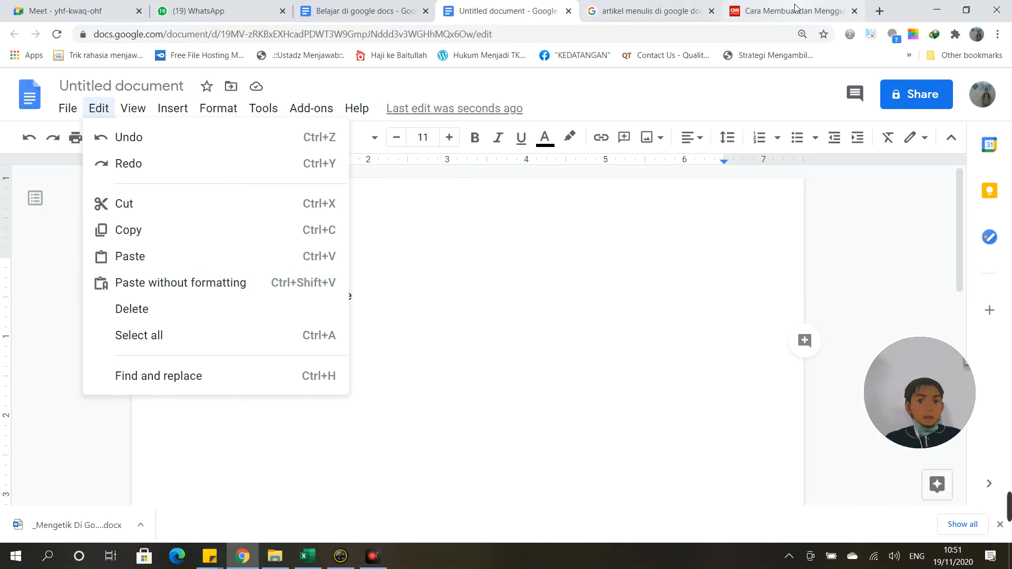
Step: Copy the three intro paragraphs from the CNN Indonesia article and return to the Untitled document
click(774, 11)
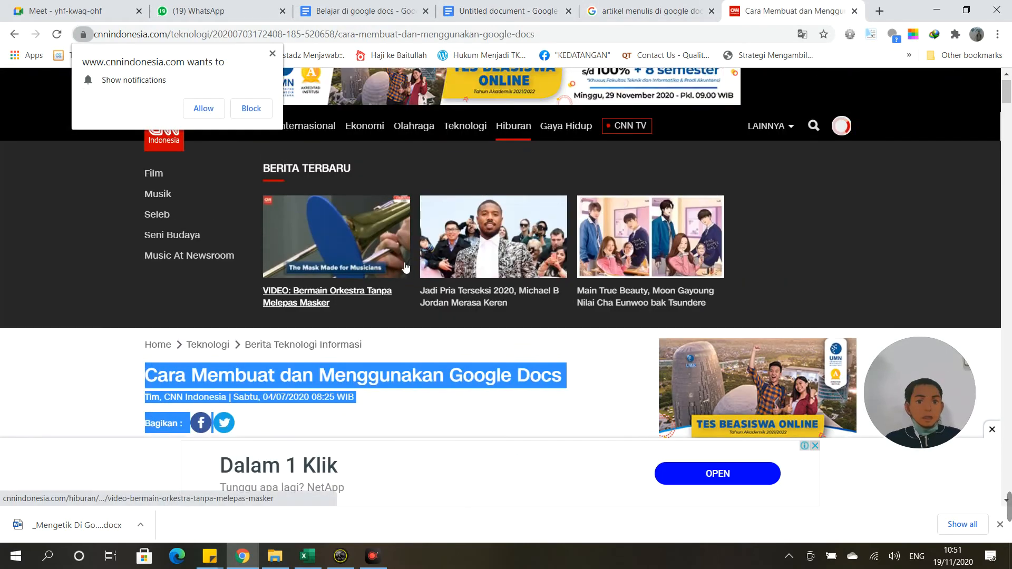
scroll(294, 336, down, 8)
click(294, 336)
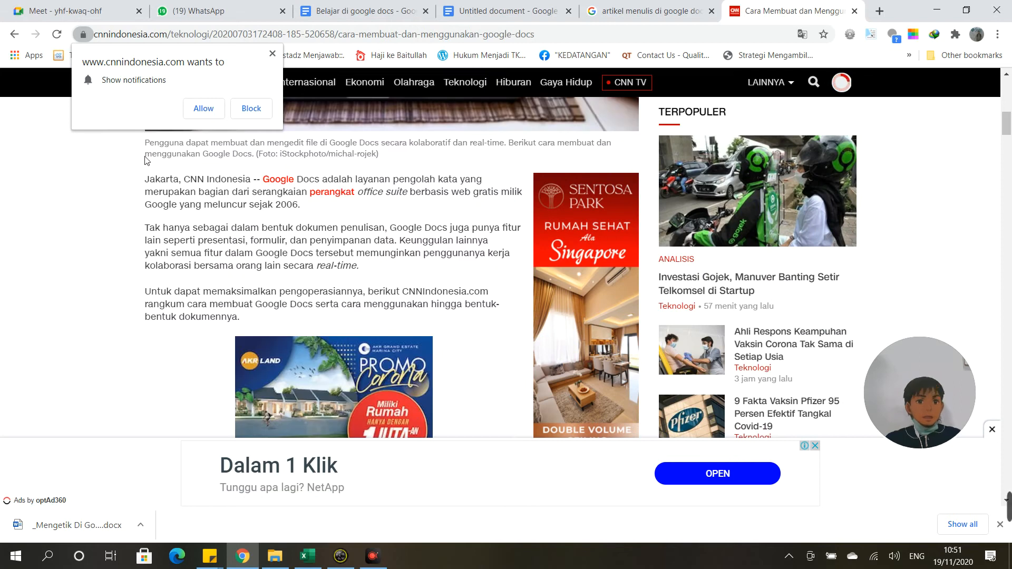
drag(146, 180, 324, 316)
right_click(372, 291)
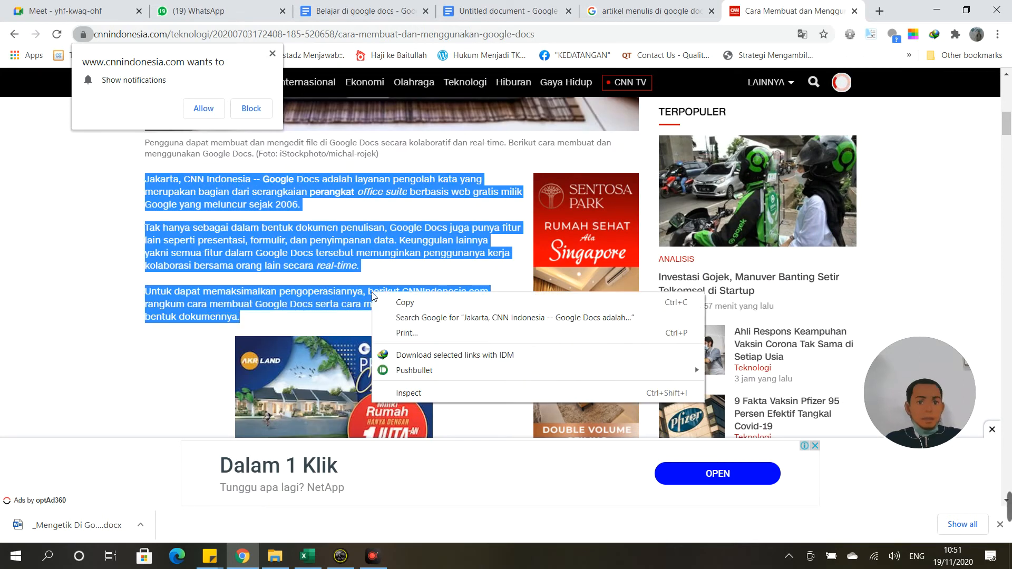
click(393, 299)
click(530, 12)
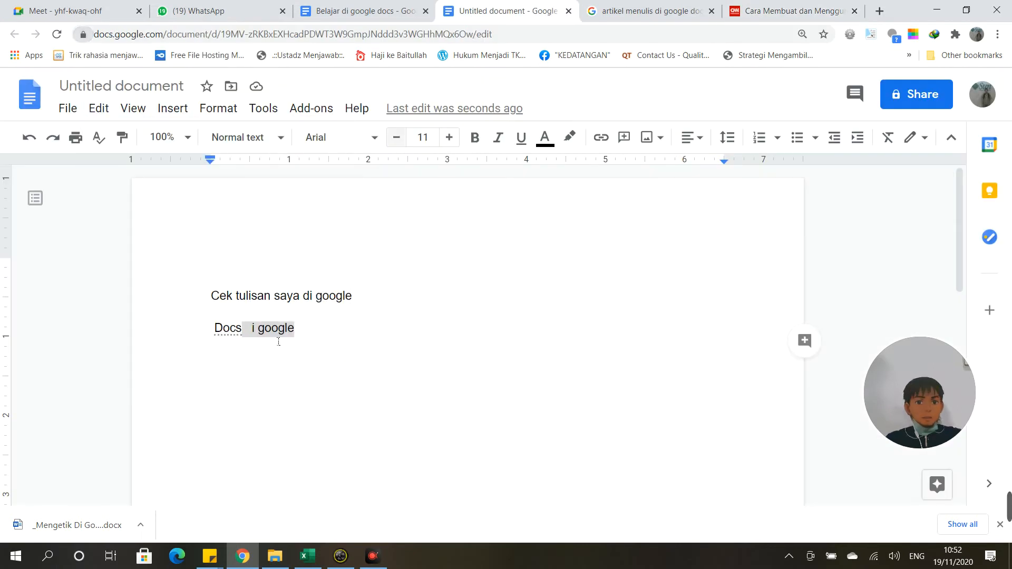
Step: Replace both lines with the CNN intro paragraphs, pasted as plain text without formatting
drag(311, 337, 217, 303)
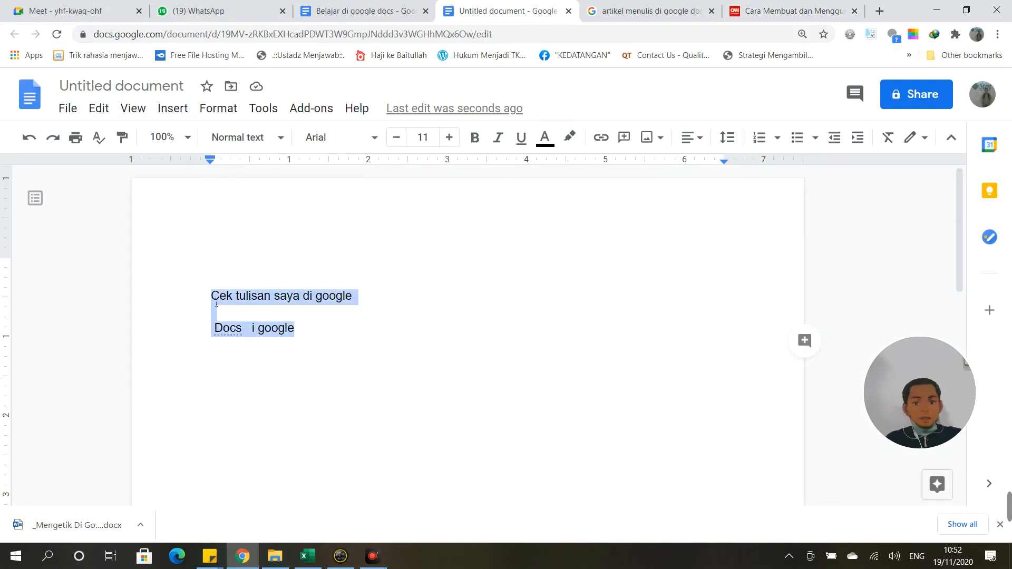
key(ctrl+v)
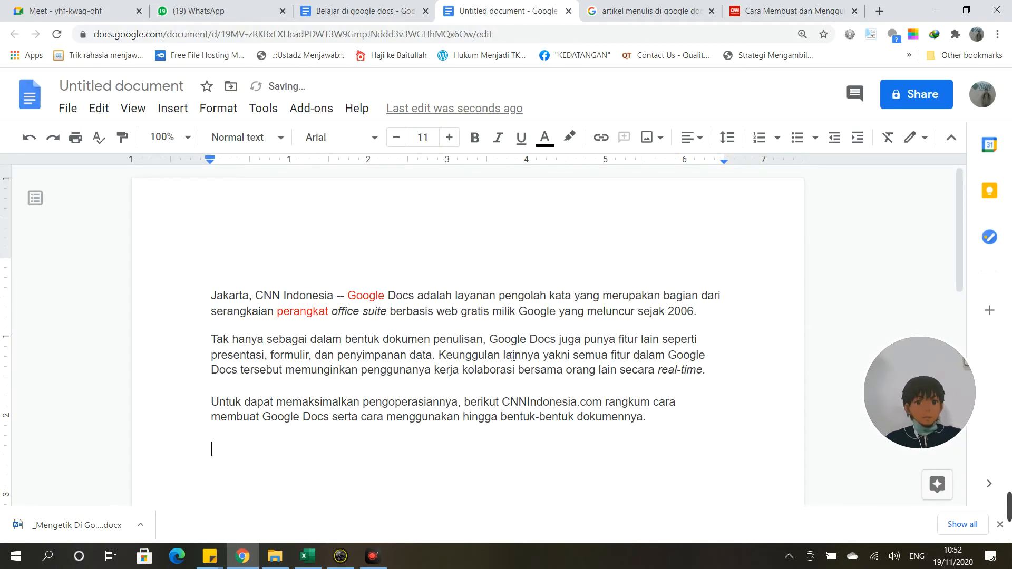
key(ctrl+z)
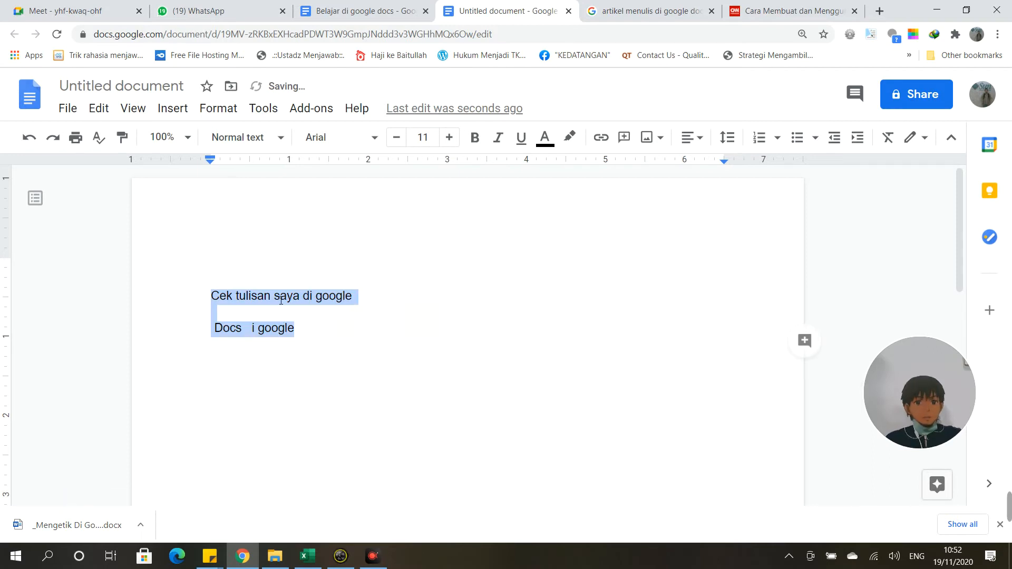
key(Delete)
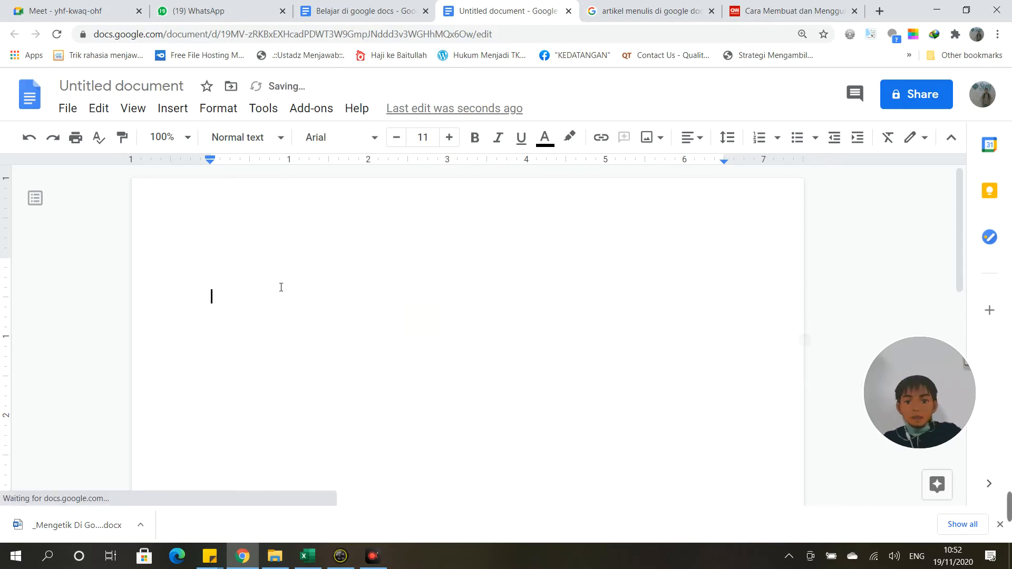
click(103, 114)
click(143, 284)
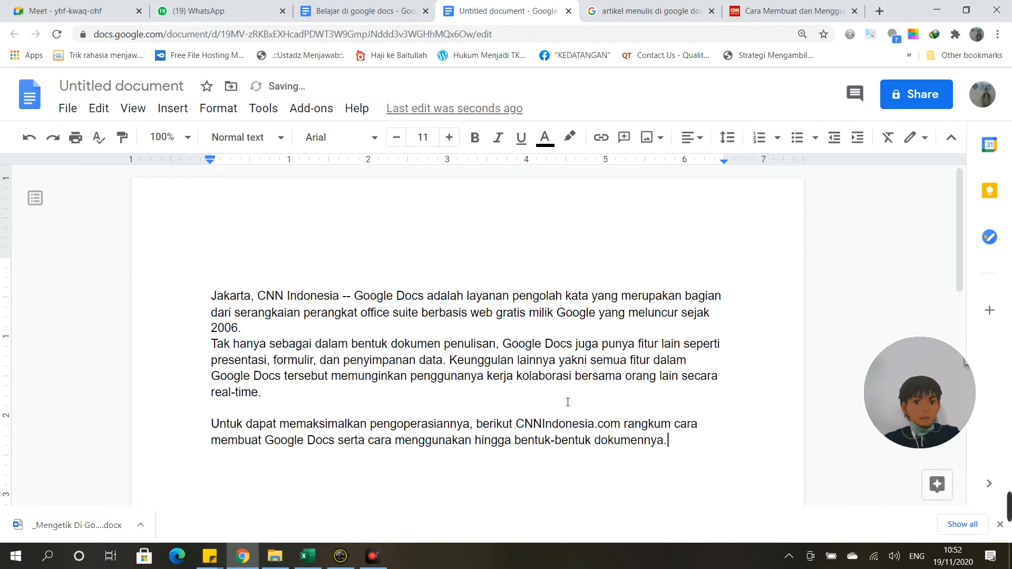
click(791, 11)
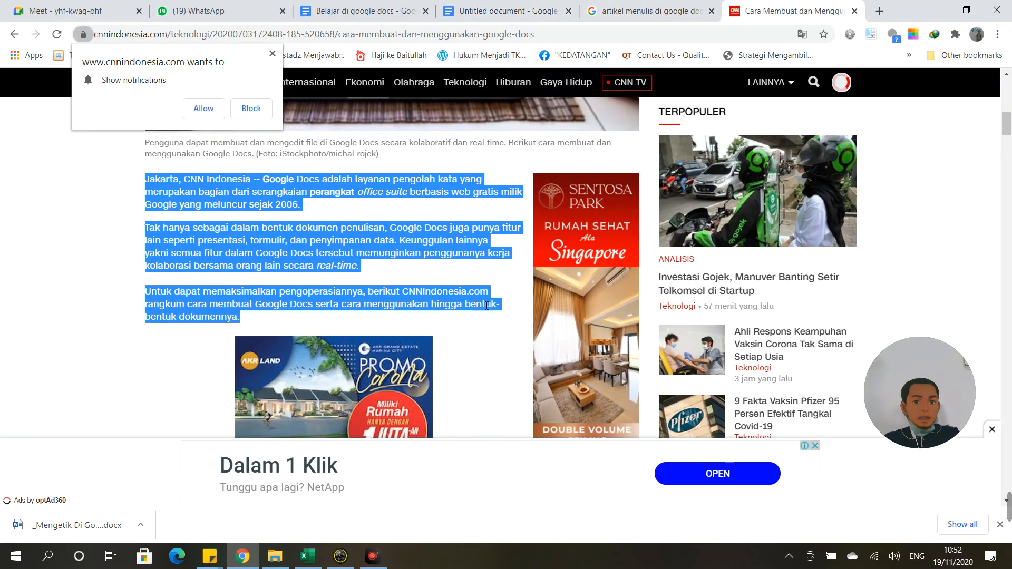
Step: Copy the CNN Indonesia photo caption through the third intro paragraph, then return to the Untitled document
scroll(407, 301, down, 5)
scroll(406, 300, up, 5)
click(141, 179)
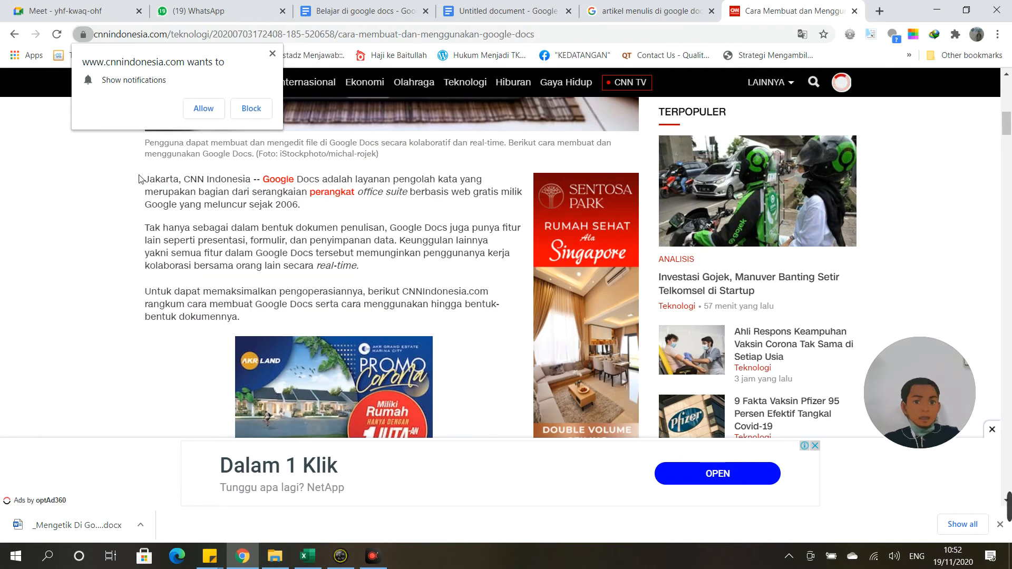
drag(141, 177, 258, 254)
click(150, 150)
drag(145, 140, 312, 316)
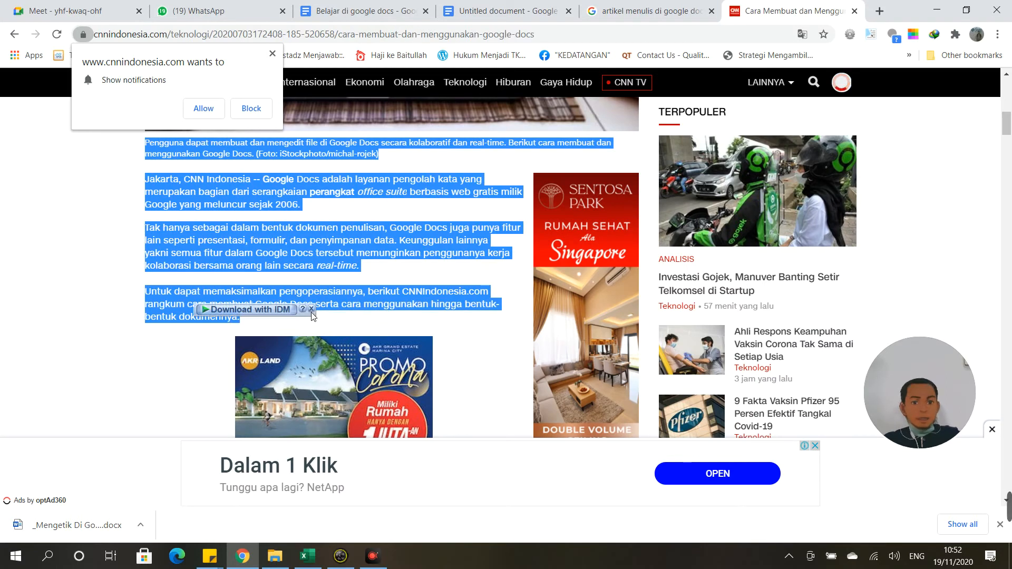
right_click(264, 242)
click(285, 250)
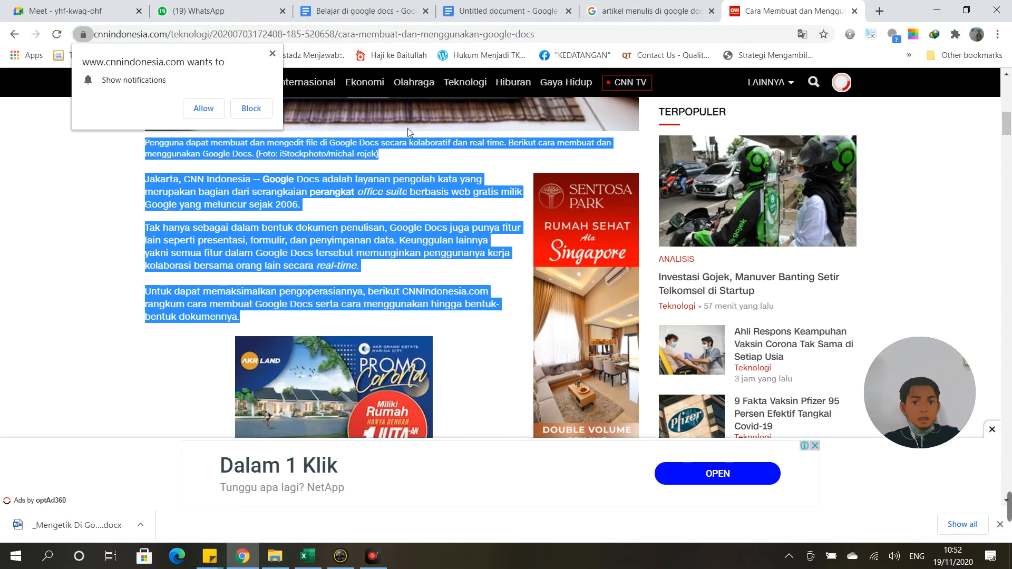
click(486, 9)
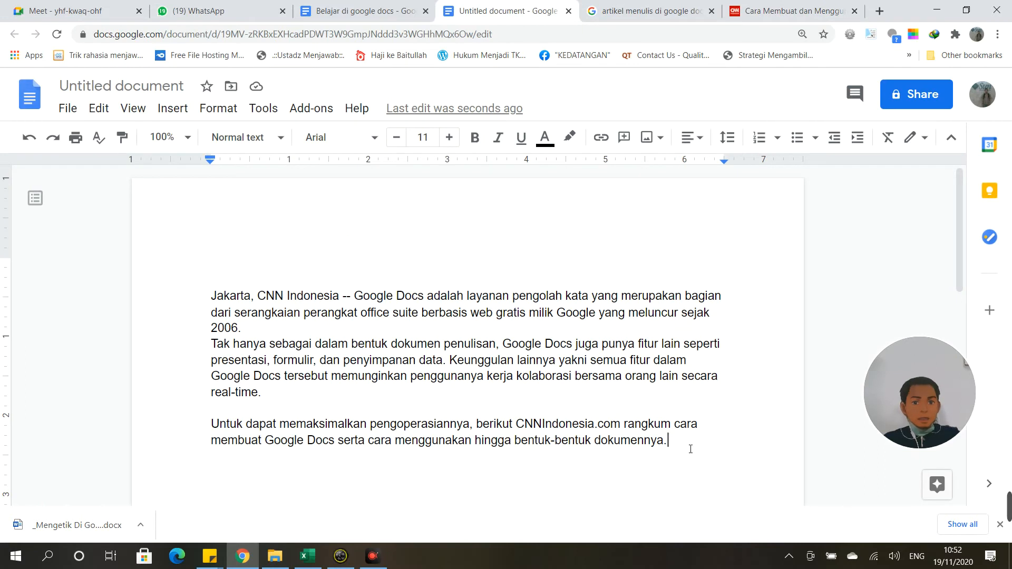
Step: Replace the plain pasted text with the article pasted in its original formatting
drag(690, 448, 207, 288)
key(BackSpace)
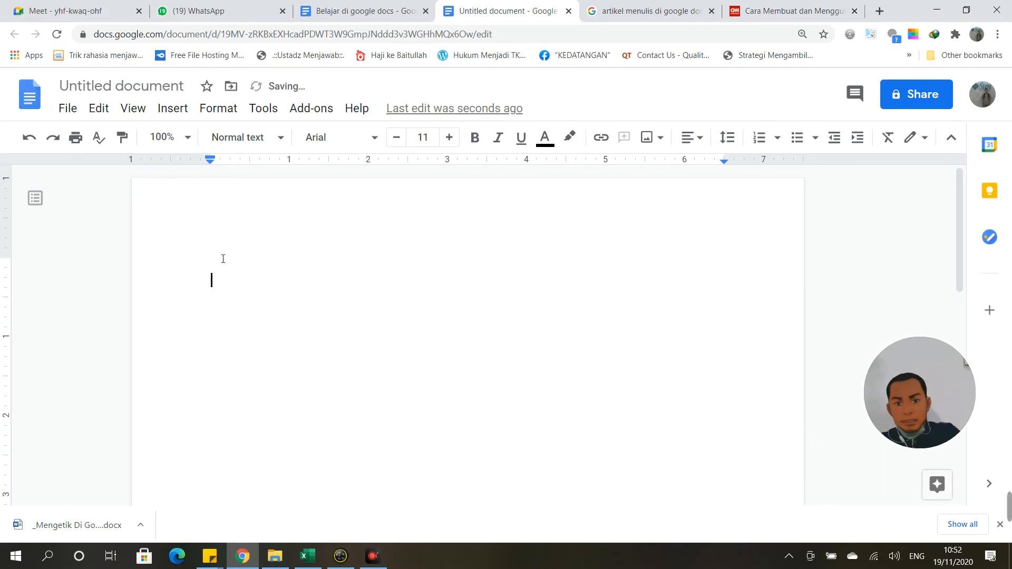
right_click(209, 283)
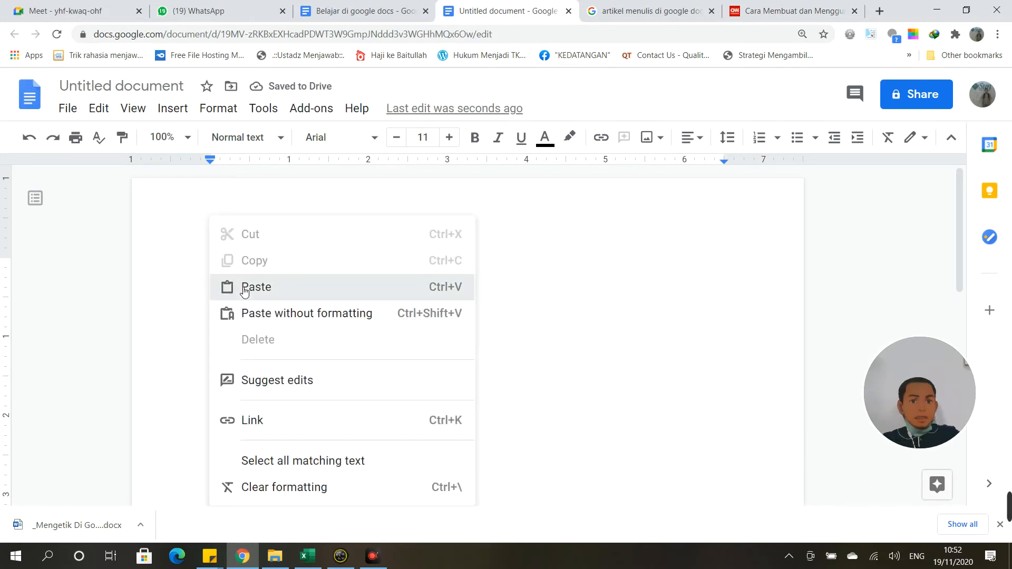
click(244, 287)
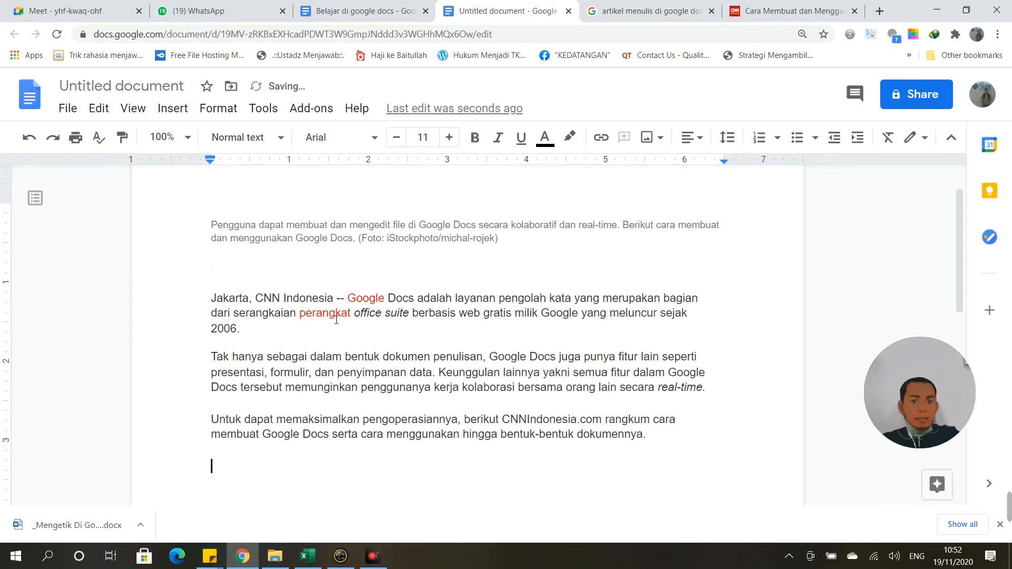
scroll(396, 317, up, 1)
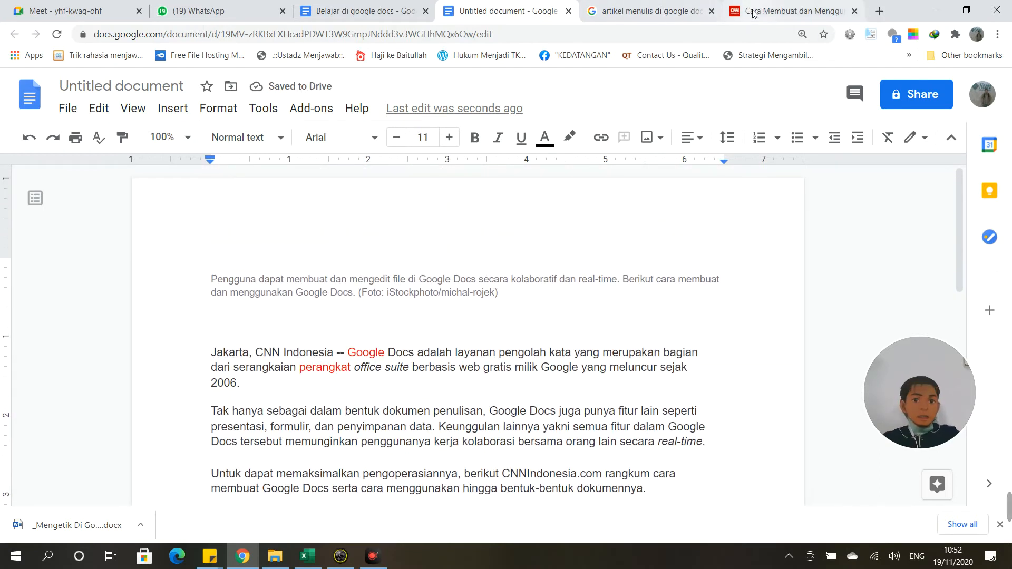
scroll(351, 295, down, 3)
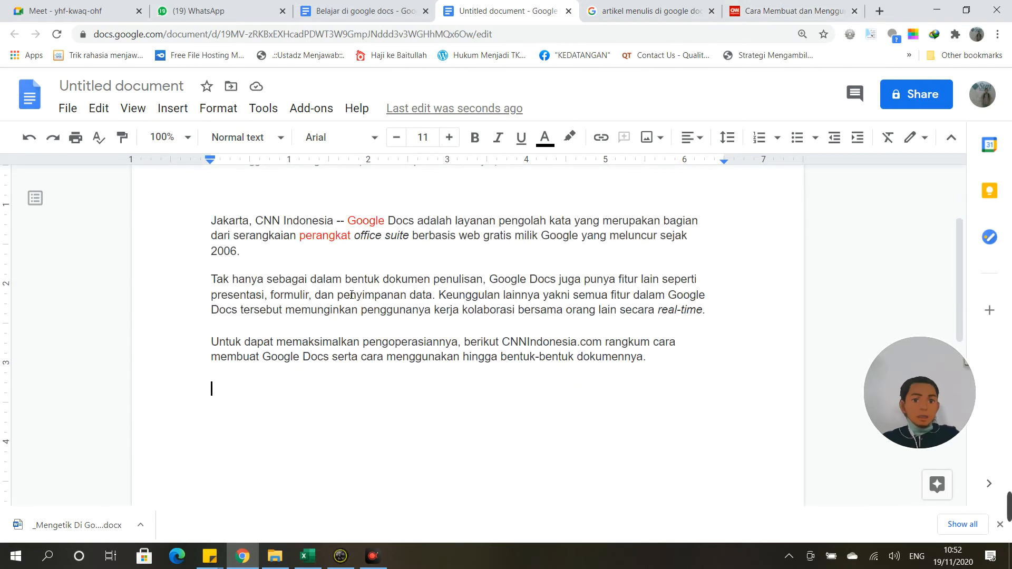
scroll(335, 255, up, 3)
Step: Paste the article again as plain text on the empty line below
click(295, 309)
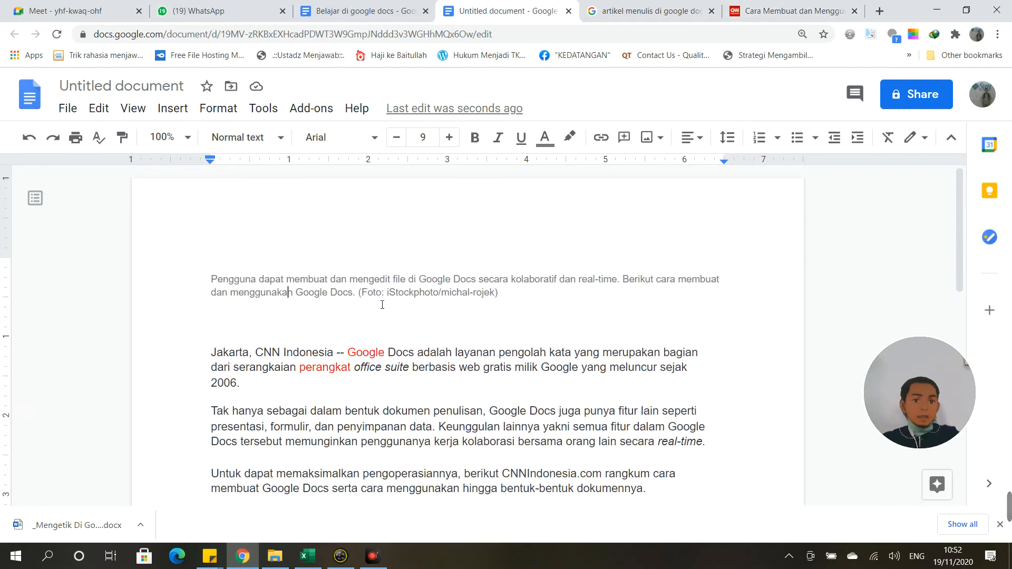
scroll(250, 299, down, 7)
scroll(280, 259, up, 2)
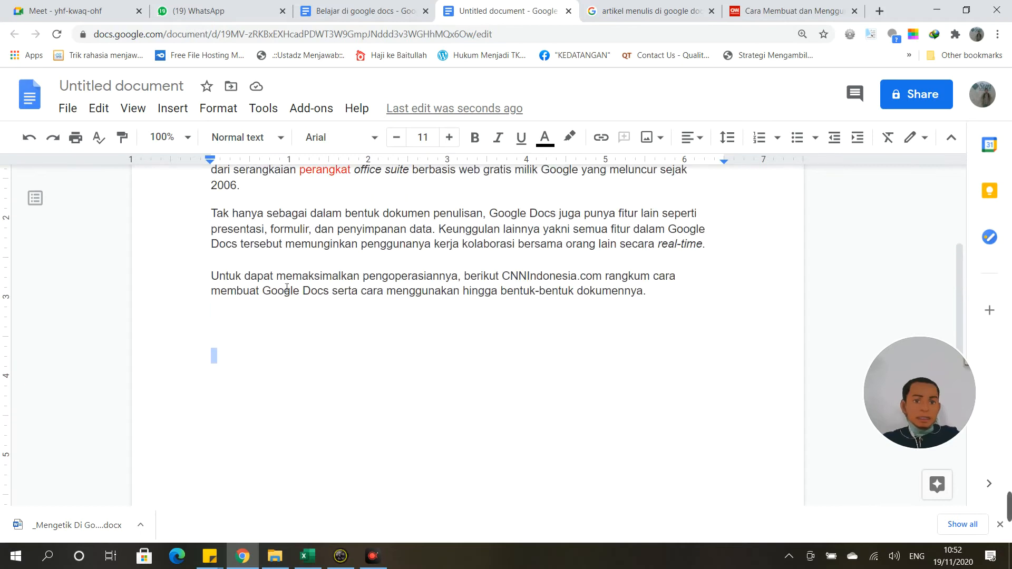
right_click(219, 362)
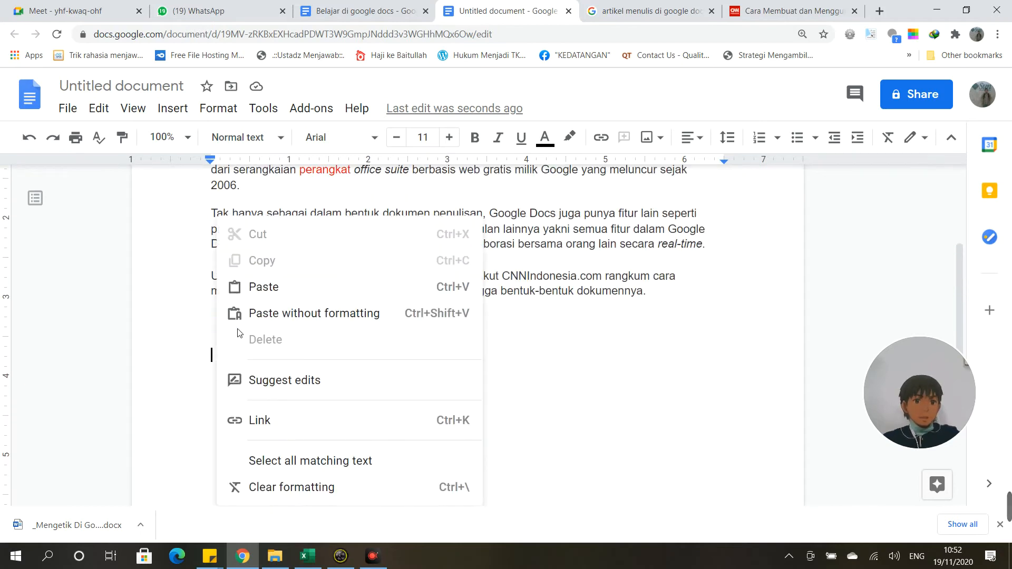
click(270, 315)
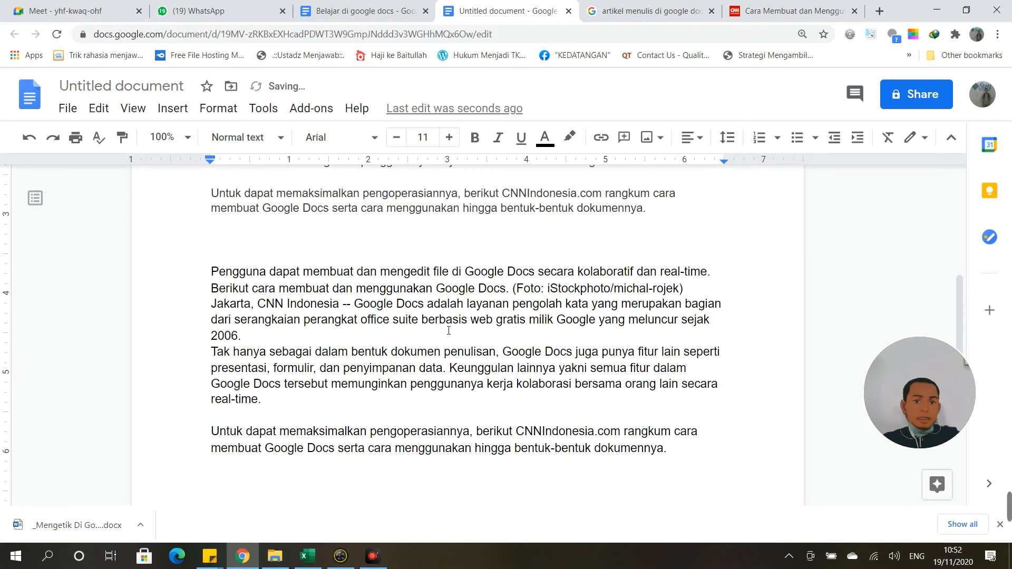
scroll(451, 330, up, 5)
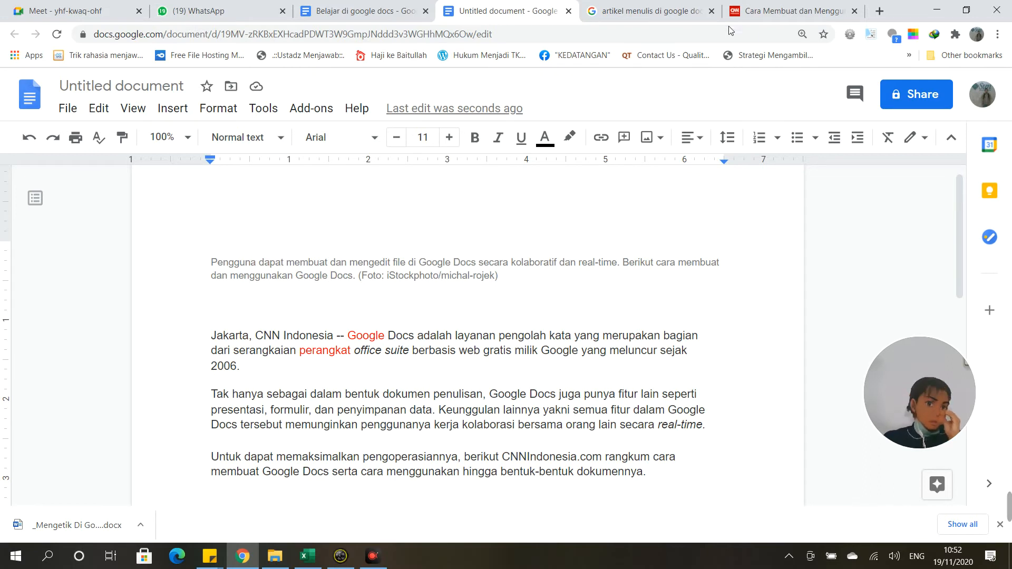
click(780, 13)
scroll(373, 366, up, 3)
click(371, 368)
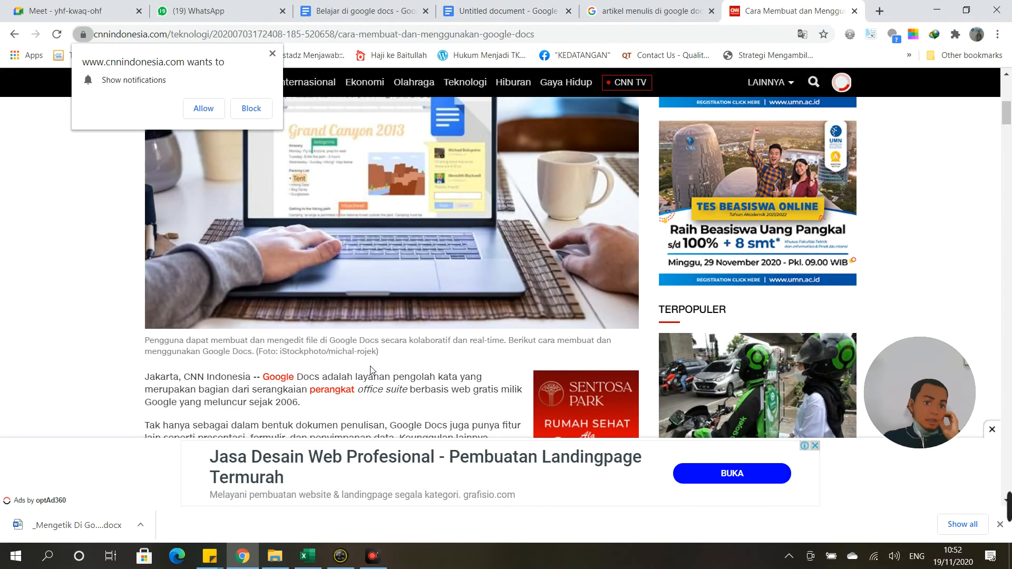
scroll(372, 368, down, 1)
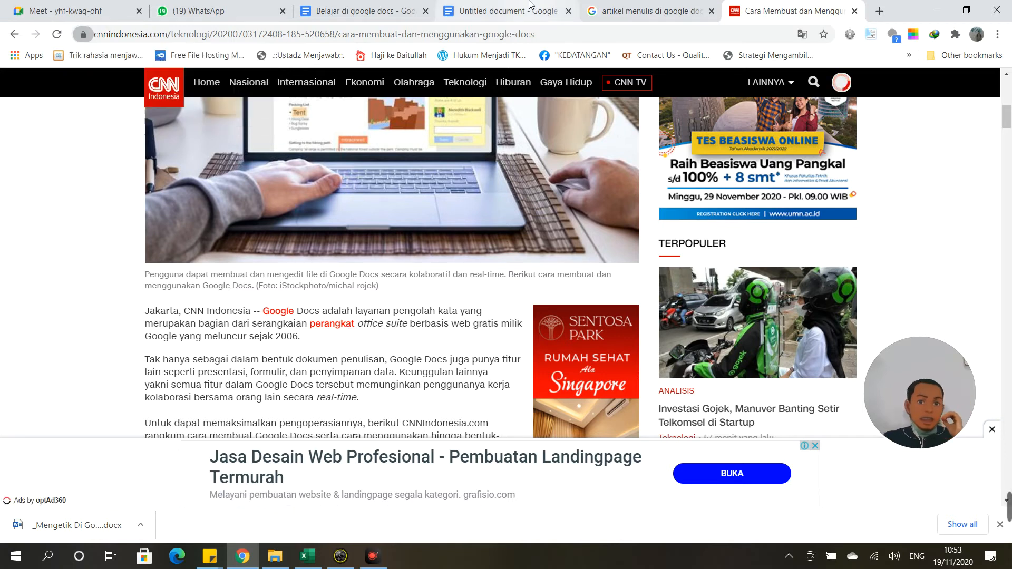
click(503, 11)
scroll(352, 290, down, 3)
scroll(351, 288, up, 3)
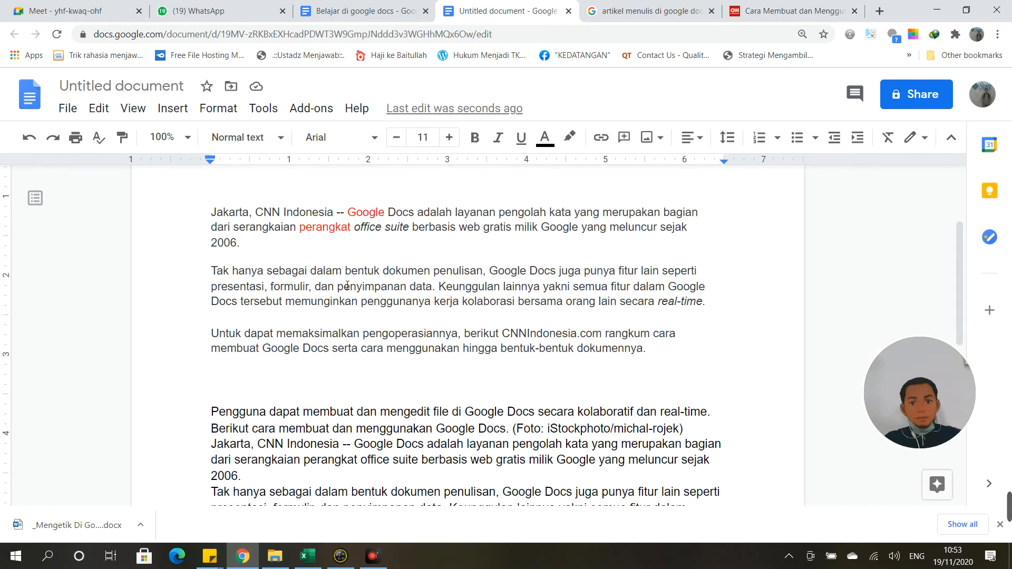
Step: Paste the copied article at the empty top line with Ctrl+V, then undo it
scroll(353, 287, down, 3)
scroll(354, 287, down, 4)
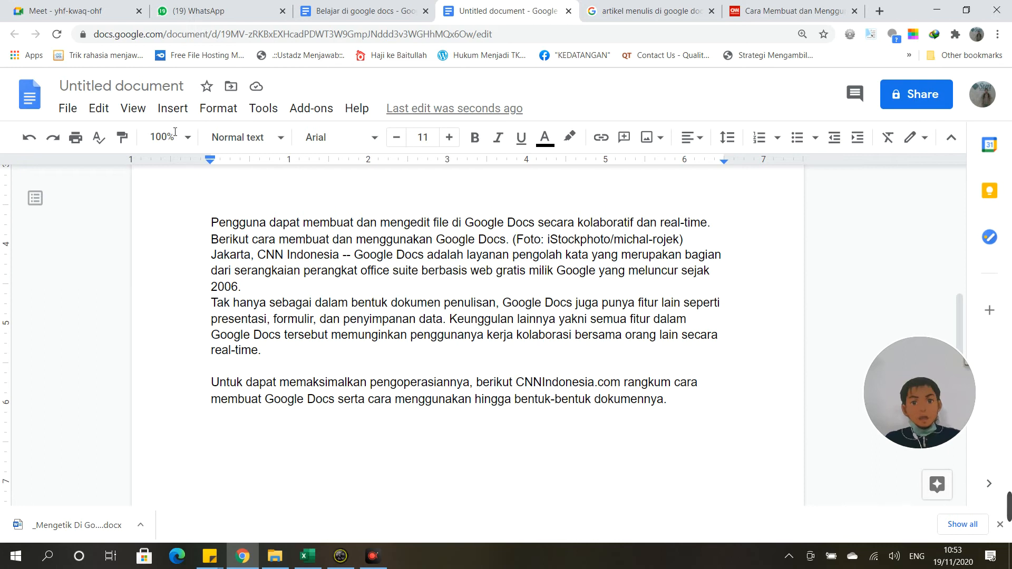
click(98, 108)
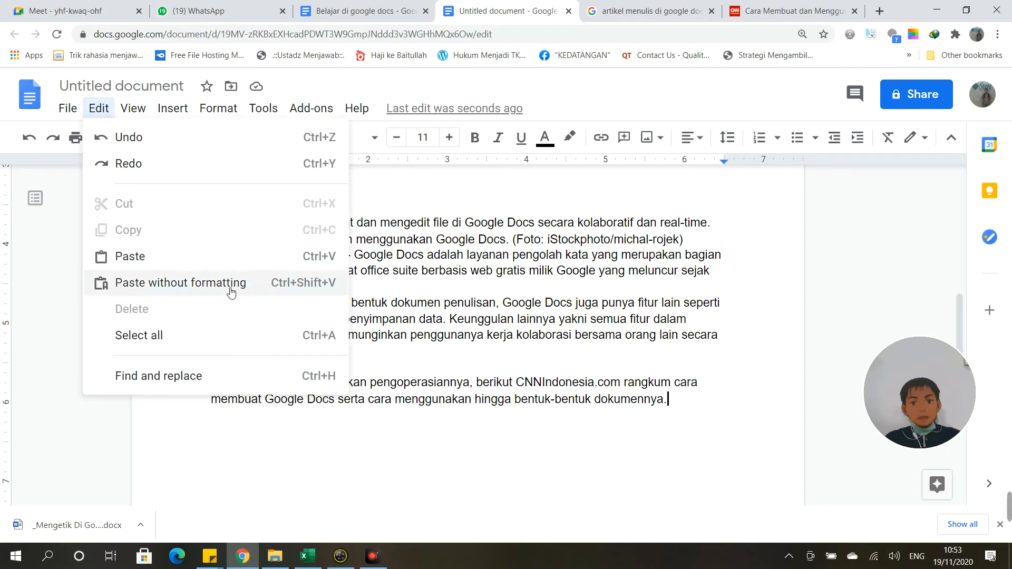
click(407, 206)
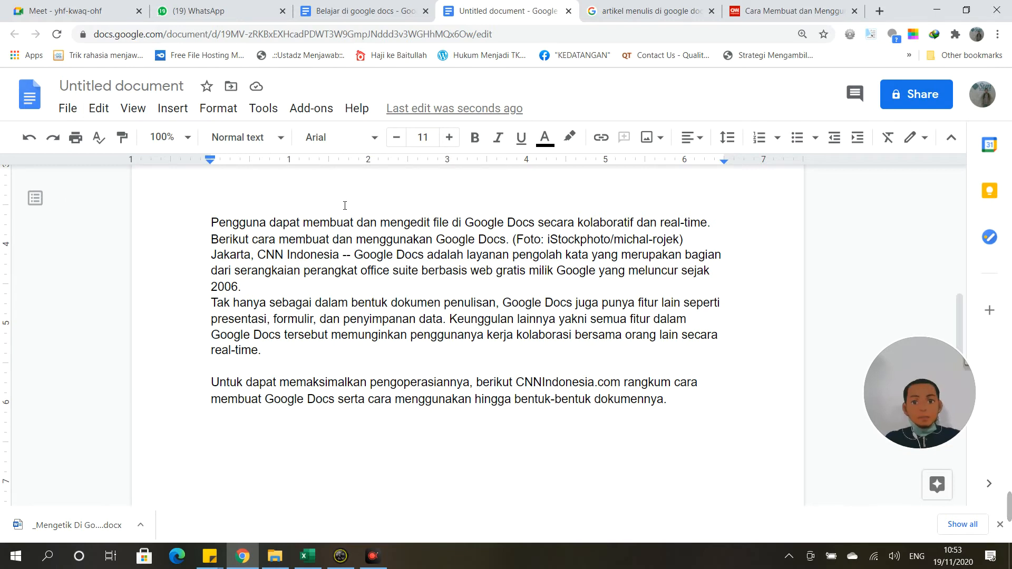
key(ctrl+v)
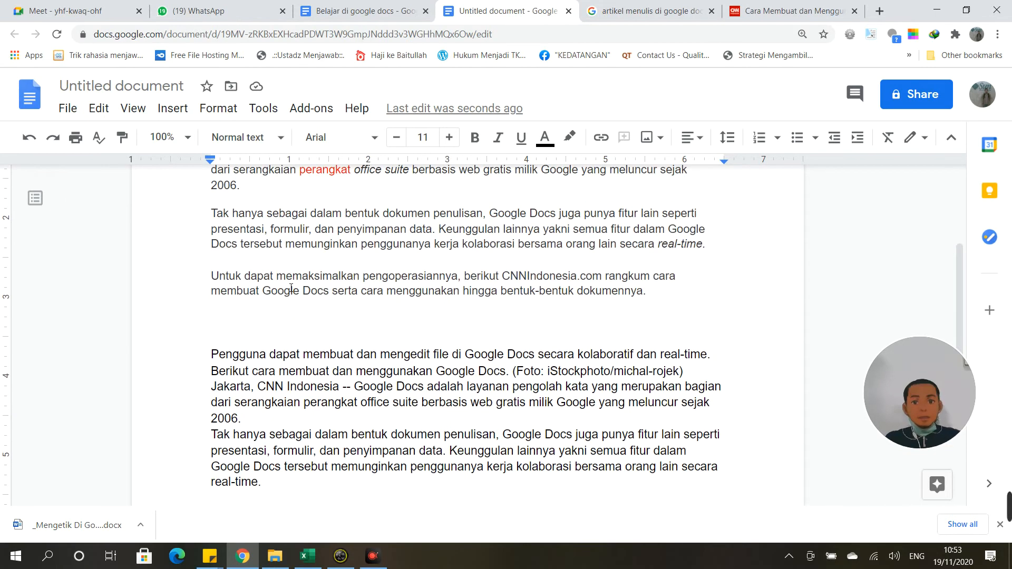
scroll(291, 288, up, 2)
key(ctrl+z)
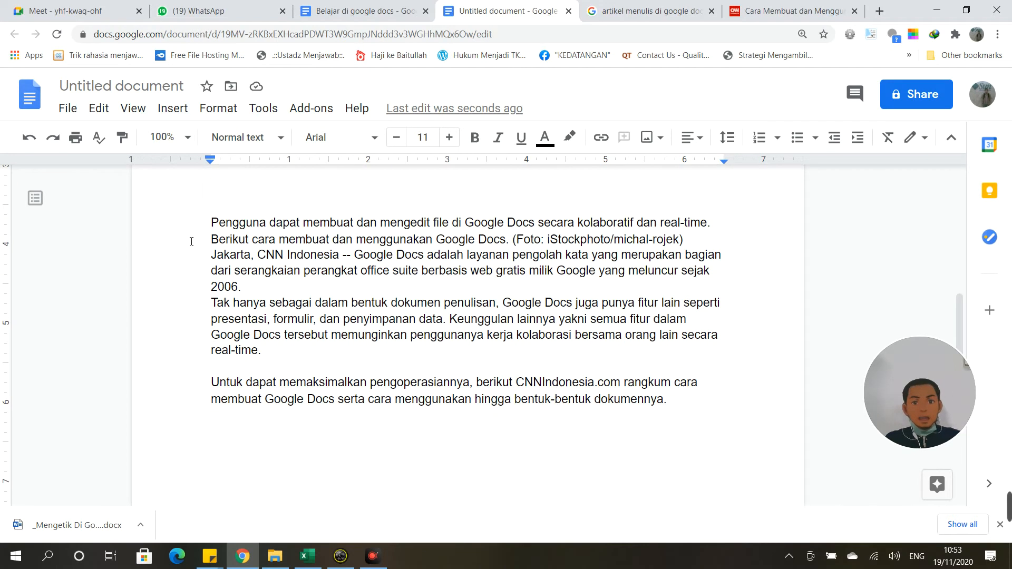
Step: Replace the plain paragraphs with the formatted article using Ctrl+V
drag(211, 222, 670, 410)
text(Pengguna dapat membuat dan mengedit file di Google Docs secara kolaboratif dan real-time. Berikut cara membuat dan menggunakan Google Docs. (Foto: iStockphoto/michal-rojek) Jakarta, CNN Indonesia -- Google Docs adalah layanan pengolah kata yang merupakan bagian dari serangkaian perangkat office suite berbasis web gratis milik Google yang meluncur sejak 2006. Tak hanya sebagai dalam bentuk dokumen penulisan, Google Docs juga punya fitur lain seperti presentasi, formulir, dan penyimpanan data. Keunggulan lainnya yakni semua fitur dalam Google Docs tersebut memunginkan penggunanya kerja kolaborasi bersama orang lain secara real-time. Untuk dapat memaksimalkan pengoperasiannya, berikut CNNIndonesia.com rangkum cara membuat Google Docs serta cara menggunakan hingga bentuk-bentuk dokumennya.)
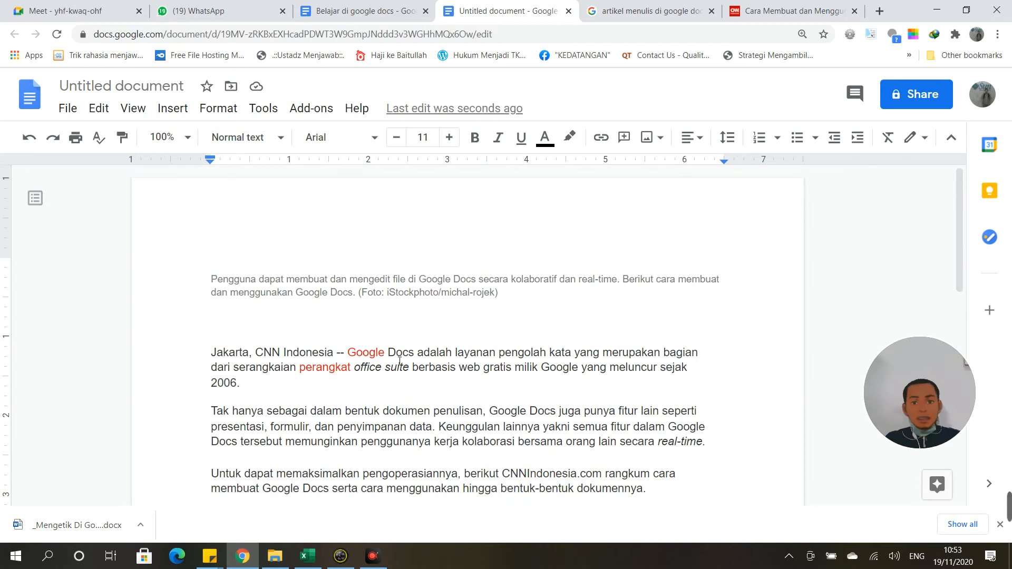
scroll(470, 391, down, 3)
scroll(486, 377, up, 3)
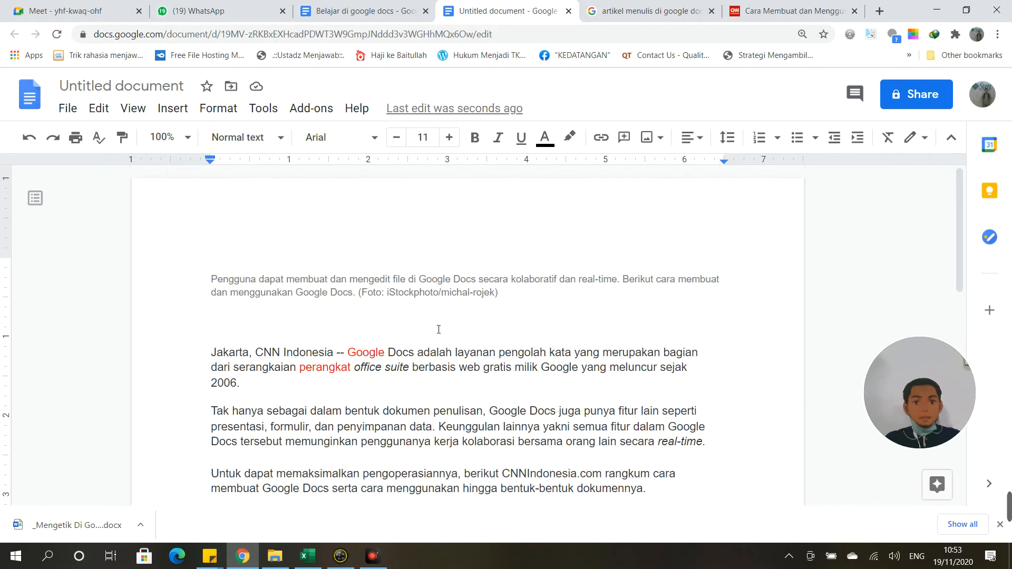
click(113, 108)
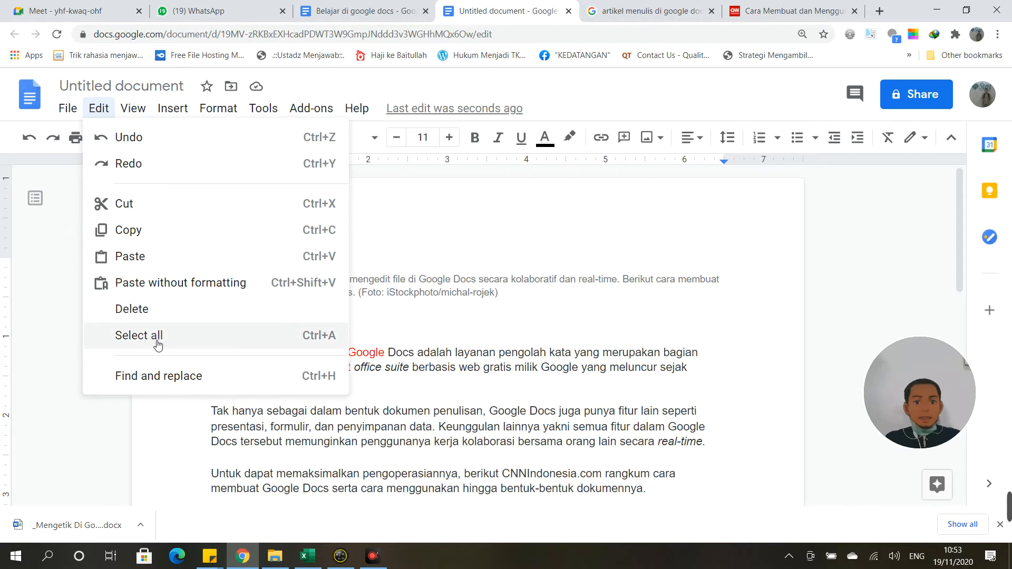
click(448, 337)
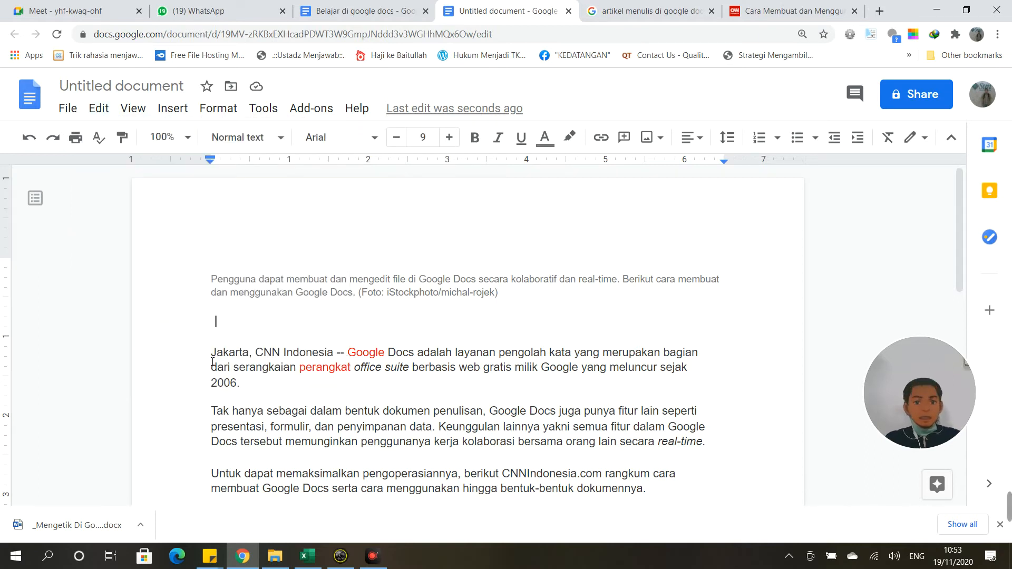
Step: Delete the Jakarta, CNN Indonesia paragraph with Edit > Delete
drag(213, 362, 269, 390)
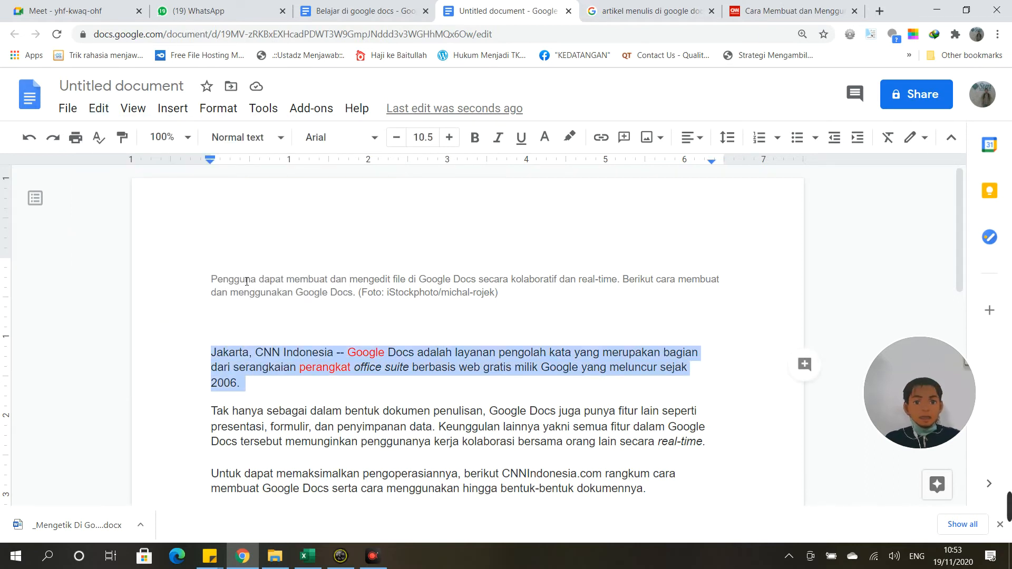
click(132, 108)
click(111, 109)
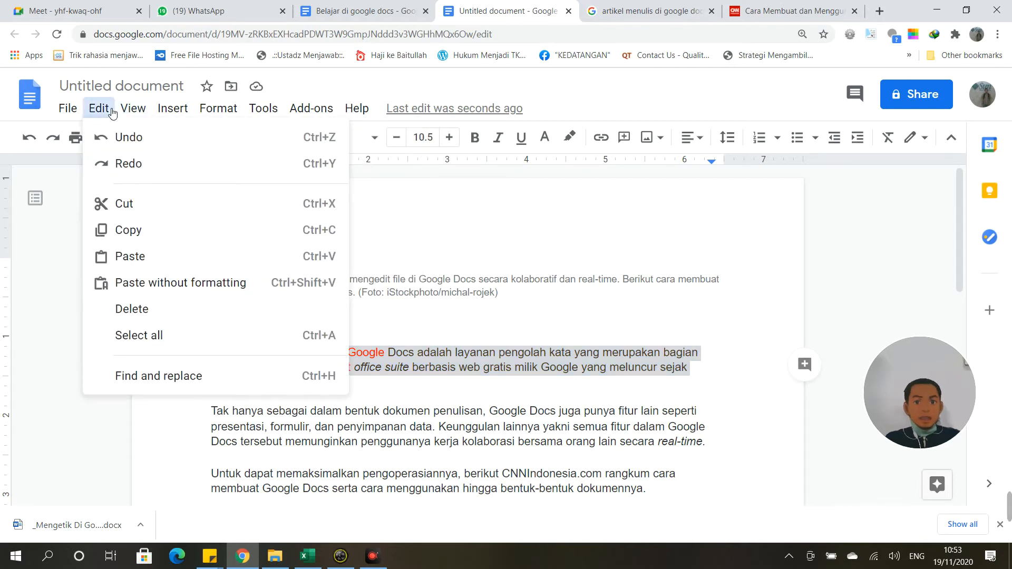
click(147, 310)
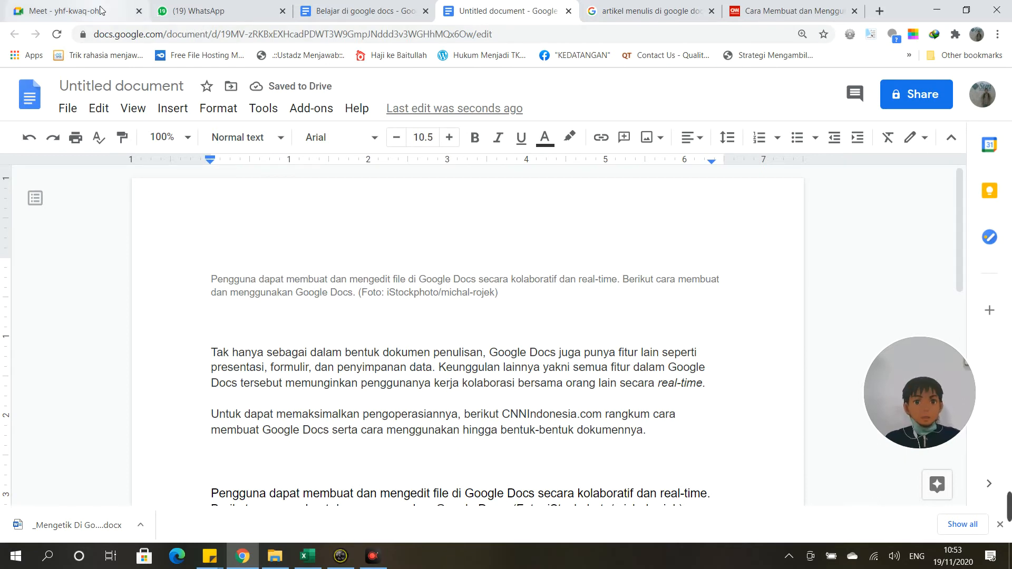
Step: Select the Tak hanya paragraph, then dismiss the Edit menu and clear the selection
click(213, 351)
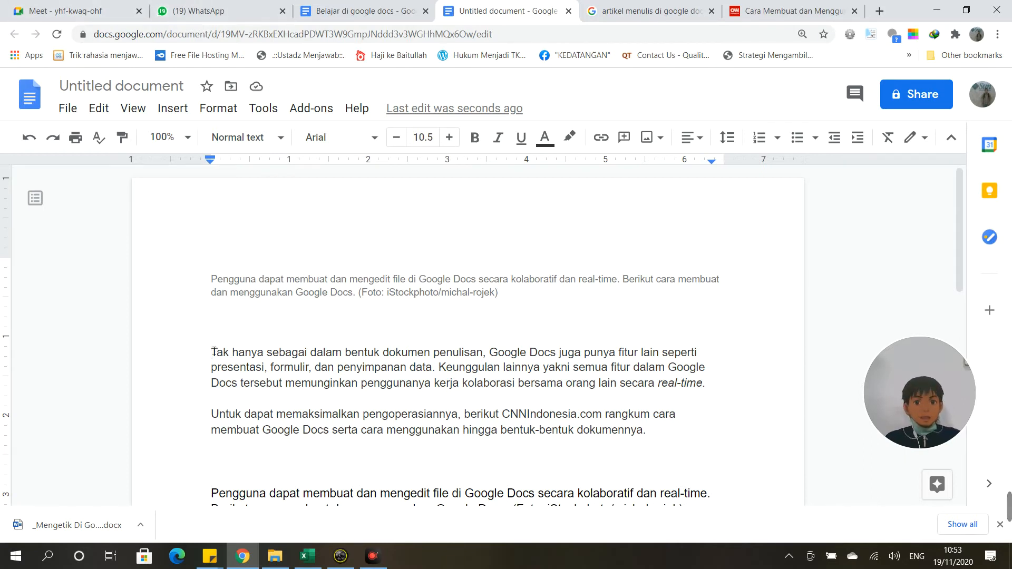
drag(214, 351, 519, 392)
drag(670, 391, 194, 358)
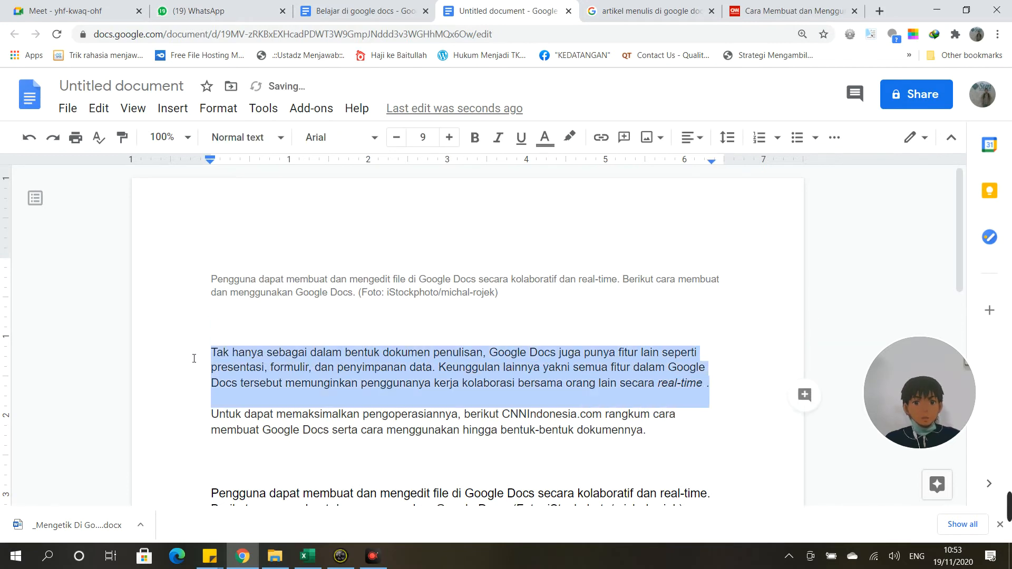
click(68, 108)
mouse_move(98, 111)
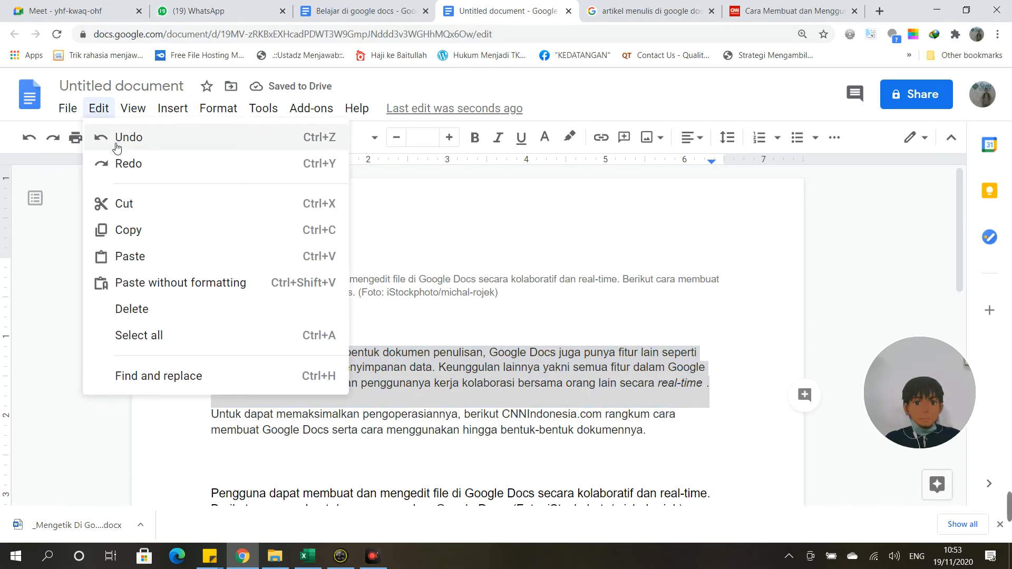
click(506, 332)
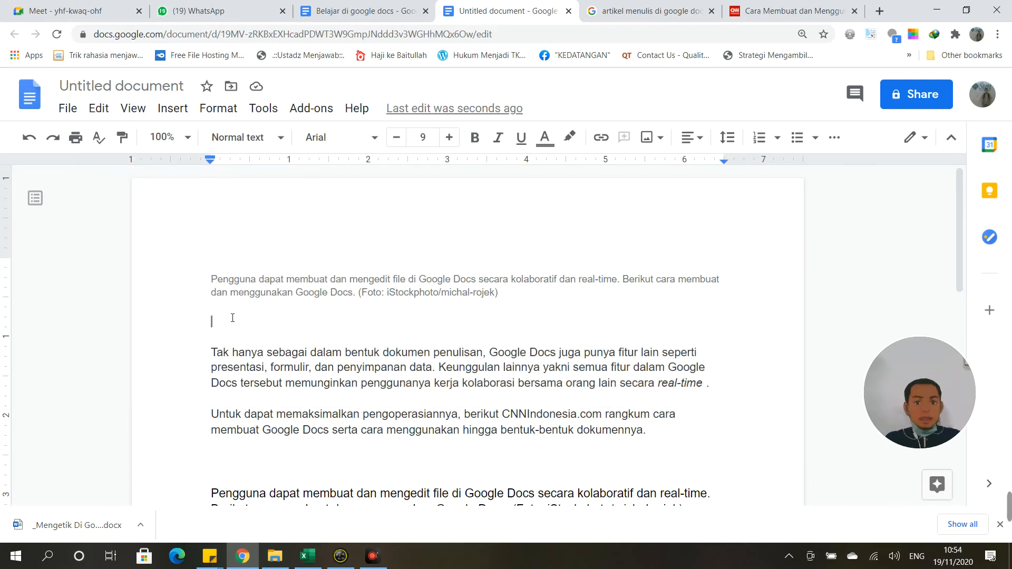
Step: Select the whole Untitled document with Edit > Select all, then switch to the Belajar di google docs tab
click(100, 109)
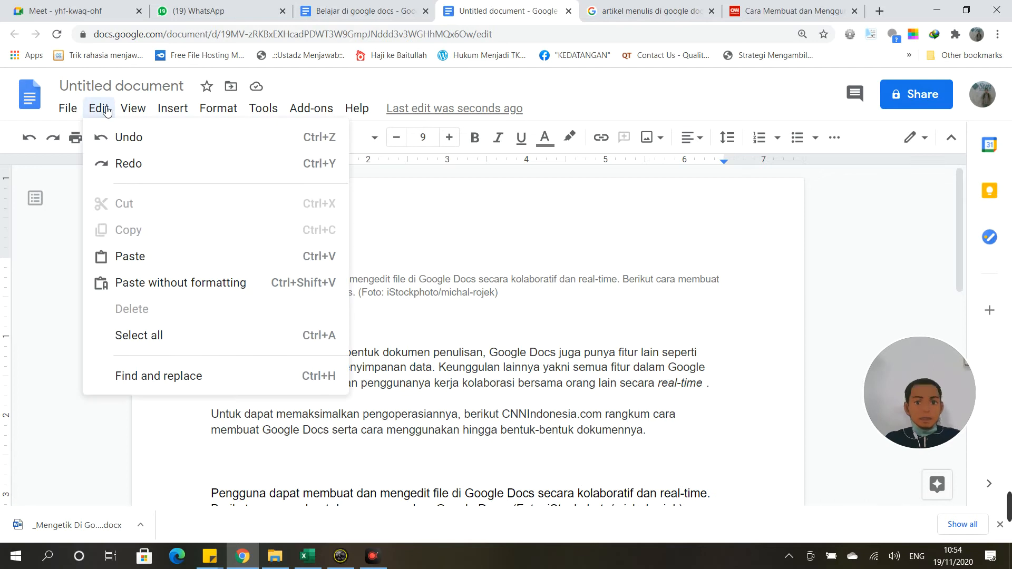
click(146, 331)
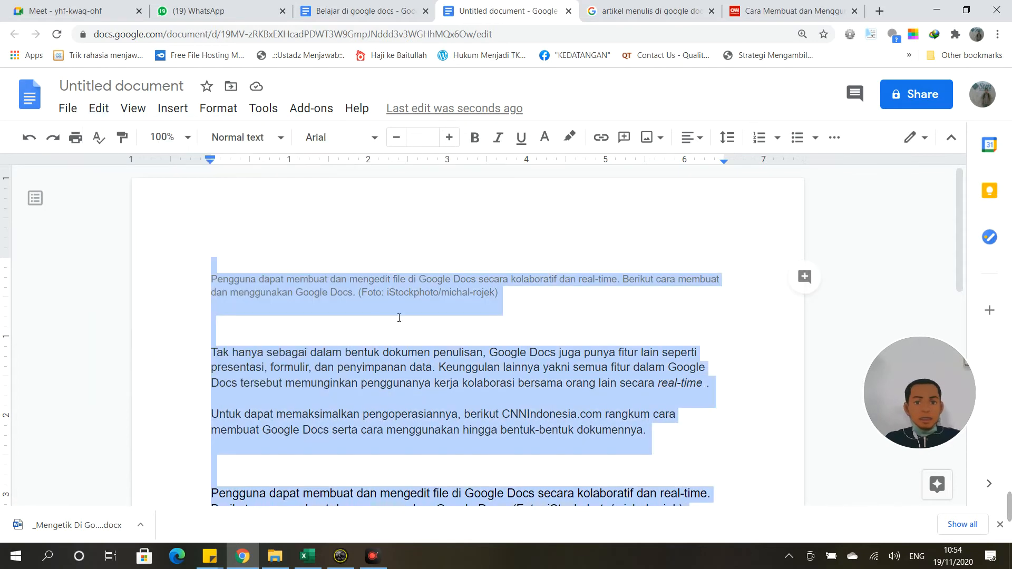
scroll(406, 302, down, 4)
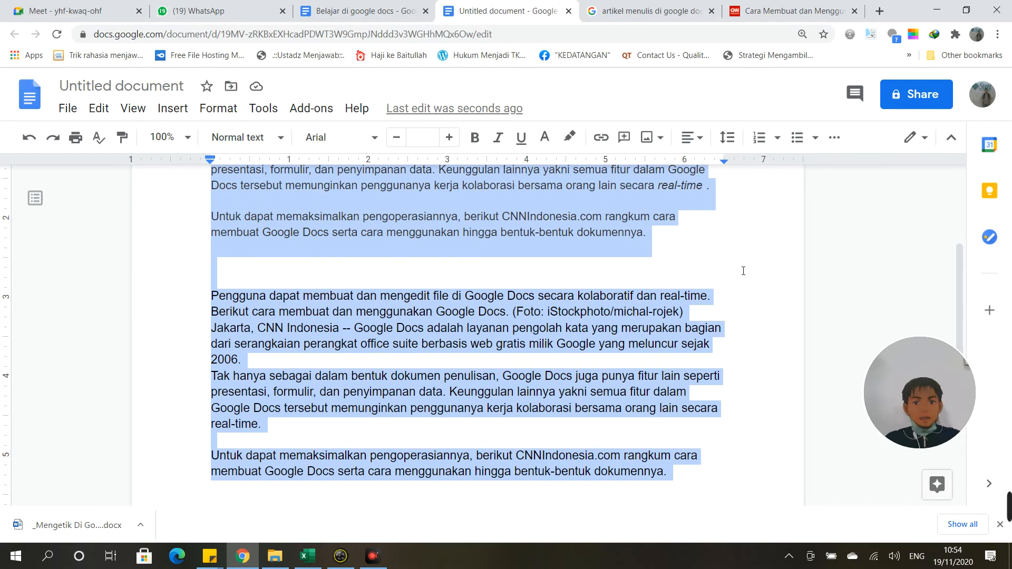
scroll(741, 295, down, 4)
scroll(739, 318, up, 5)
scroll(716, 345, up, 3)
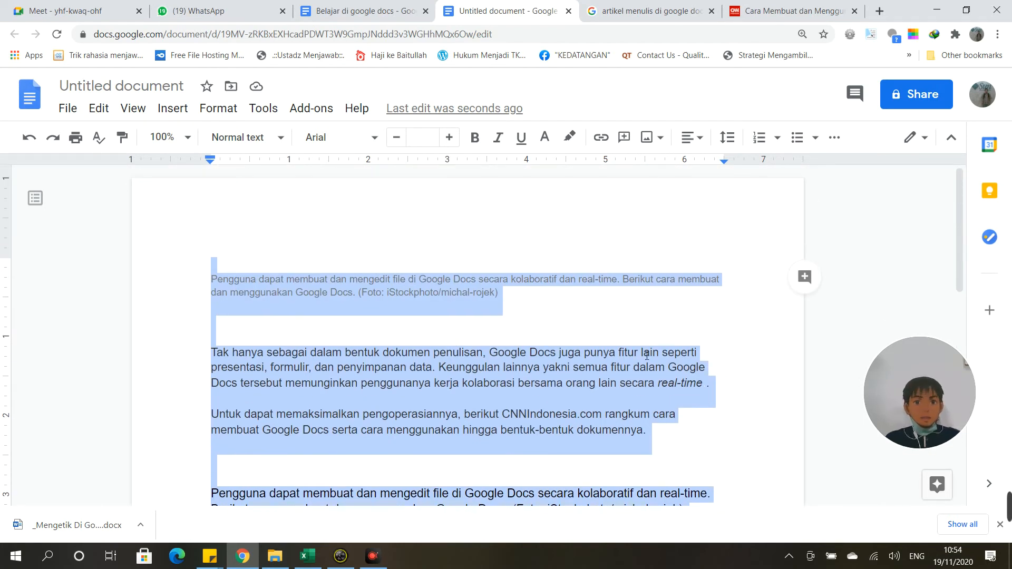
key(ctrl+Page_Up)
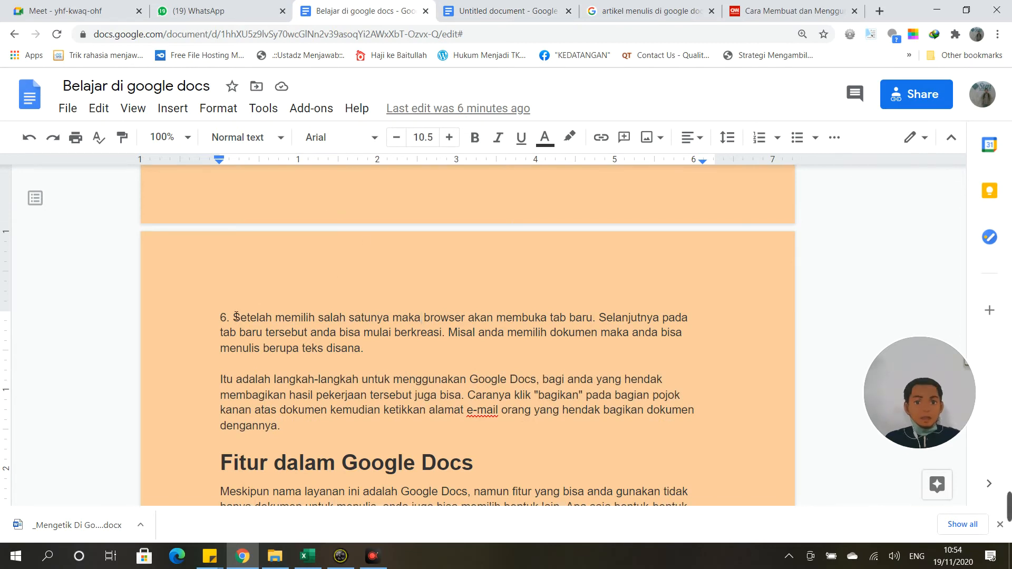
Step: Select paragraph 6, then select the entire article with Edit > Select all
drag(221, 318, 407, 356)
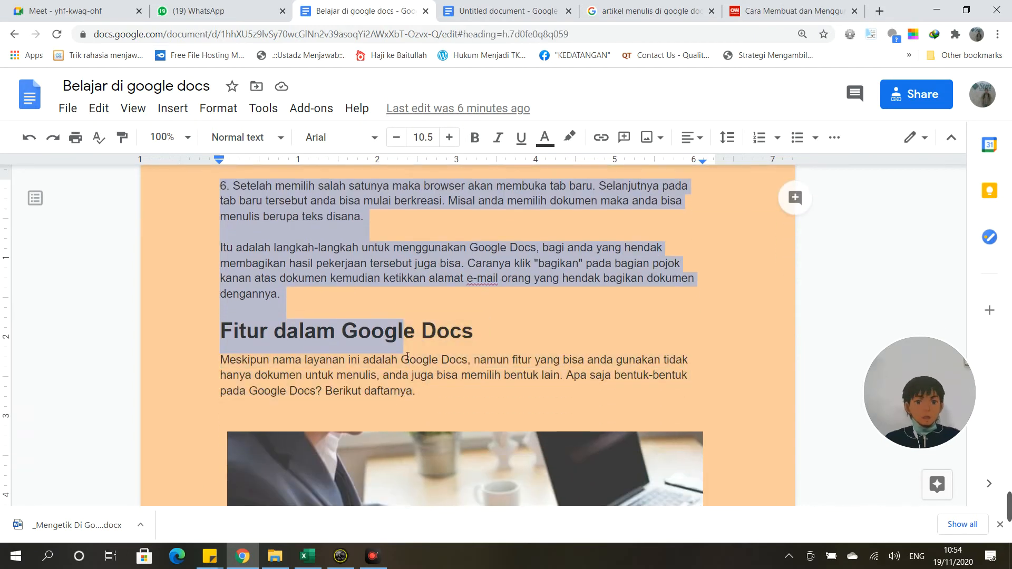
scroll(408, 356, up, 6)
click(280, 327)
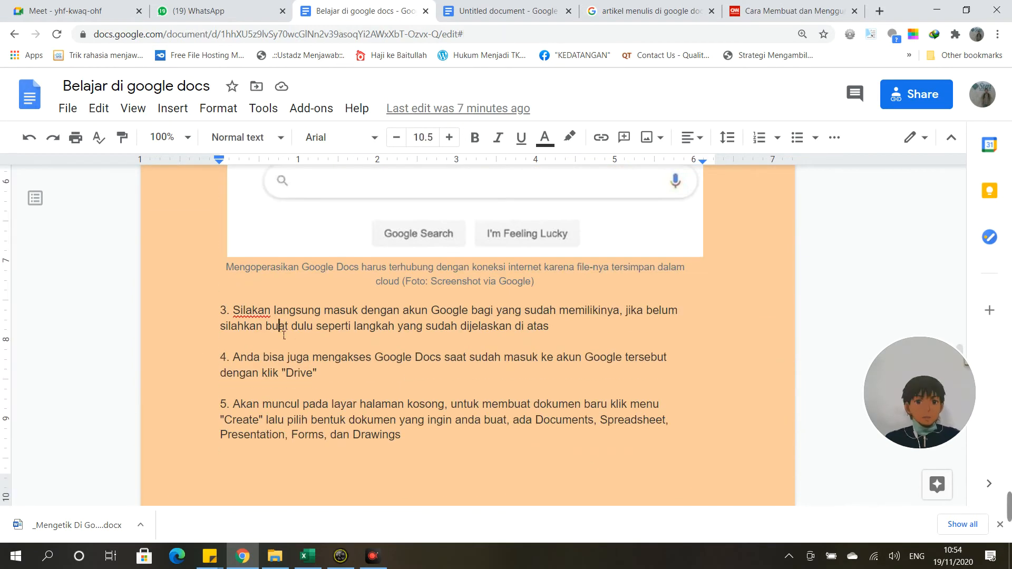
scroll(291, 322, up, 2)
click(99, 108)
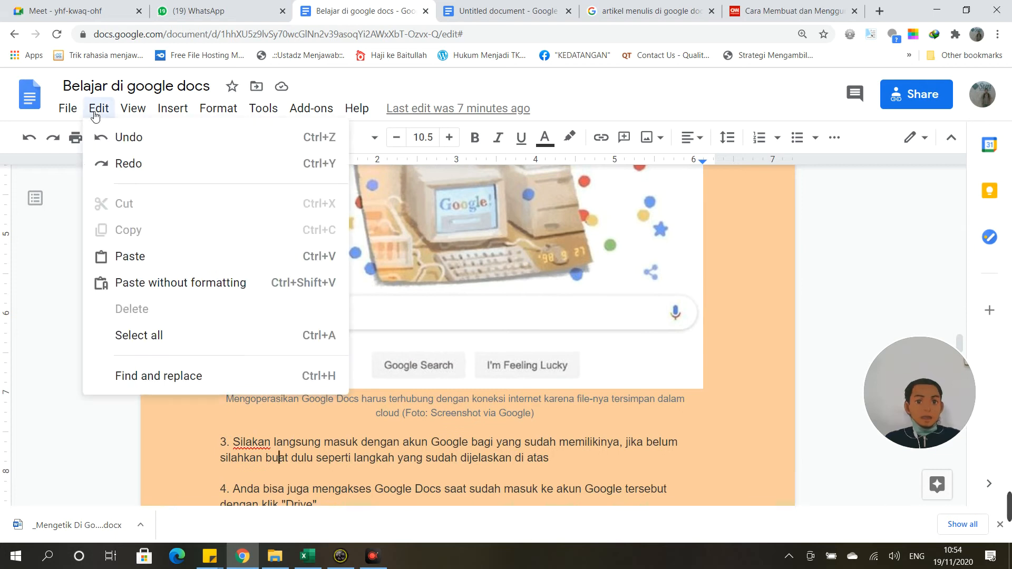
click(140, 335)
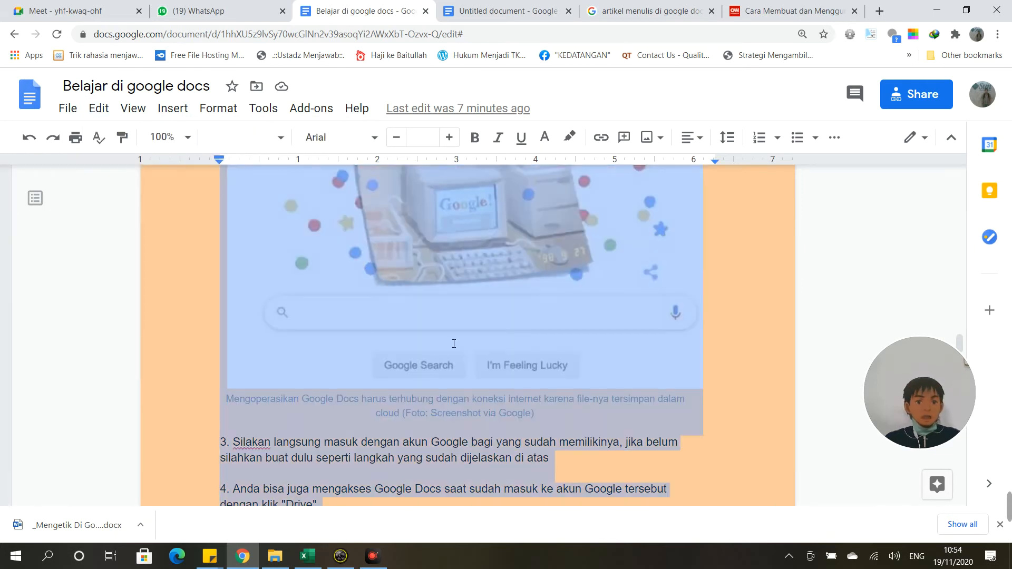
scroll(454, 344, up, 5)
scroll(454, 343, up, 12)
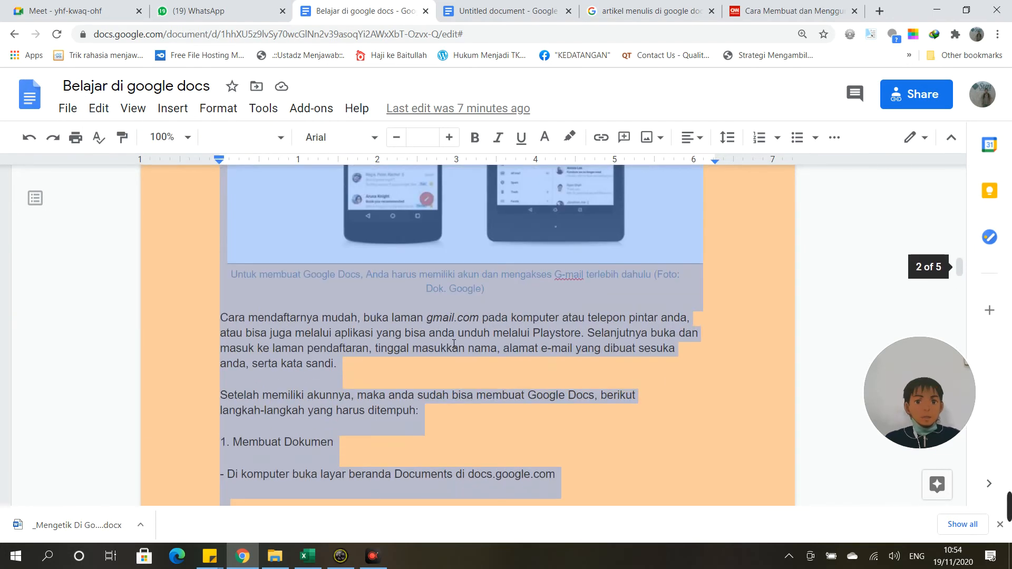
scroll(454, 343, down, 14)
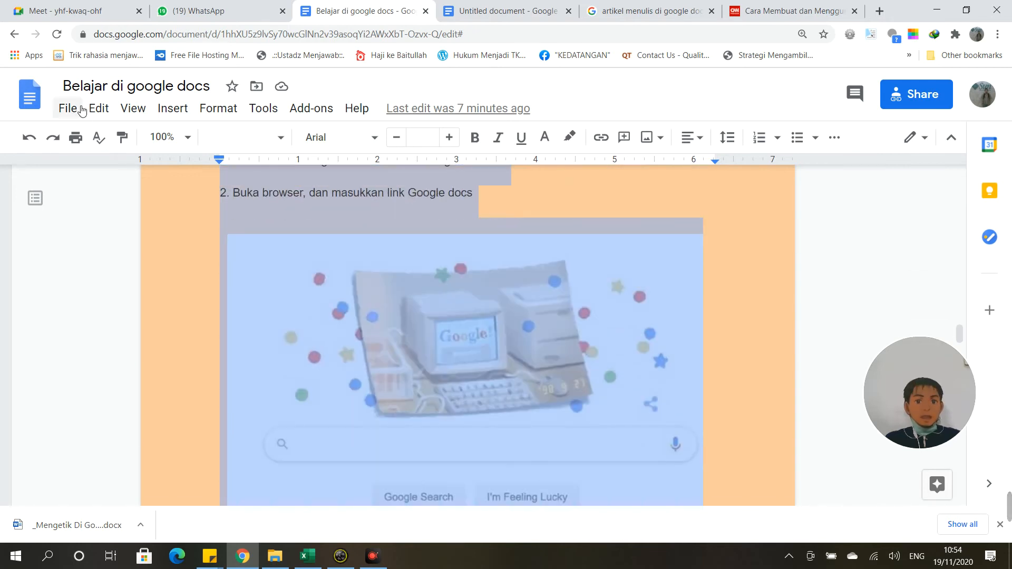
Step: Reopen the Edit menu so Find and replace is available
click(98, 110)
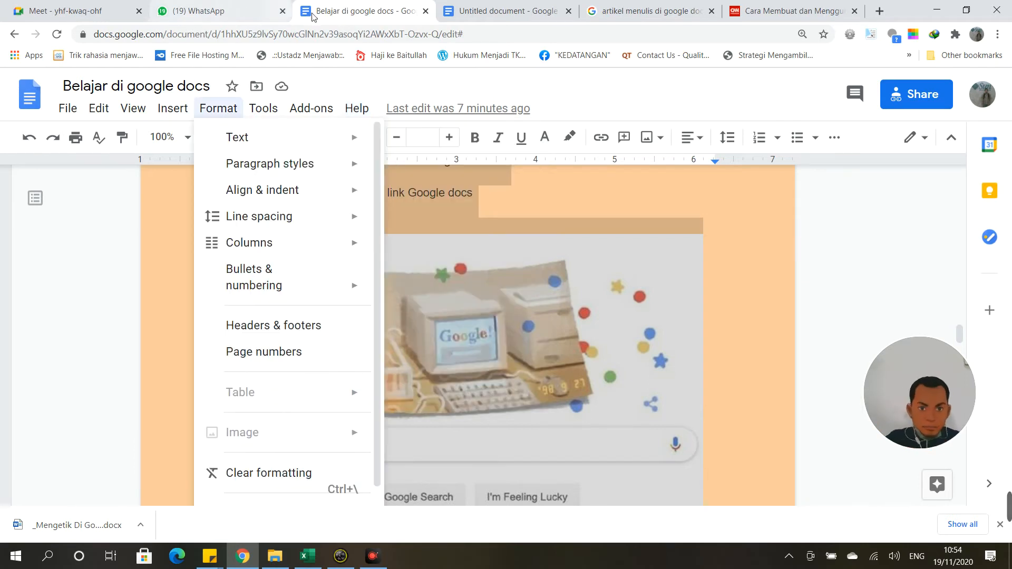
click(112, 249)
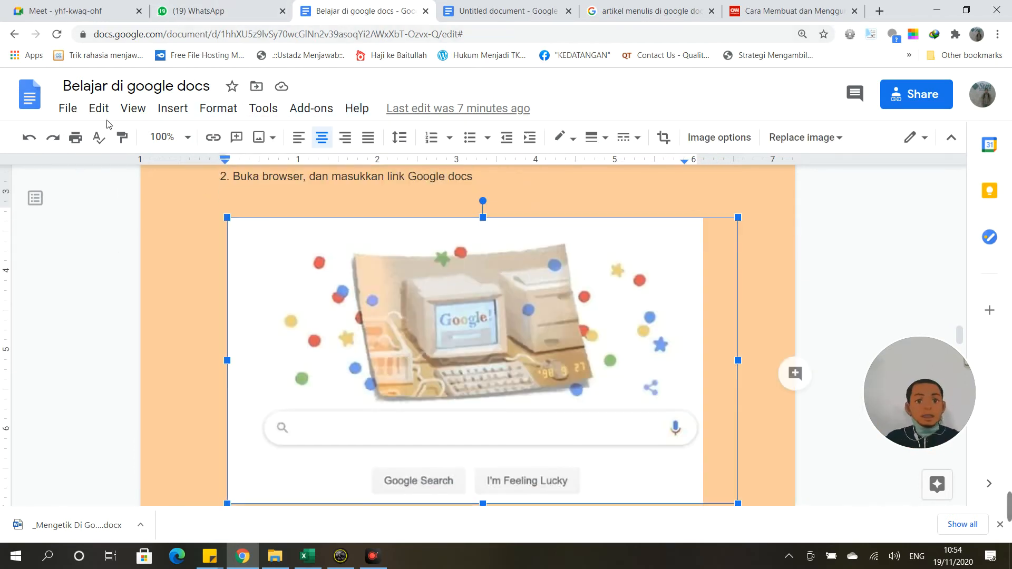
click(109, 112)
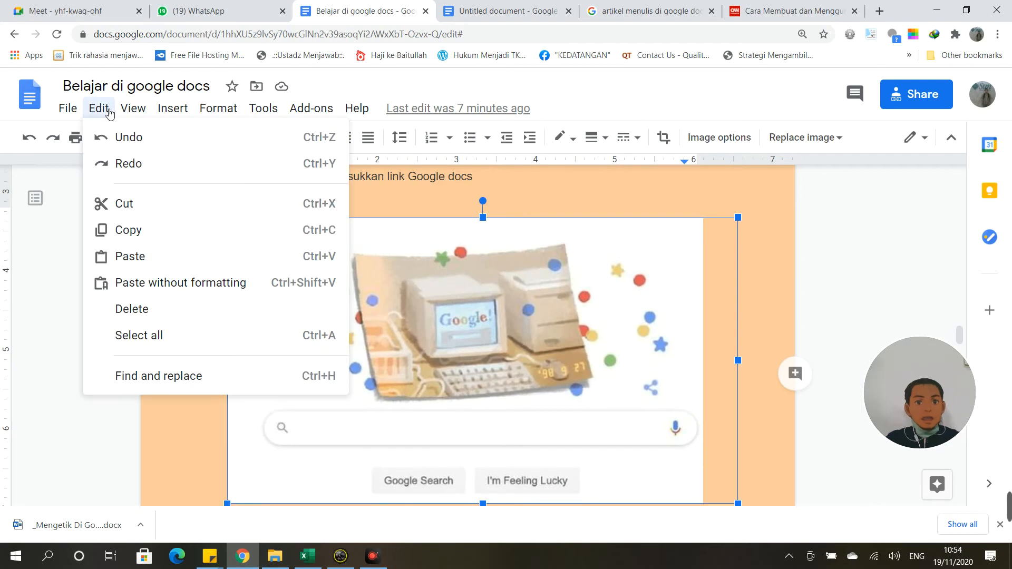
Step: Open Find and replace, move the dialog to the right, and place the cursor in the empty Find field
click(180, 376)
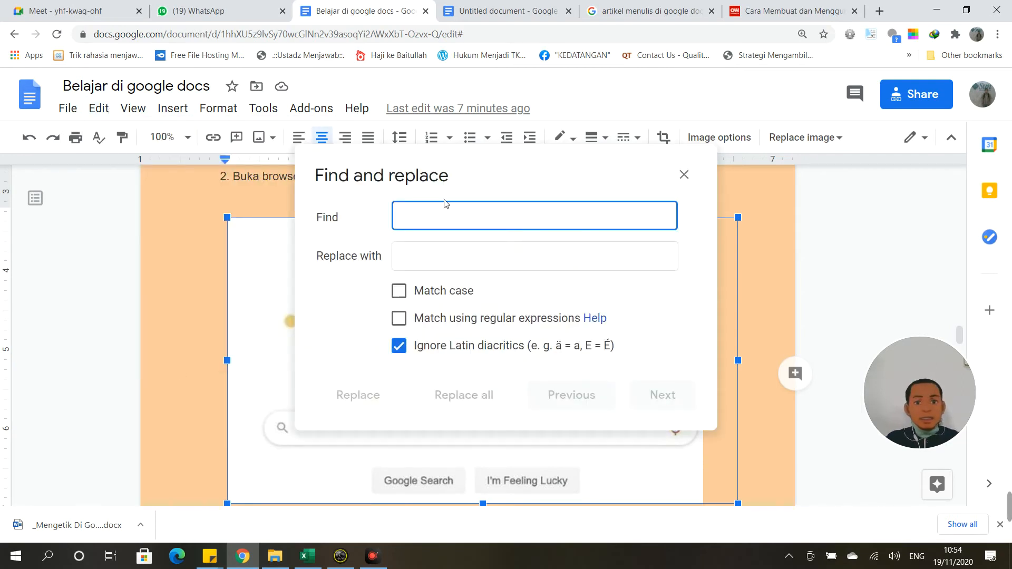
mouse_move(386, 170)
mouse_down()
mouse_move(607, 176)
mouse_move(692, 192)
mouse_up()
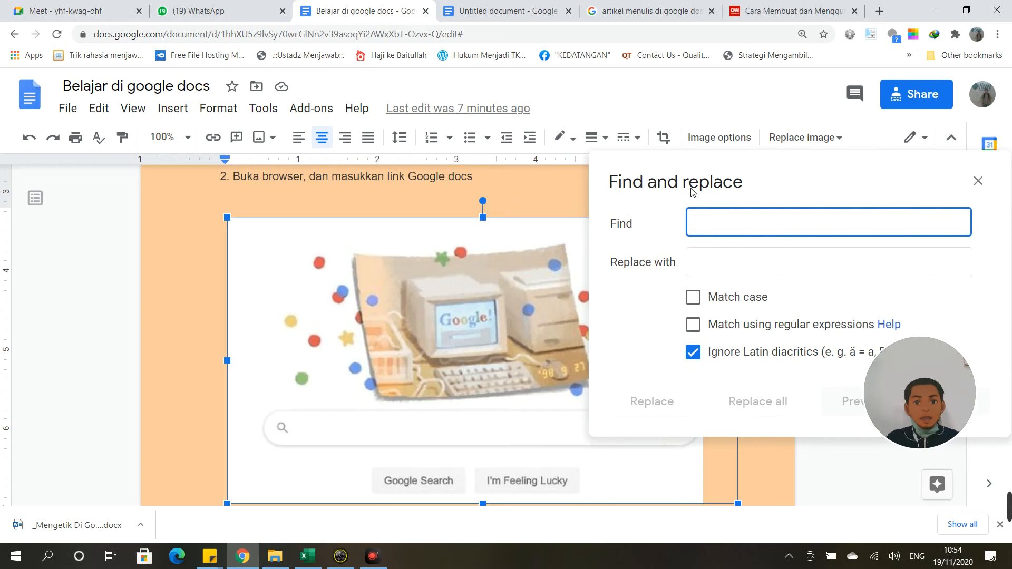
click(307, 210)
scroll(307, 209, up, 15)
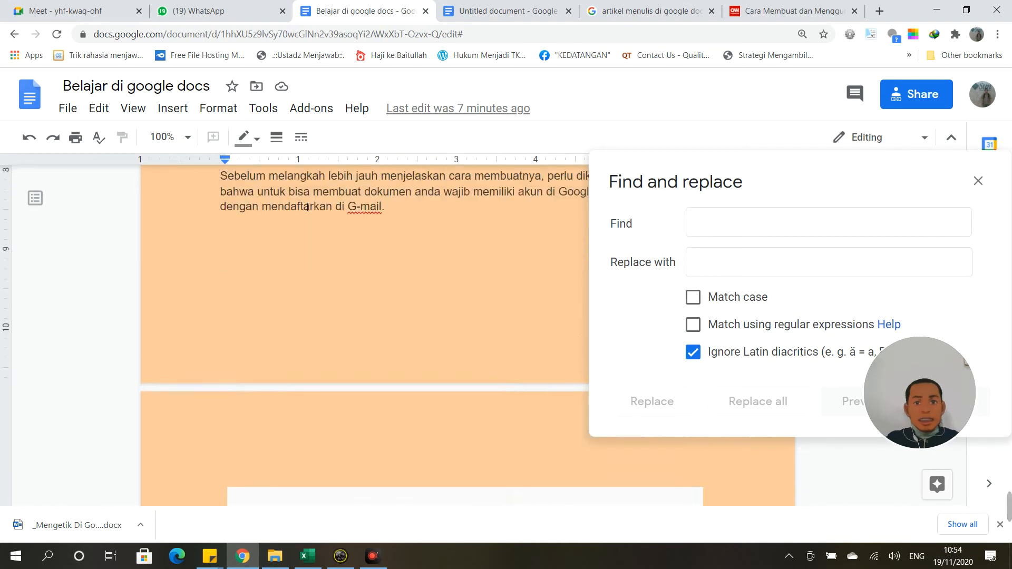
scroll(308, 207, up, 6)
scroll(349, 329, up, 8)
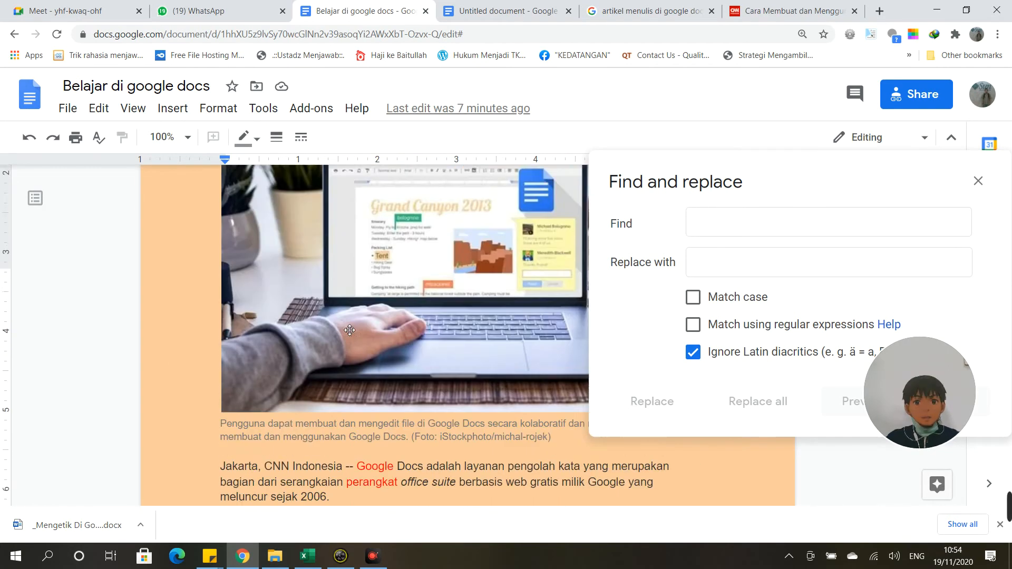
scroll(349, 327, down, 4)
scroll(350, 326, up, 4)
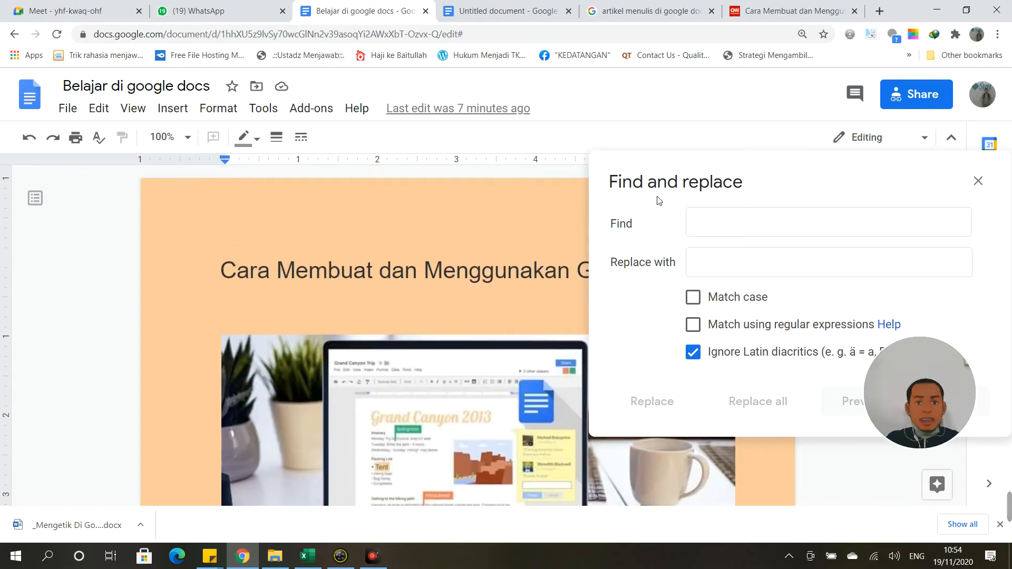
drag(682, 180, 676, 306)
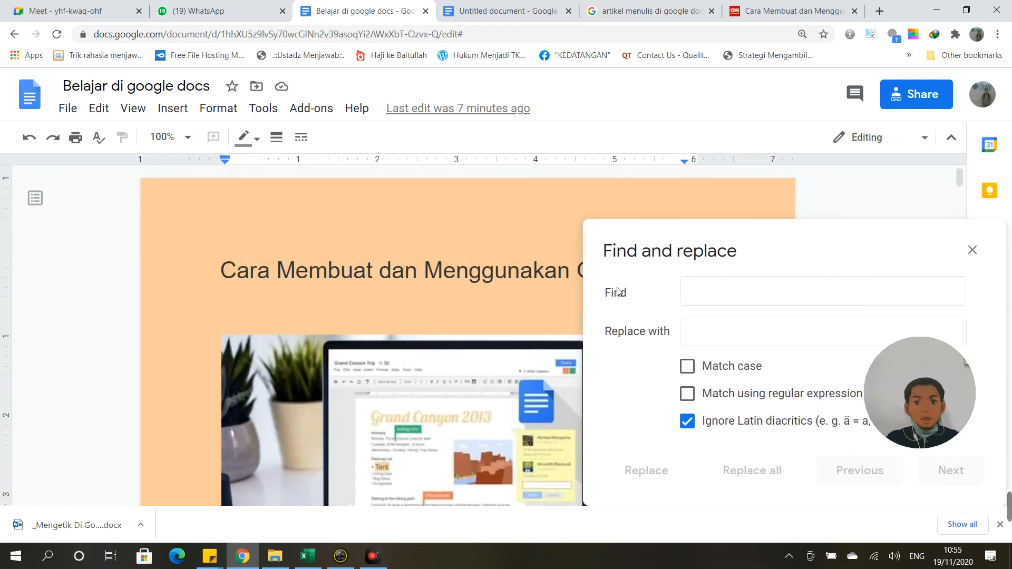
scroll(490, 269, down, 10)
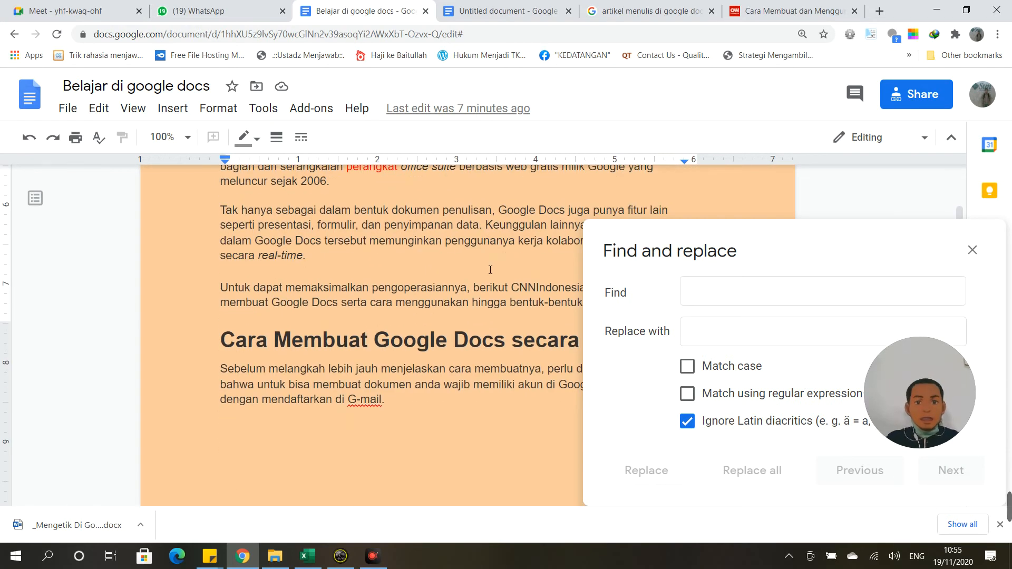
click(710, 292)
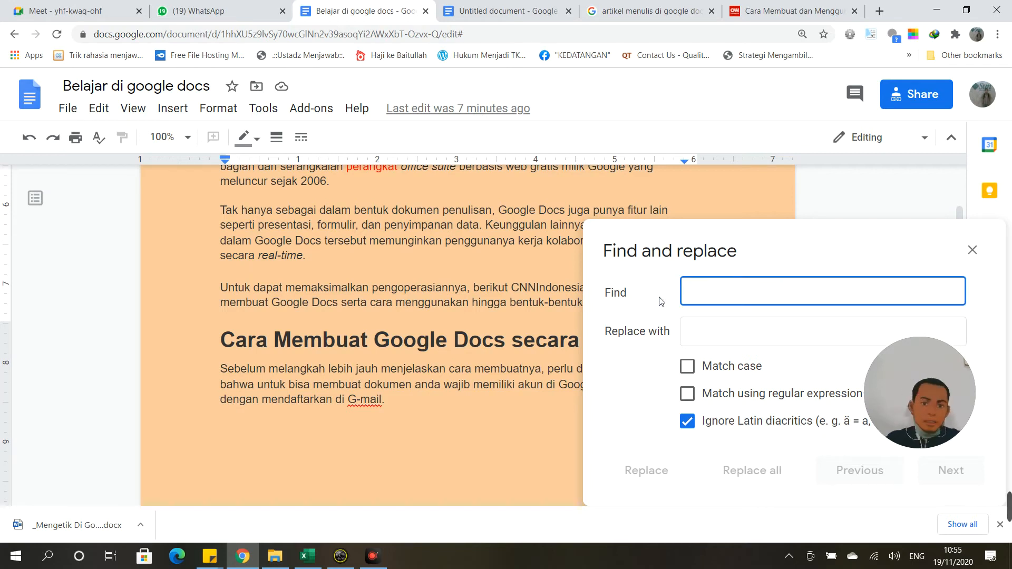
Step: Search for 'Docs', then enter and clear 'Dokument' as the replacement
text(Docs)
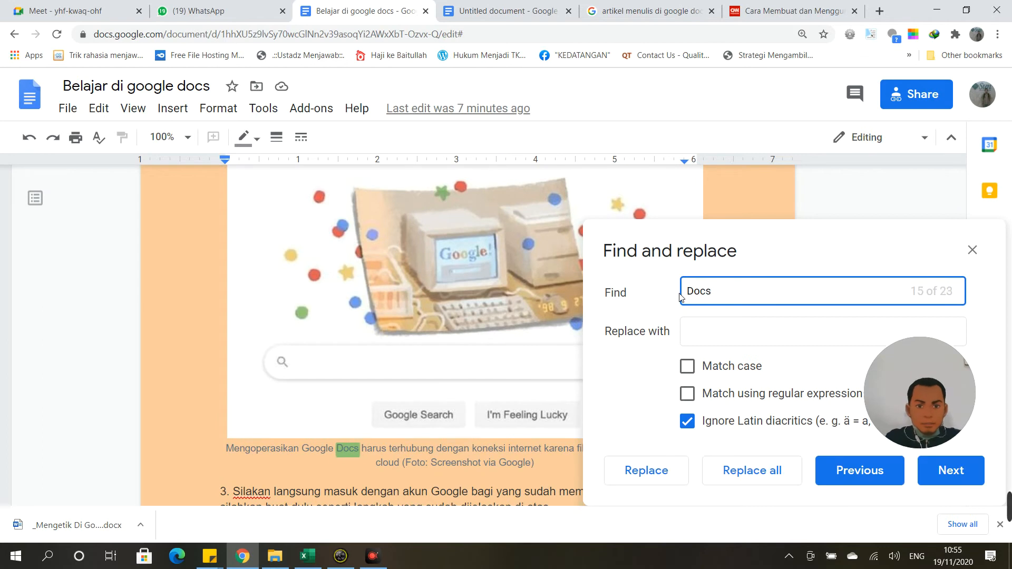
click(702, 333)
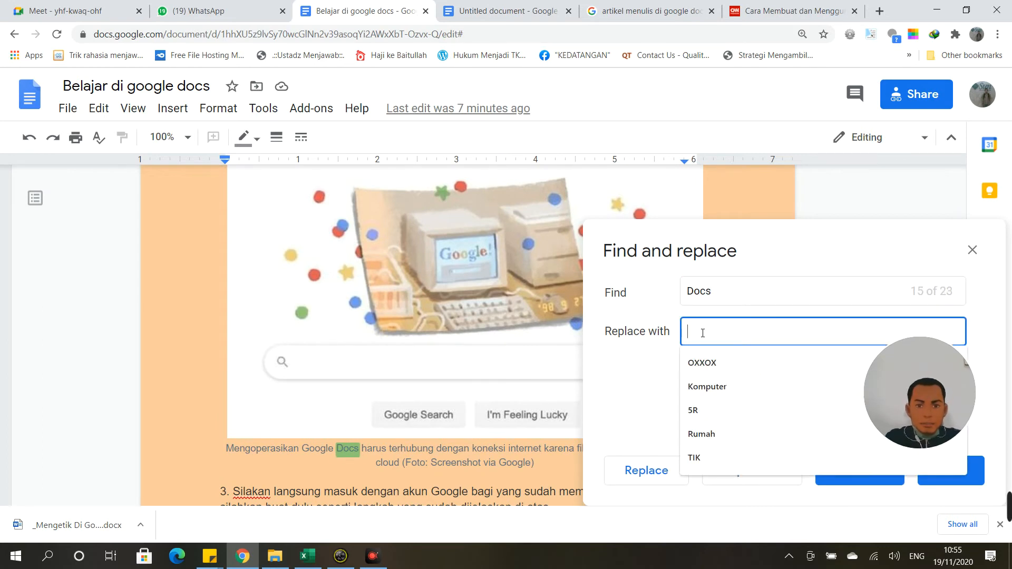
text(Dokumen)
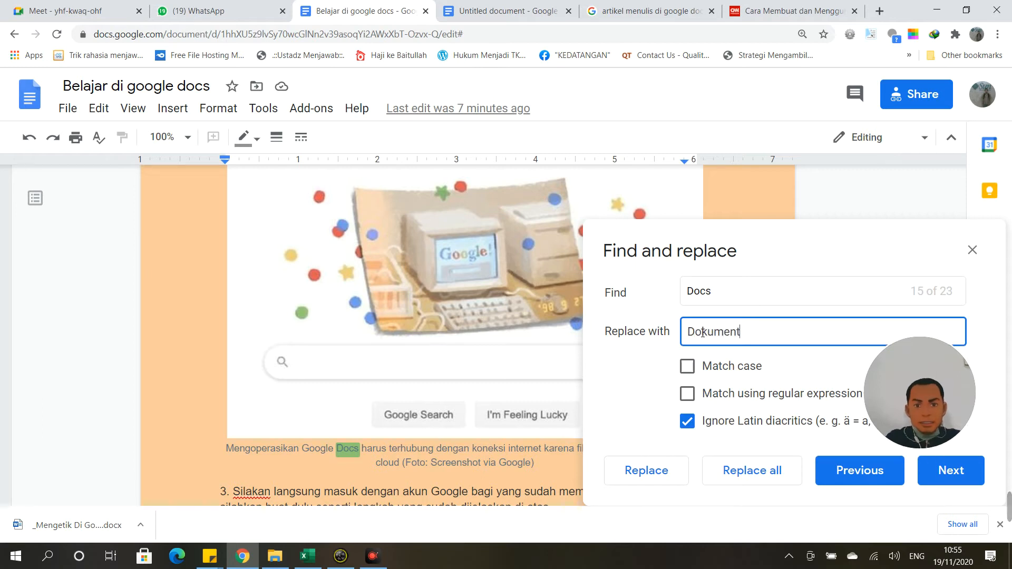
text(t)
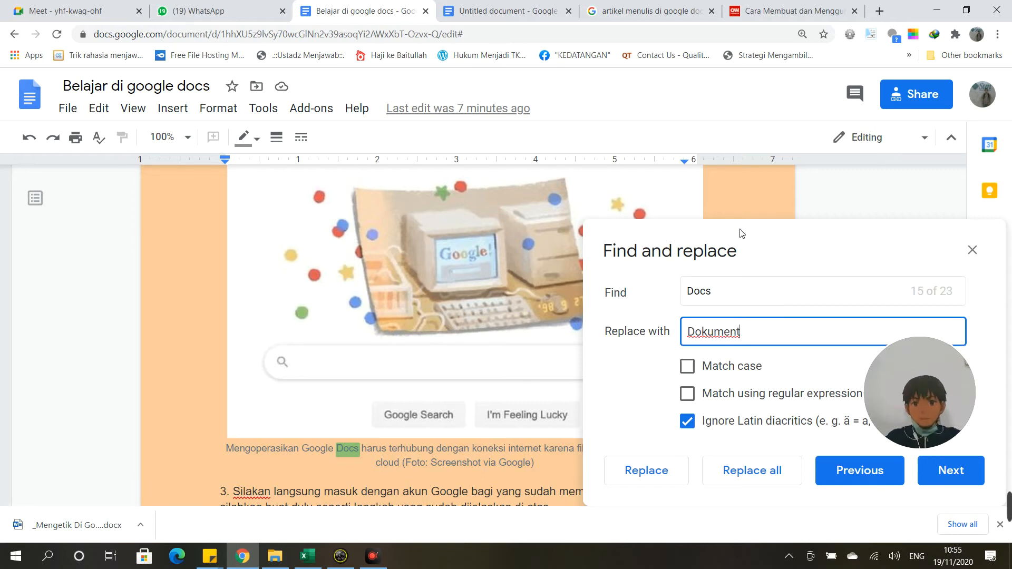
drag(741, 233, 724, 273)
click(774, 336)
double_click(774, 336)
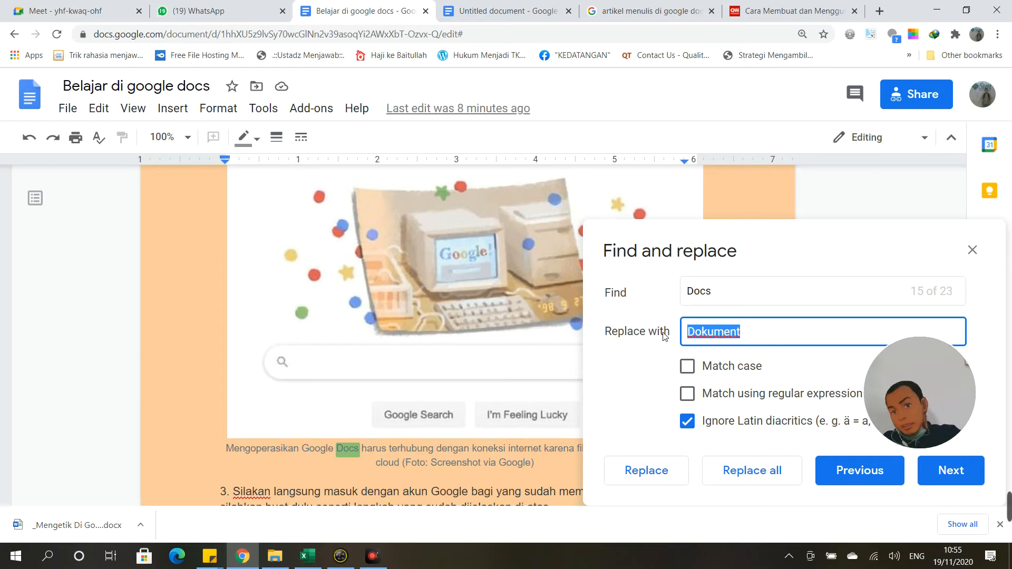
key(BackSpace)
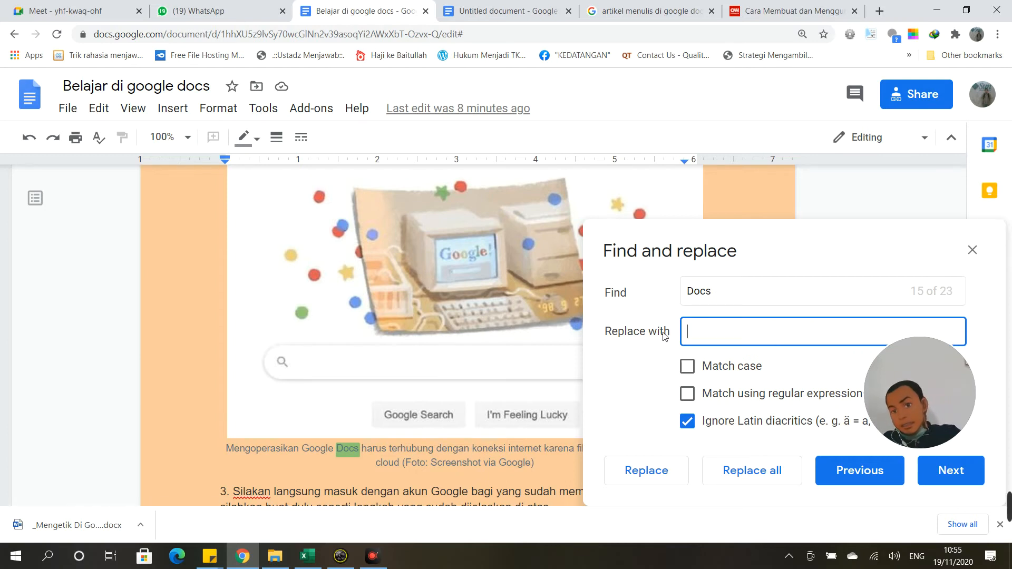
Step: Step through the 23 'Docs' matches with Next, wrapping around to match 8 of 23
click(947, 471)
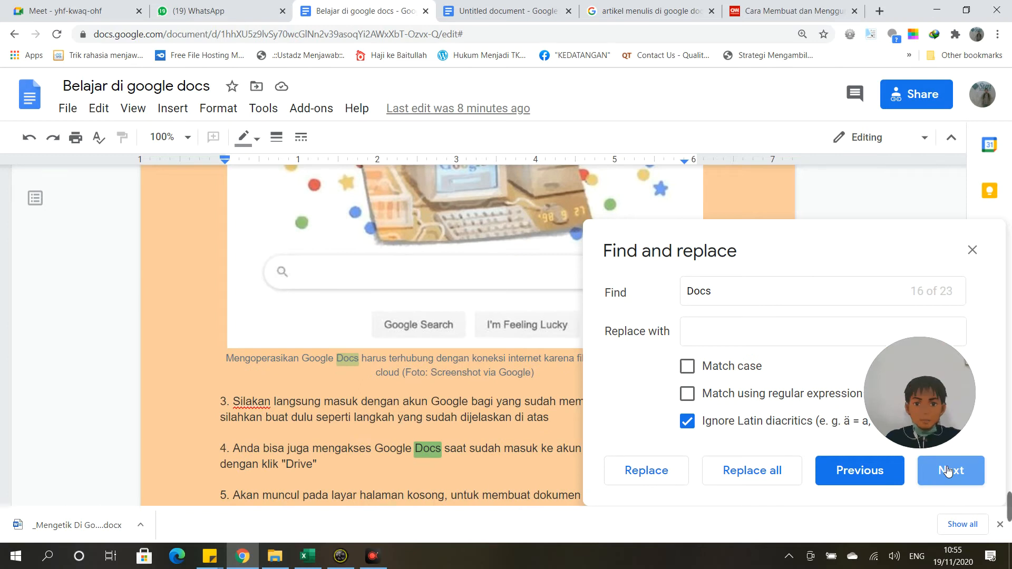
click(947, 470)
click(947, 470)
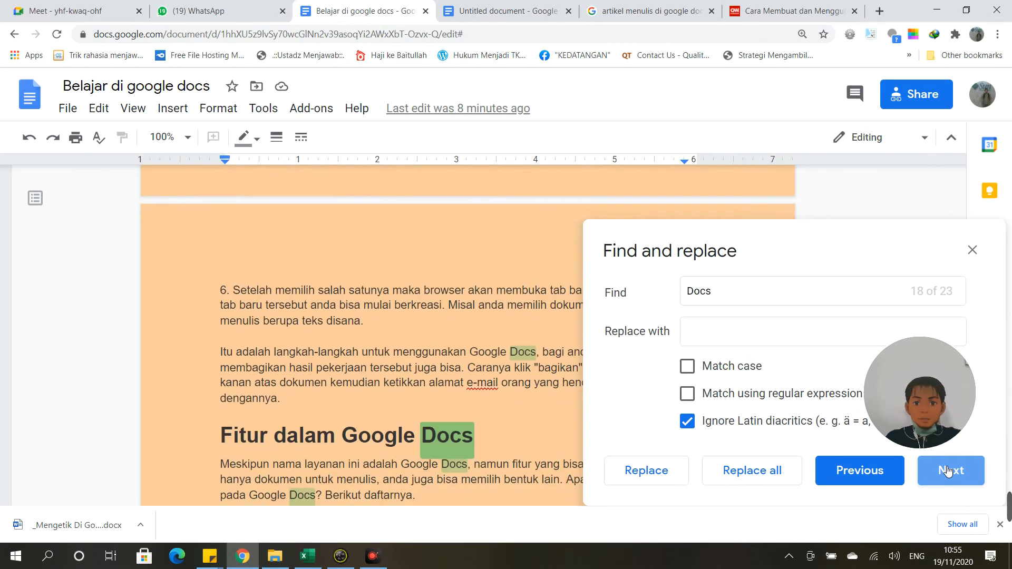
click(947, 471)
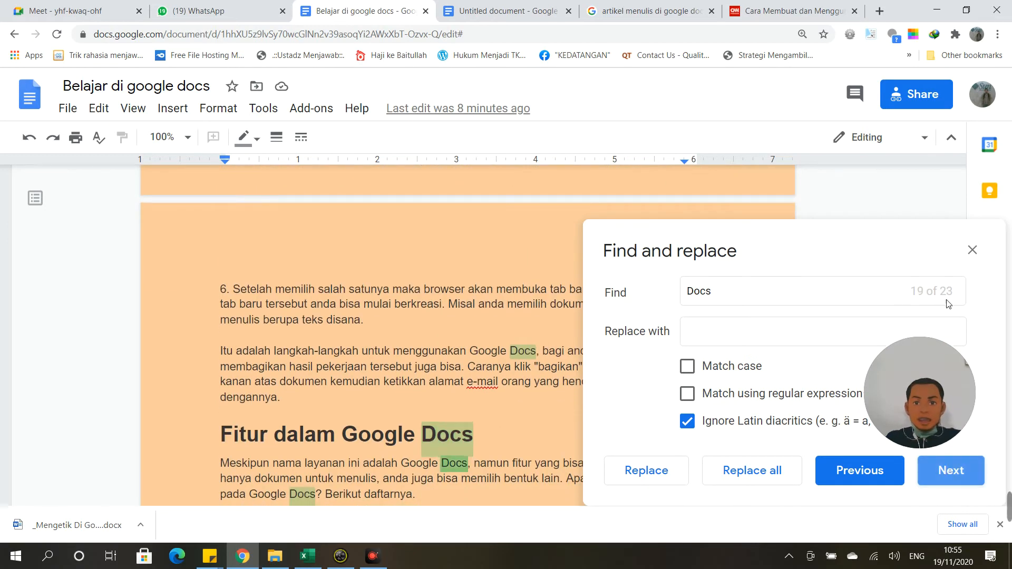
click(958, 479)
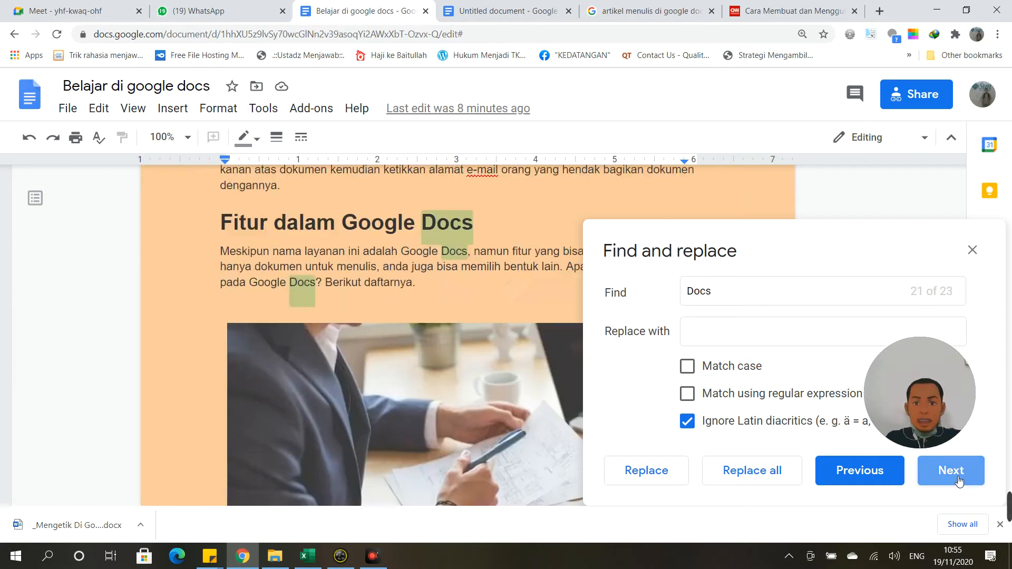
click(958, 479)
click(958, 479)
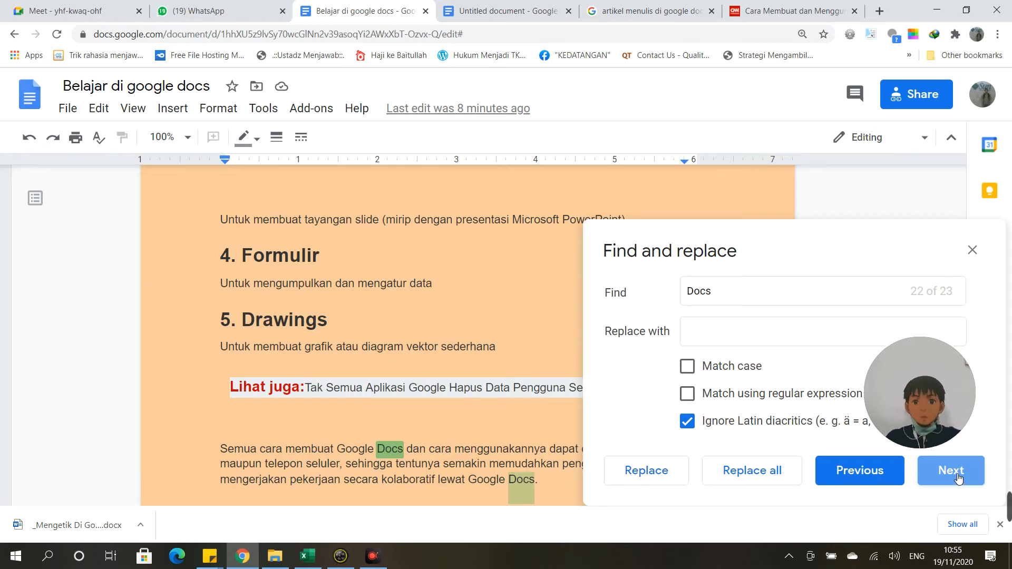
click(951, 470)
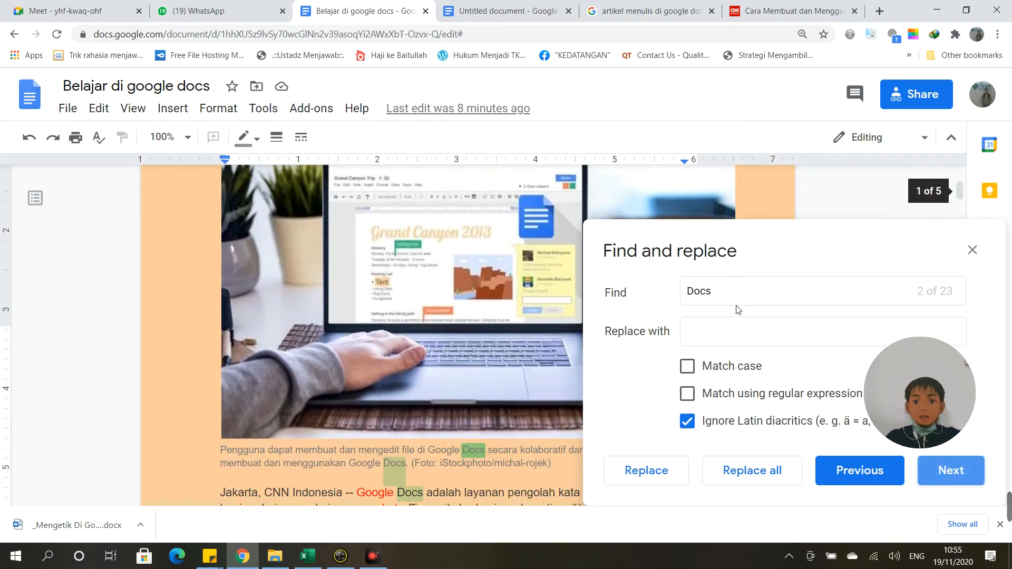
click(950, 473)
click(949, 475)
click(950, 474)
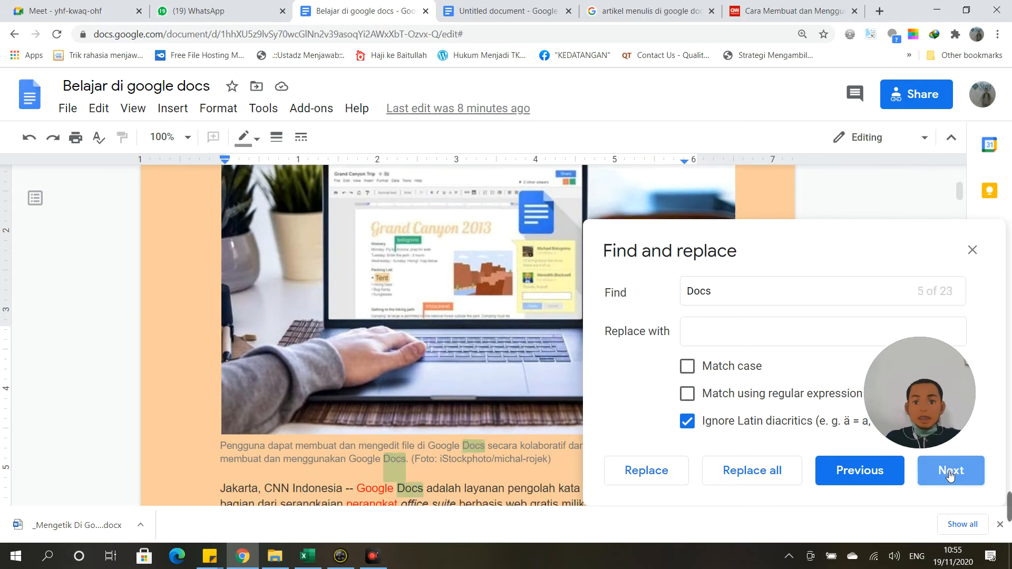
click(949, 472)
click(947, 470)
click(946, 468)
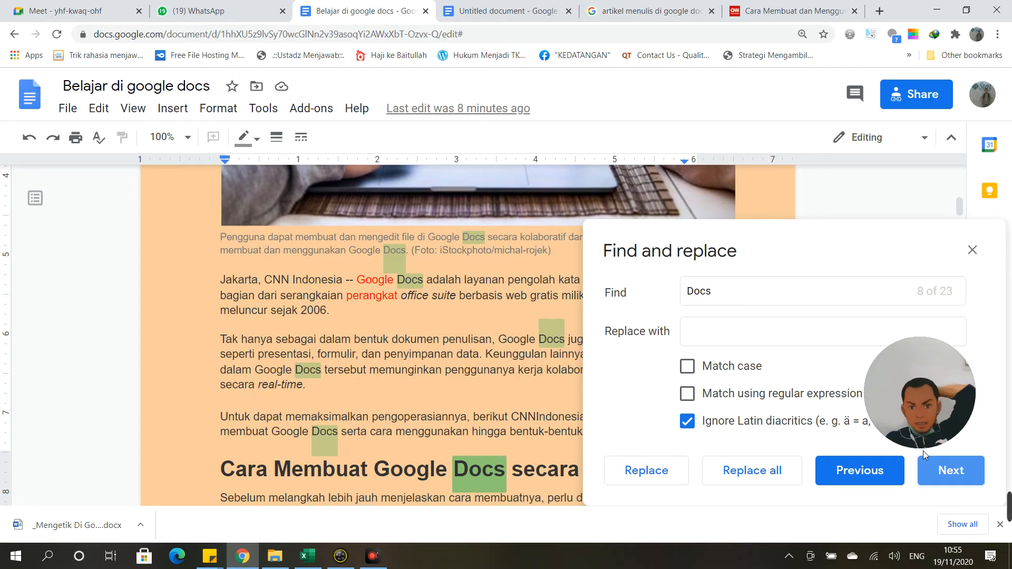
Step: Begin entering 'Dokumen' as the replacement word
mouse_move(961, 436)
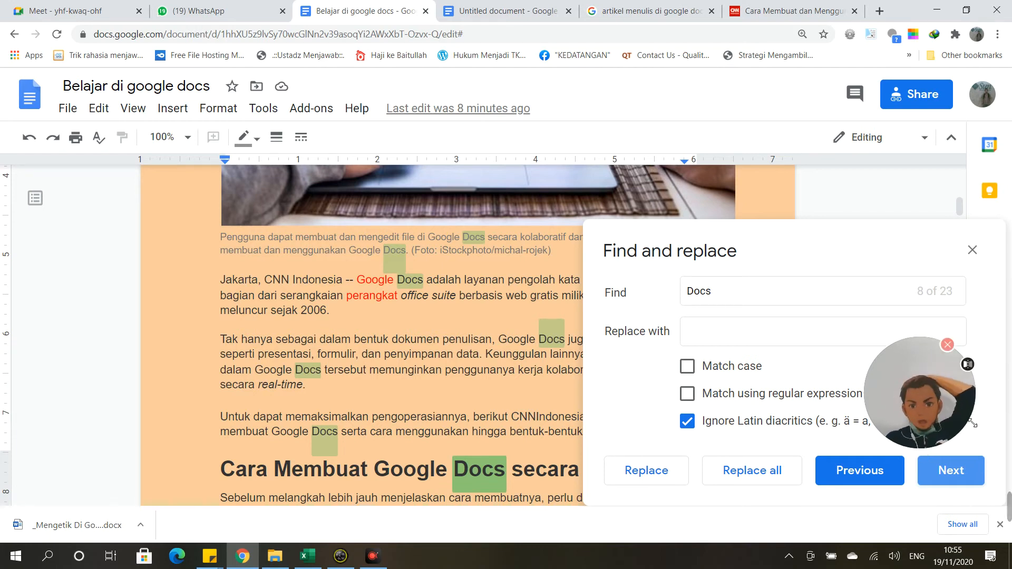
click(756, 337)
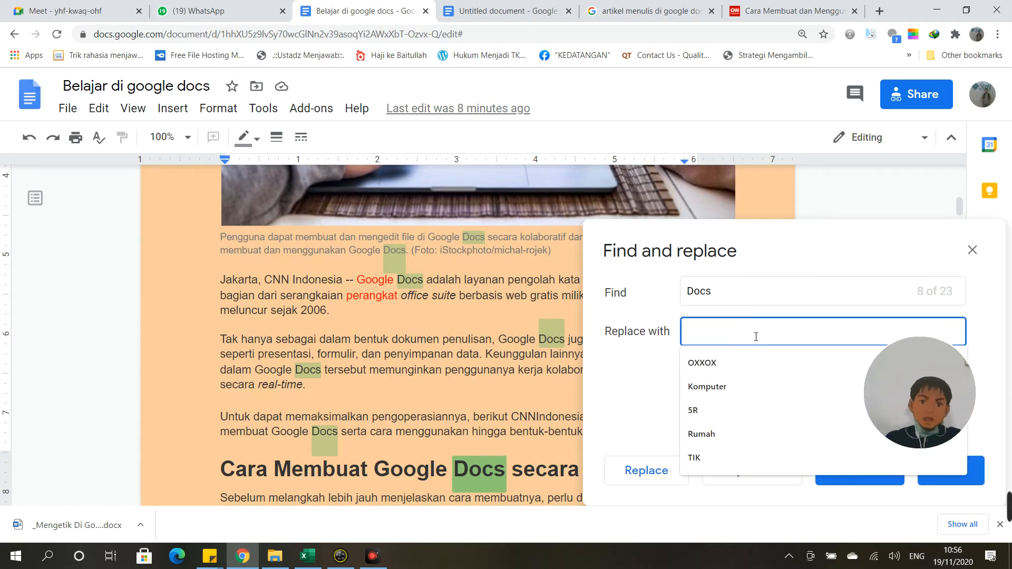
text(Dokumen)
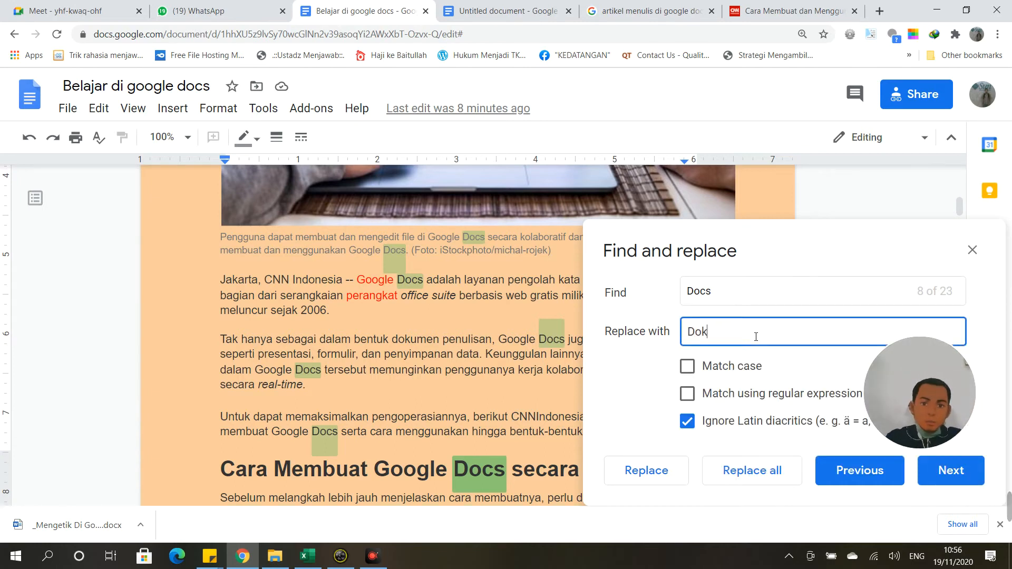
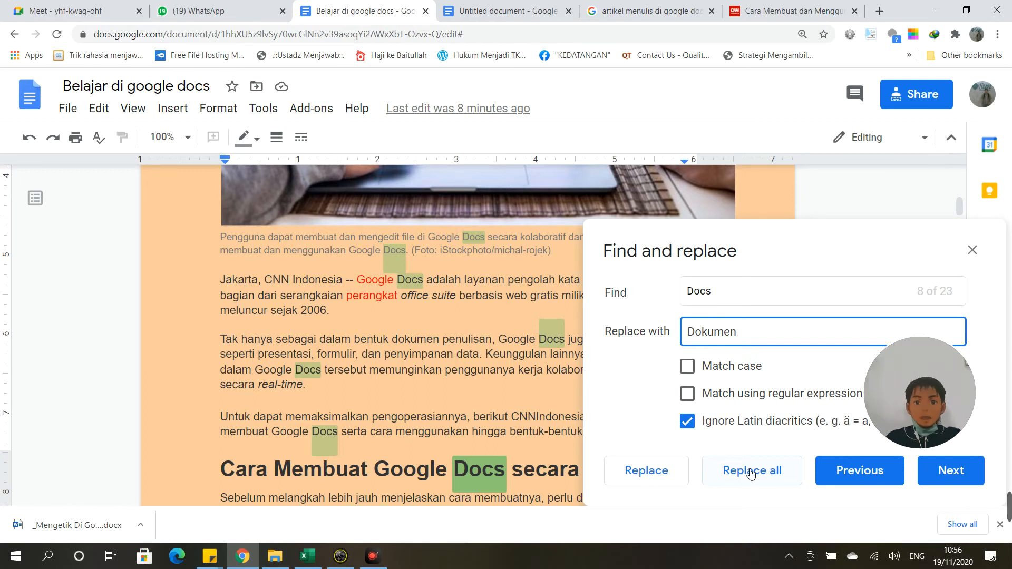
Step: Replace all 'Docs' with 'Dokumen', then search for 'Dokumen' with an empty replacement
click(751, 470)
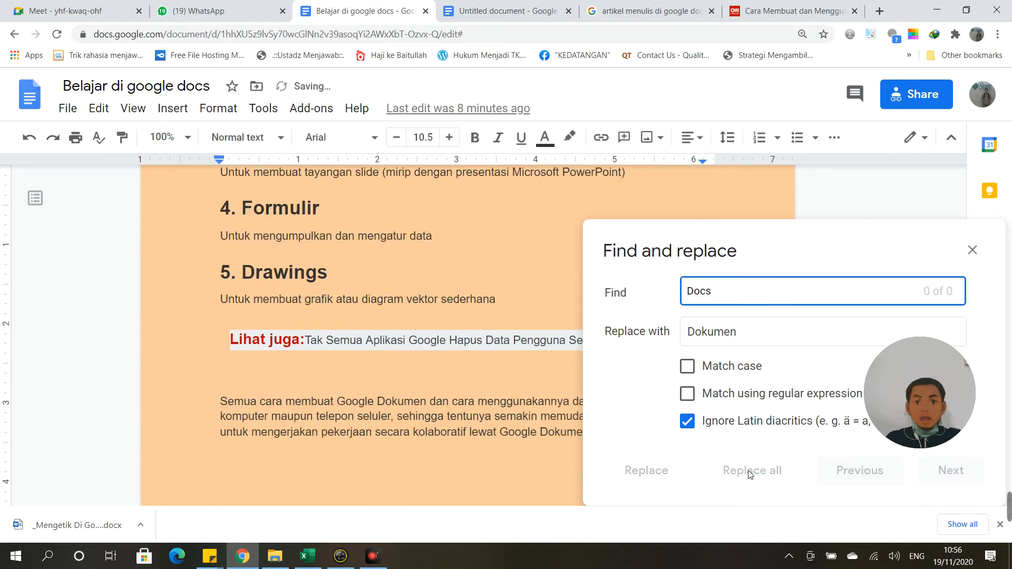
double_click(732, 299)
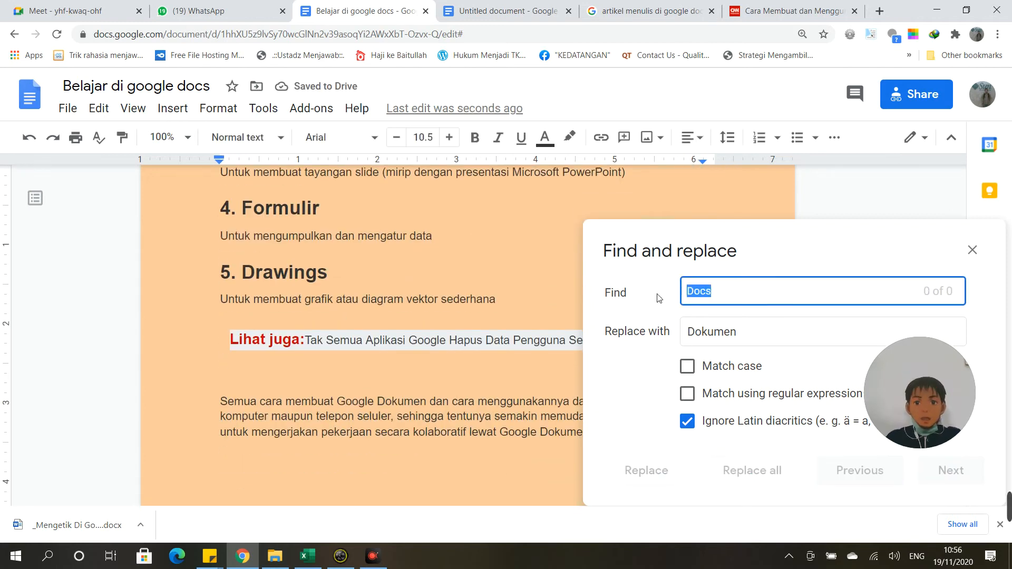
text(Do)
text(s)
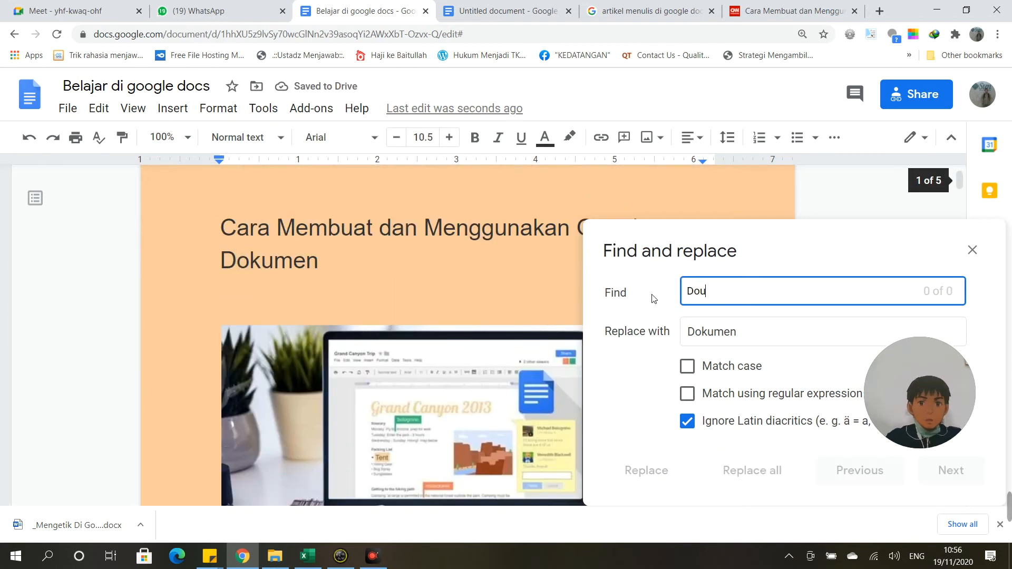
key(BackSpace)
text(kumn)
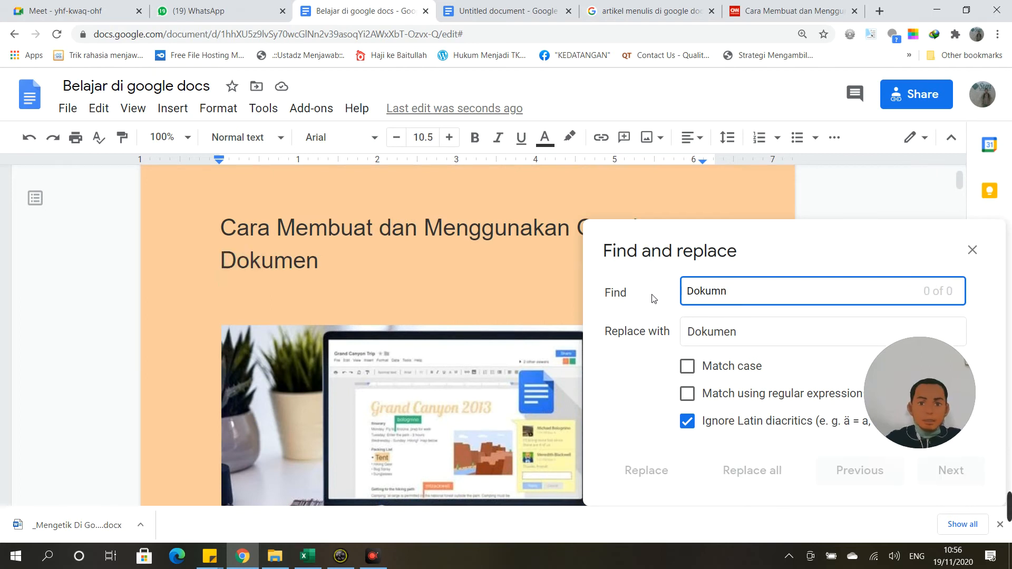
key(BackSpace)
text(en)
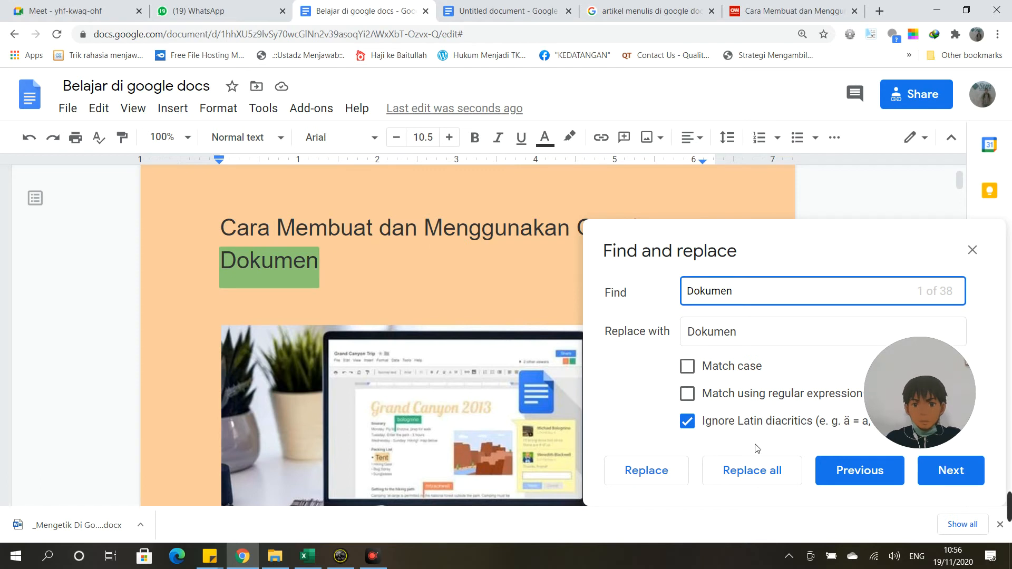
key(Tab)
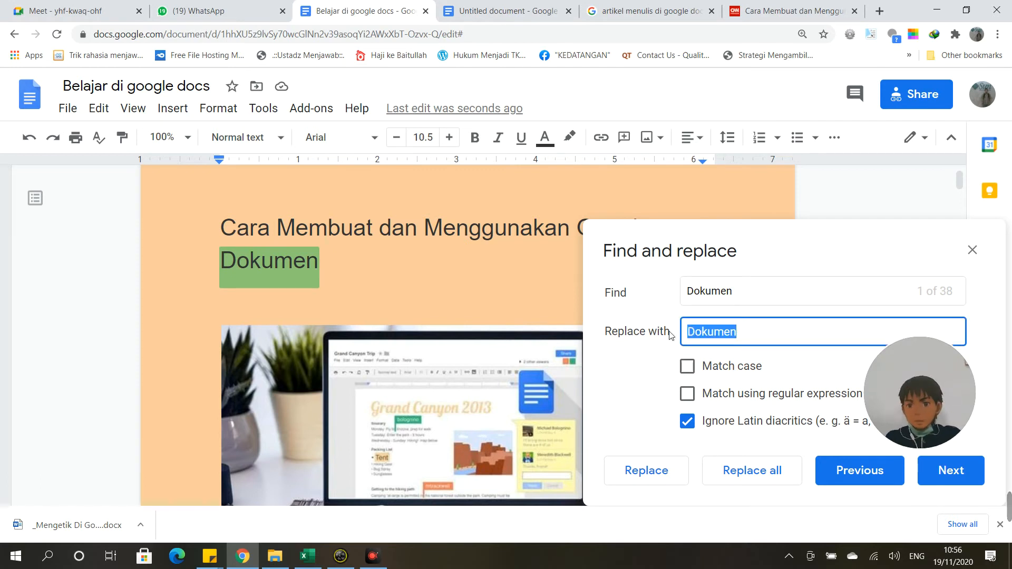
key(BackSpace)
Step: Step through the 'Dokumen' matches with Next, then close the Find and replace panel
click(966, 476)
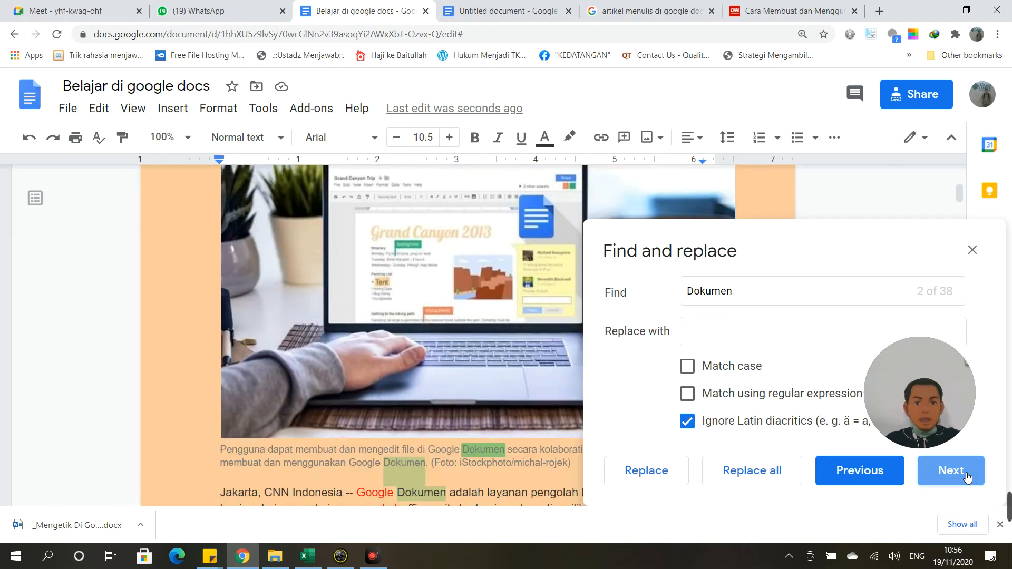
click(967, 475)
click(966, 476)
click(966, 476)
click(967, 475)
click(966, 476)
click(966, 475)
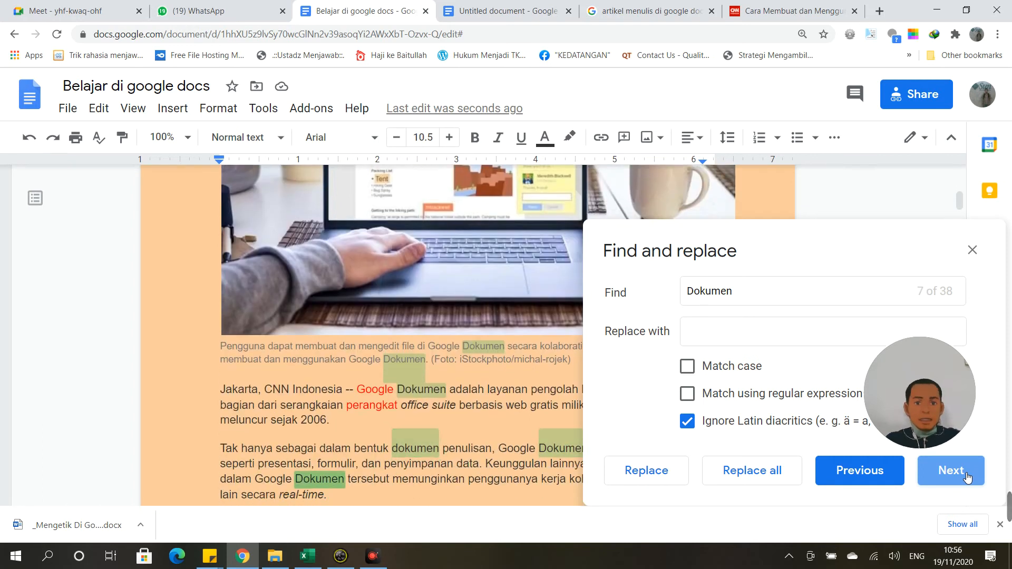
click(967, 475)
click(966, 475)
click(967, 476)
click(966, 475)
click(967, 475)
click(966, 475)
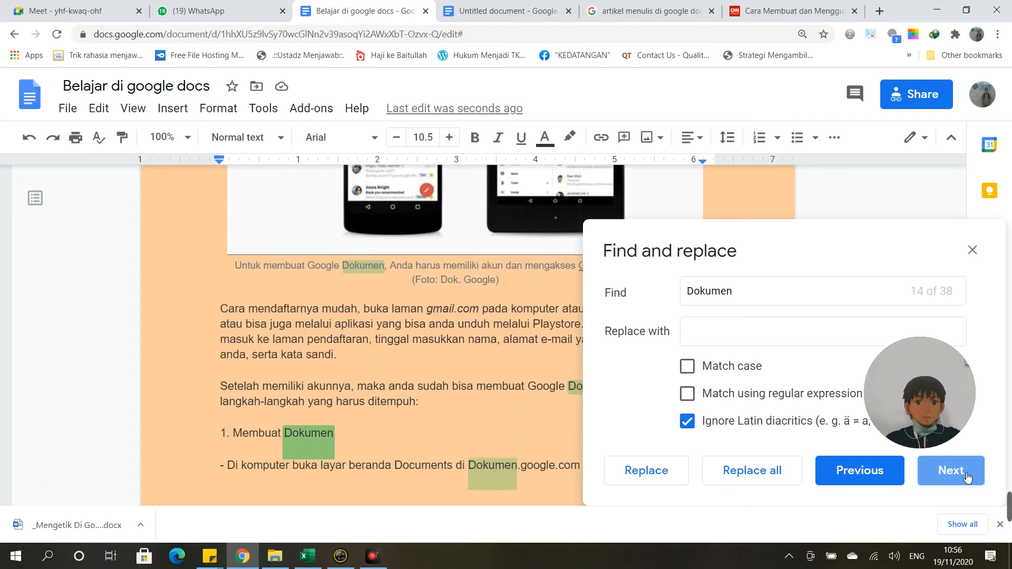
click(967, 475)
click(966, 476)
click(966, 476)
click(967, 475)
click(967, 476)
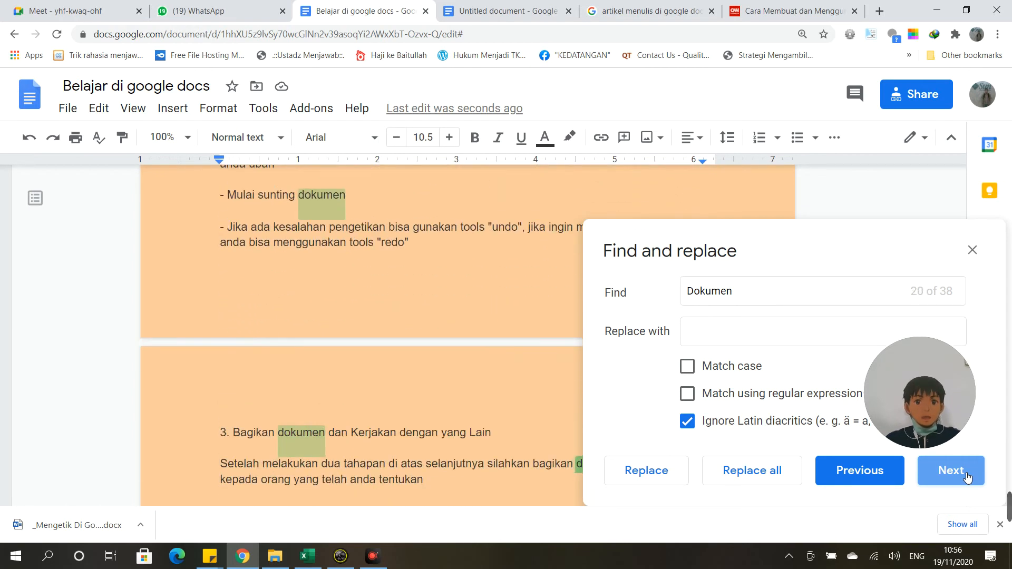
click(967, 476)
click(966, 475)
click(966, 475)
click(966, 475)
click(966, 476)
click(966, 476)
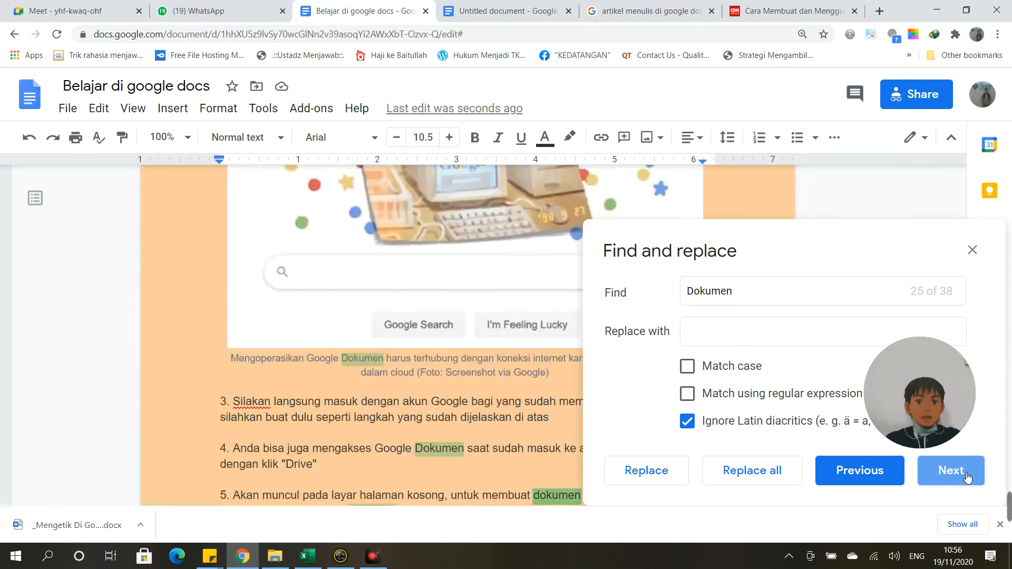
click(966, 476)
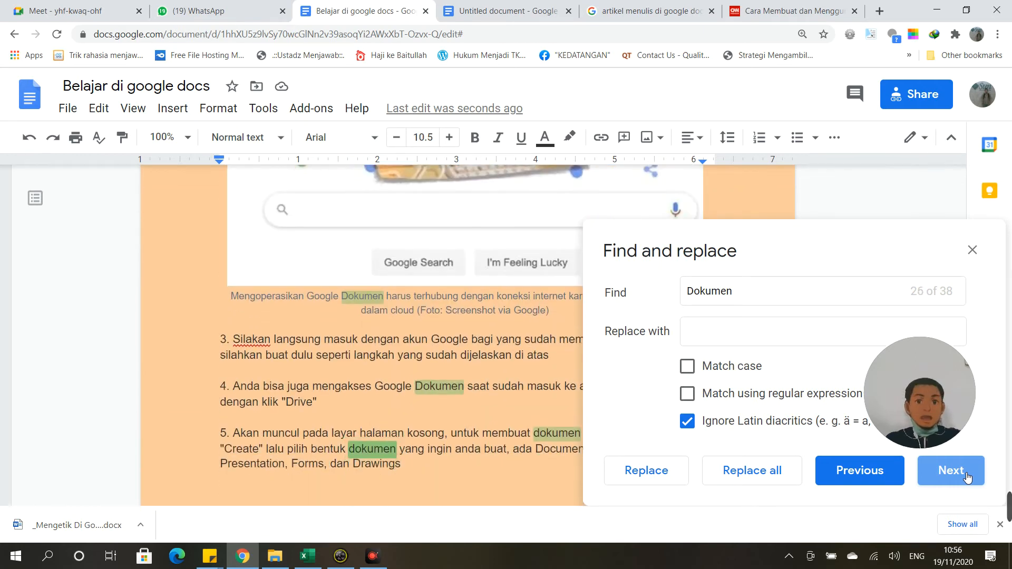
click(966, 475)
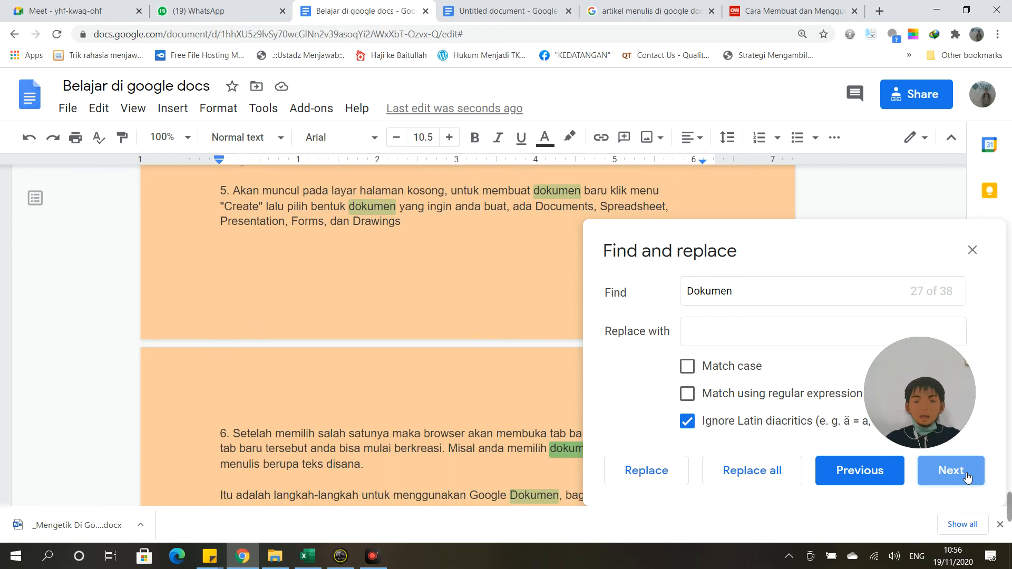
click(966, 476)
click(967, 475)
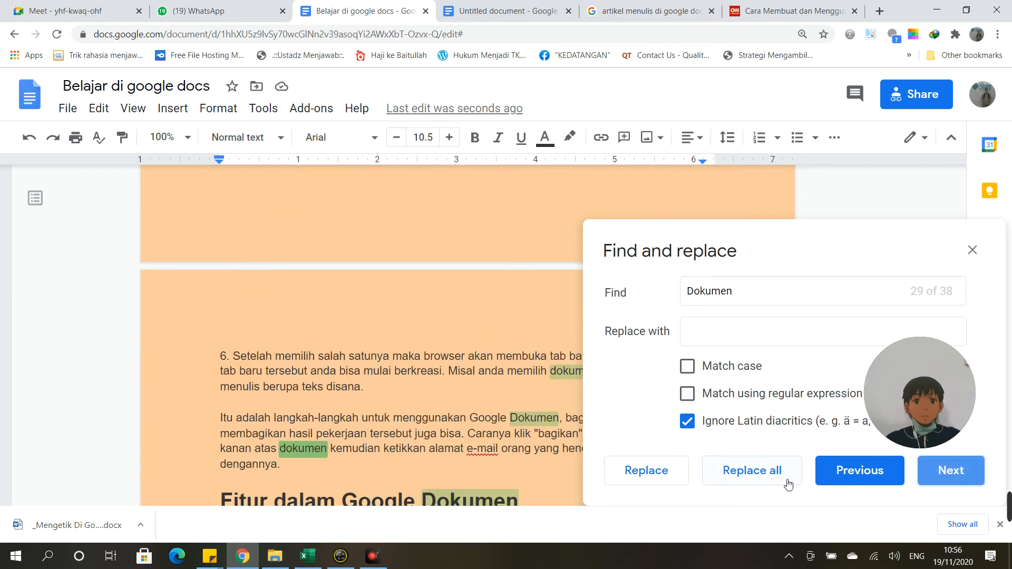
click(973, 250)
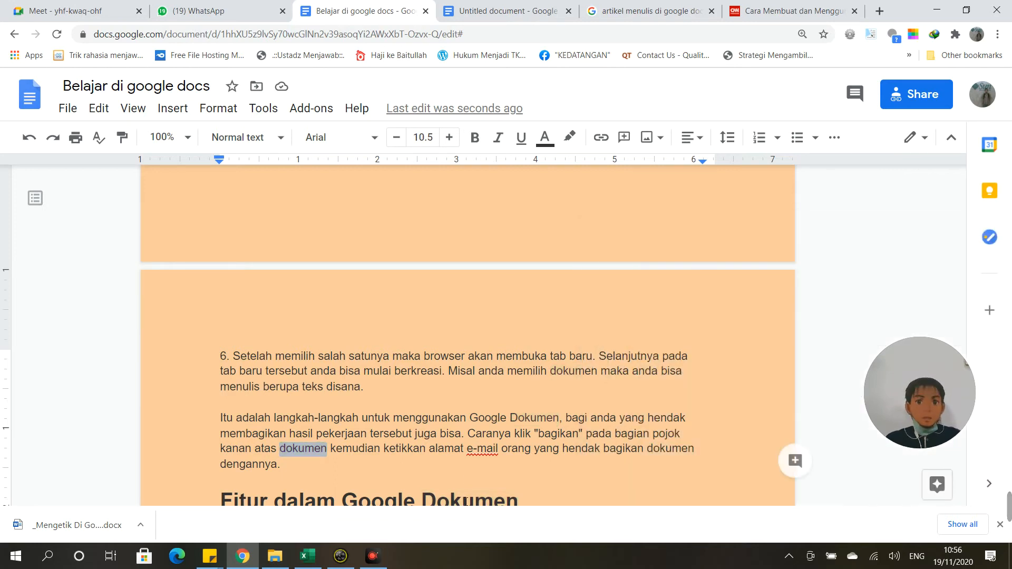
Step: Return to the 'Cara Menggunakan Google Dokumen' section and open the Edit menu
click(372, 556)
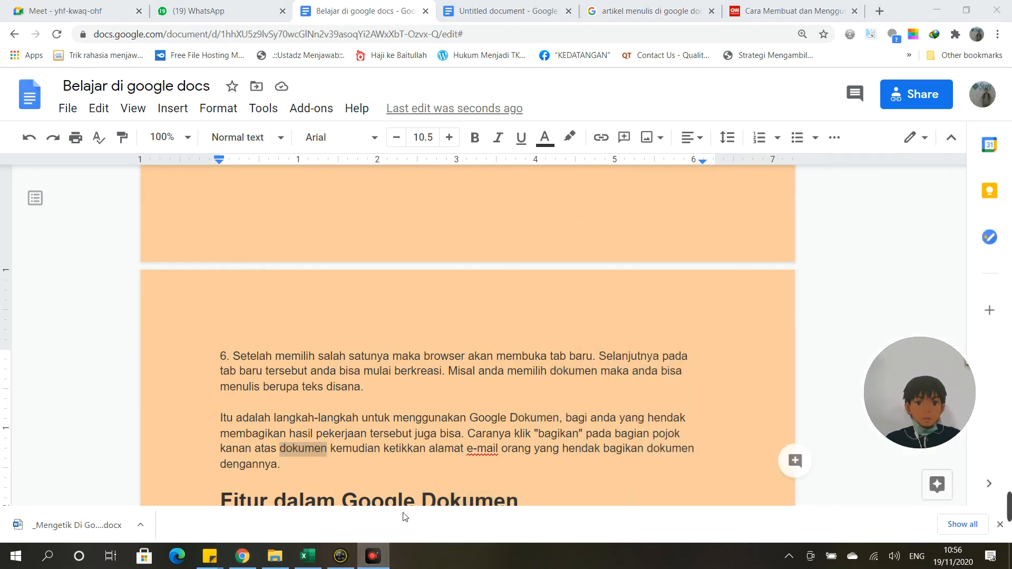
click(789, 556)
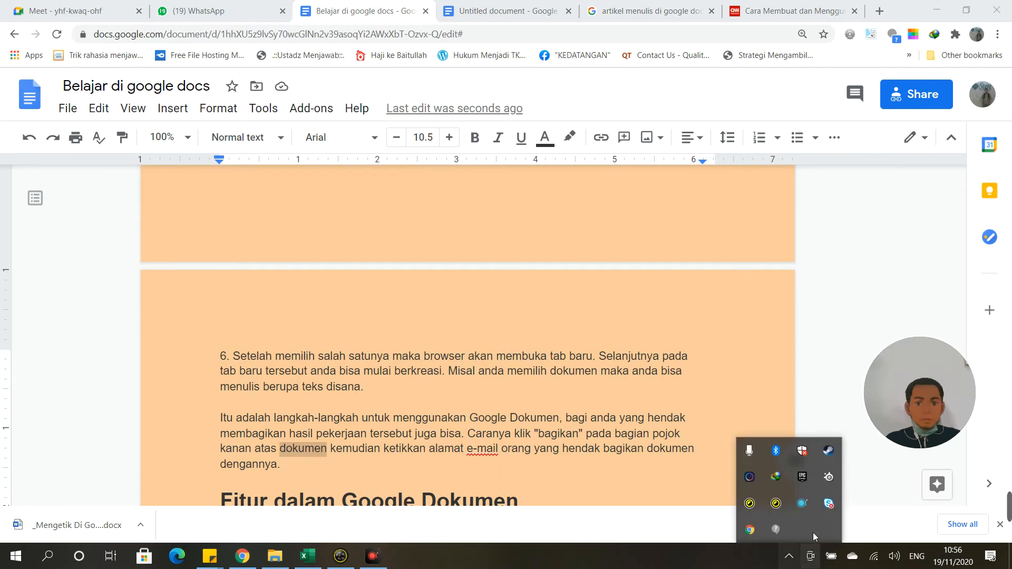
click(805, 507)
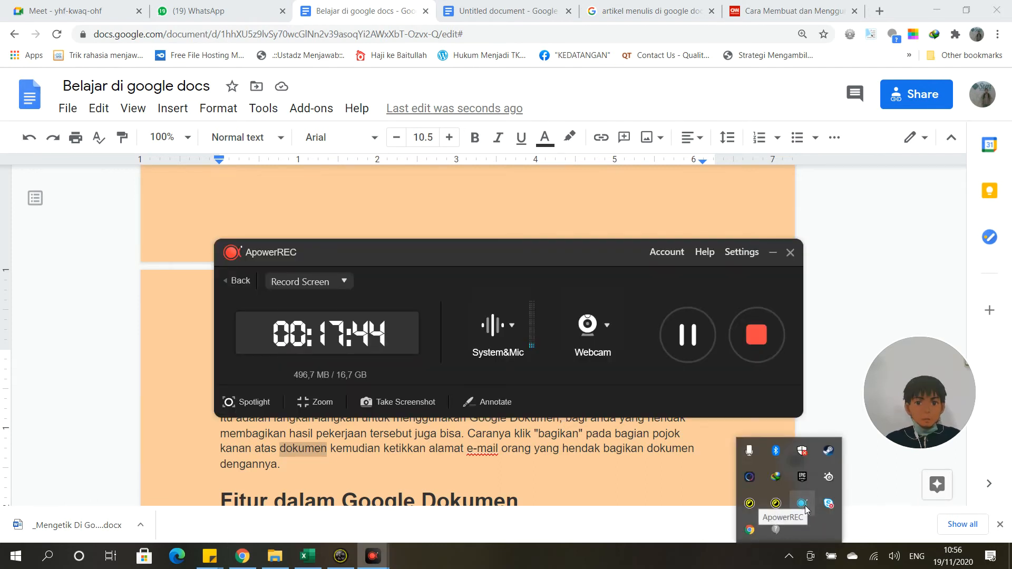
click(772, 256)
scroll(467, 340, down, 5)
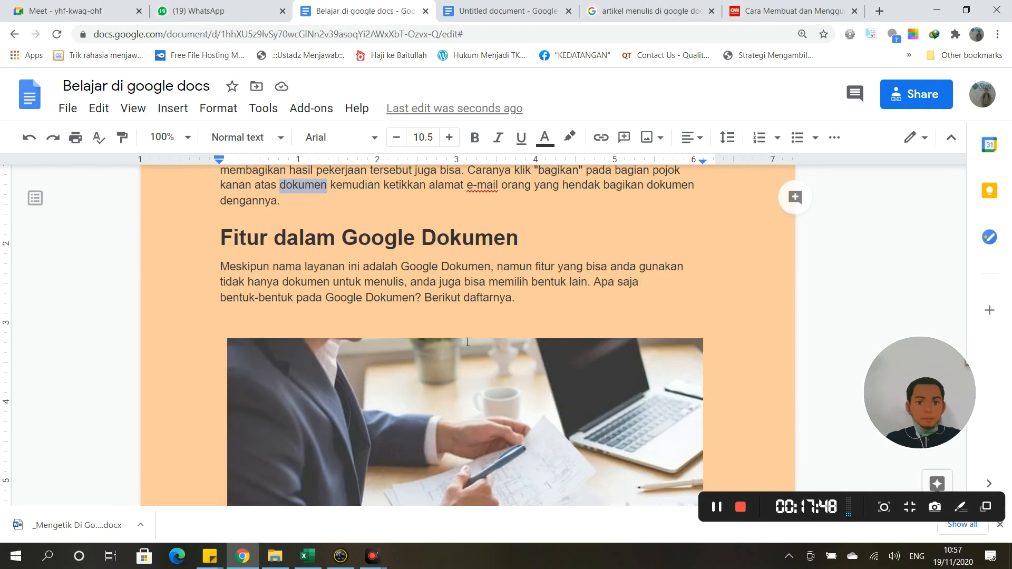
scroll(467, 342, up, 15)
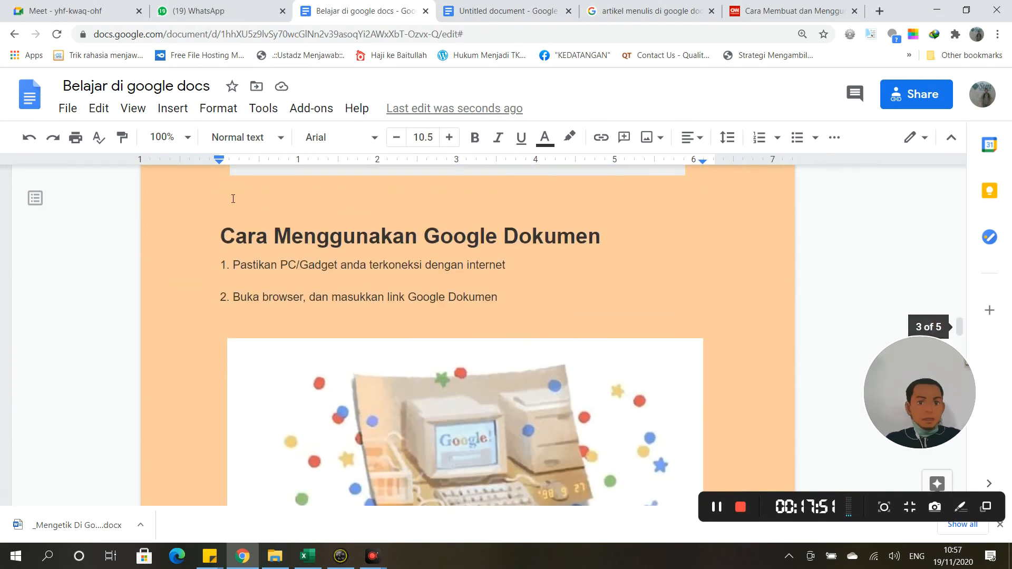
click(100, 108)
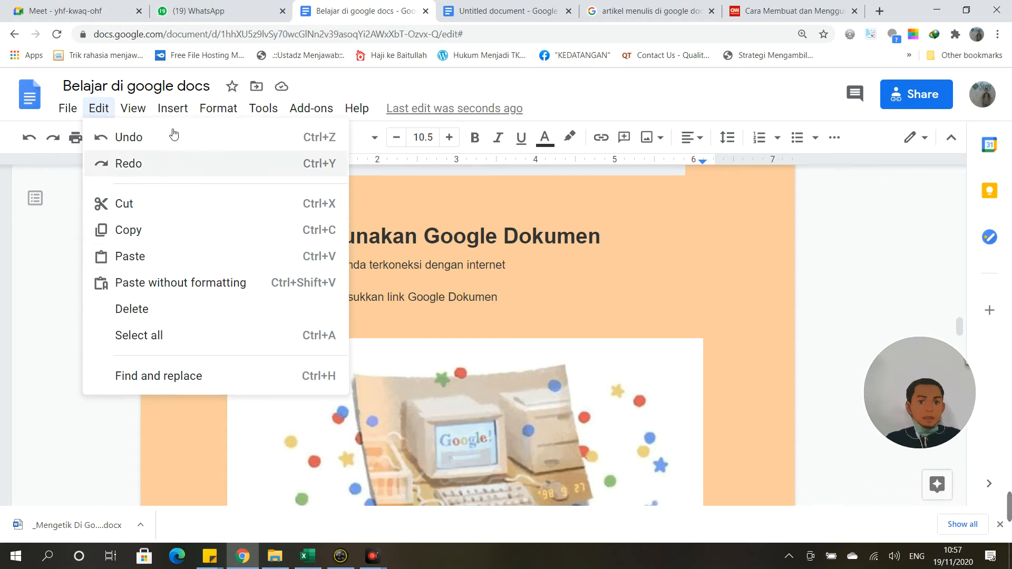
Step: Keep Print layout checked in the View menu, glancing at the Insert menu
mouse_move(143, 110)
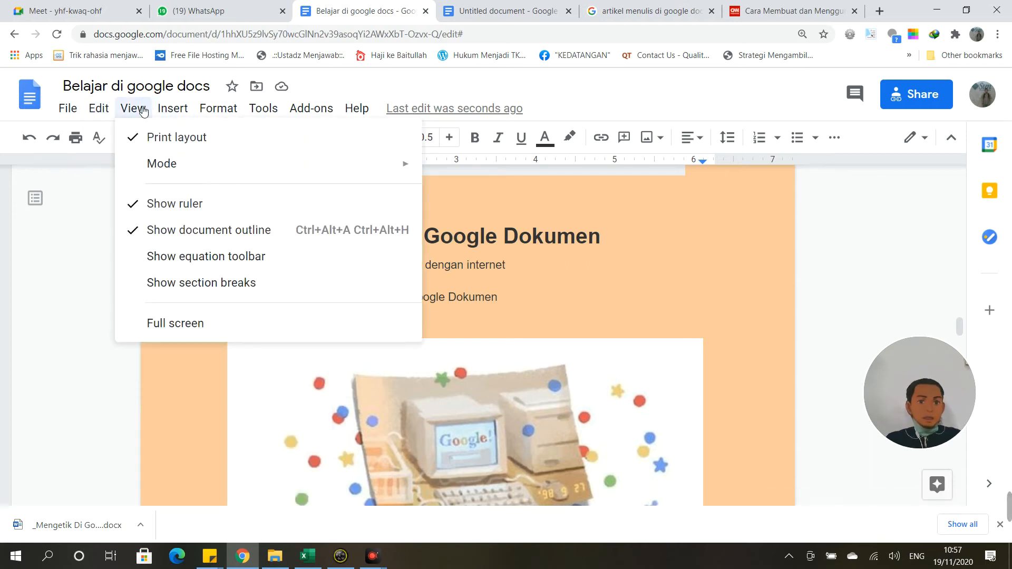
click(154, 138)
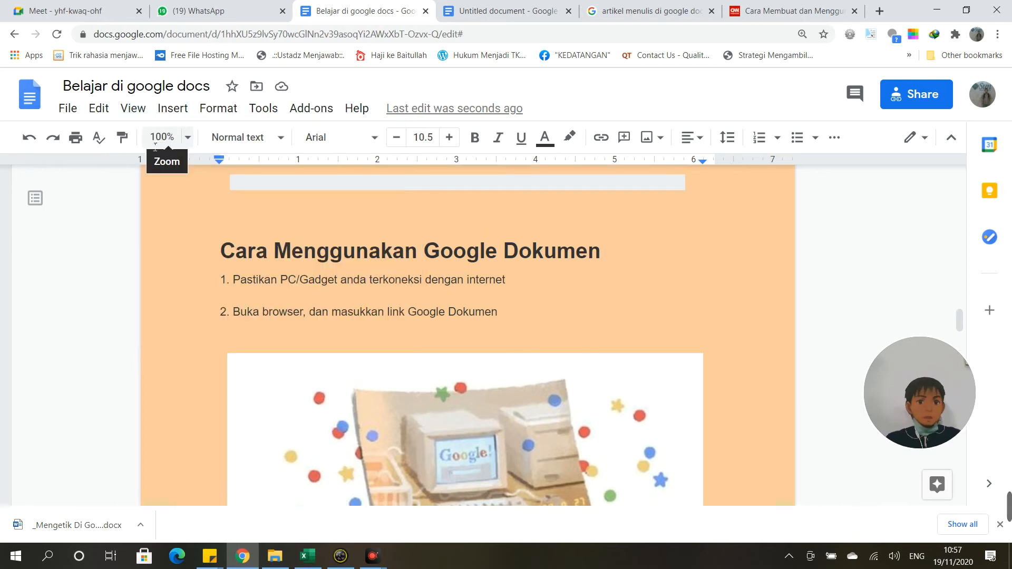
scroll(269, 289, down, 5)
scroll(269, 289, up, 10)
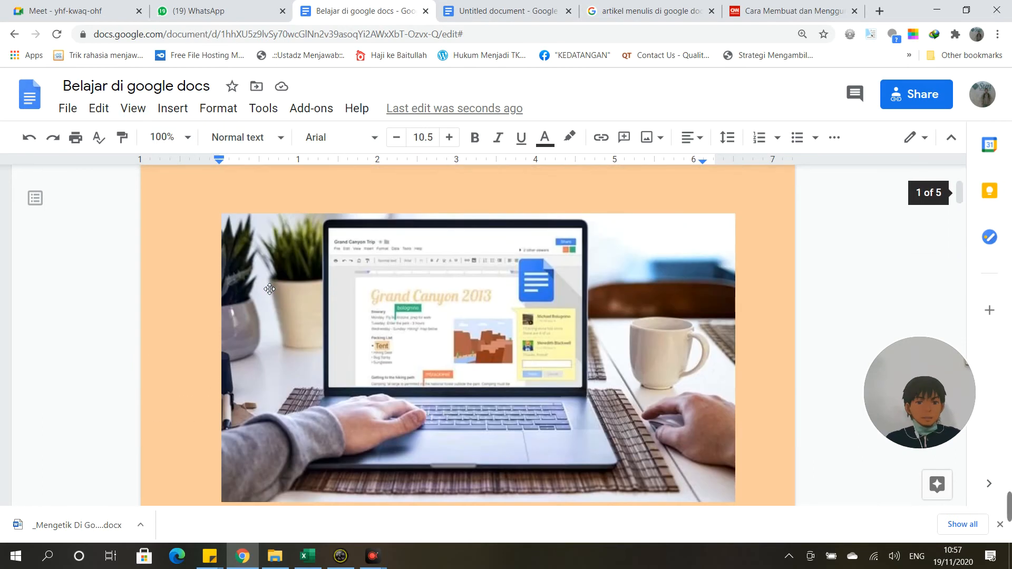
click(168, 110)
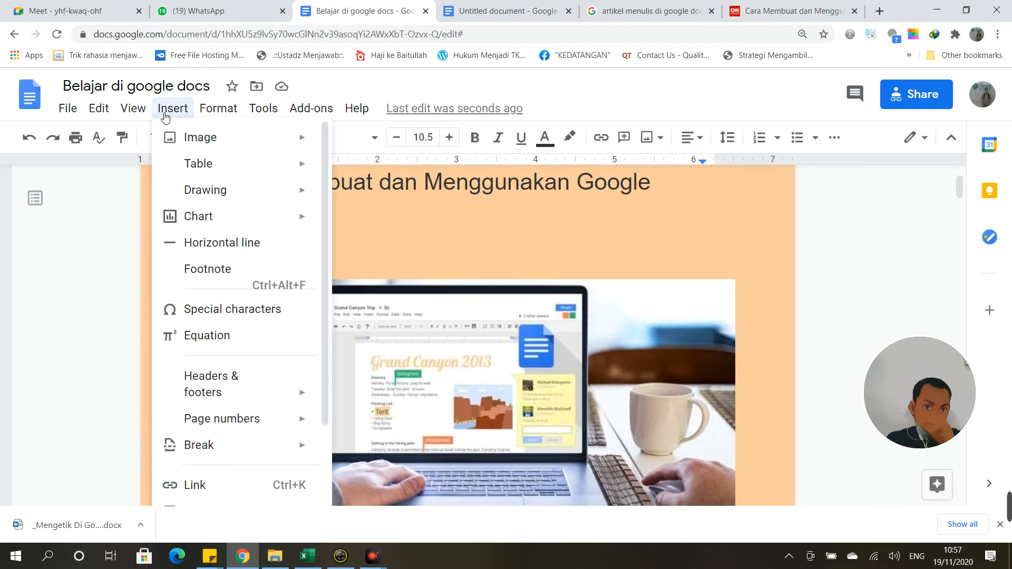
mouse_move(133, 108)
click(151, 141)
Step: Change the document mode from Editing to Suggesting under View > Mode
click(131, 108)
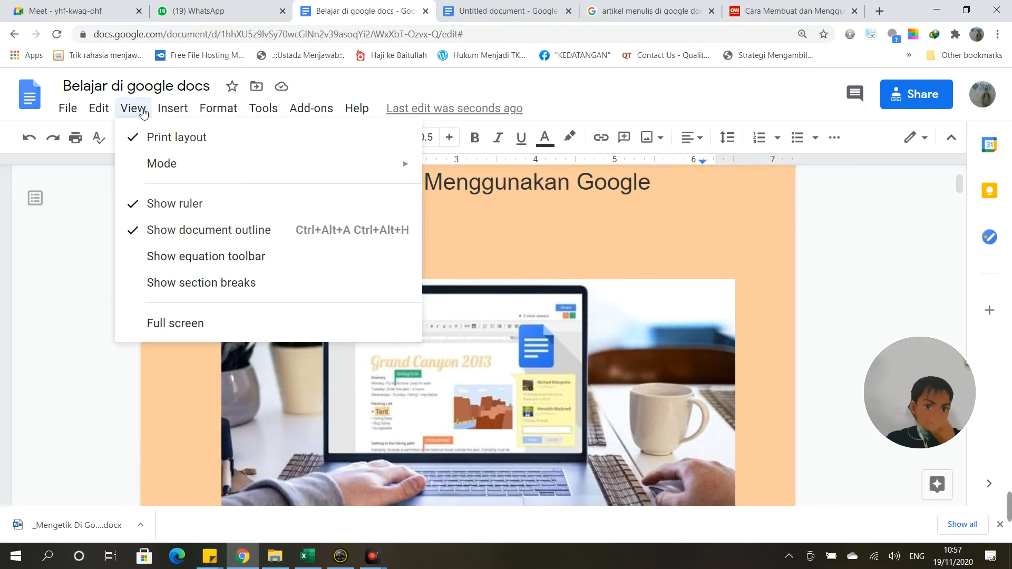
mouse_move(161, 164)
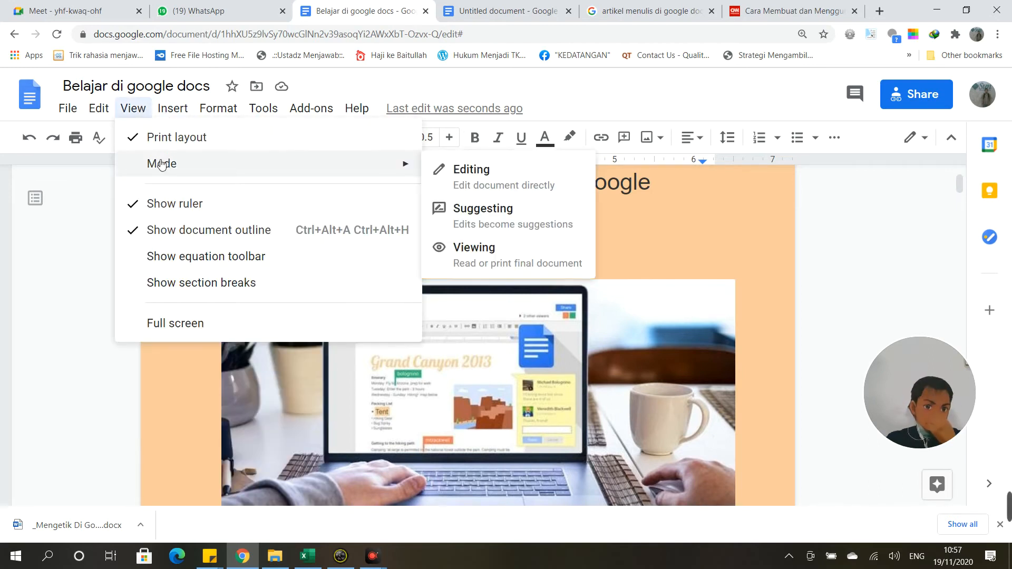
click(467, 179)
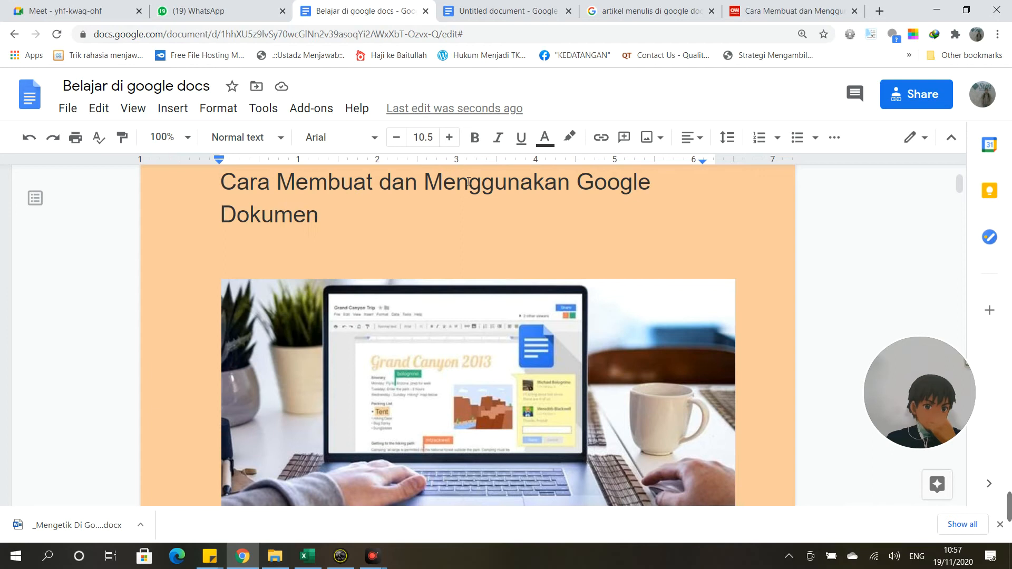
click(141, 110)
mouse_move(357, 176)
click(456, 208)
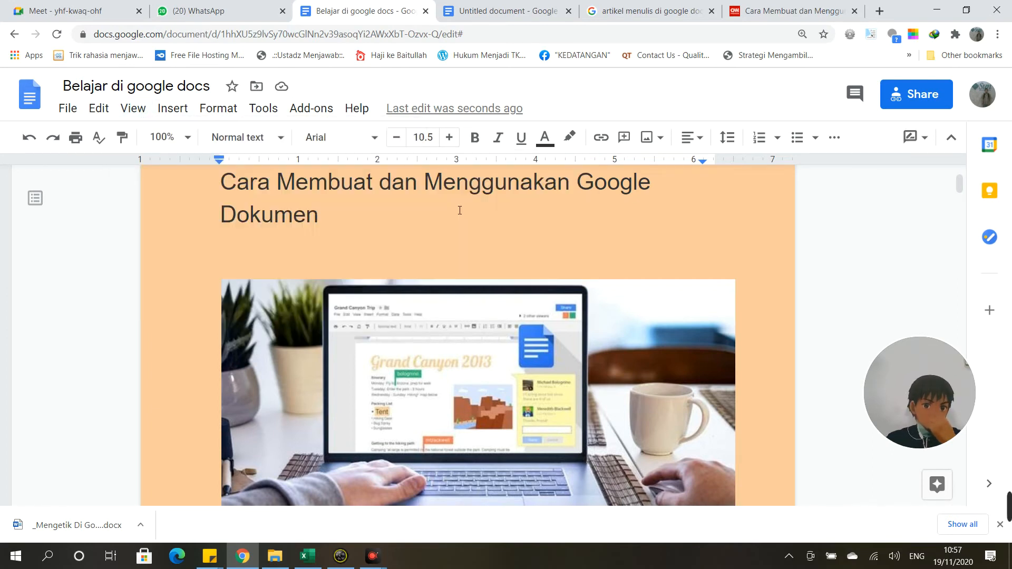
click(137, 114)
mouse_move(203, 170)
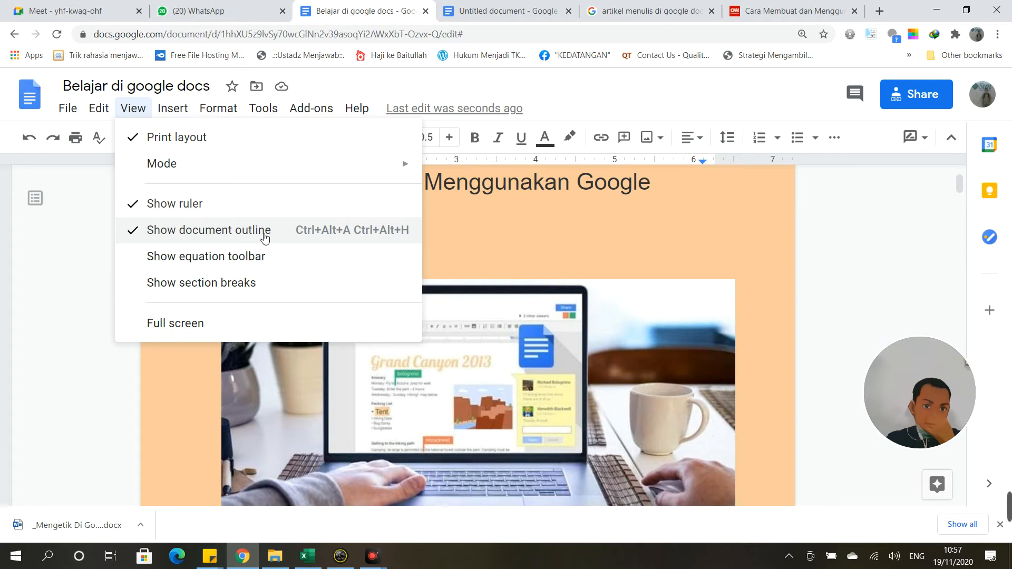
click(178, 206)
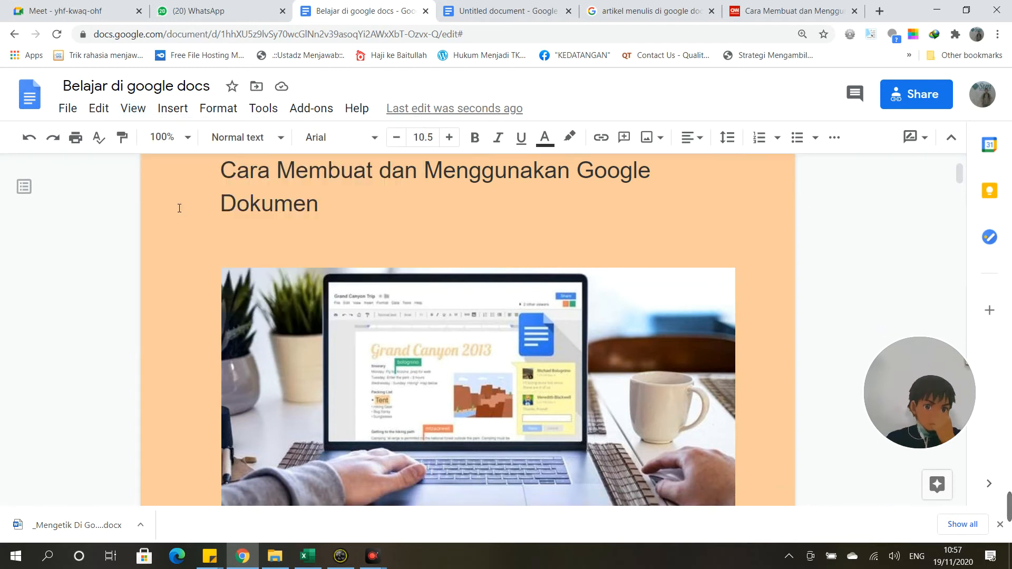
click(144, 109)
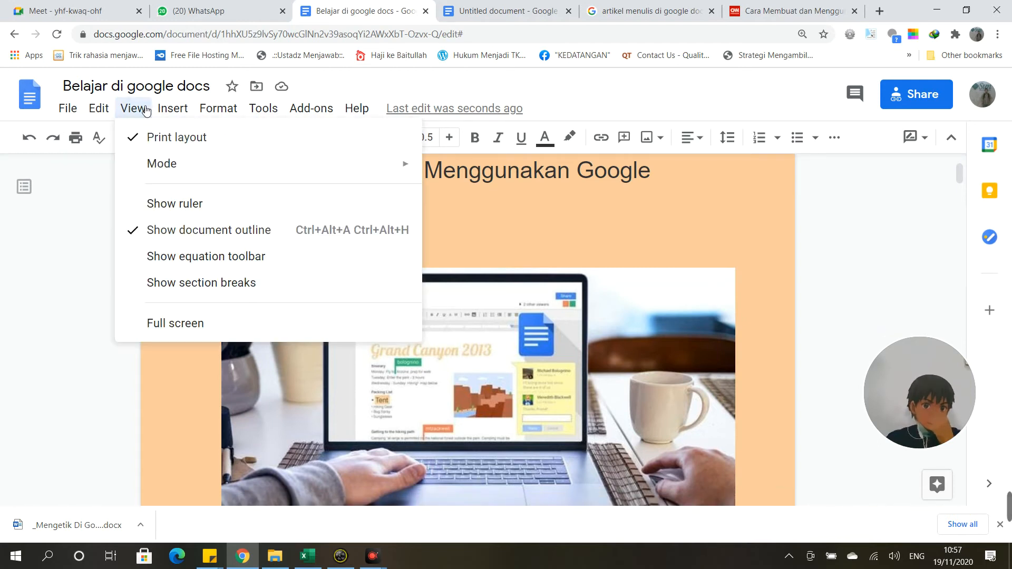
click(161, 204)
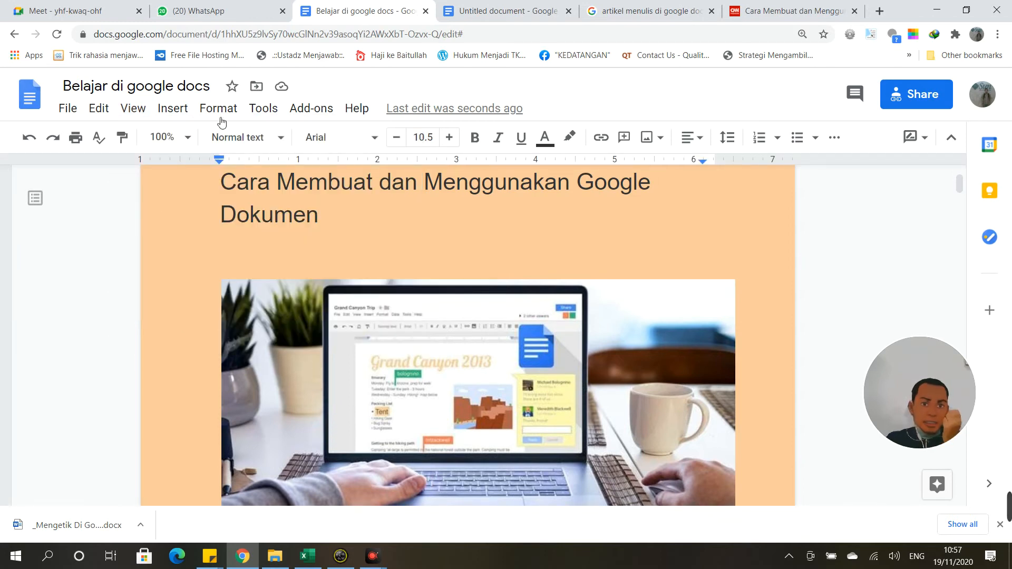
click(134, 108)
click(161, 203)
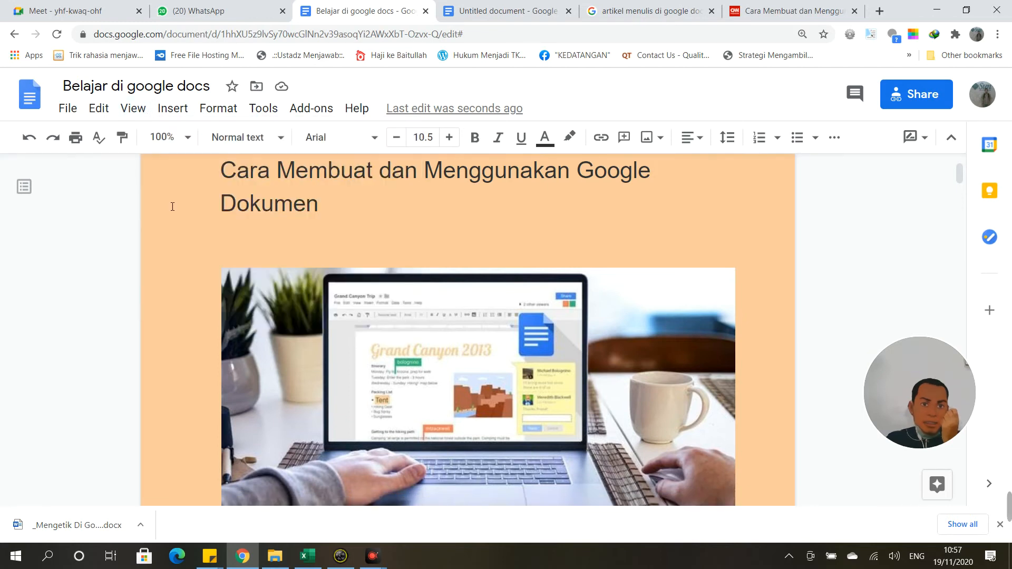
click(141, 113)
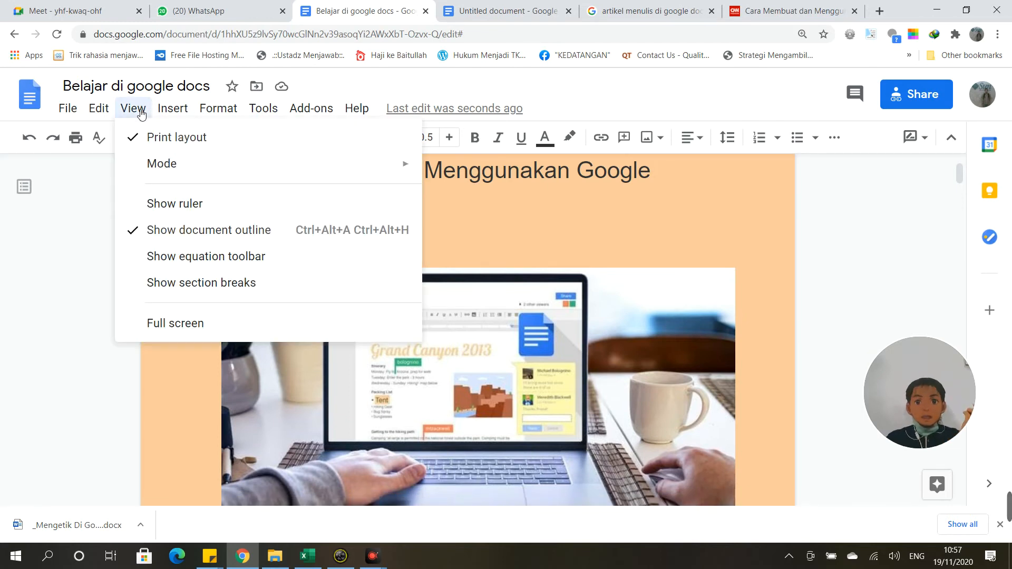
click(163, 204)
scroll(287, 278, up, 1)
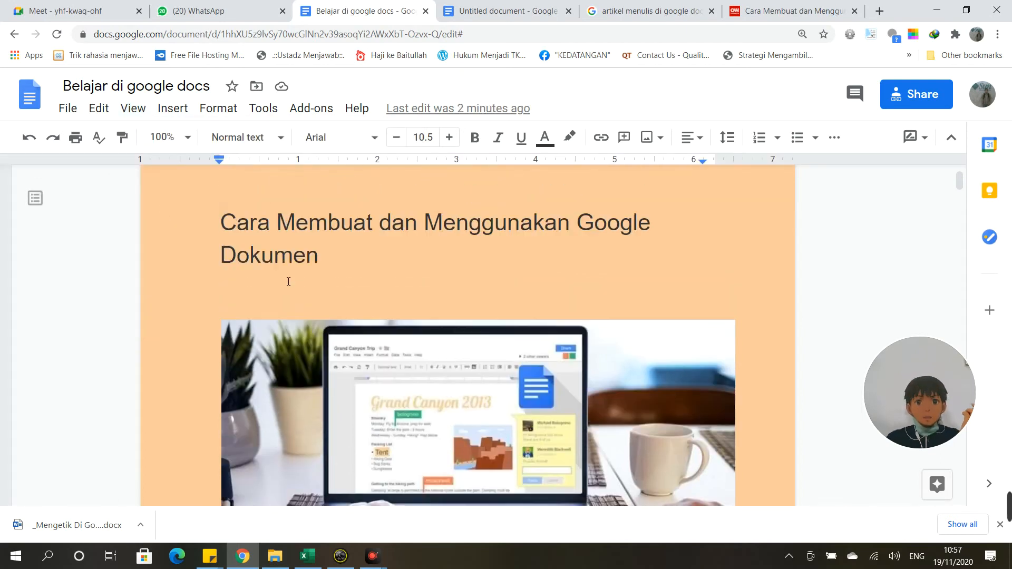
Step: Give the 'Jakarta, CNN Indonesia' paragraph a 0.5-inch first-line indent, undoing a stray margin change
scroll(275, 303, down, 6)
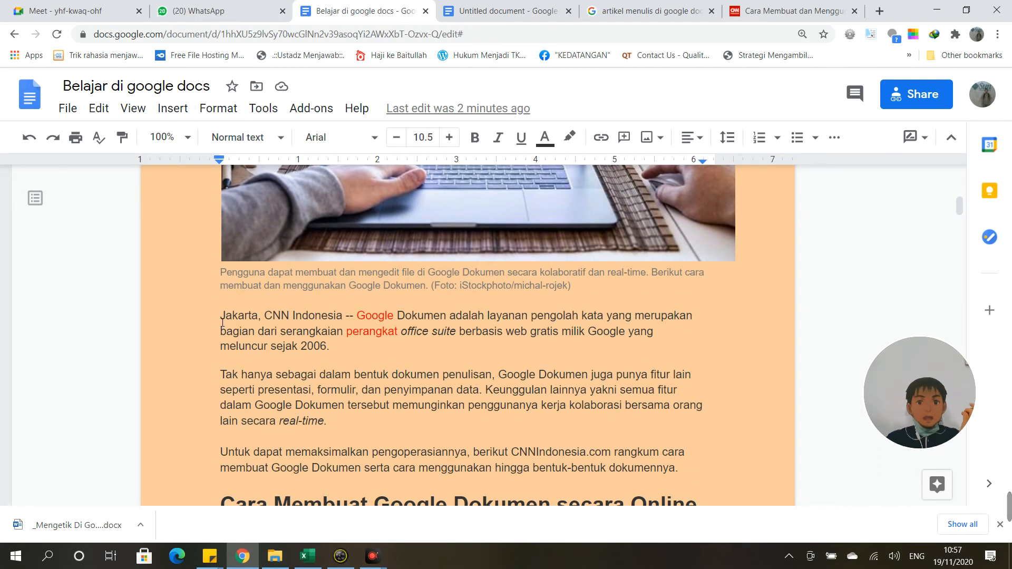
click(222, 321)
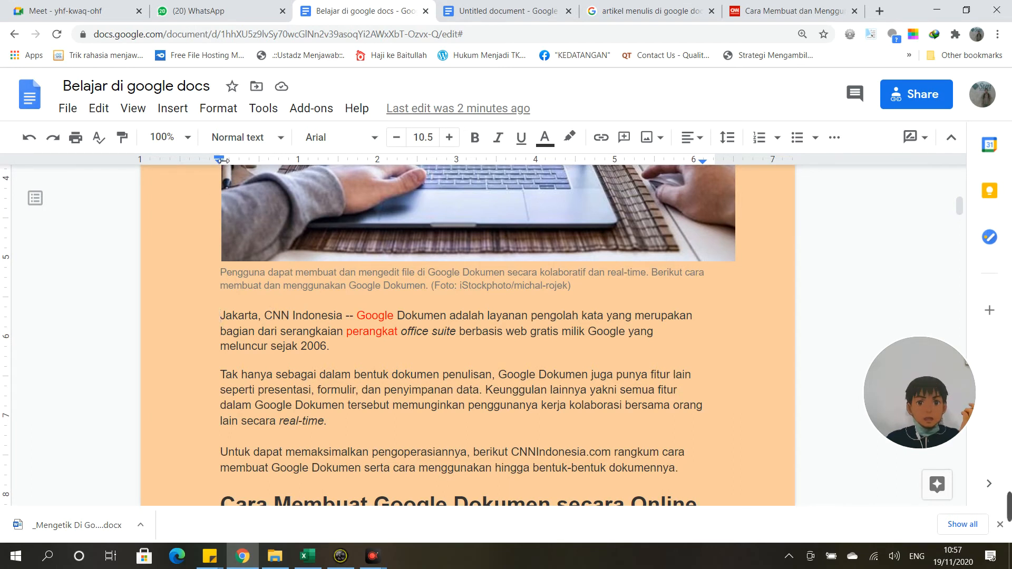
mouse_move(222, 160)
mouse_down()
mouse_move(279, 162)
mouse_move(229, 163)
mouse_up()
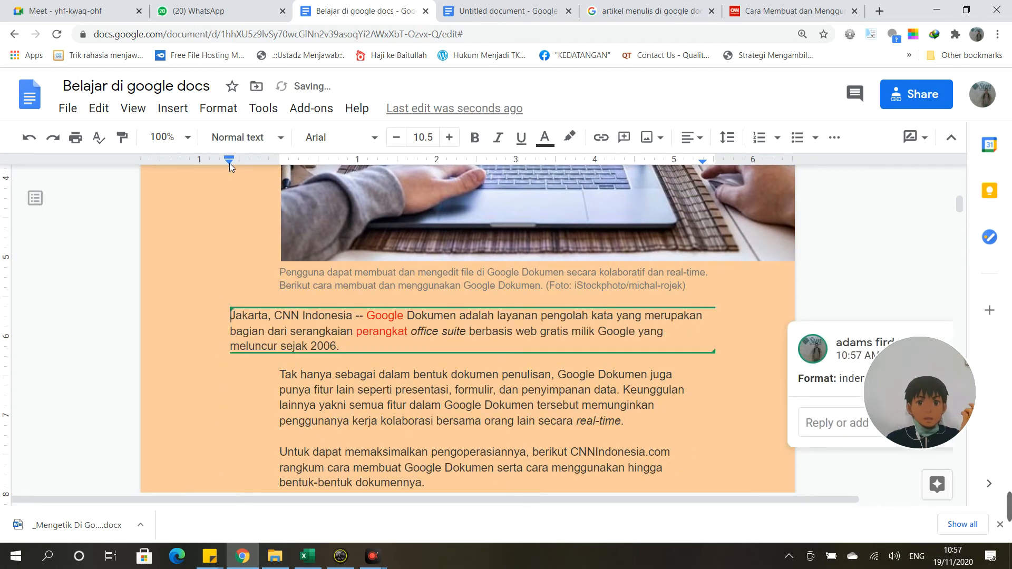
key(ctrl+z)
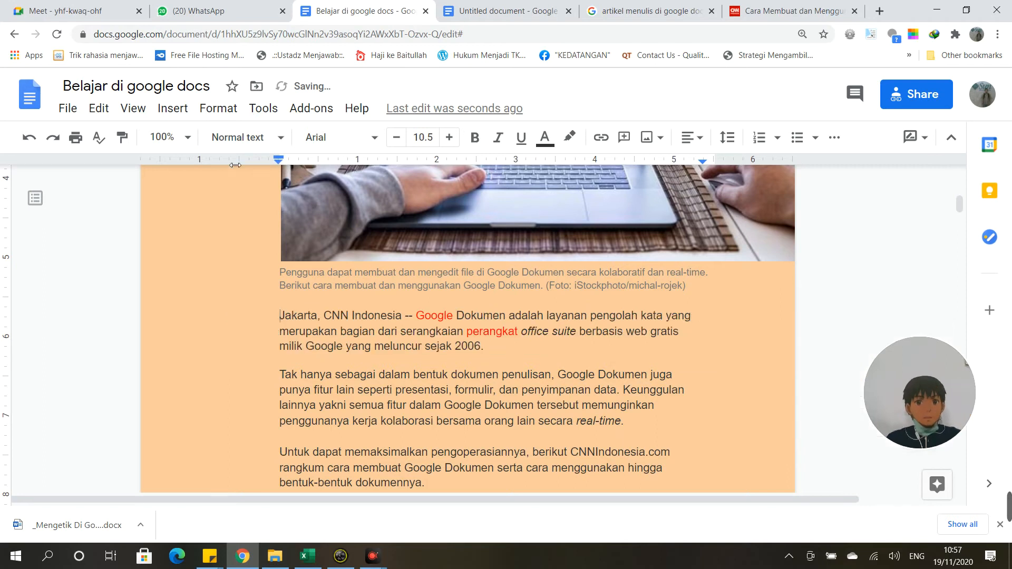
drag(235, 165, 232, 169)
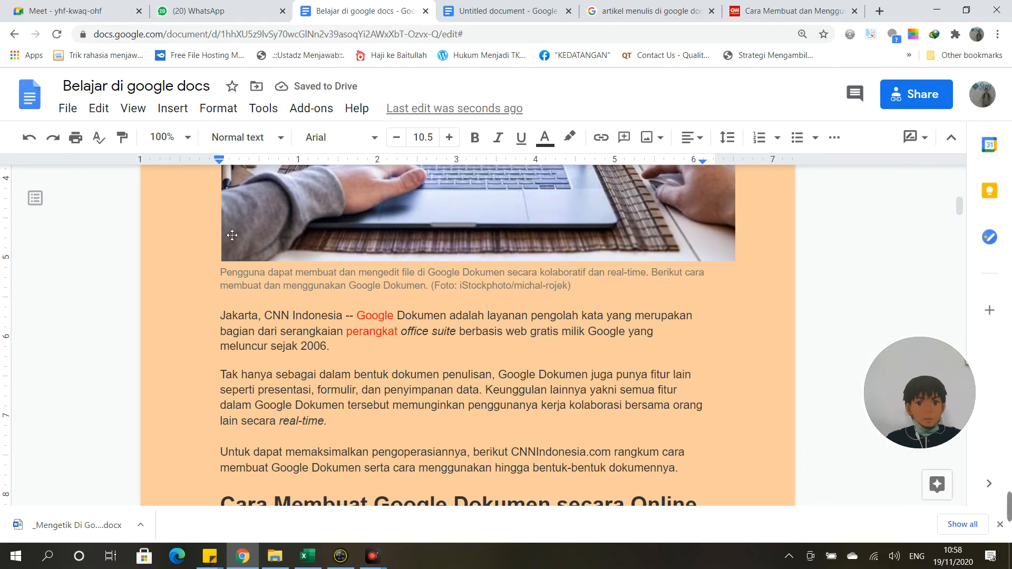
key(Tab)
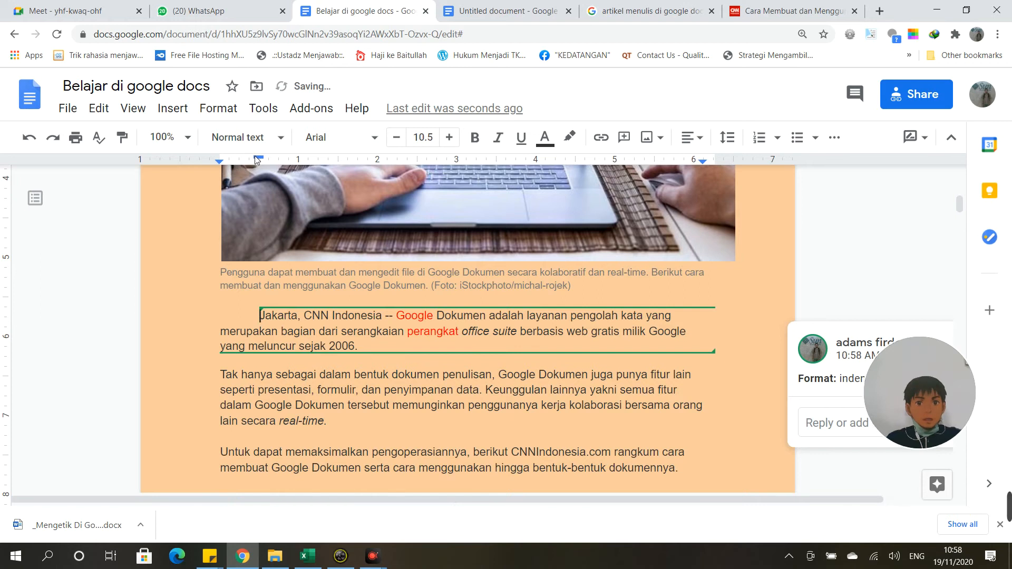
mouse_move(255, 156)
mouse_down()
mouse_move(307, 157)
mouse_move(258, 160)
mouse_up()
right_click(252, 160)
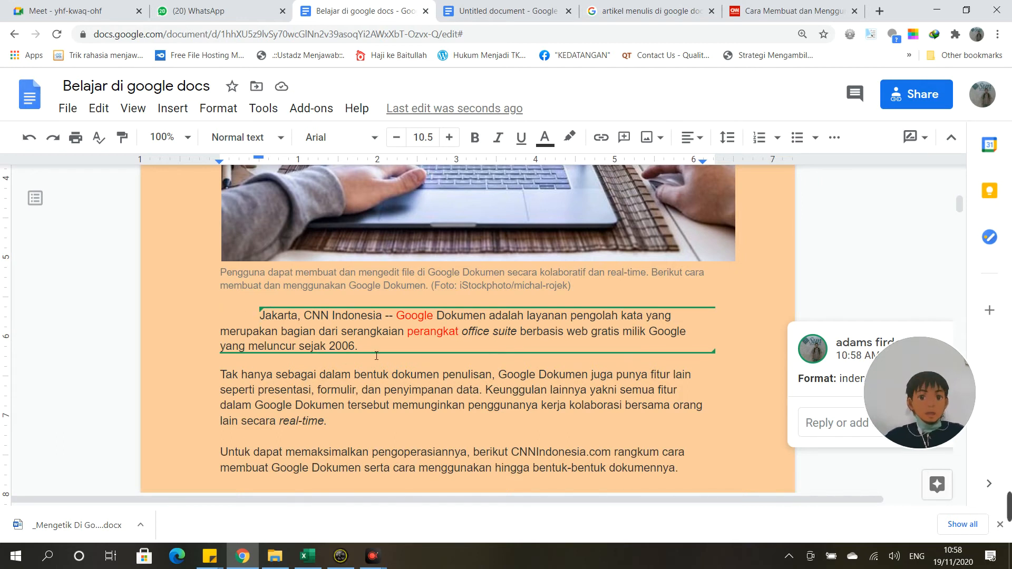
Step: Justify the whole Jakarta paragraph using the Align dropdown
drag(358, 346, 251, 321)
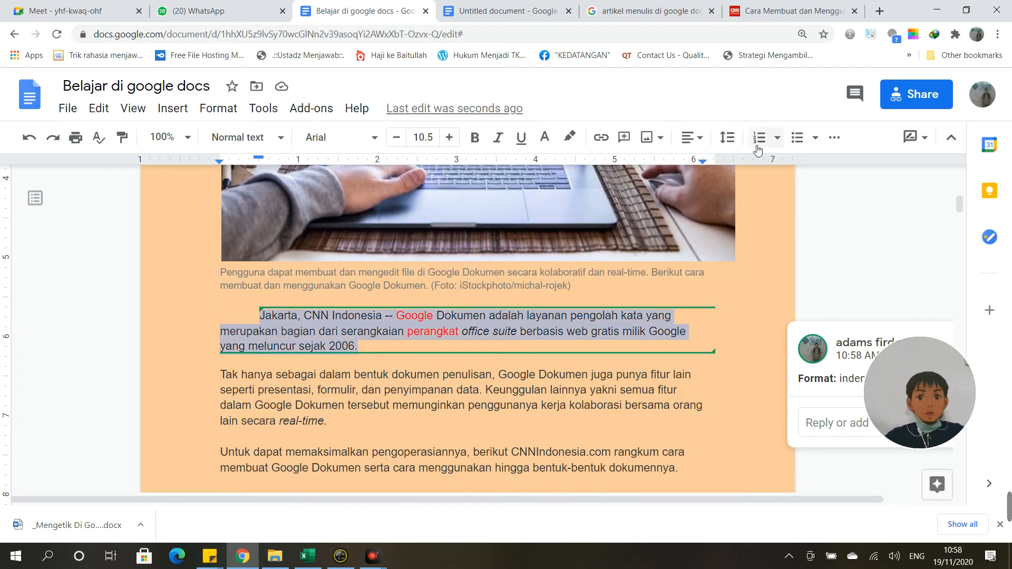
click(699, 138)
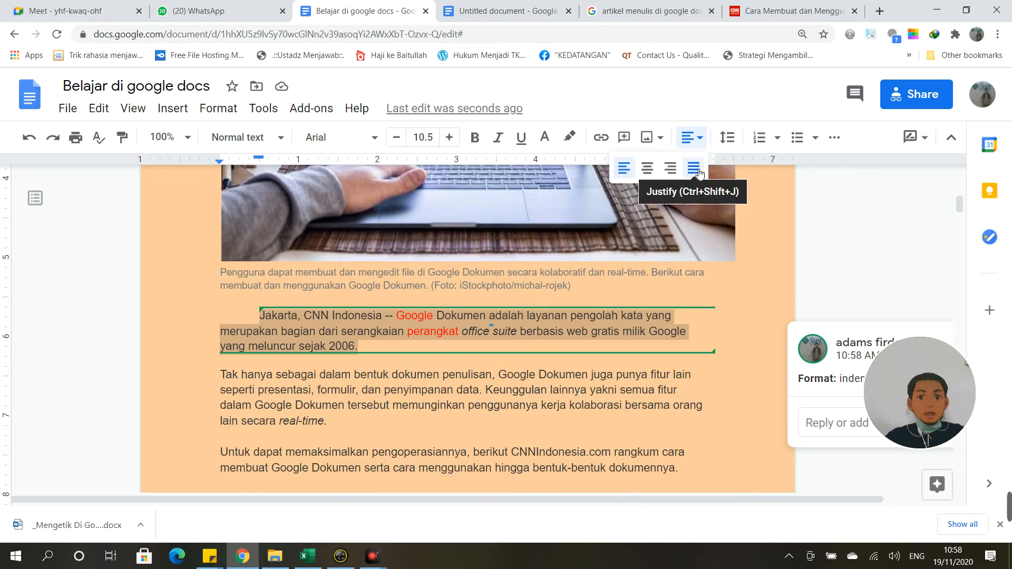
click(683, 169)
click(389, 355)
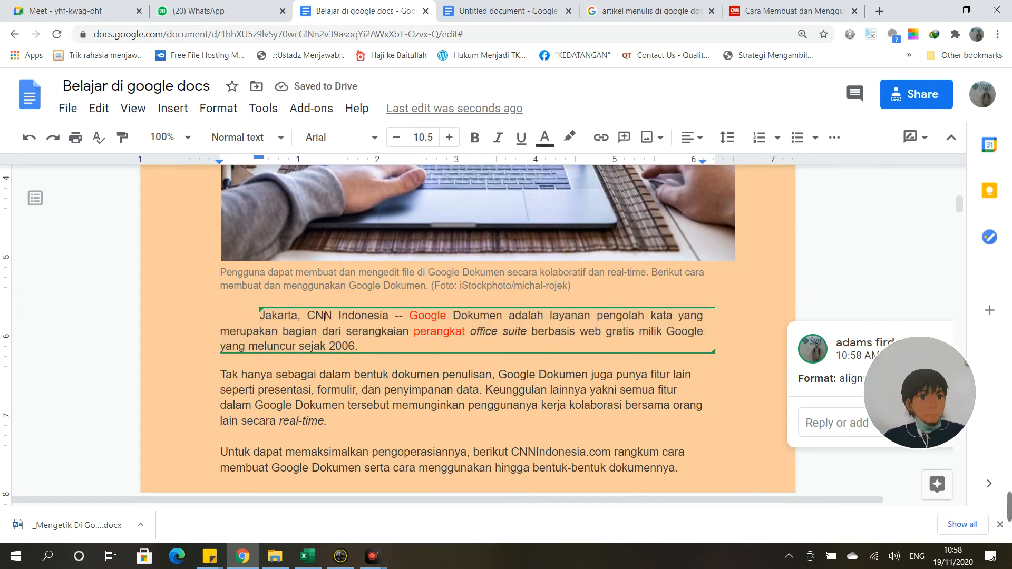
scroll(282, 315, up, 4)
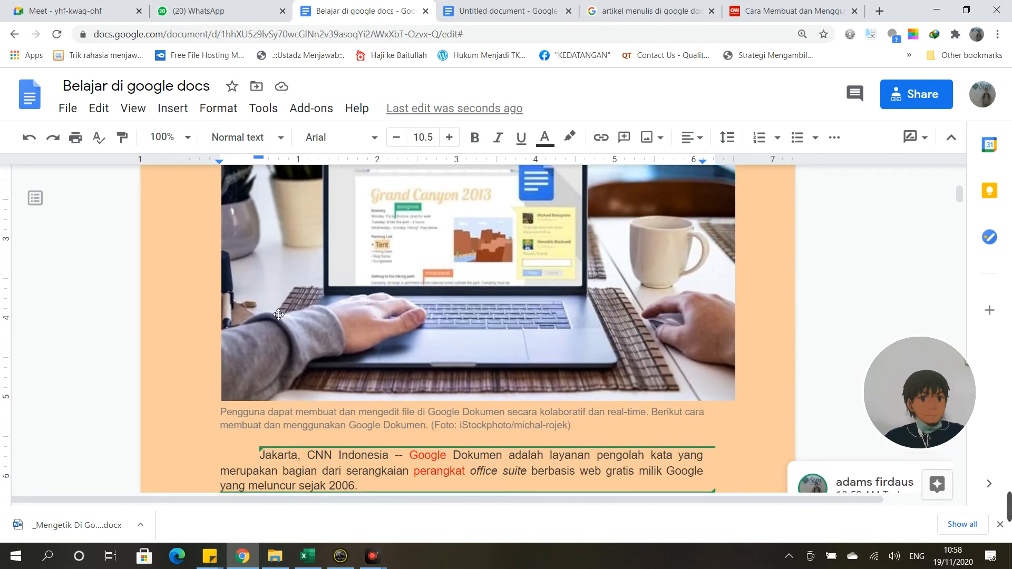
click(92, 117)
mouse_move(143, 112)
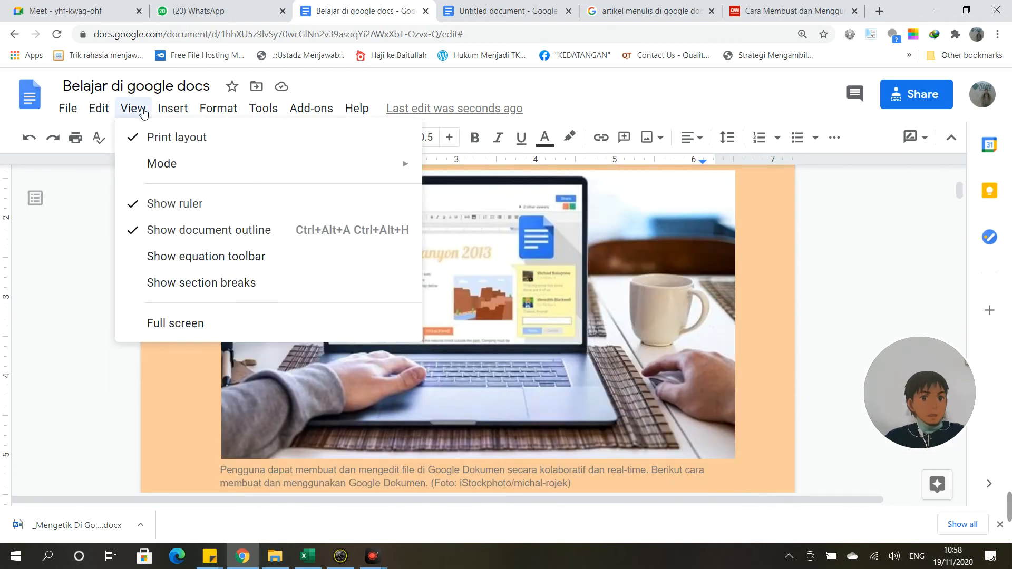
Step: Hide the document outline panel and show it again
click(171, 237)
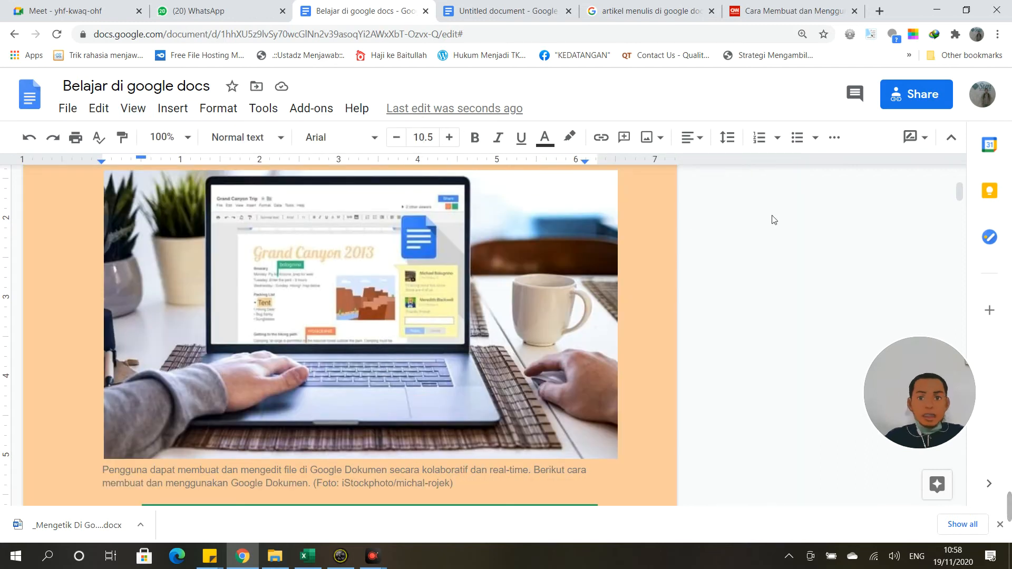
click(134, 108)
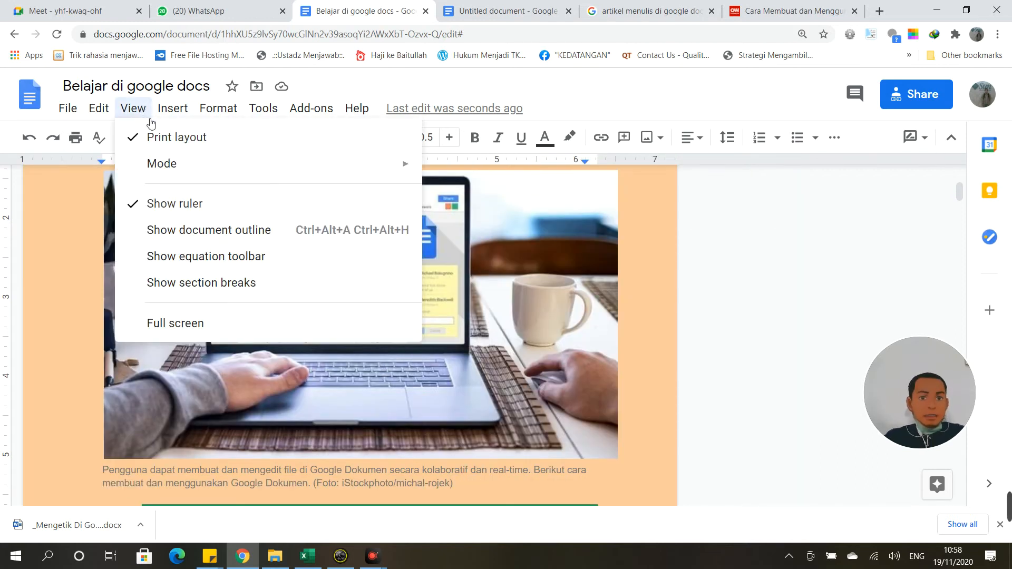
click(176, 235)
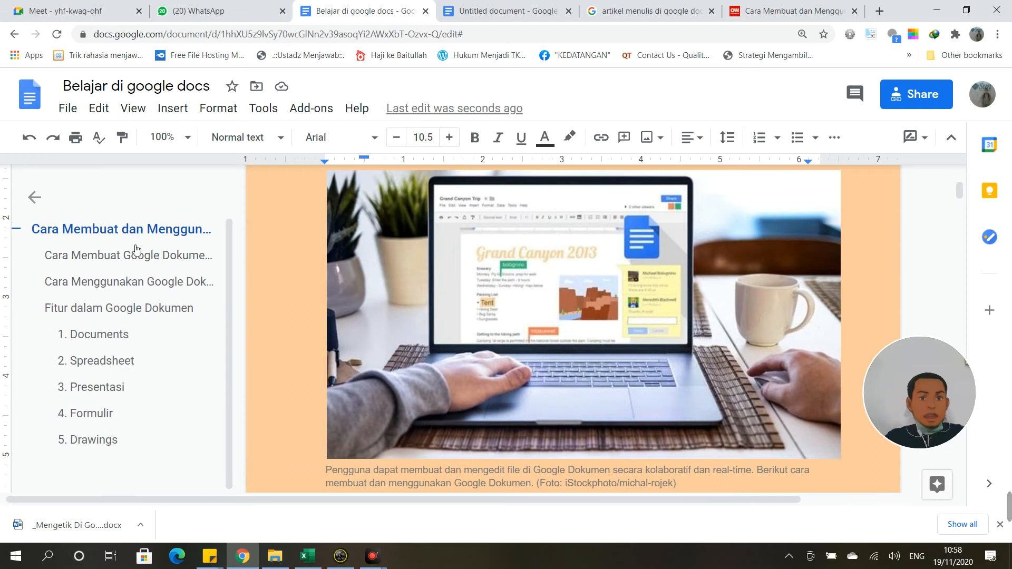
Step: Jump through the outline headings, from the title down to '3. Presentasi'
click(121, 259)
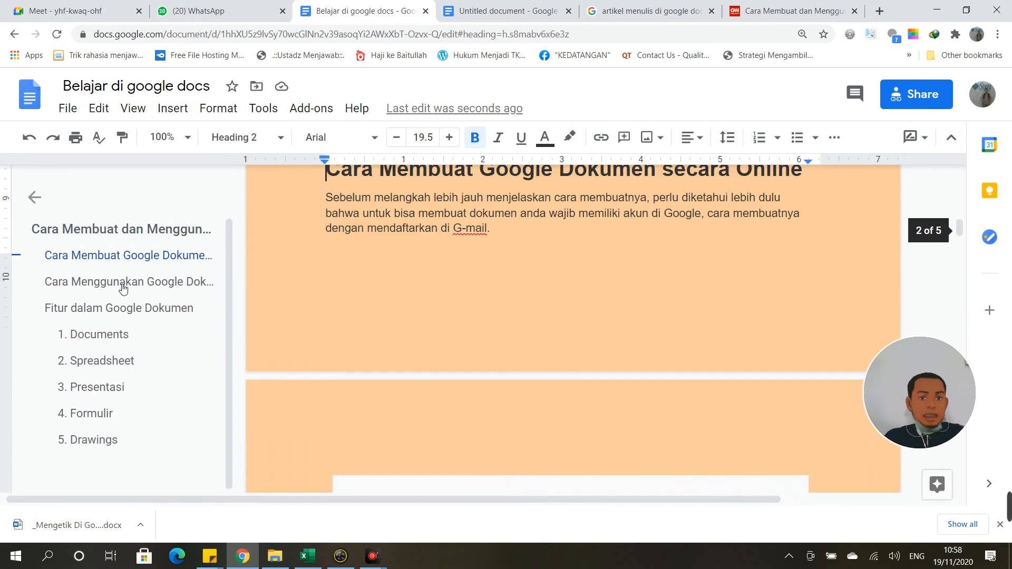
click(124, 288)
click(119, 308)
scroll(165, 337, up, 7)
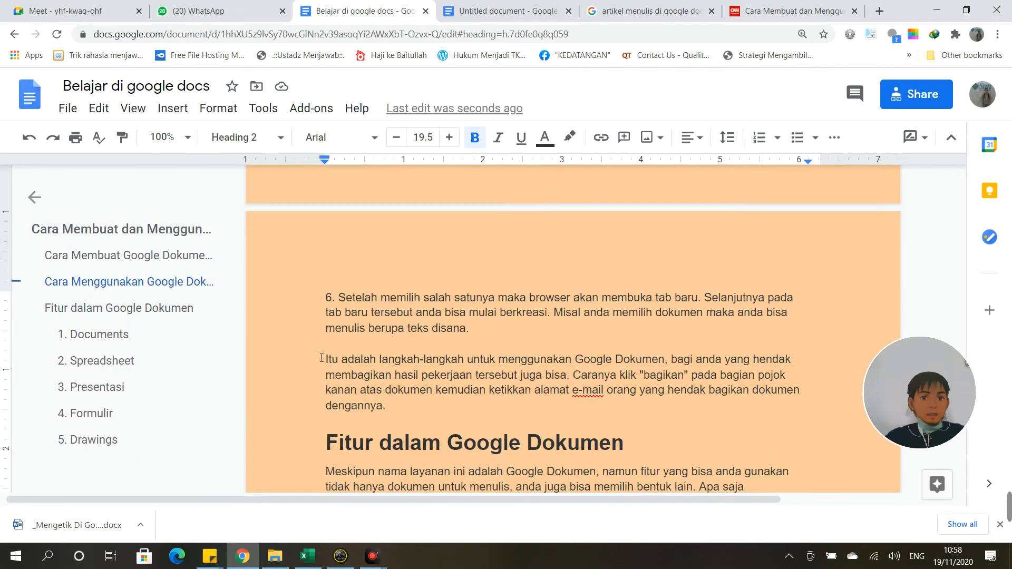
click(113, 235)
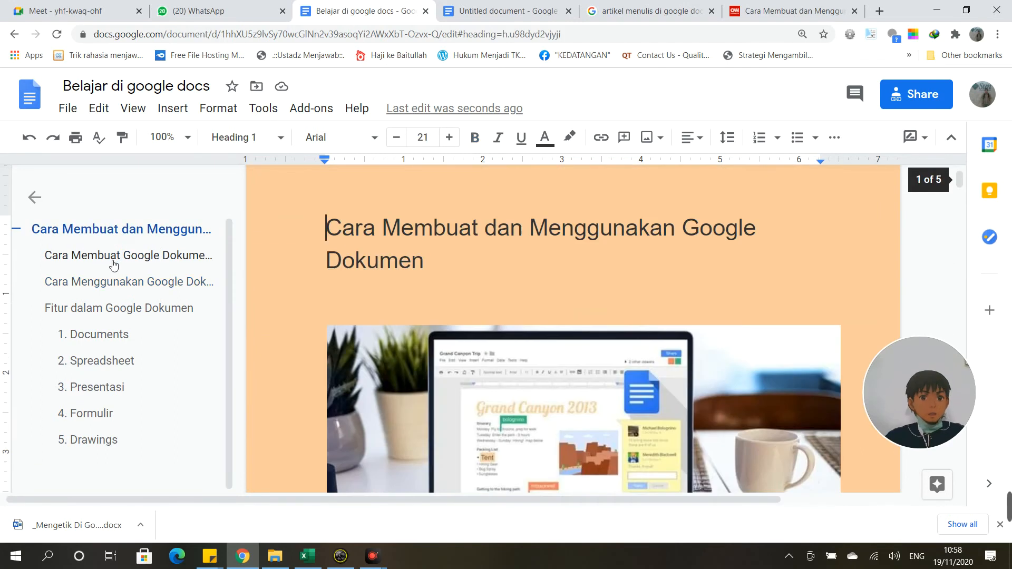
click(114, 261)
click(117, 280)
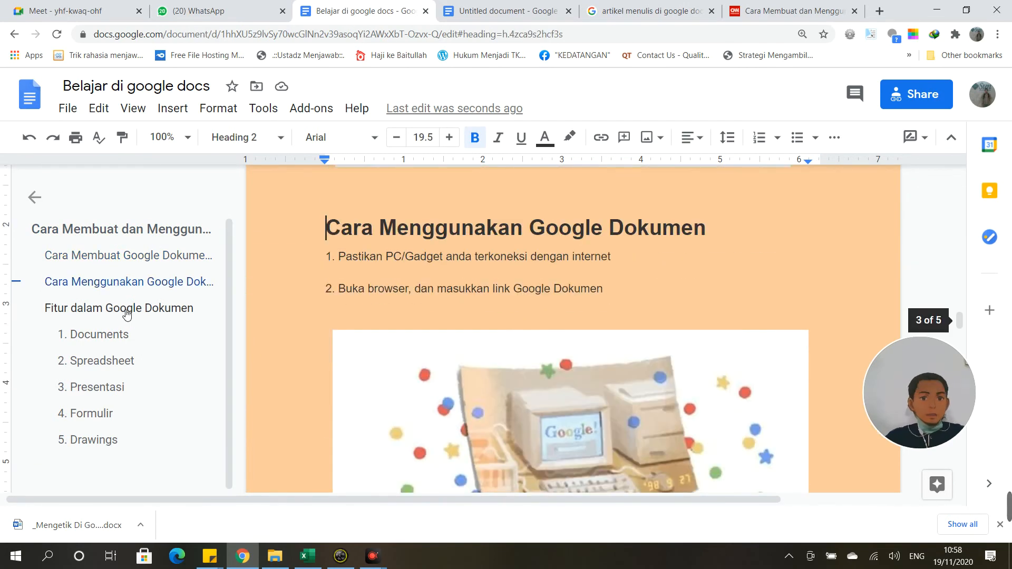
click(127, 311)
click(122, 333)
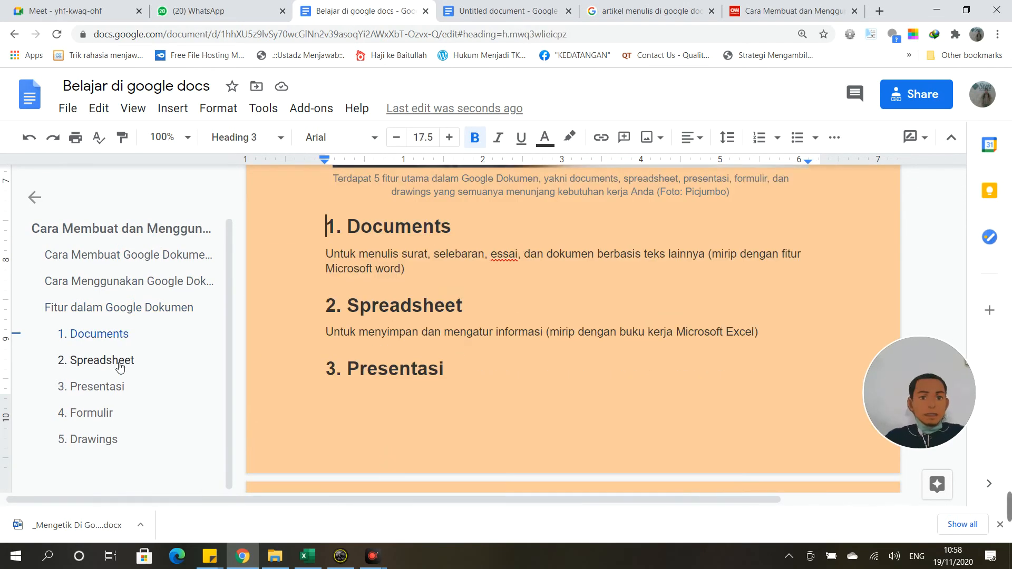
click(121, 361)
click(122, 397)
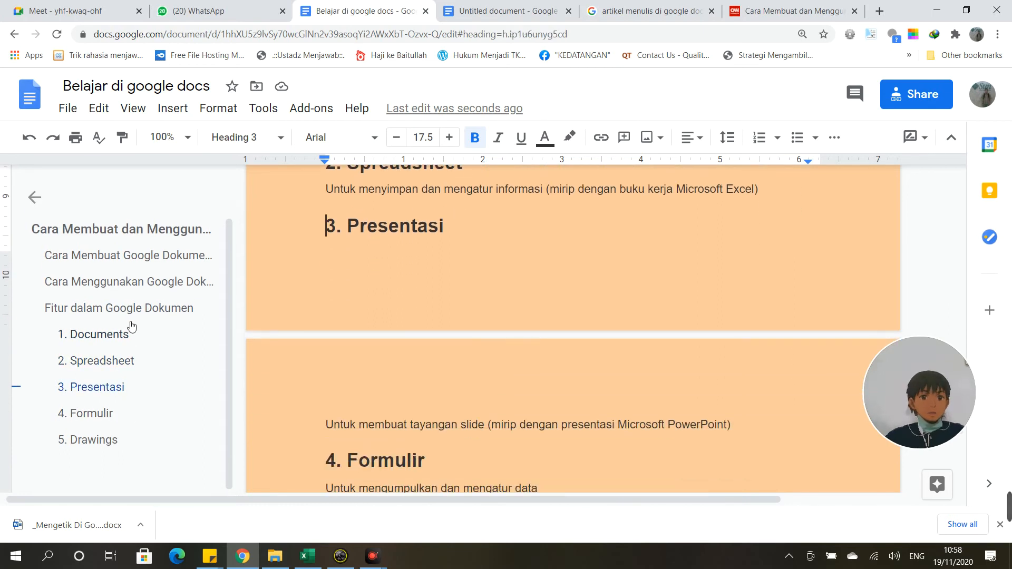
Step: Turn the equation toolbar on, then hide it again
click(134, 108)
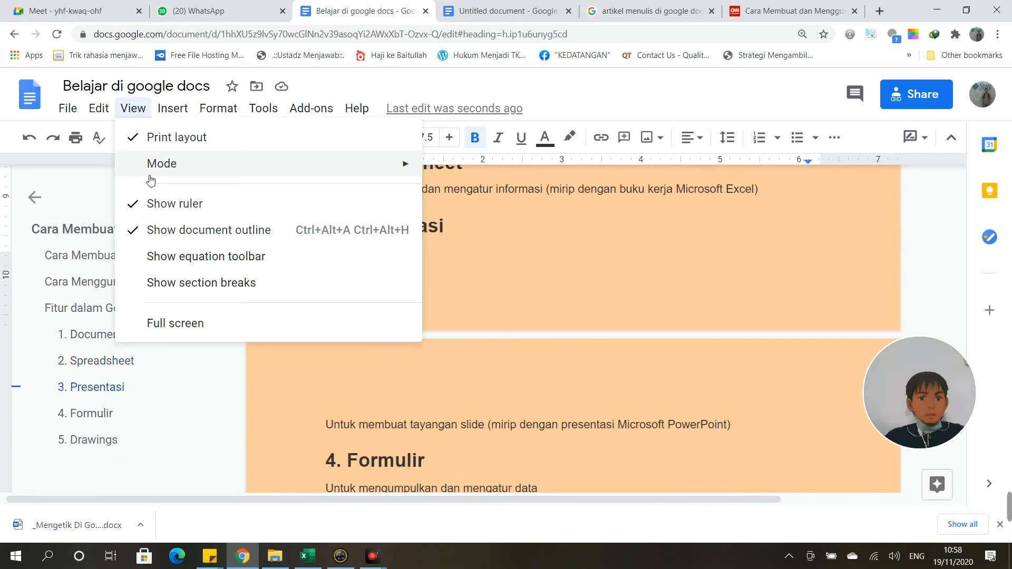
click(156, 258)
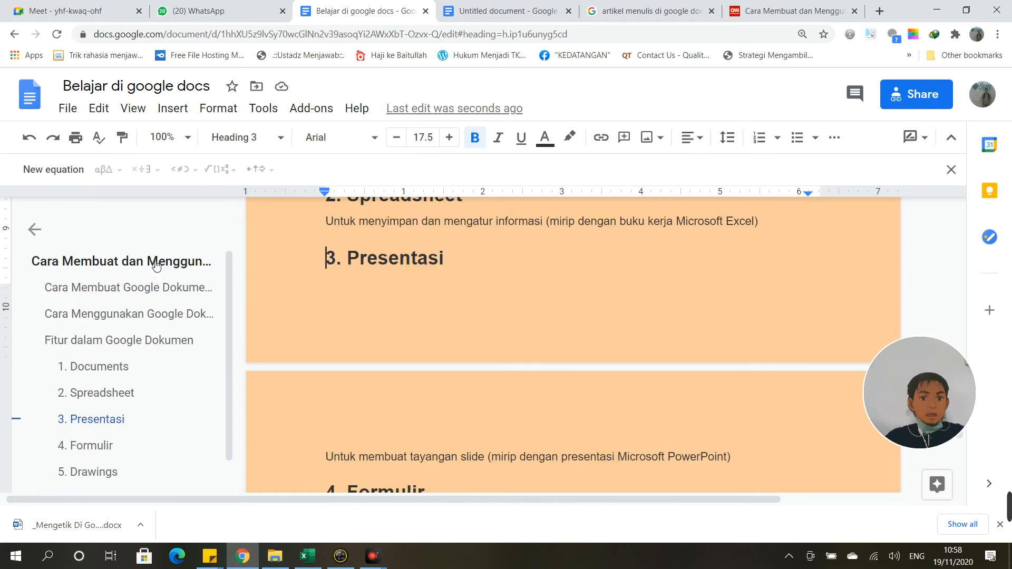
click(141, 111)
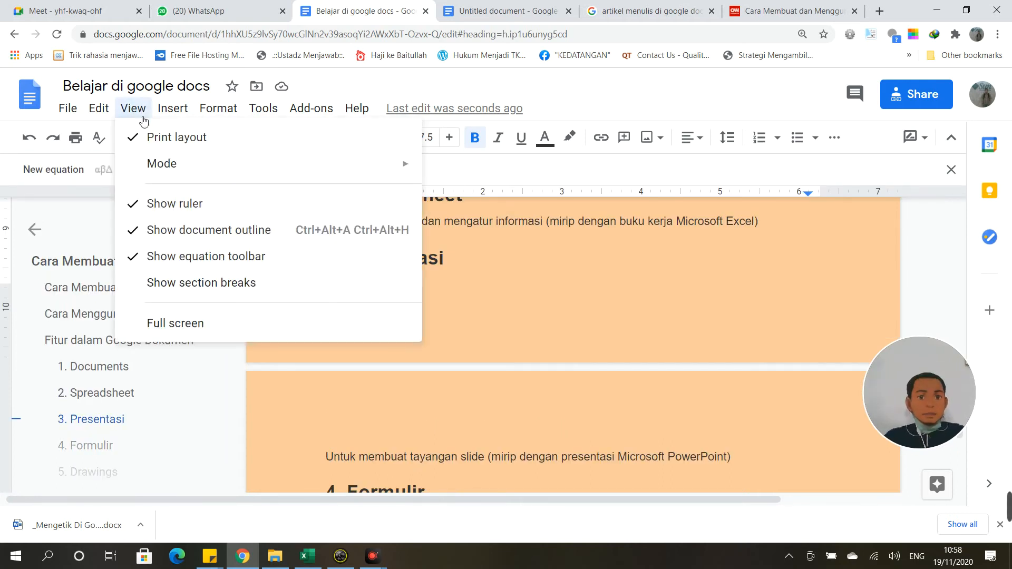
click(143, 262)
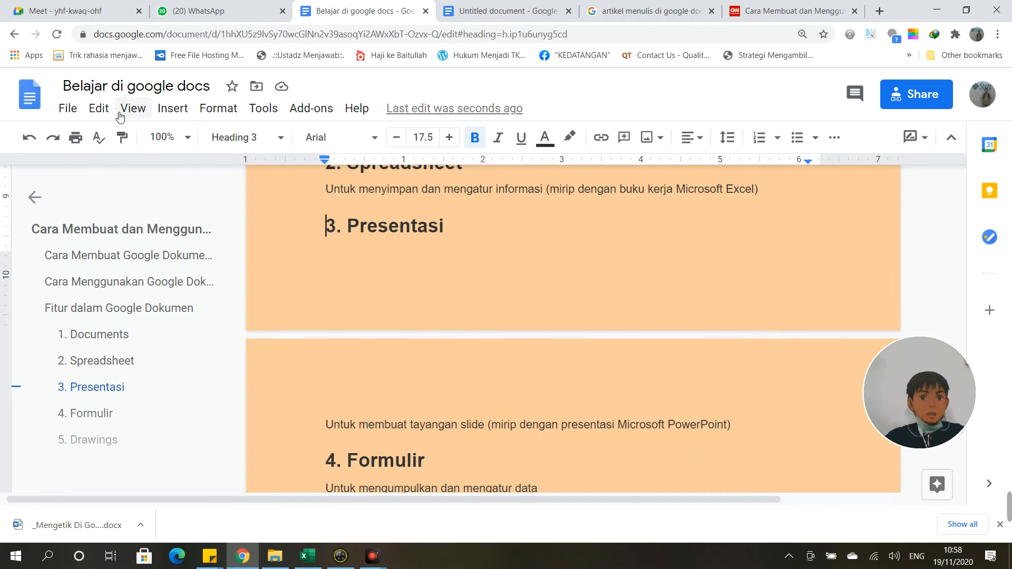
Step: Enter full screen, dismiss the hidden-controls notice, and exit with Esc
click(138, 111)
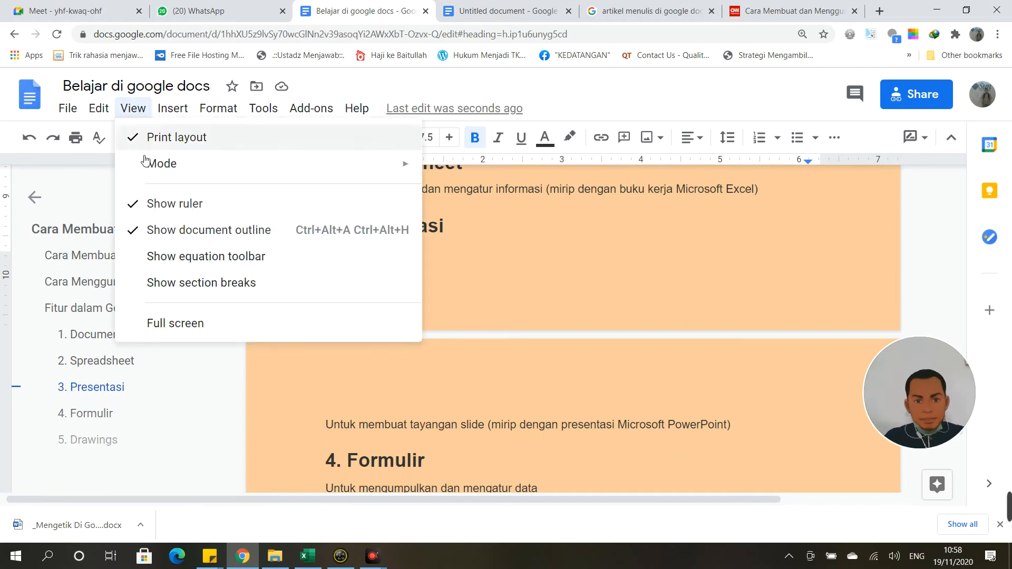
click(174, 329)
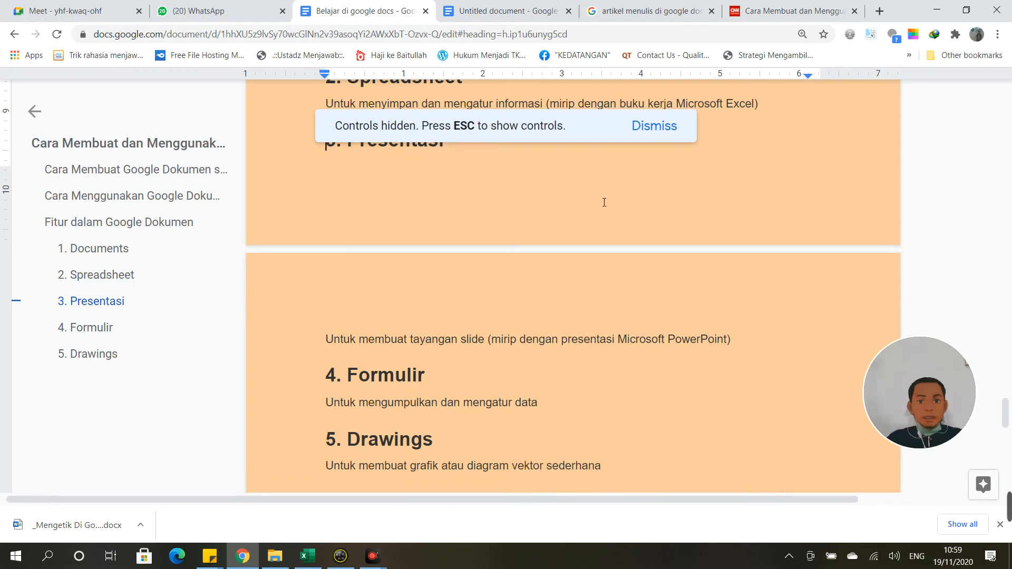
click(654, 135)
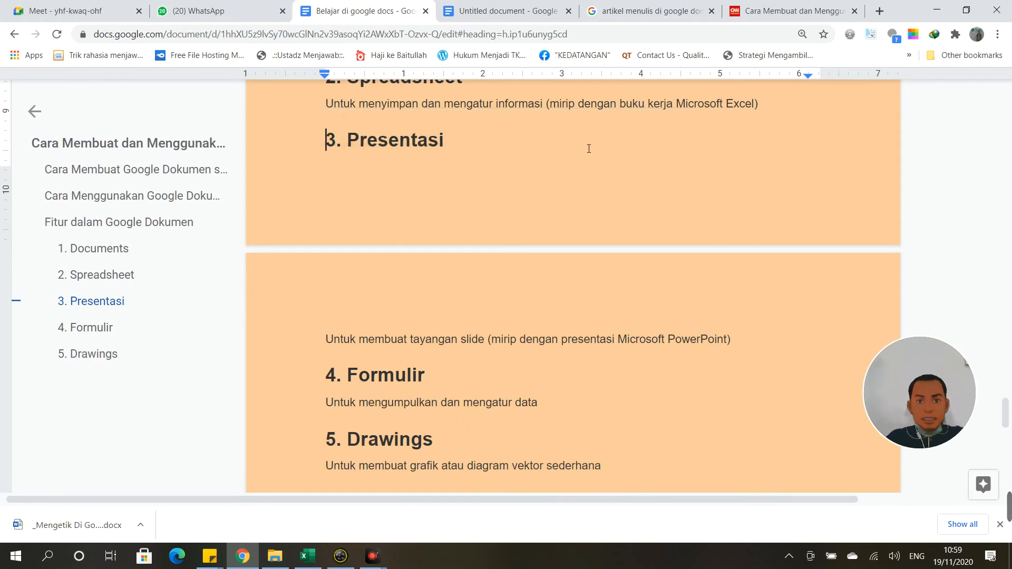
scroll(519, 191, up, 8)
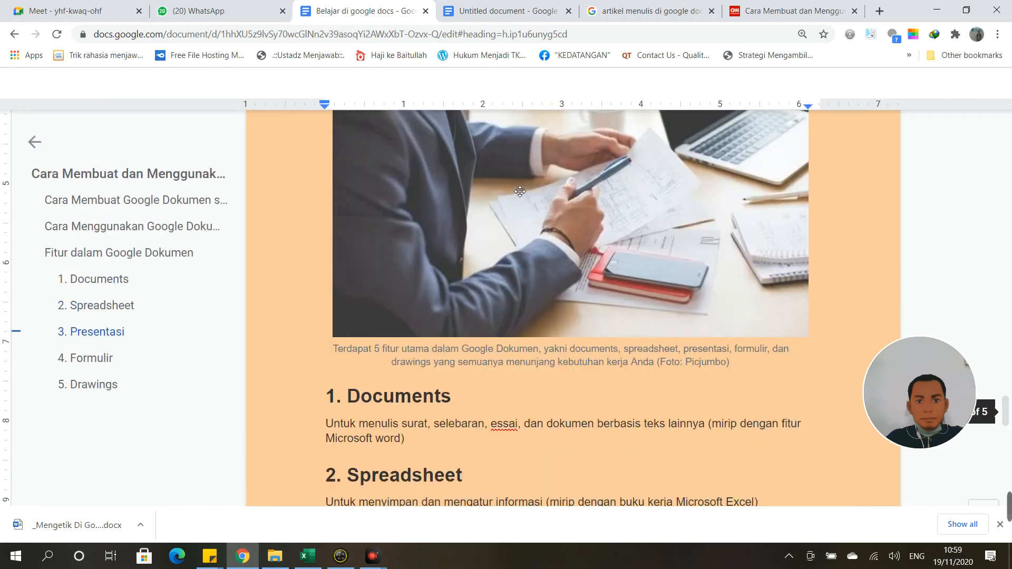
key(Escape)
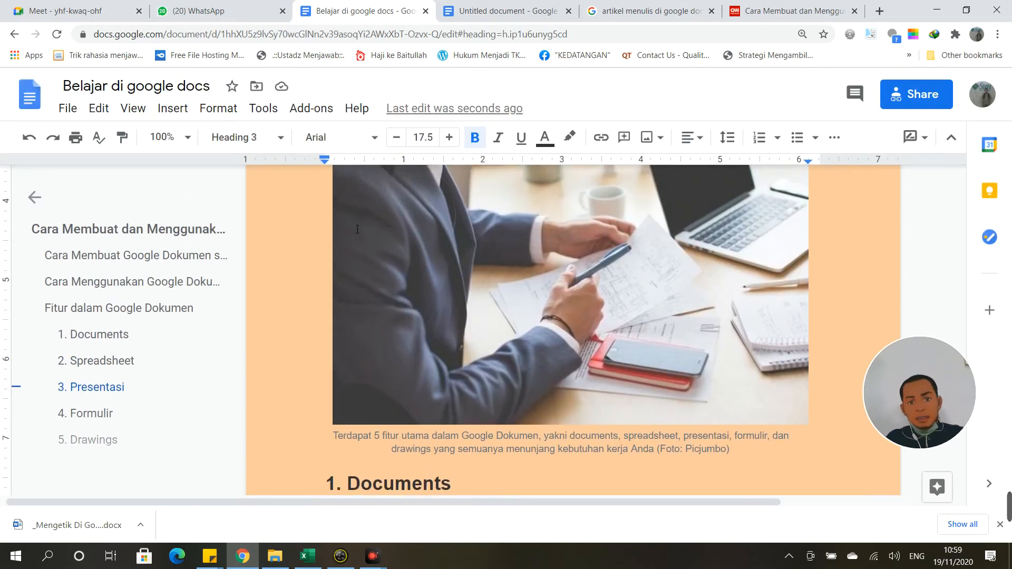
scroll(357, 230, up, 10)
scroll(357, 230, up, 4)
click(133, 108)
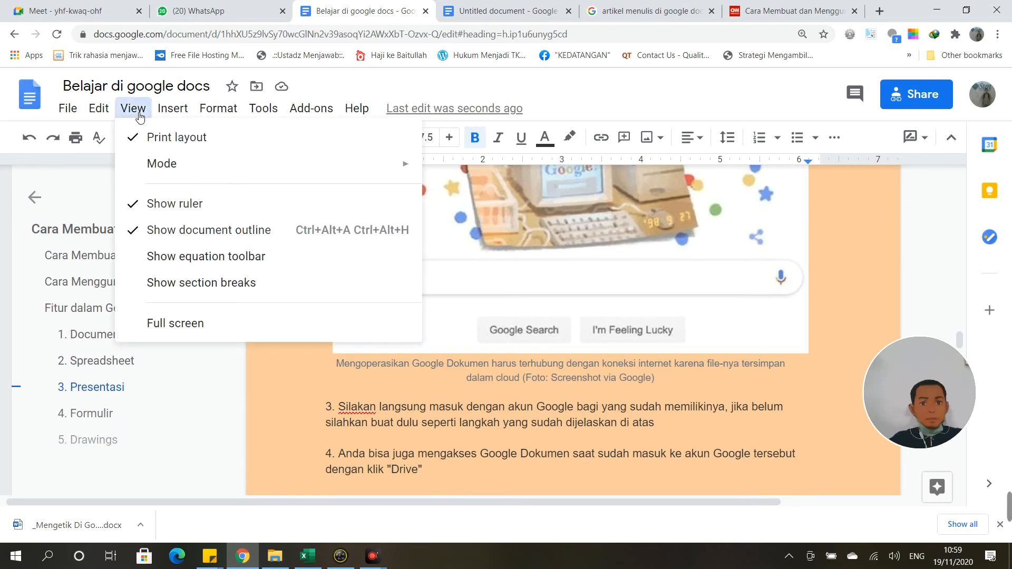
Step: Look through the Insert and Tools menus, then choose Insert > Image > Search the web
click(172, 108)
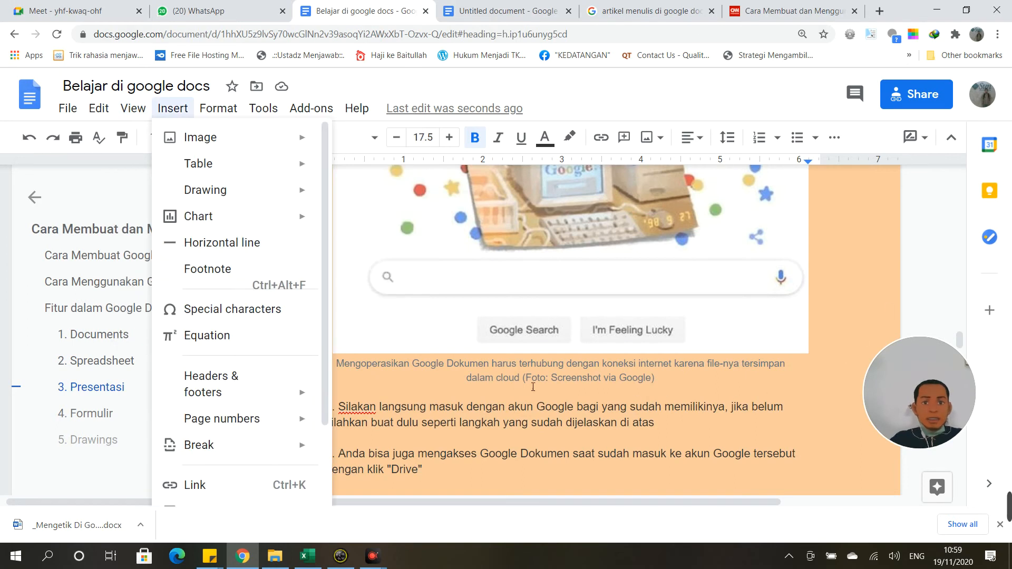
click(263, 108)
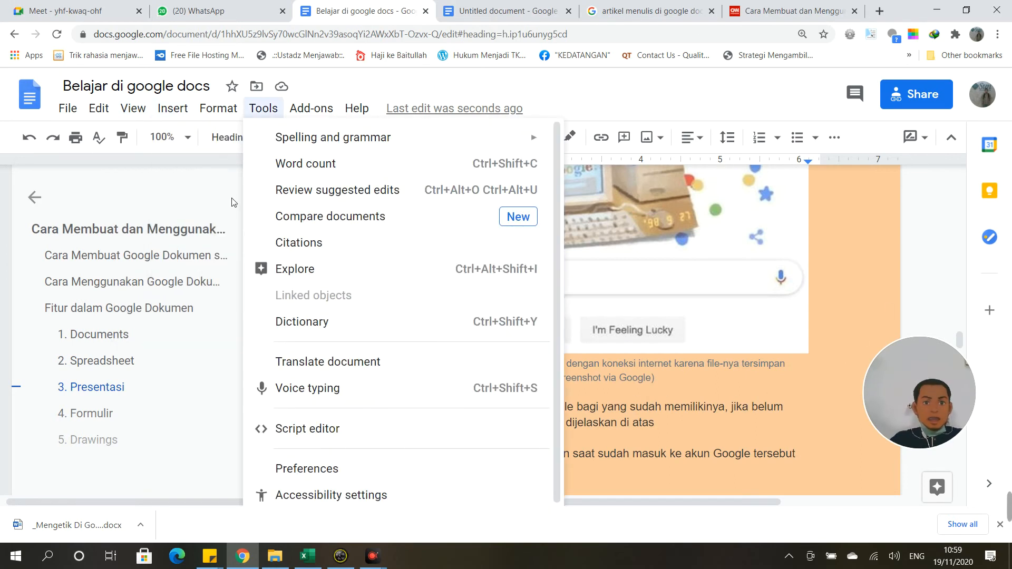
click(184, 103)
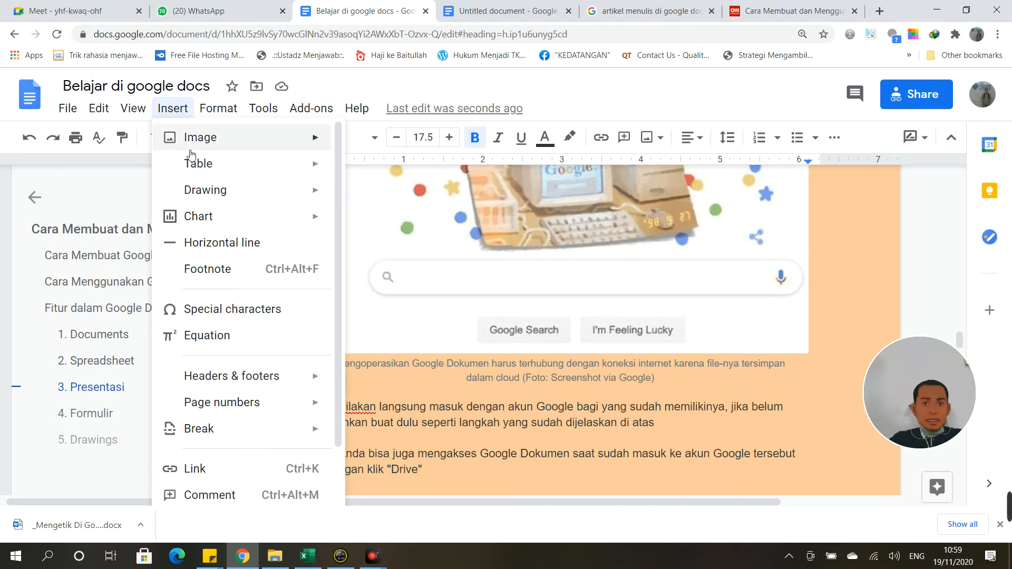
mouse_move(195, 140)
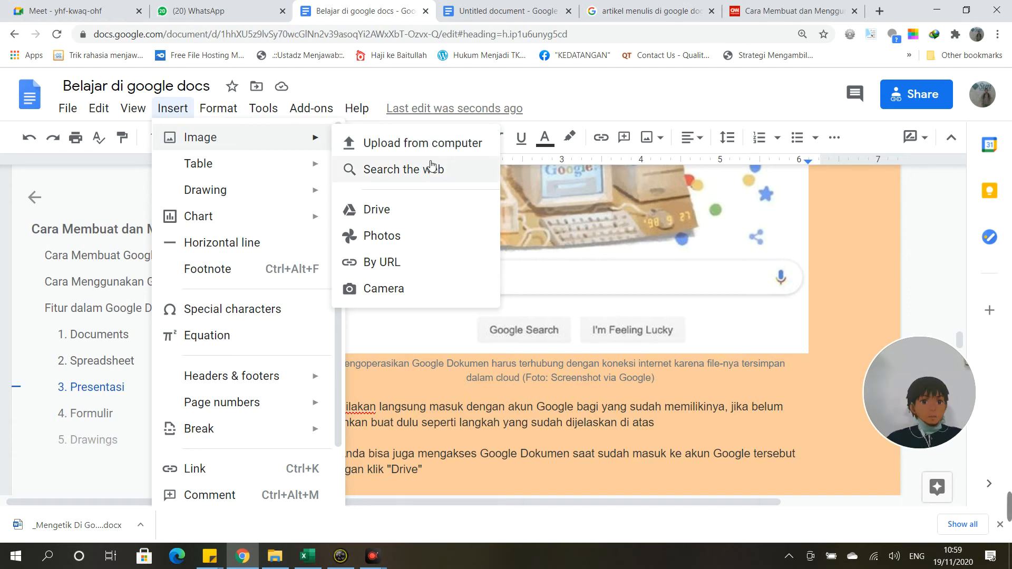
click(394, 169)
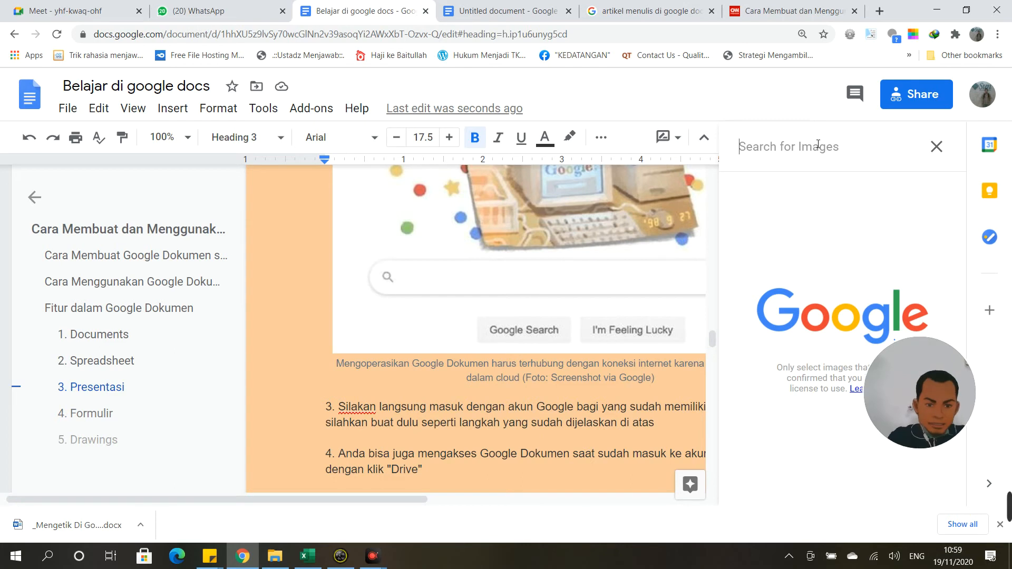
Step: Search images for 'building' and scroll through the photo results
text(building)
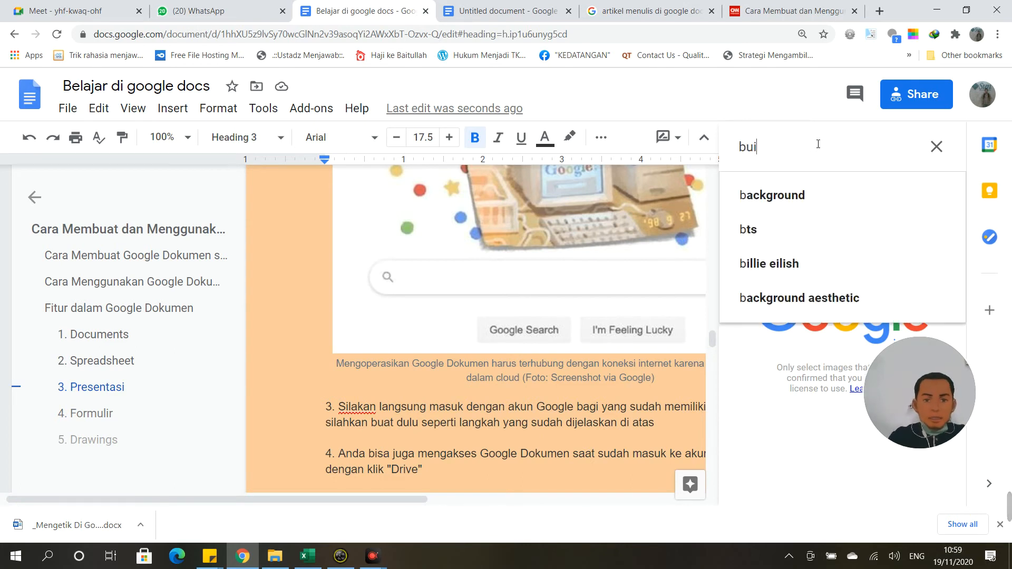
key(Return)
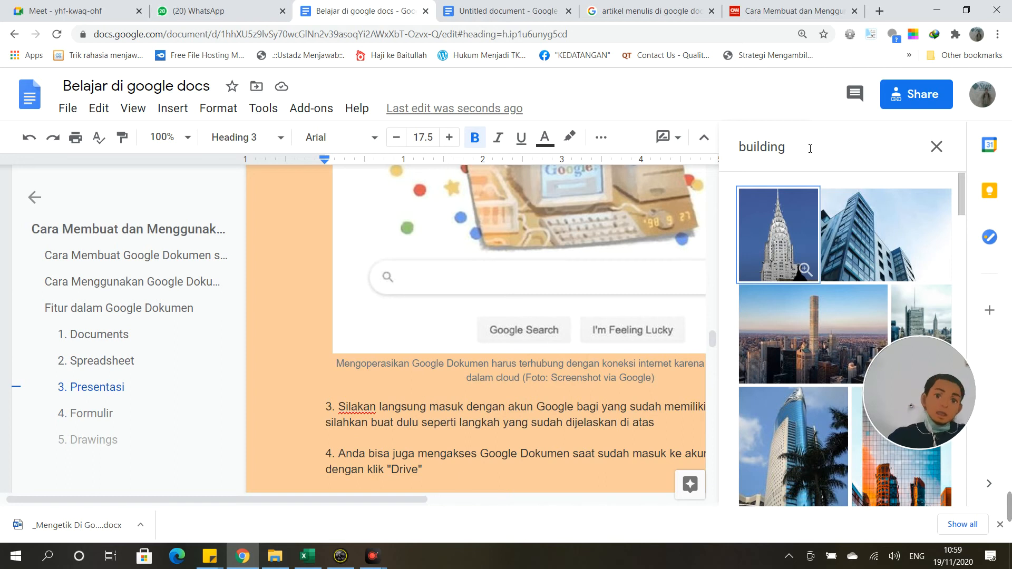
scroll(822, 375, down, 5)
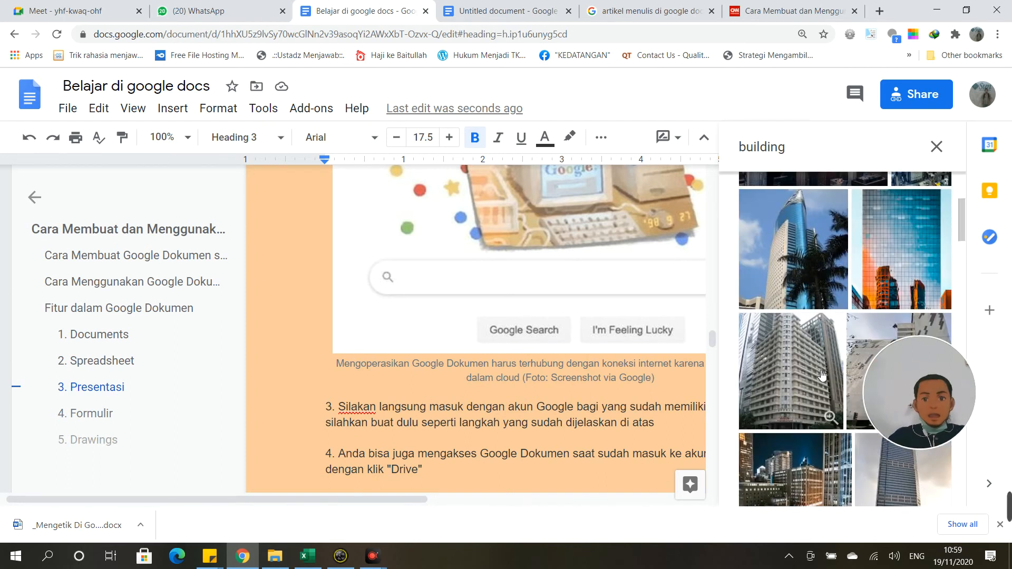
scroll(822, 375, down, 10)
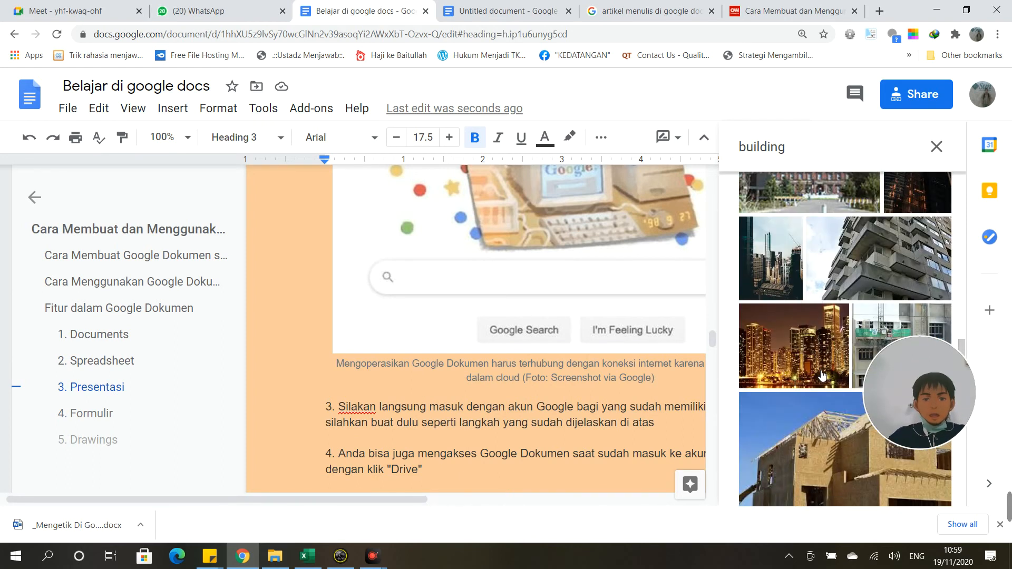
scroll(822, 375, down, 5)
scroll(822, 375, up, 6)
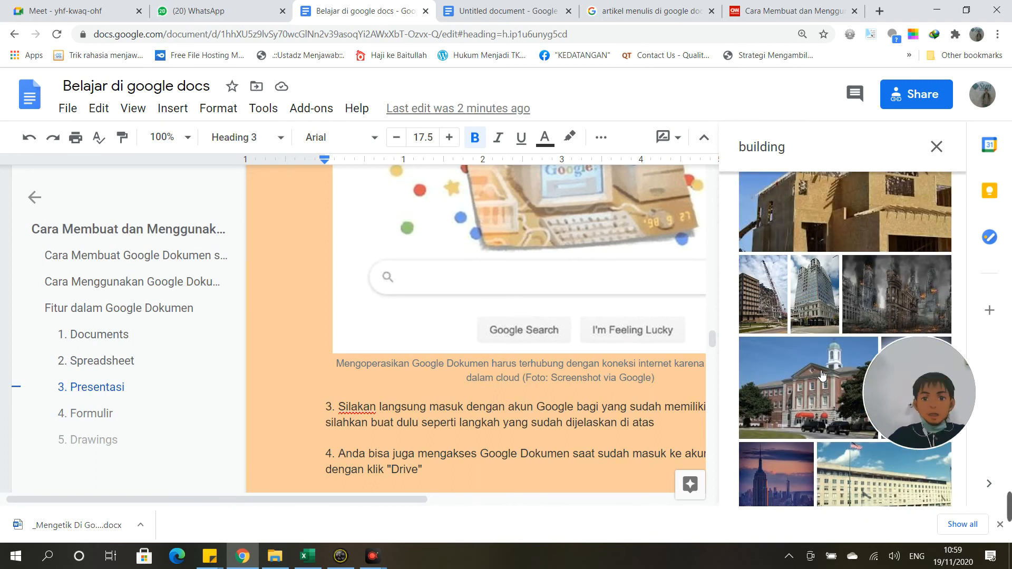
scroll(822, 375, down, 10)
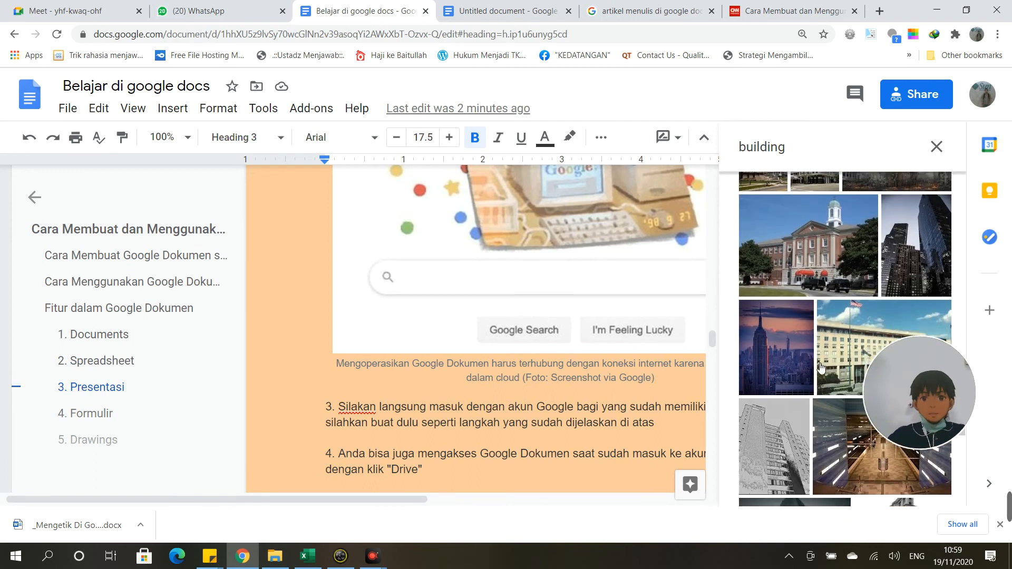
scroll(820, 367, up, 10)
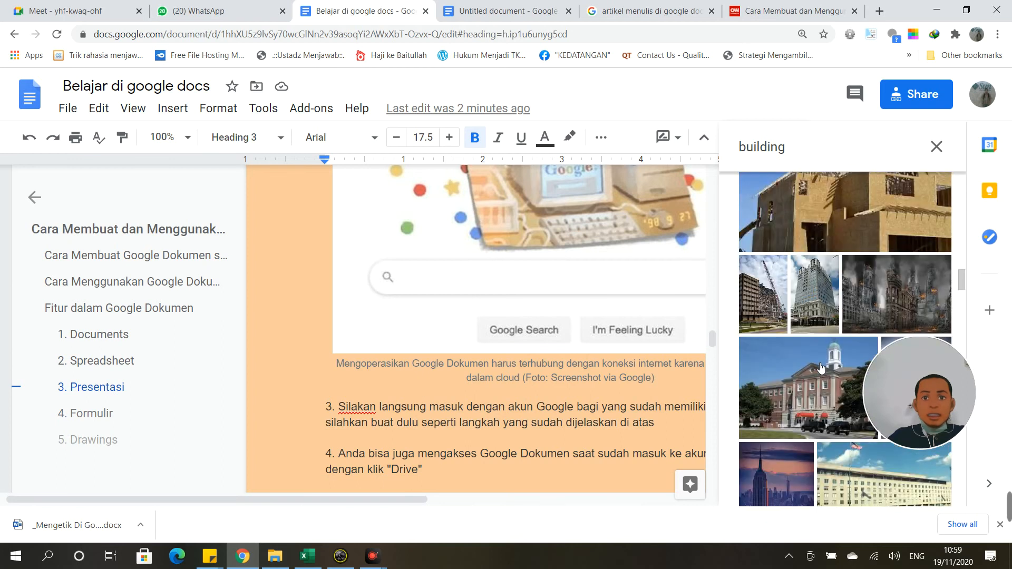
scroll(820, 368, up, 2)
click(172, 108)
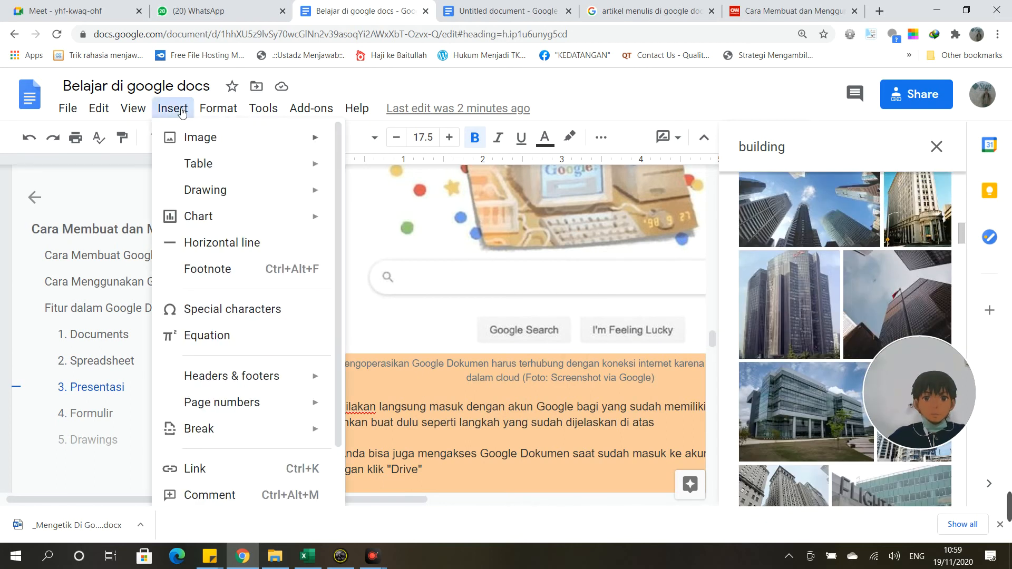
mouse_move(199, 170)
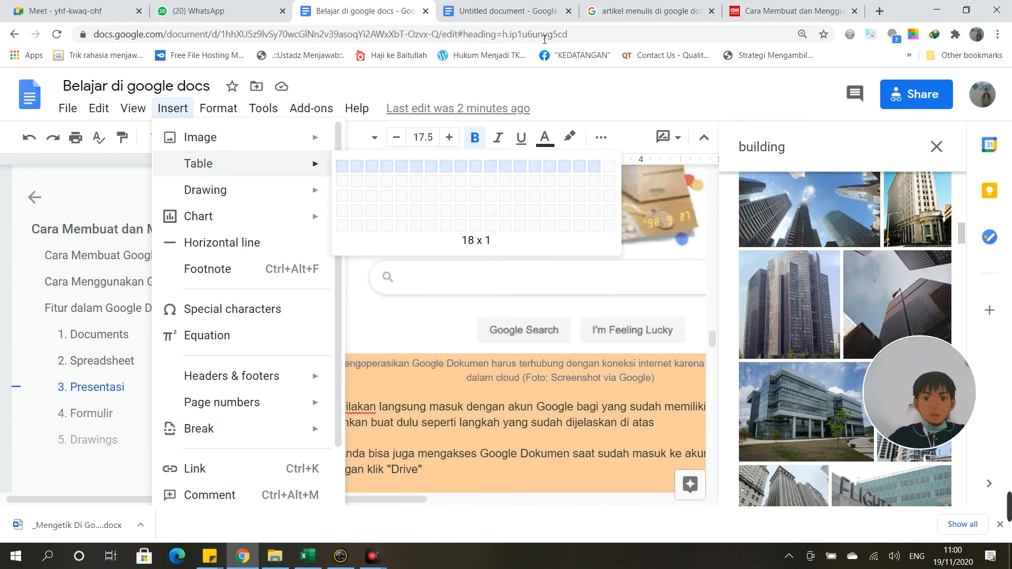
Step: In the Untitled document, select all the existing text and delete it
click(548, 9)
scroll(611, 420, down, 5)
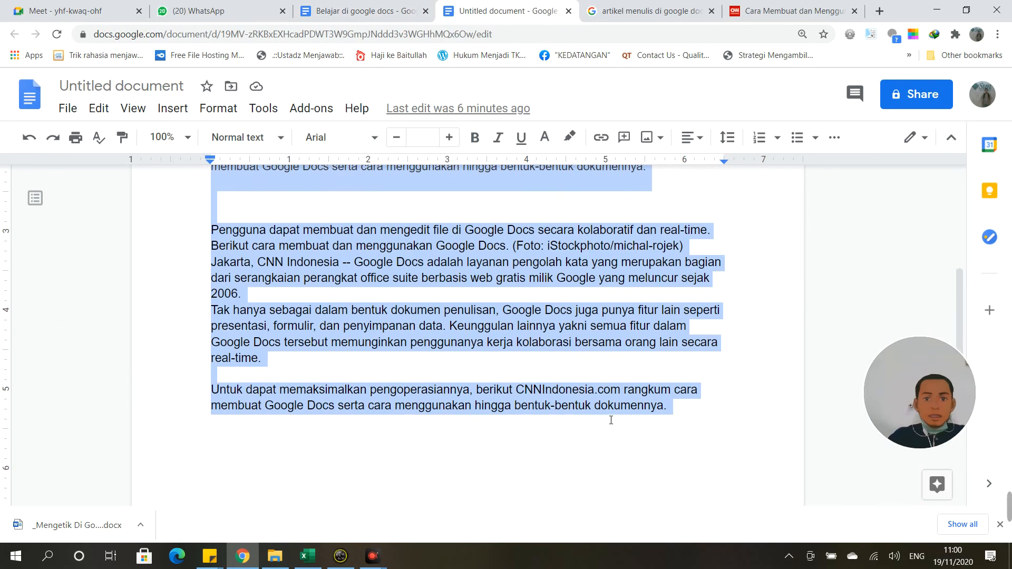
click(707, 424)
drag(665, 407, 254, 246)
scroll(257, 246, up, 5)
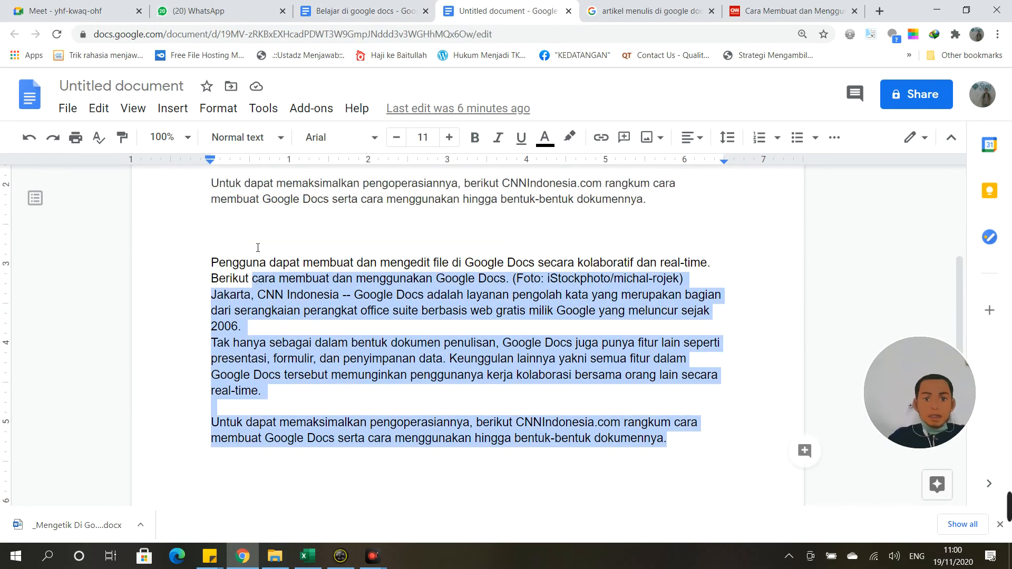
shift+click(268, 266)
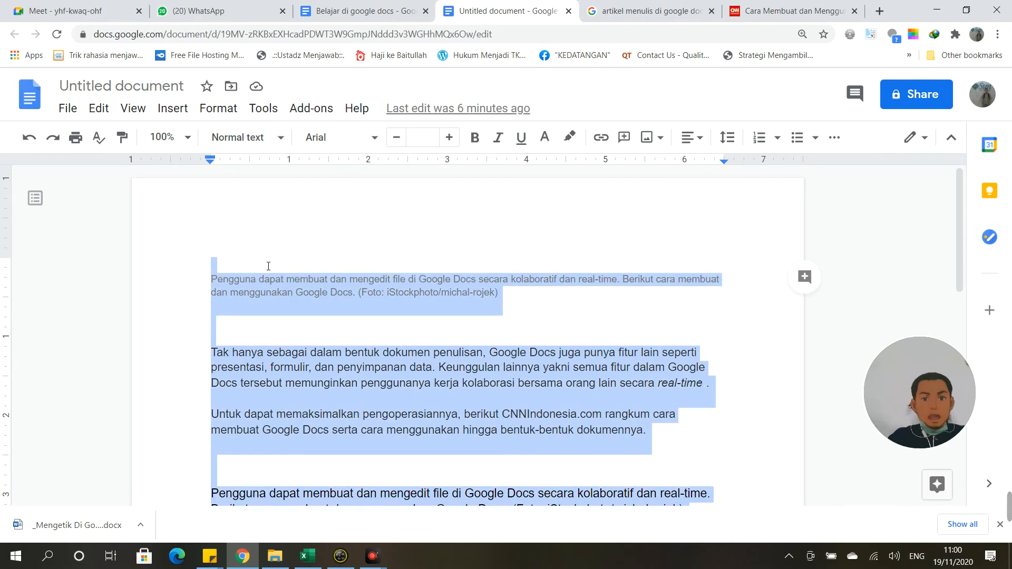
key(BackSpace)
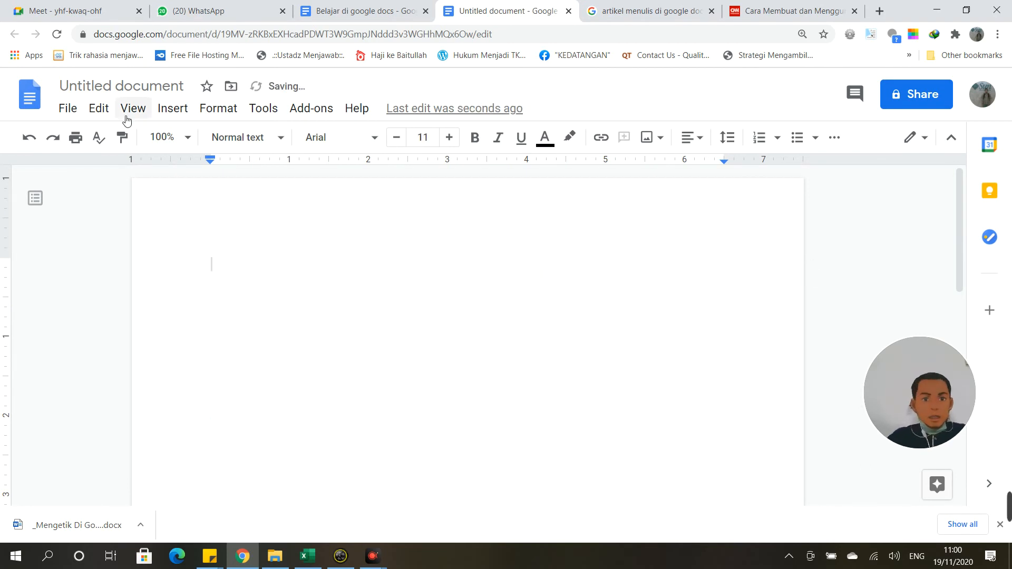
Step: Insert a 3 by 2 table and narrow its first column
click(177, 111)
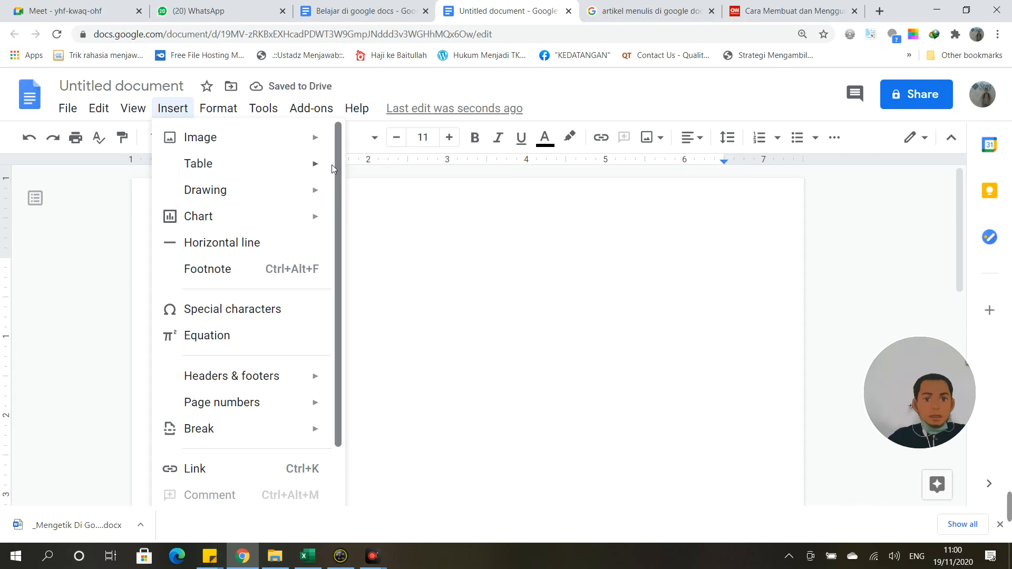
mouse_move(325, 168)
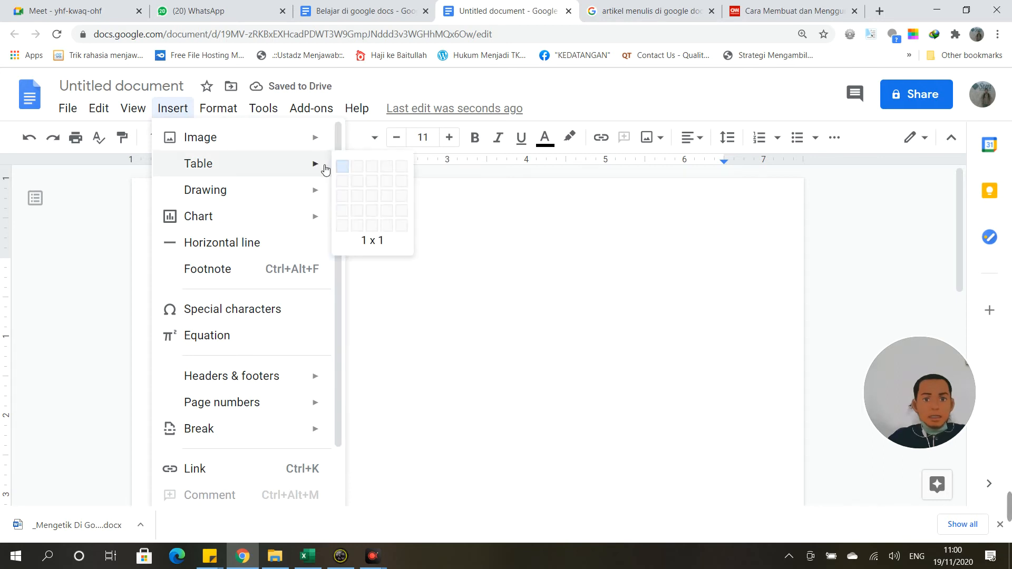
click(372, 182)
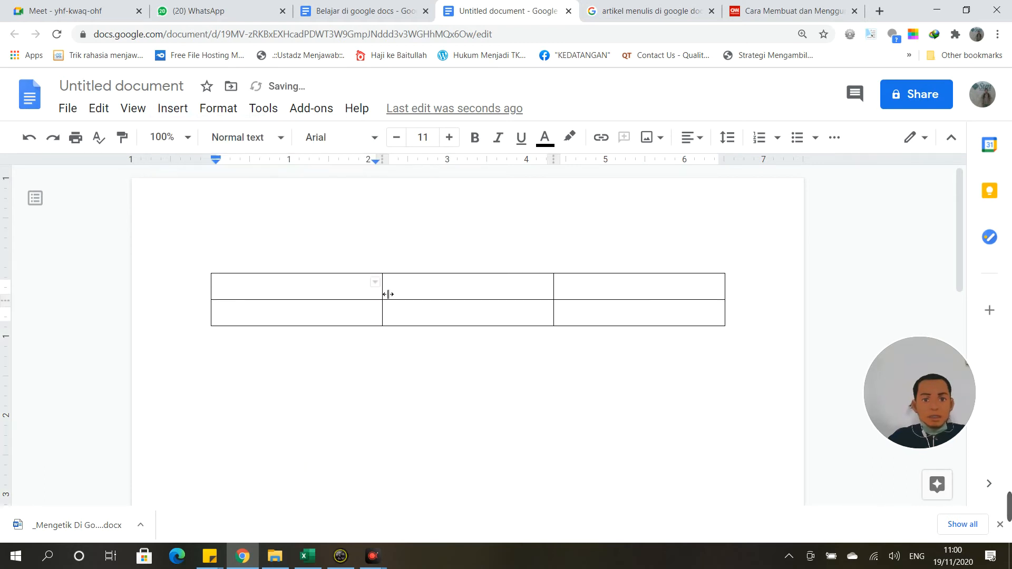
drag(384, 292, 279, 299)
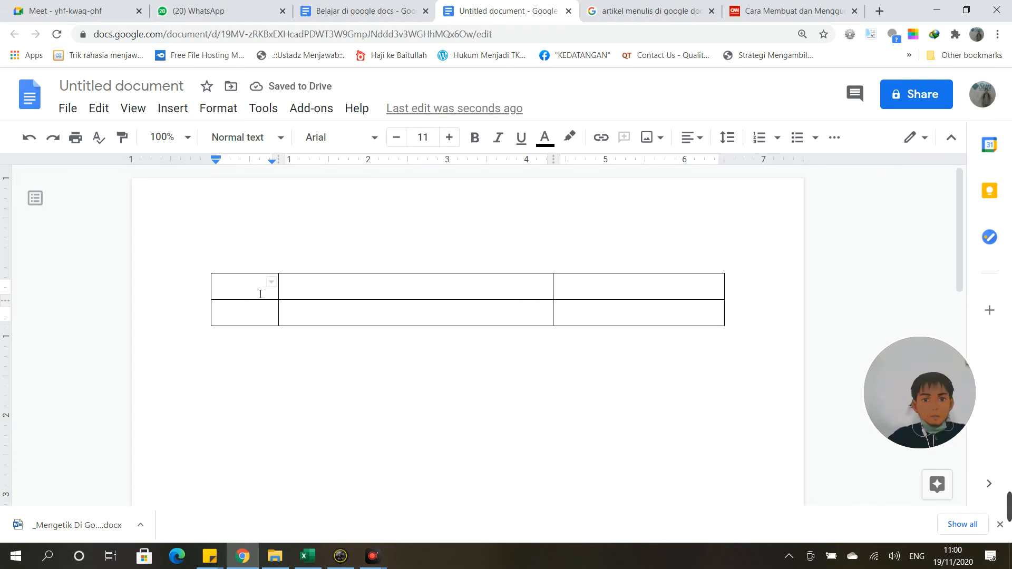
Step: Enter headers 'No', 'Nama', 'Keterangan' and drag the No/Nama border left
text(No)
key(Tab)
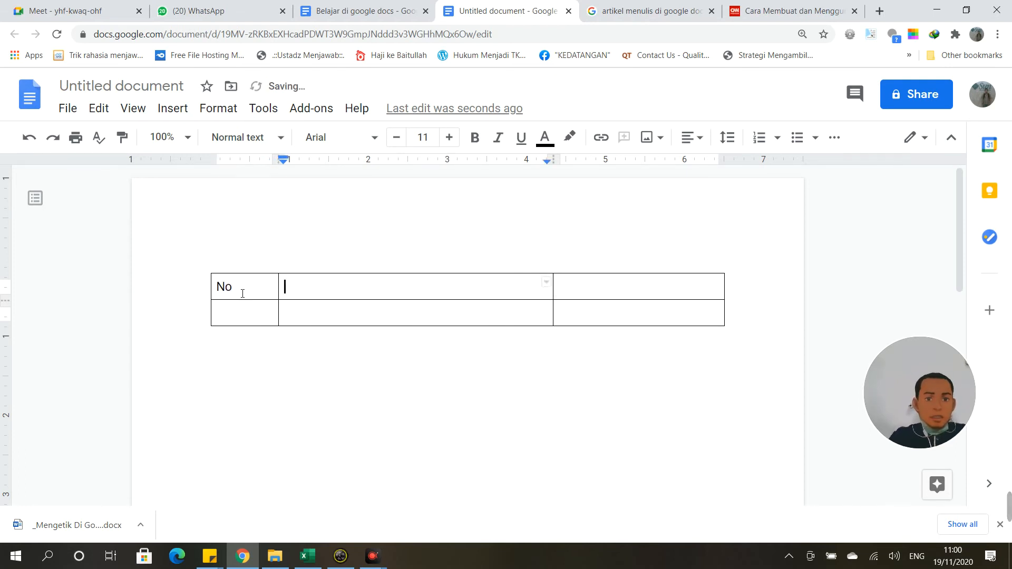
text(Nama)
key(Tab)
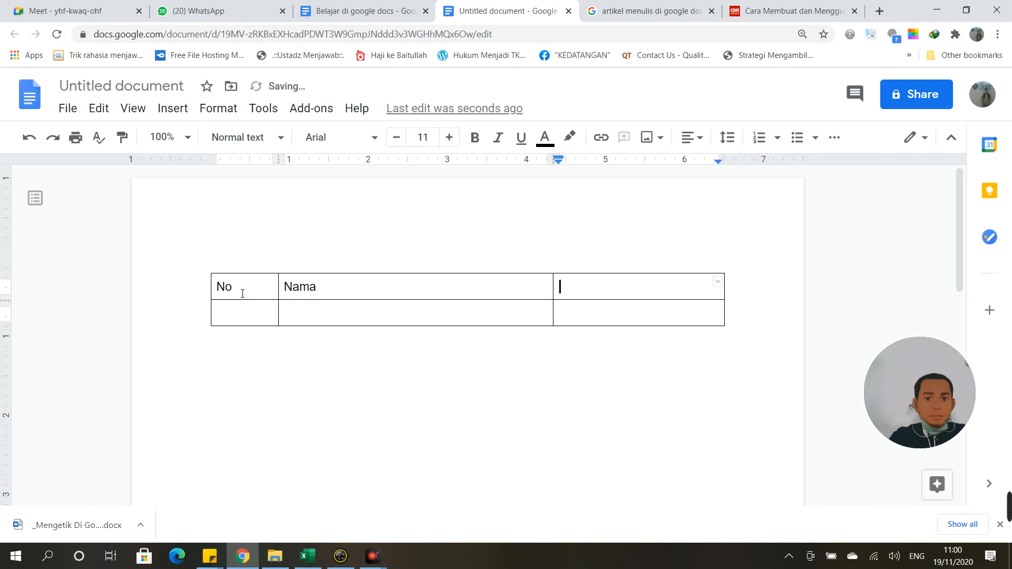
text(Keterangan)
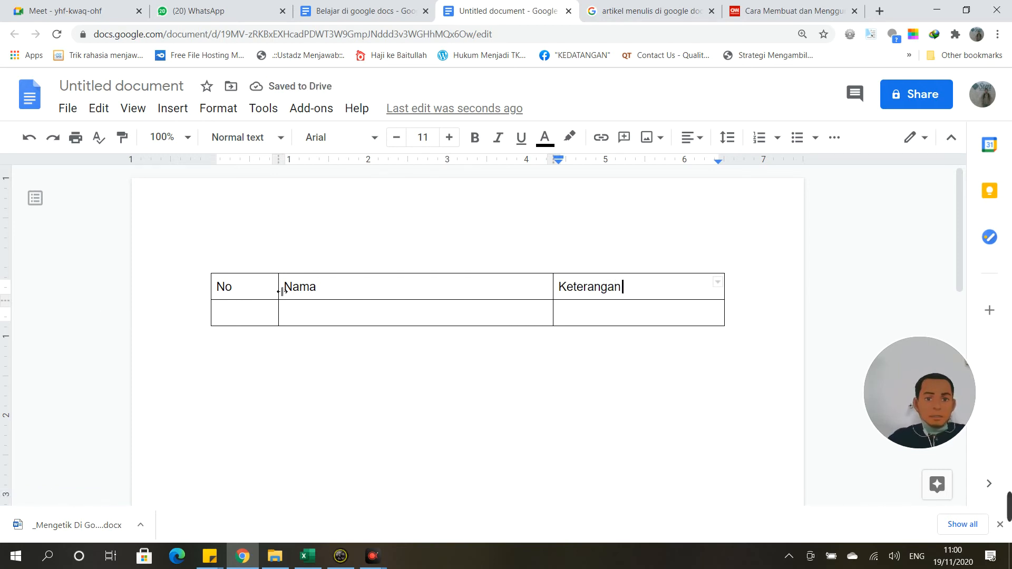
drag(279, 290, 244, 292)
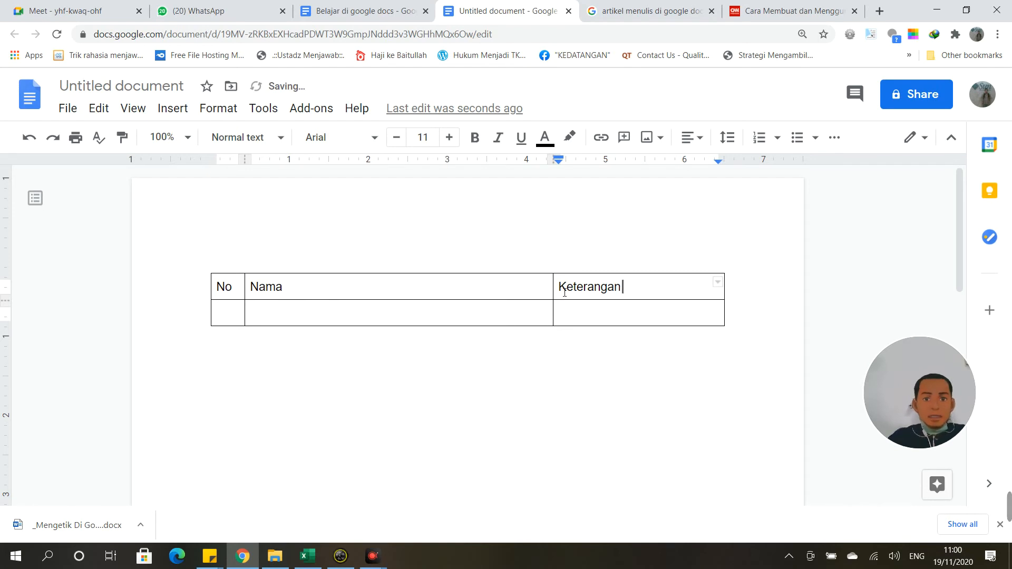
click(335, 350)
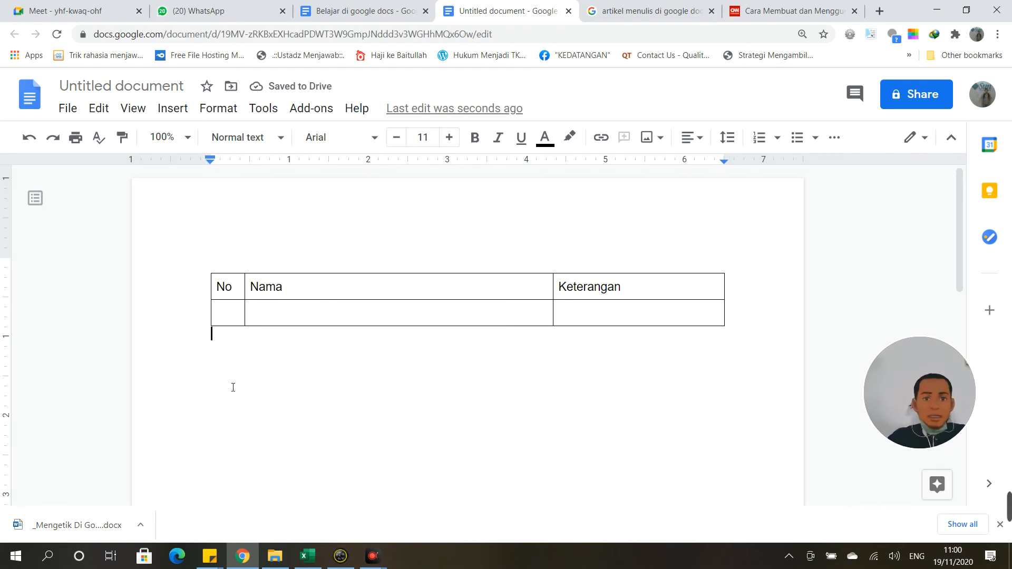
click(733, 314)
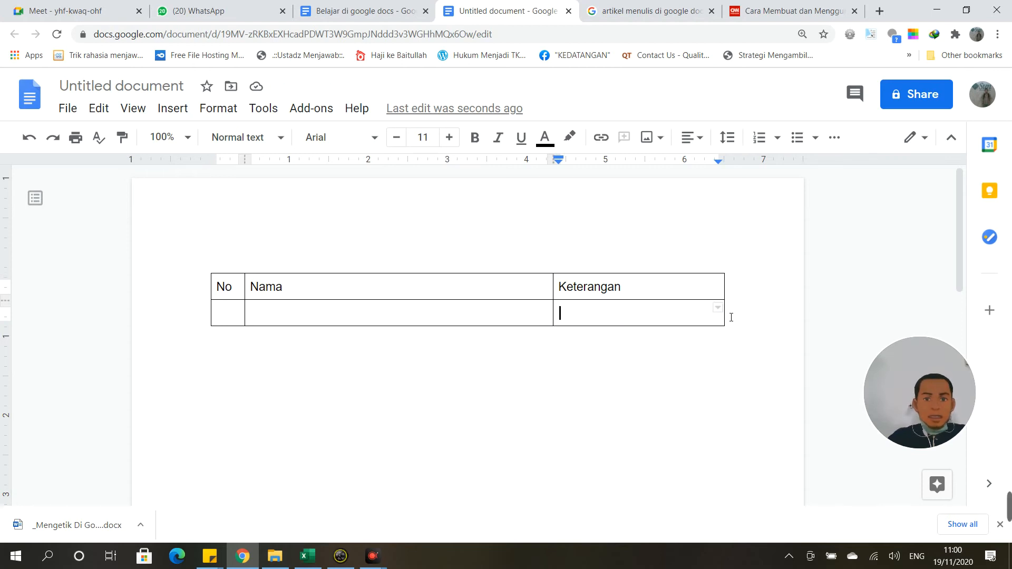
double_click(731, 318)
click(731, 317)
Step: Insert a new empty row above via the cell's right-click menu
right_click(597, 324)
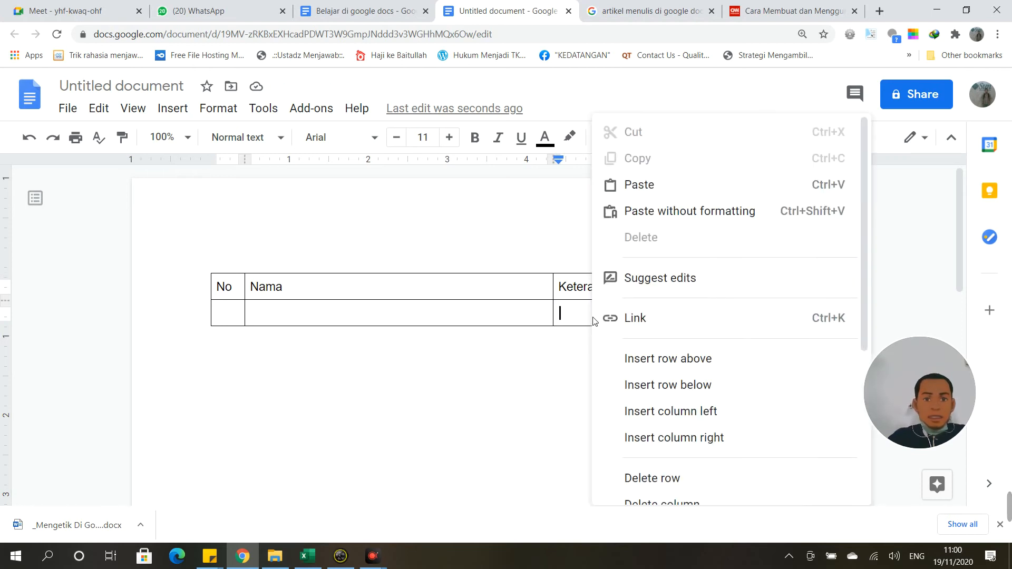
click(655, 360)
click(352, 341)
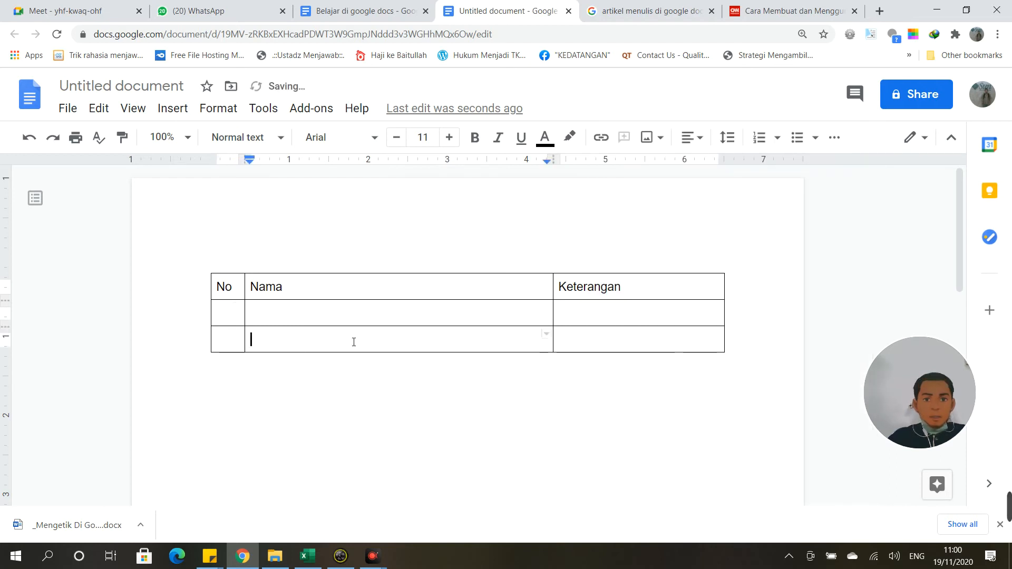
Step: Add a column left of Nama, undo it, and dismiss the table menu
right_click(349, 340)
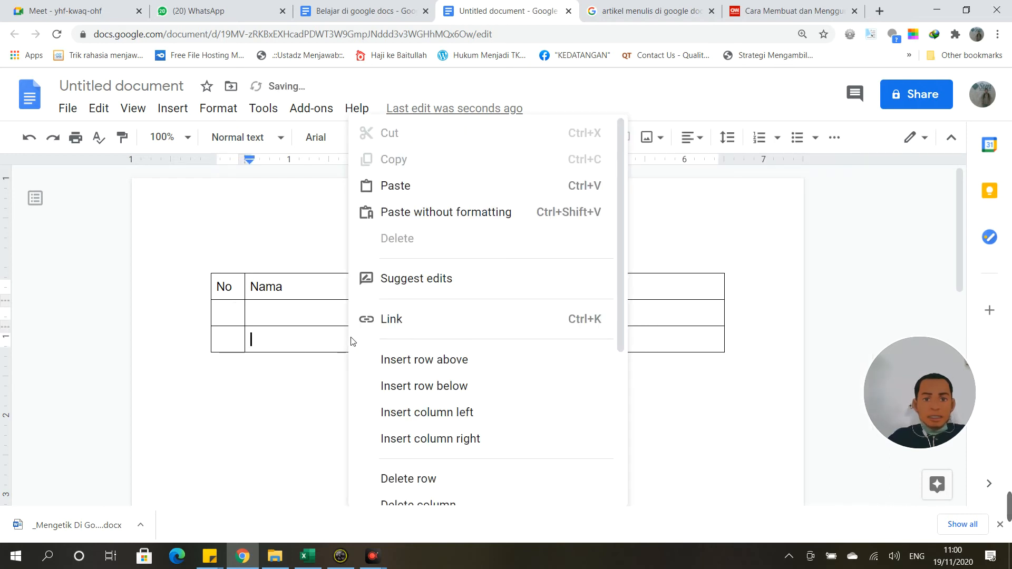
click(451, 410)
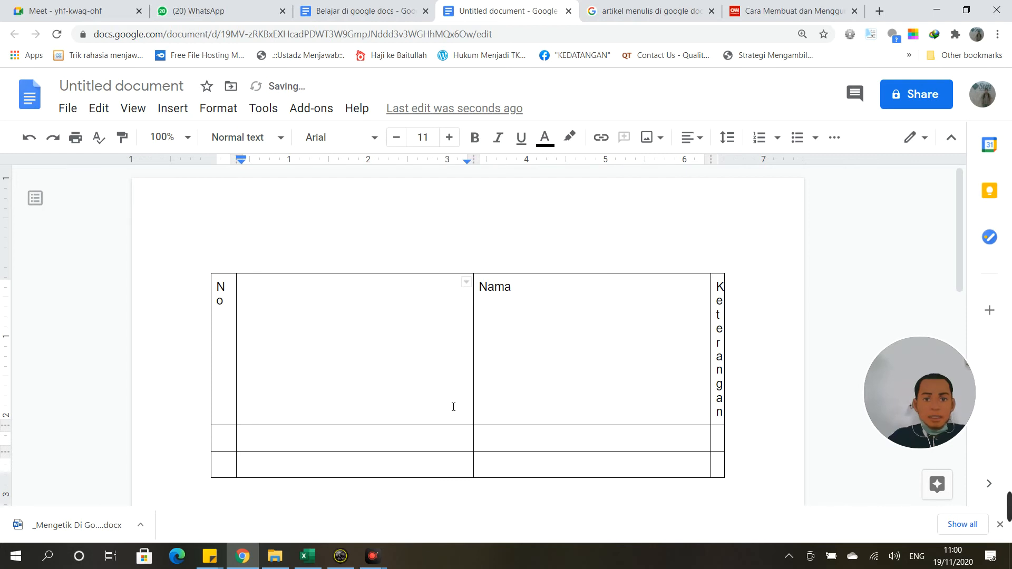
key(ctrl+z)
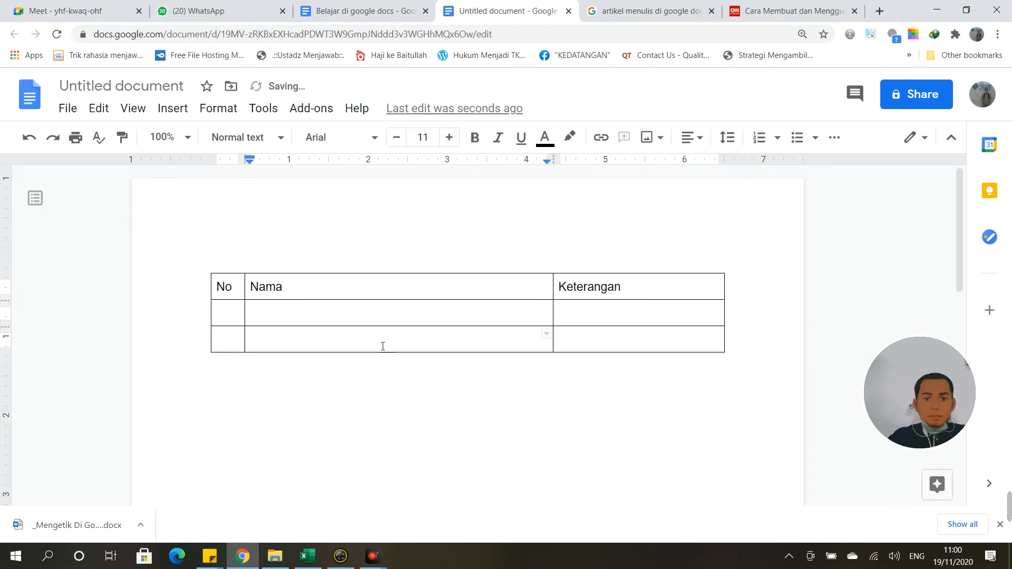
right_click(332, 341)
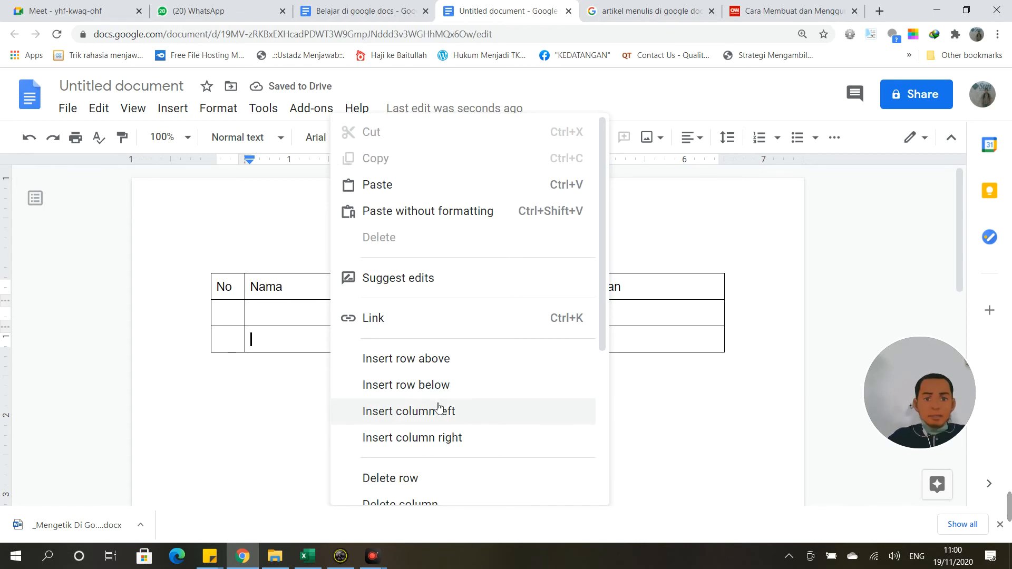
scroll(440, 448, down, 2)
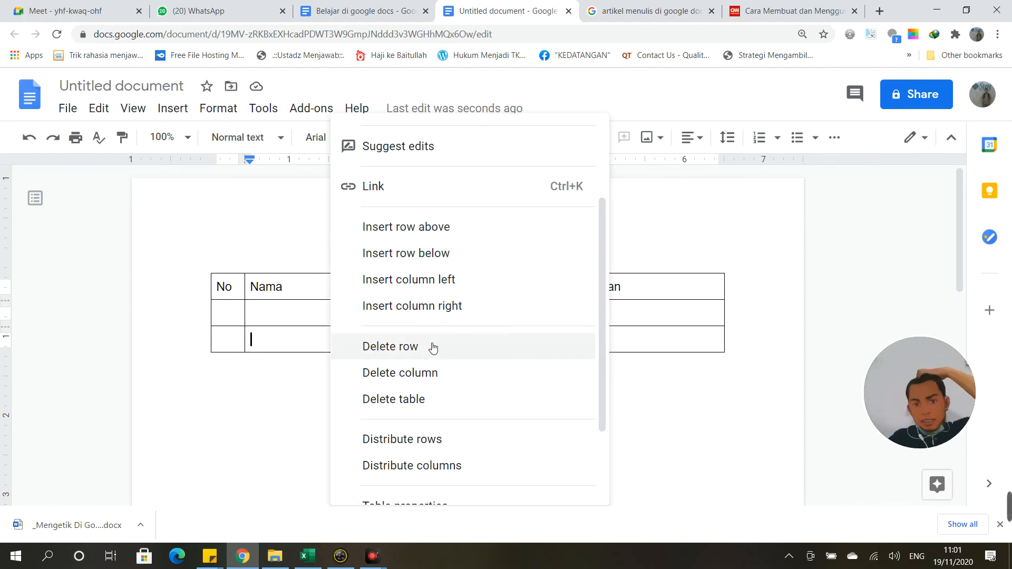
click(277, 402)
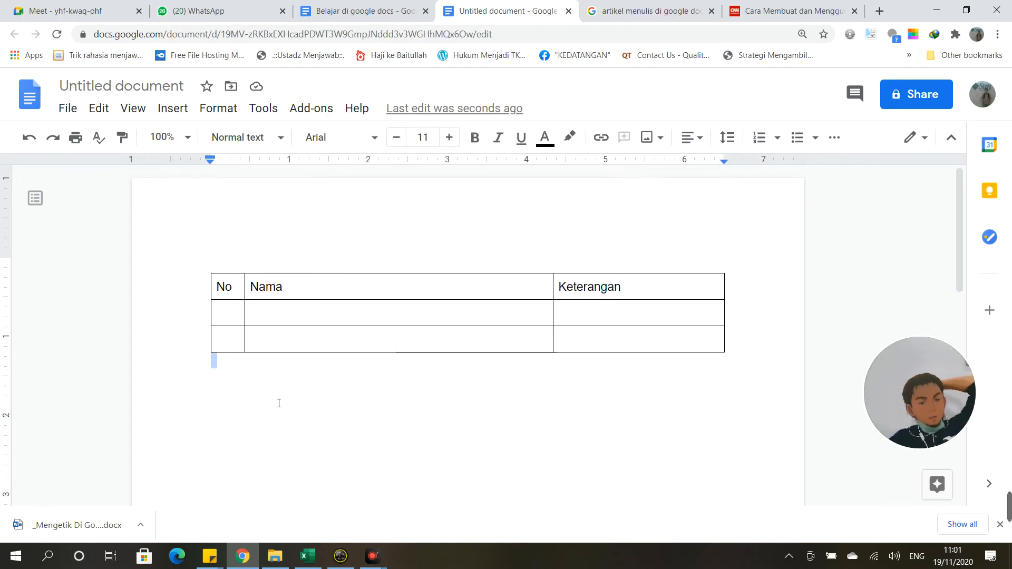
click(133, 108)
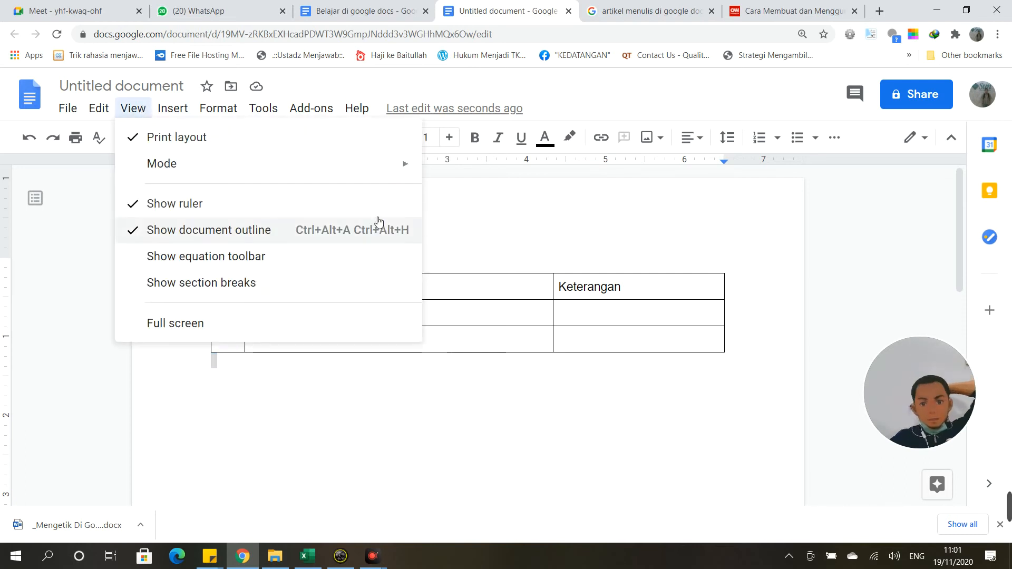
Step: After browsing the Insert and File menus, start a new blank drawing via Insert > Drawing > New
mouse_move(178, 112)
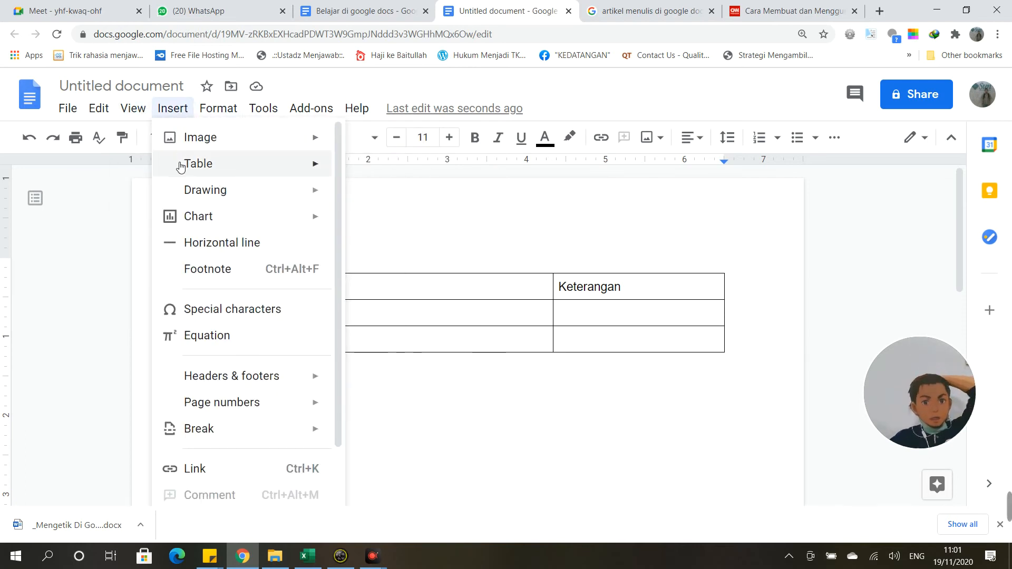
mouse_move(199, 197)
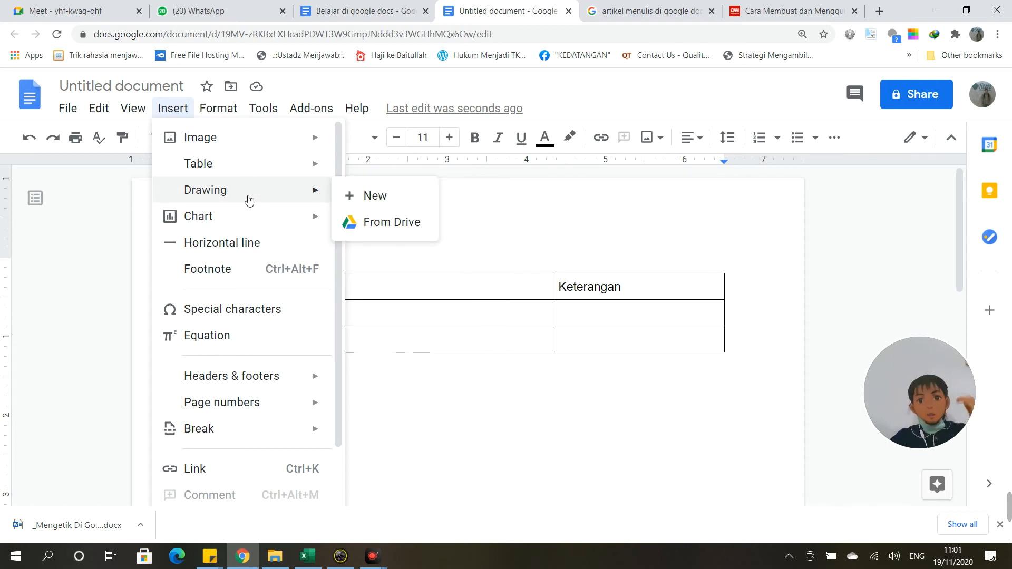
mouse_move(68, 108)
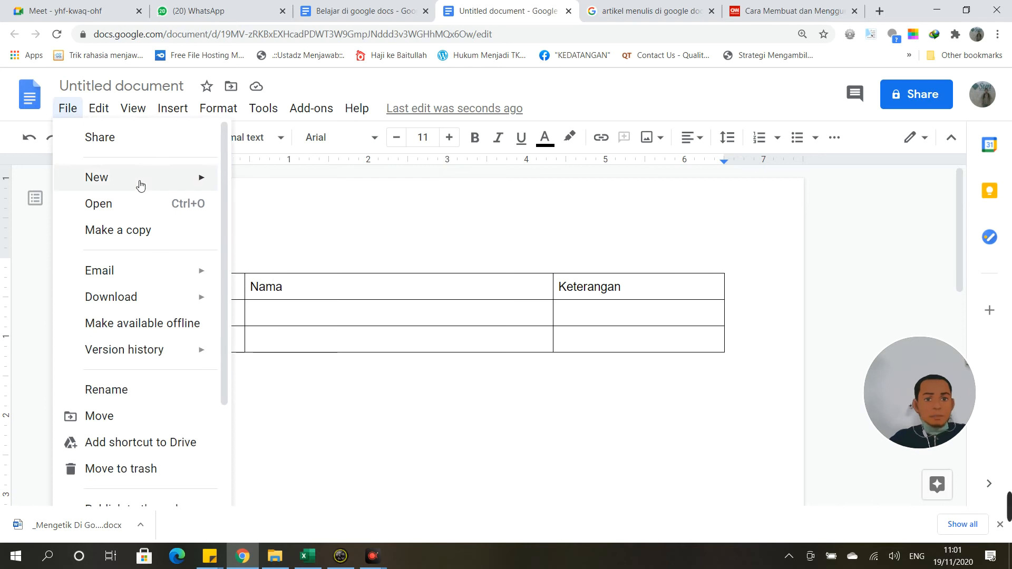
mouse_move(137, 179)
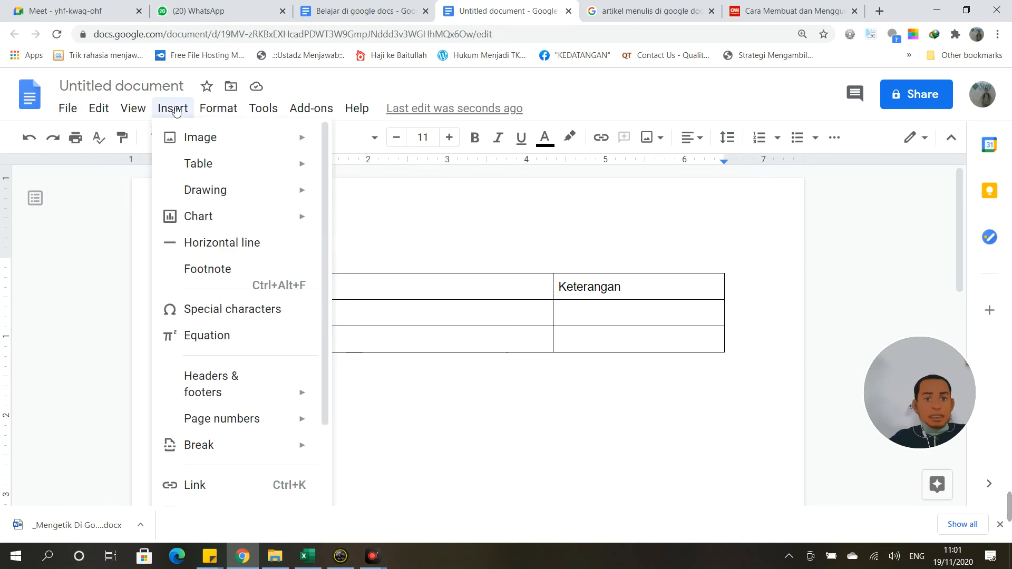
click(368, 195)
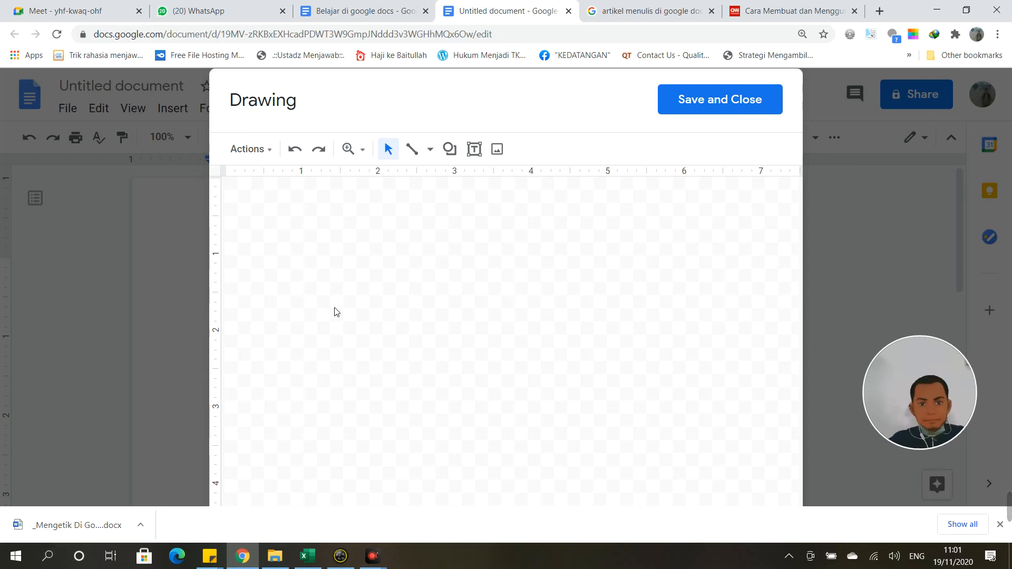
Step: Add a word art text box spelling out the person's name
click(267, 149)
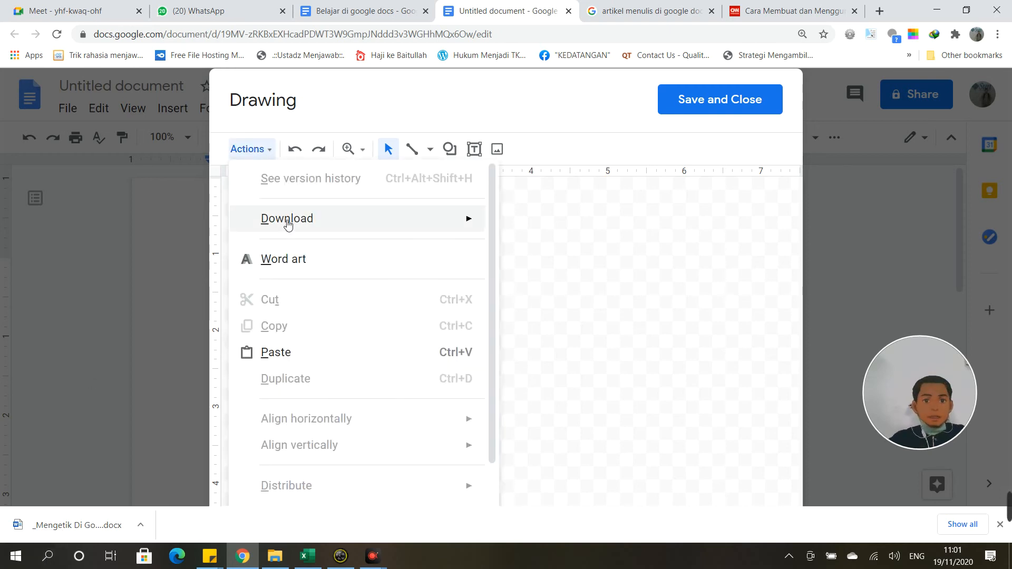
mouse_move(289, 227)
click(280, 265)
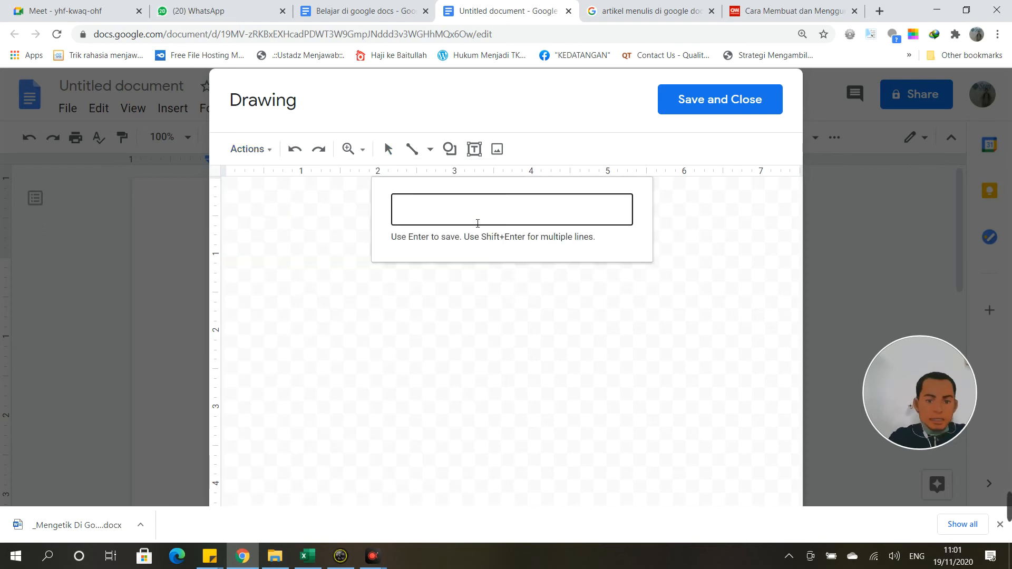
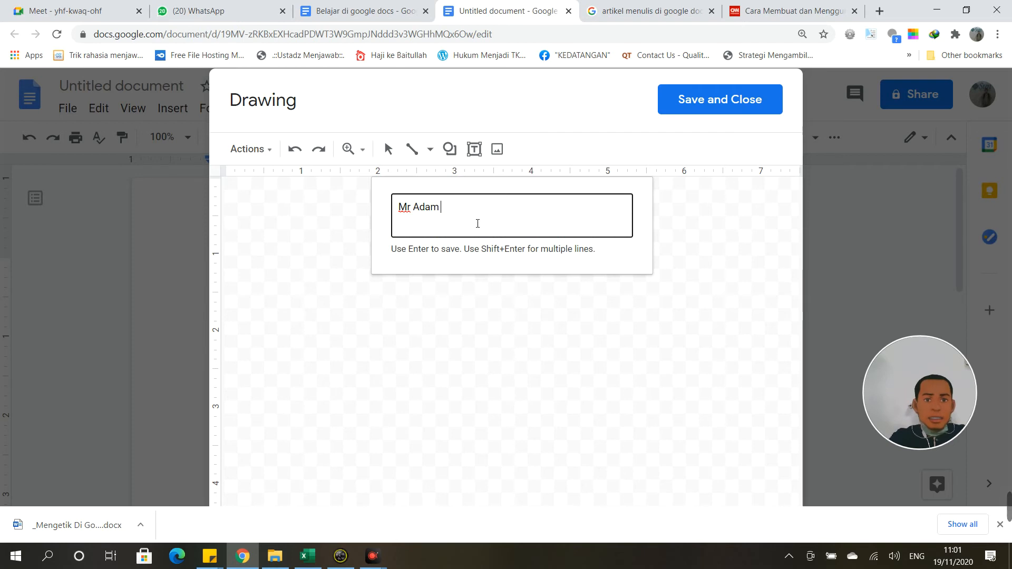
key(Return)
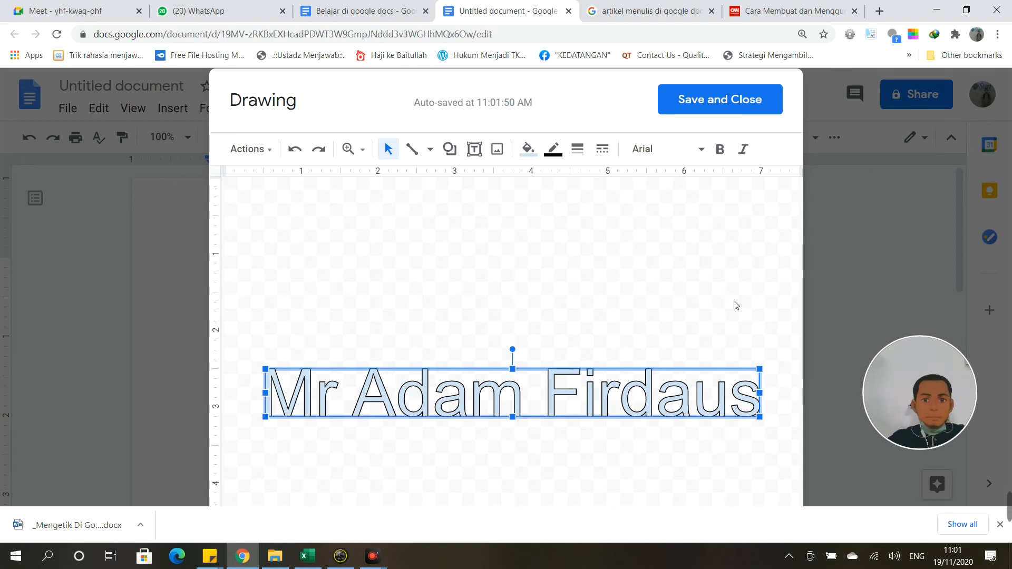
Step: Change the word art's font to Architects Daughter from the full font catalogue
double_click(597, 399)
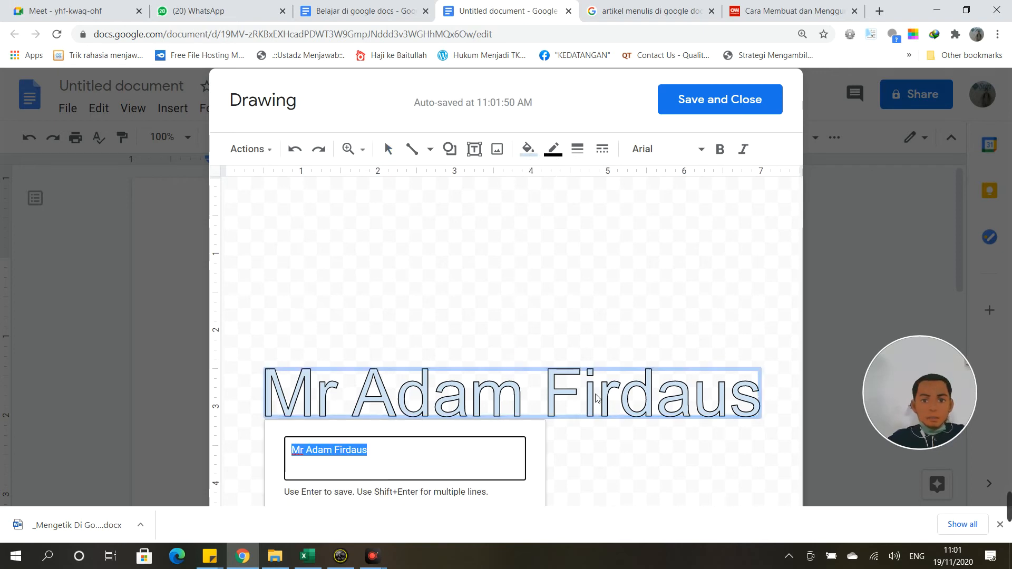
click(700, 150)
click(703, 153)
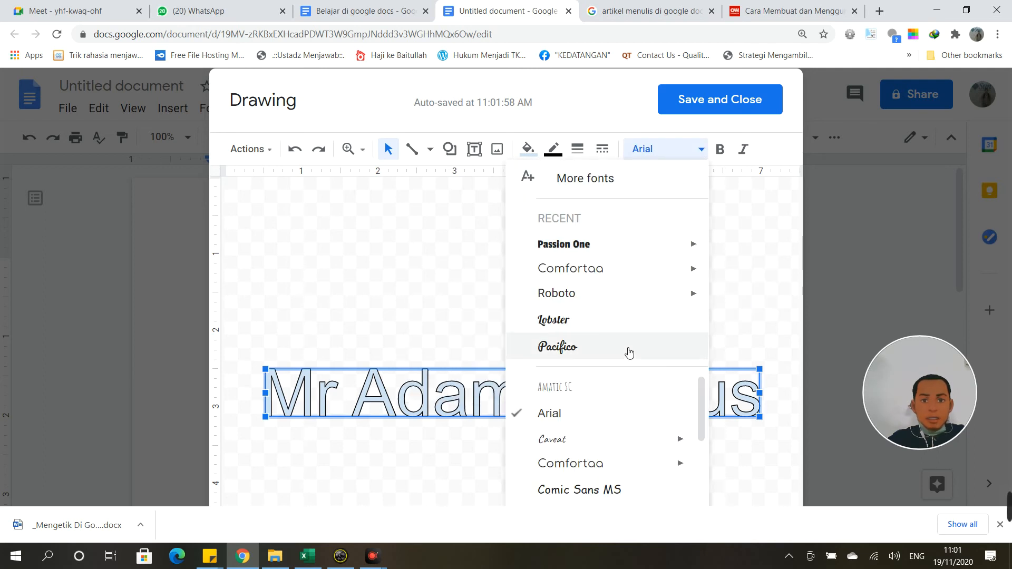
click(606, 182)
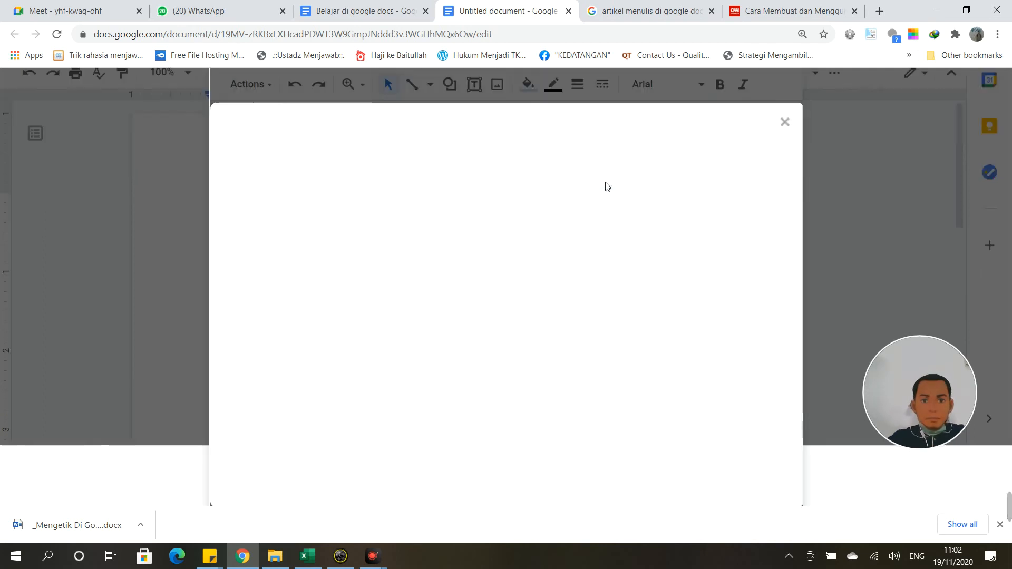
scroll(403, 319, down, 20)
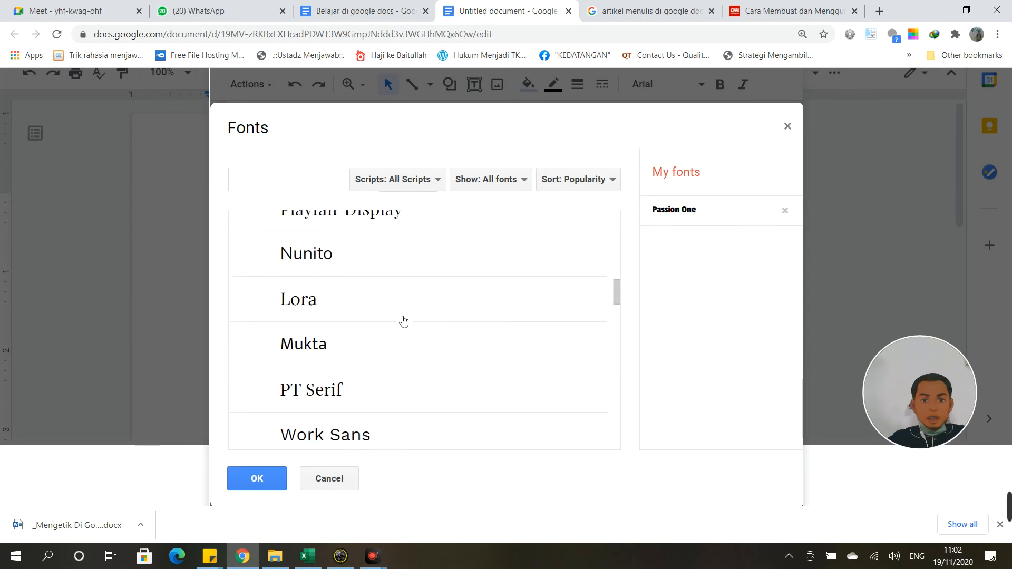
scroll(403, 320, down, 10)
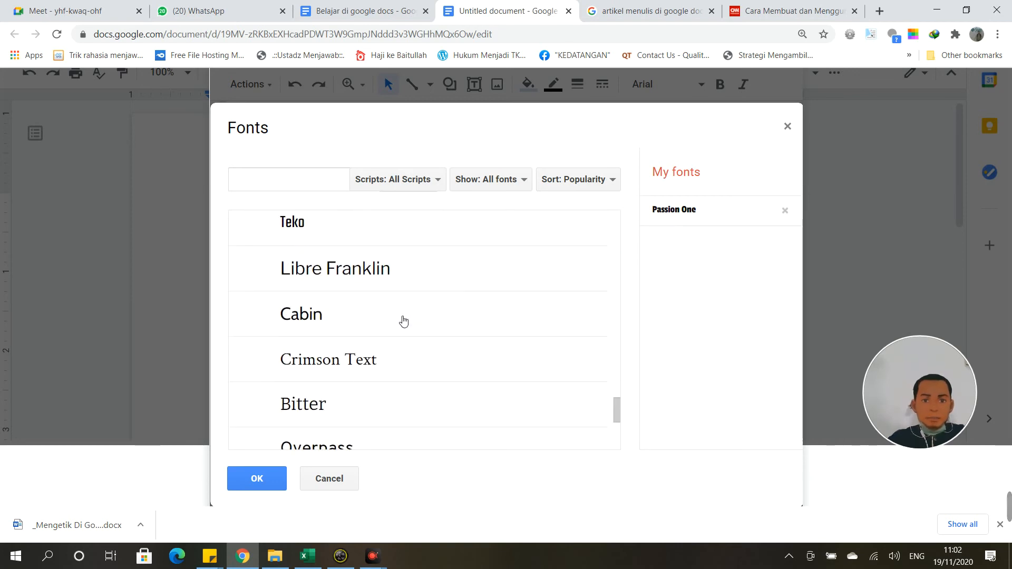
scroll(404, 320, down, 5)
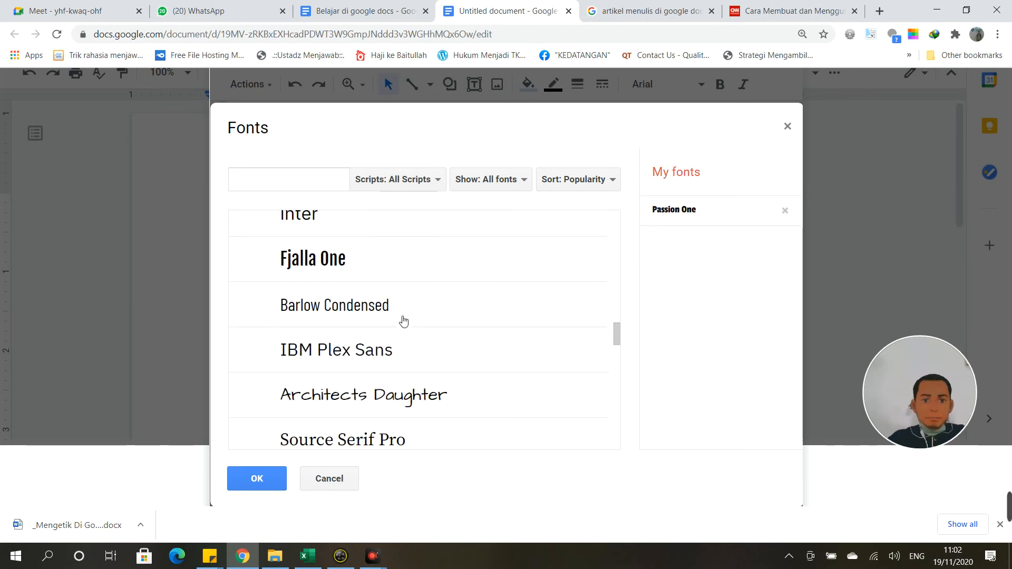
click(343, 393)
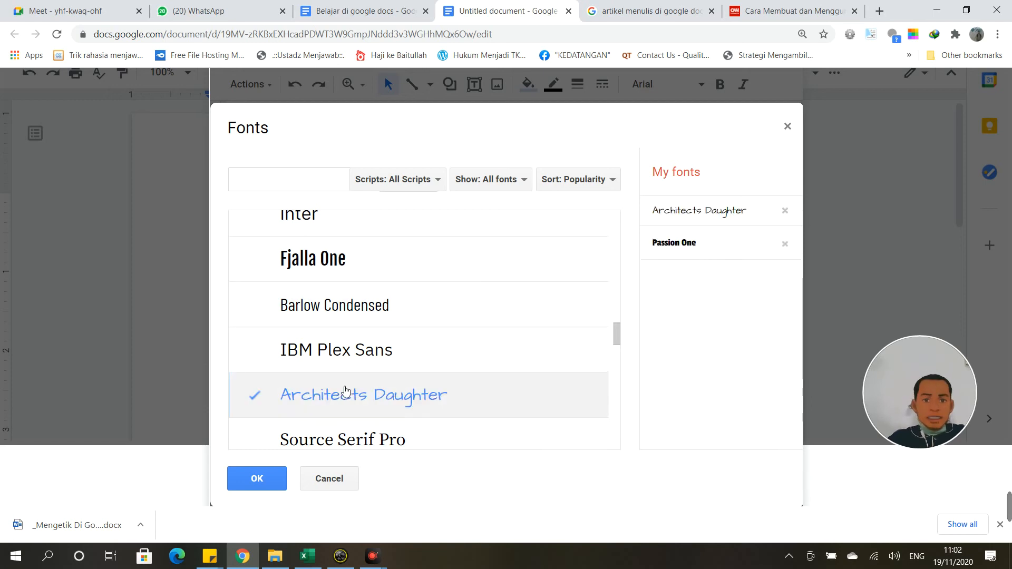
click(256, 478)
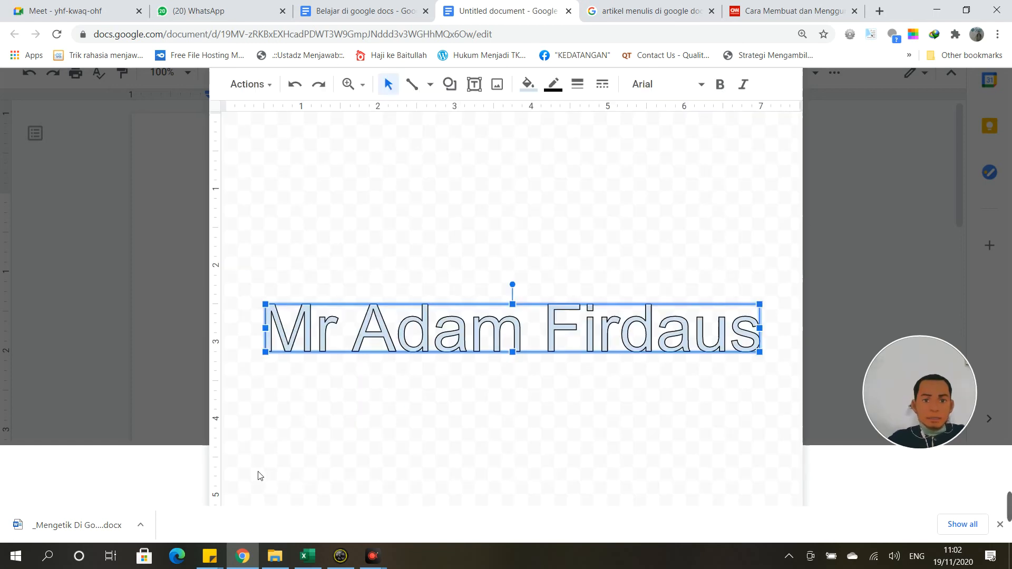
Step: Narrow the name text box and move it to the top centre of the drawing
drag(601, 322, 585, 278)
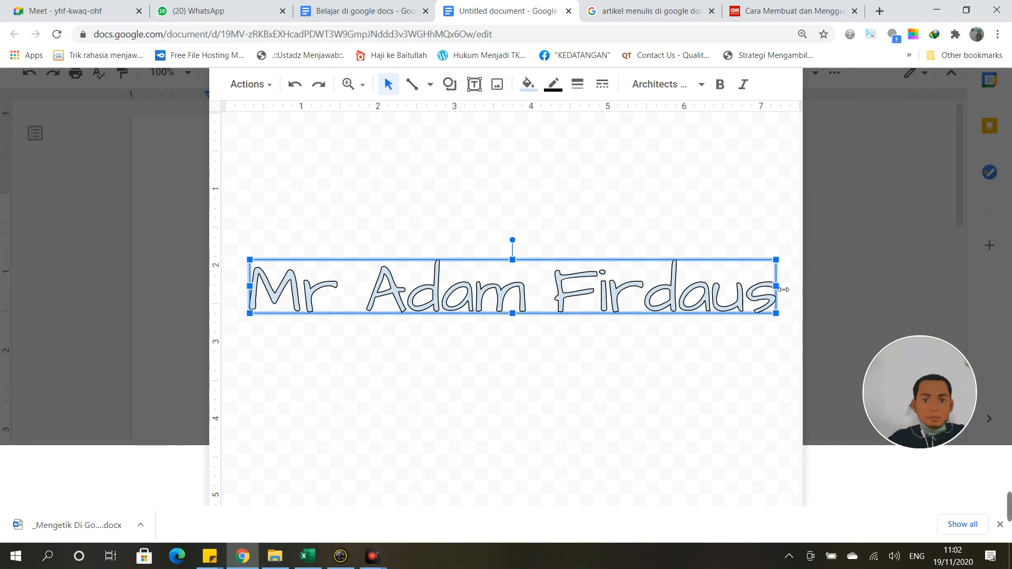
drag(784, 289, 573, 289)
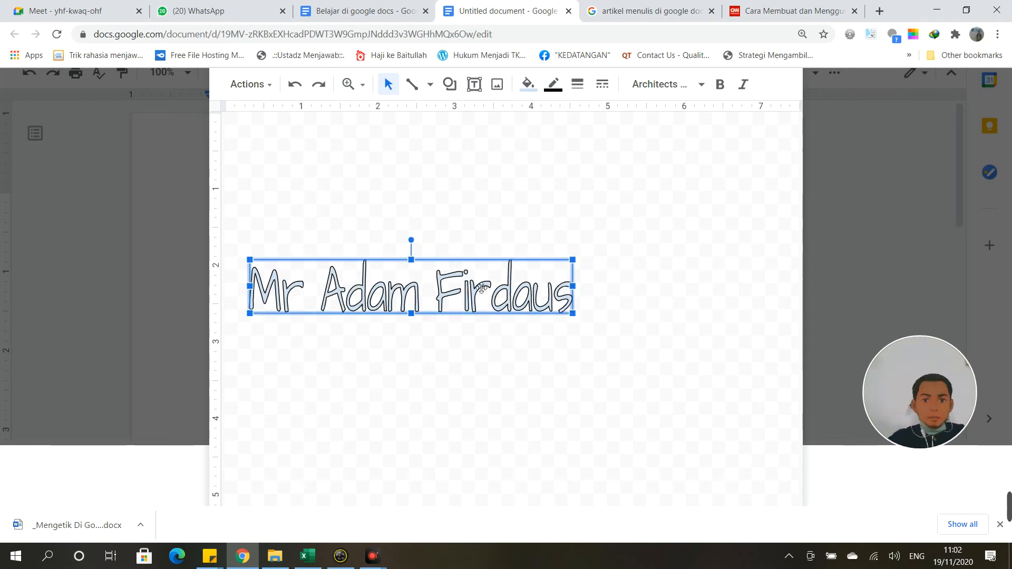
drag(481, 287, 575, 213)
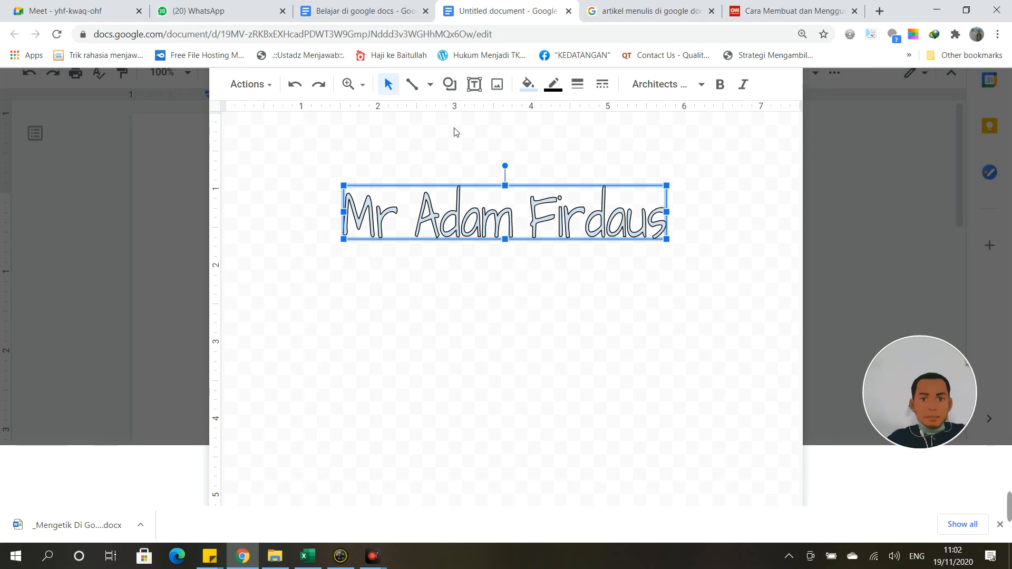
Step: Draw a straight underline beneath the name, and delete a stray diagonal line
click(430, 85)
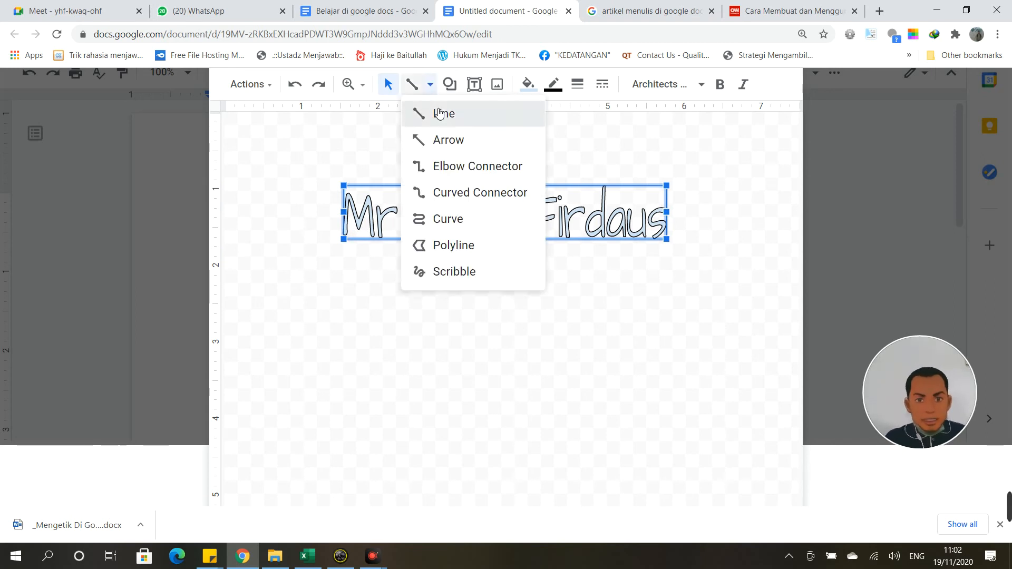
click(440, 114)
mouse_move(339, 254)
mouse_down()
mouse_move(511, 262)
mouse_move(685, 252)
mouse_up()
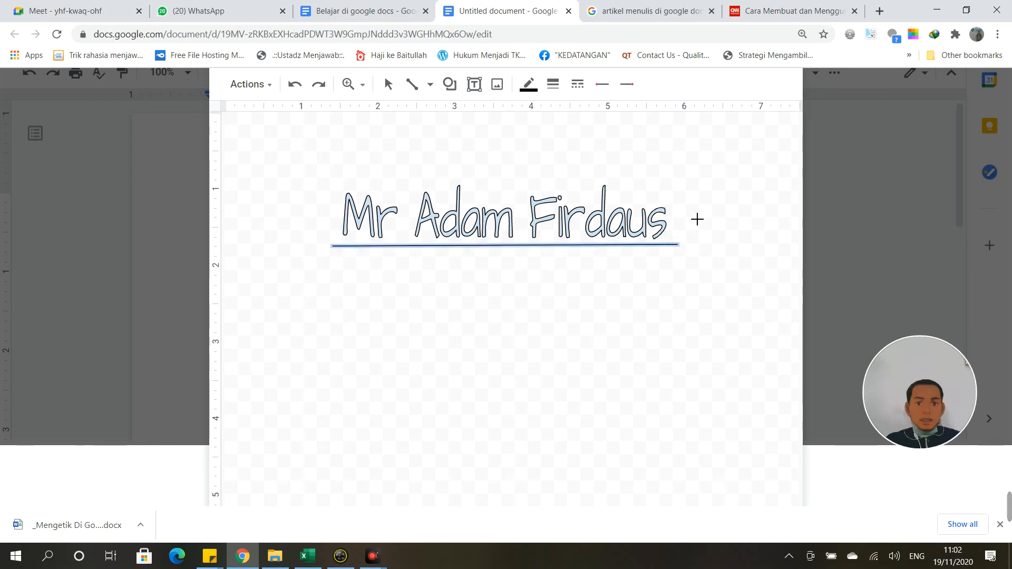
drag(736, 213, 812, 292)
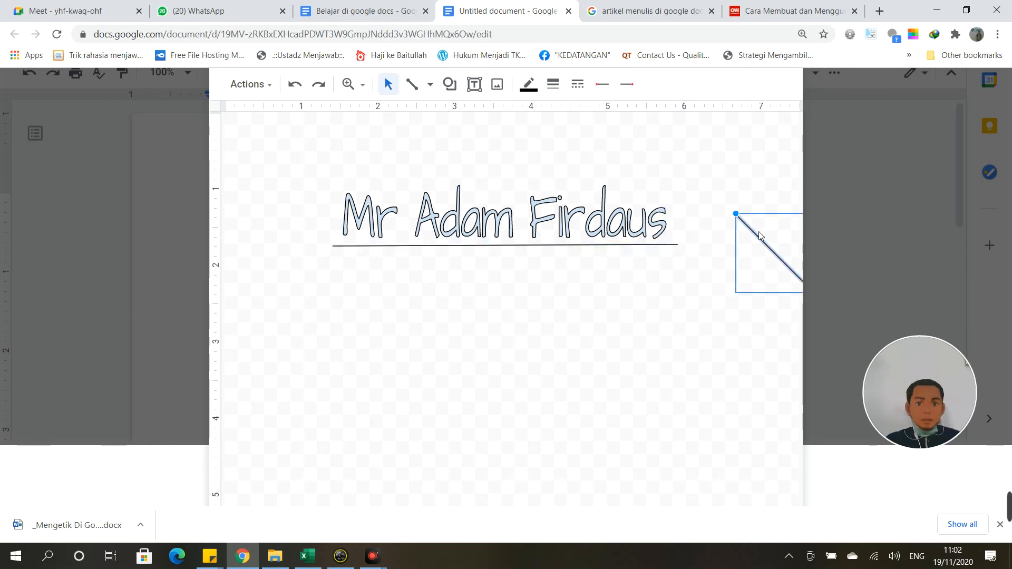
drag(759, 236, 538, 294)
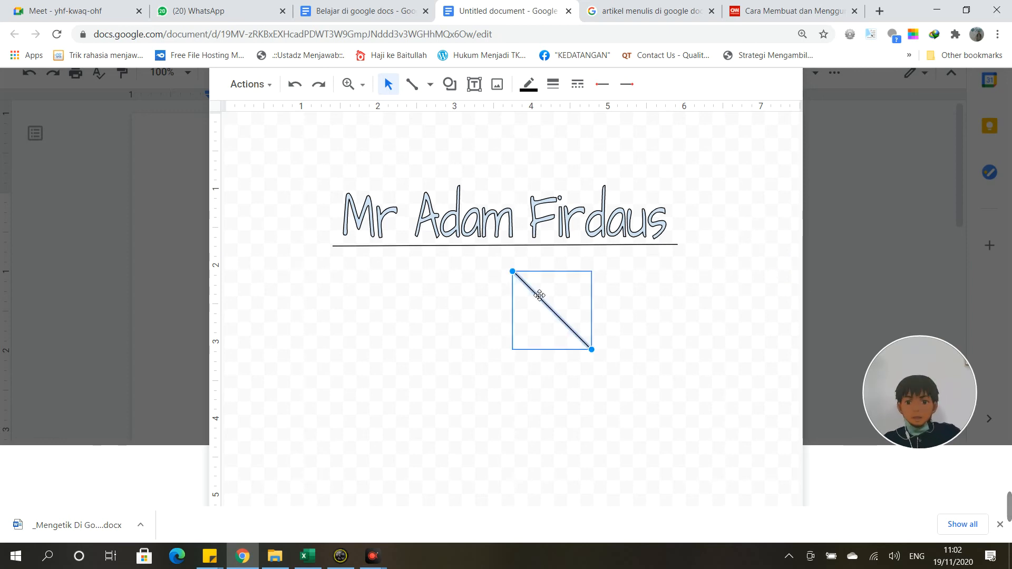
key(Delete)
click(432, 87)
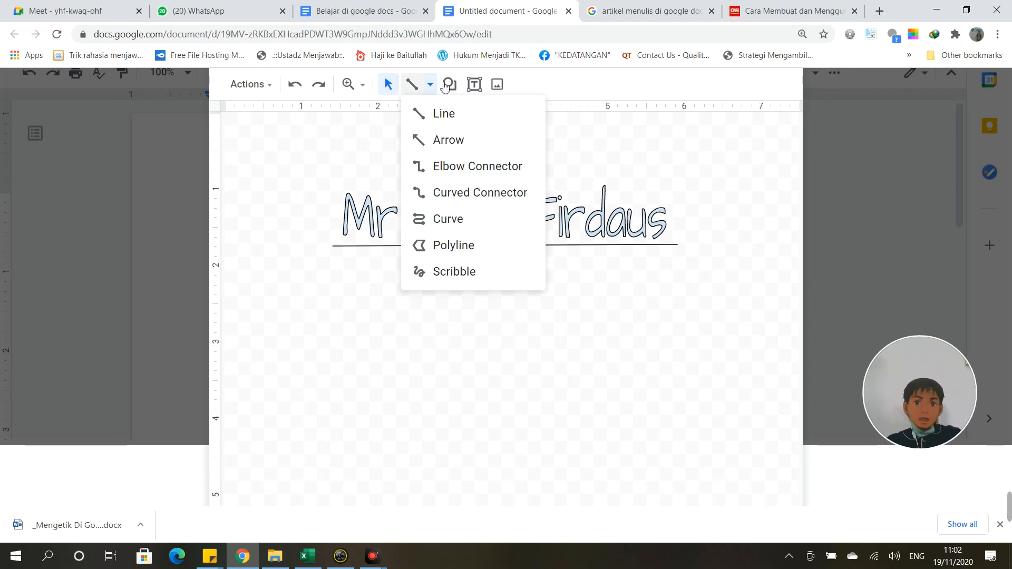
Step: Place a text box at the drawing's left edge below the name and fill it red
click(481, 86)
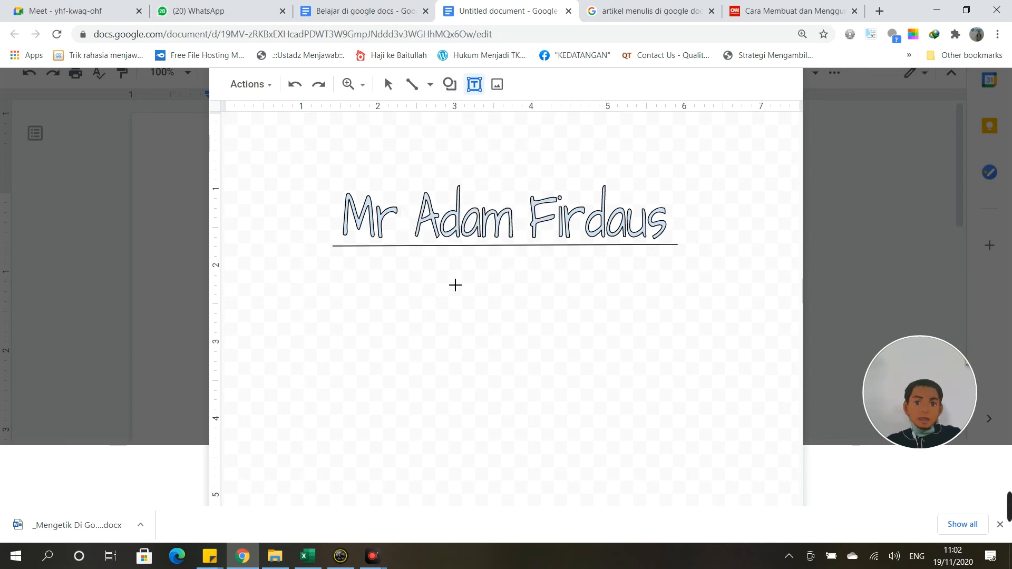
click(460, 329)
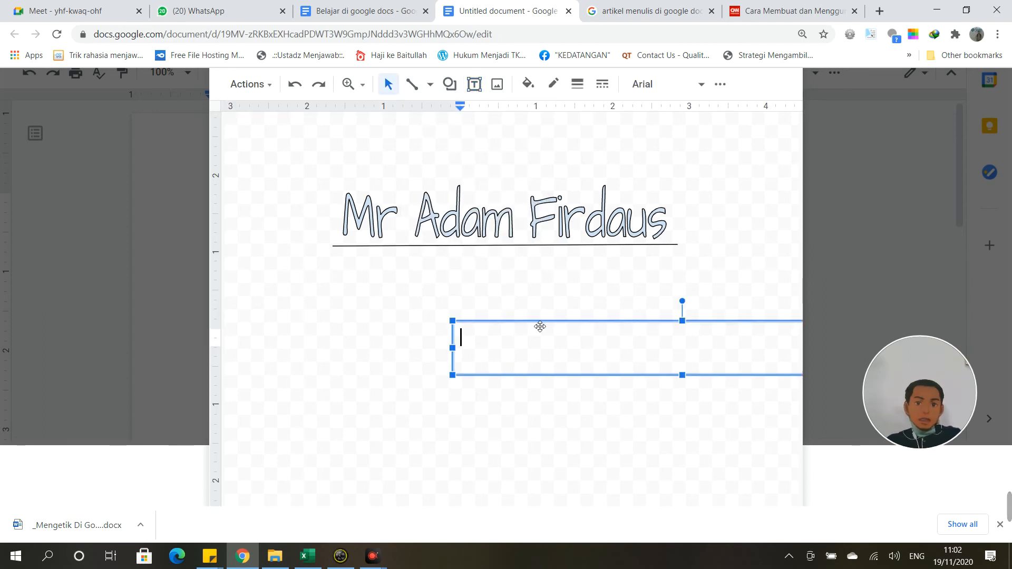
mouse_move(540, 326)
mouse_down()
mouse_move(429, 307)
mouse_move(436, 291)
mouse_up()
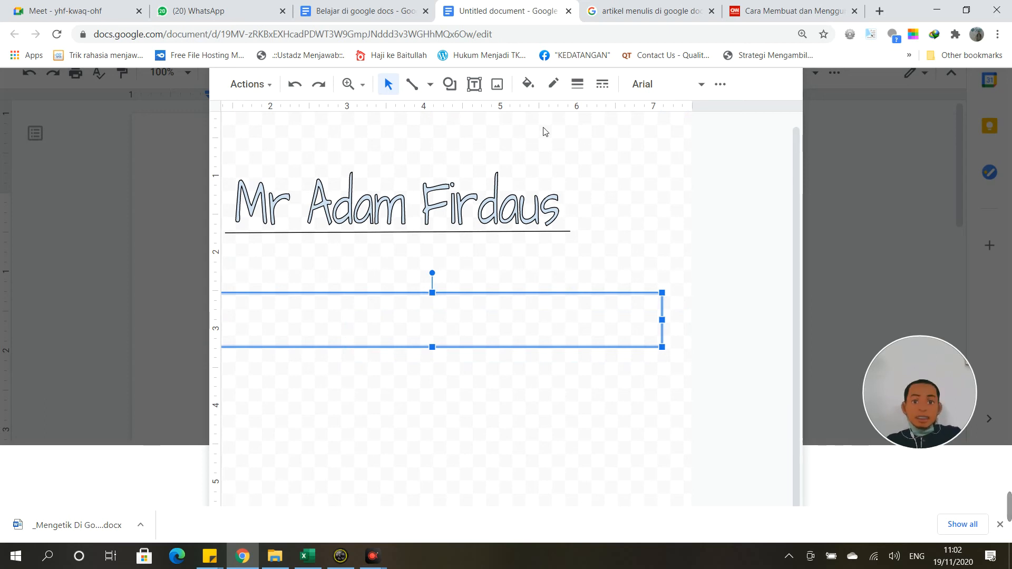
click(539, 90)
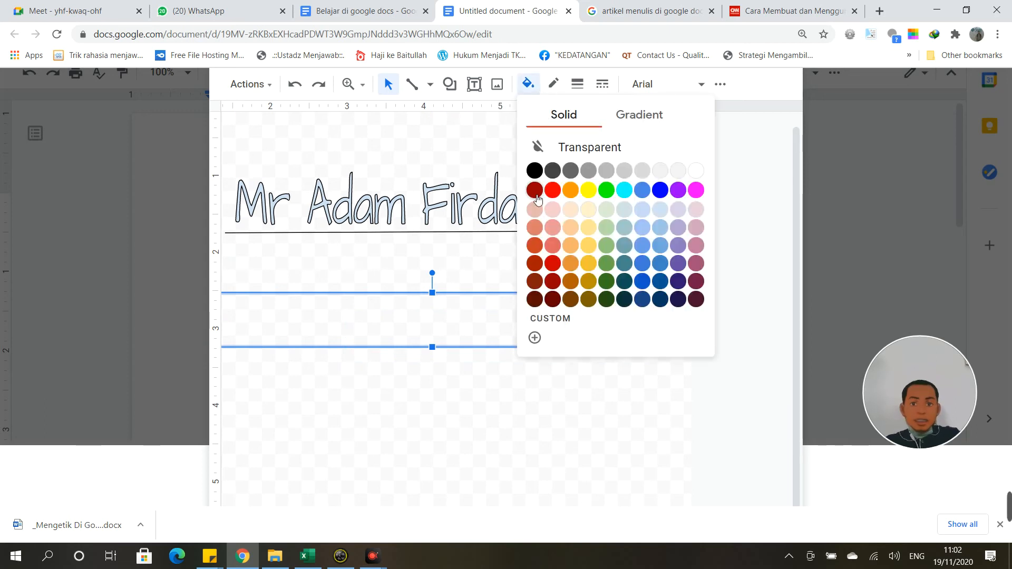
click(552, 263)
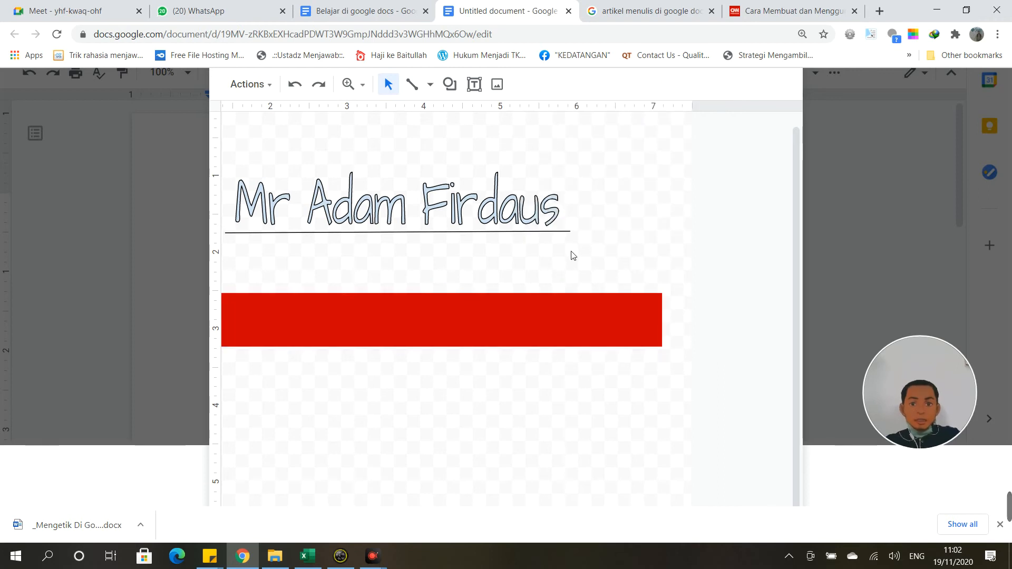
click(507, 334)
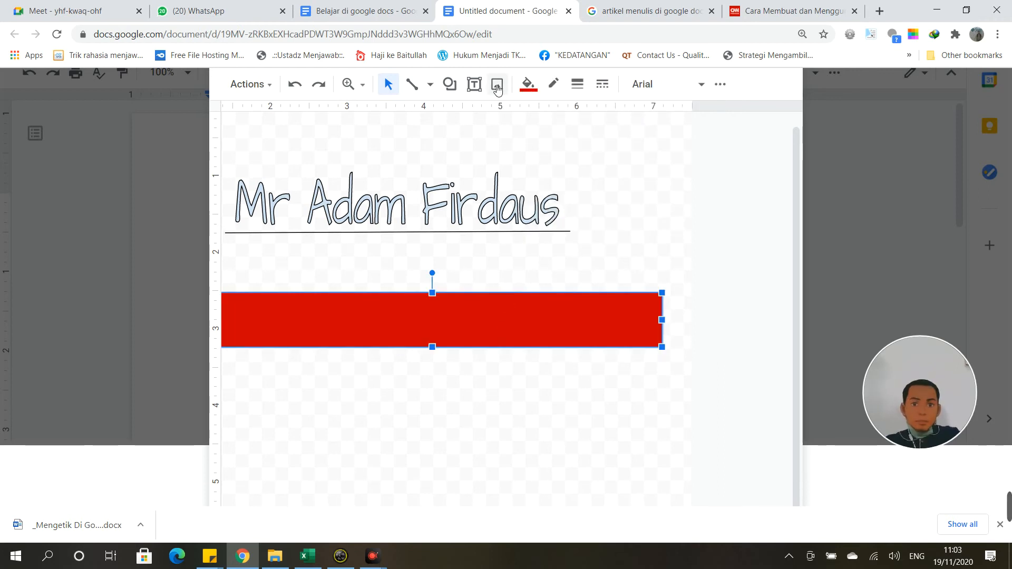
Step: Open the picture web search, then close it without inserting anything
click(497, 85)
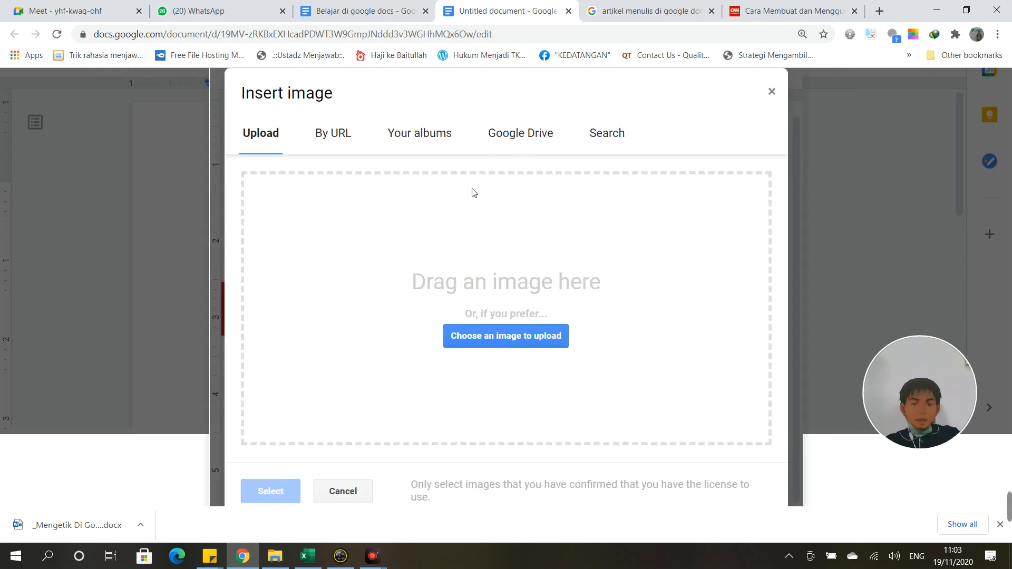
click(609, 136)
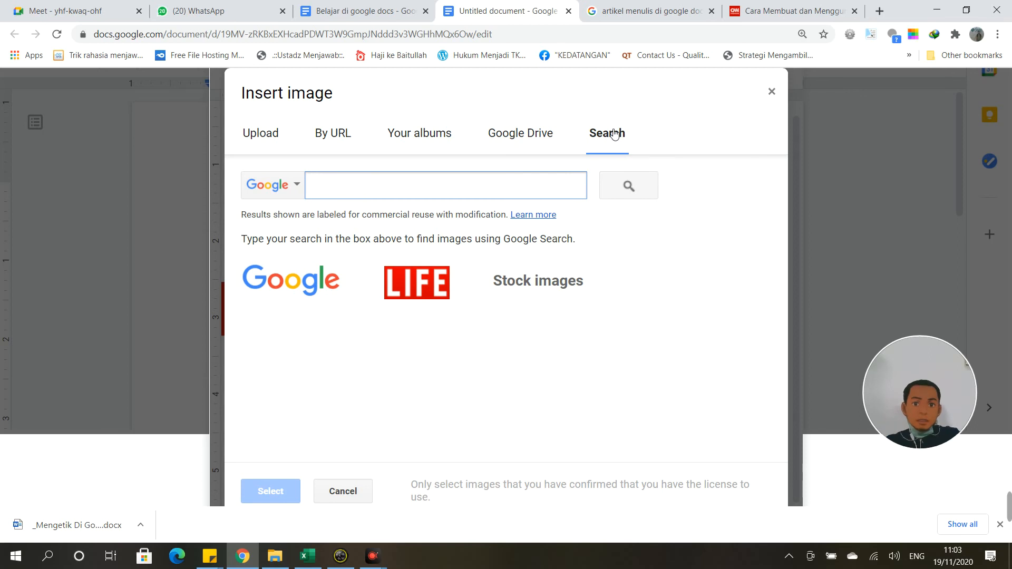
click(772, 91)
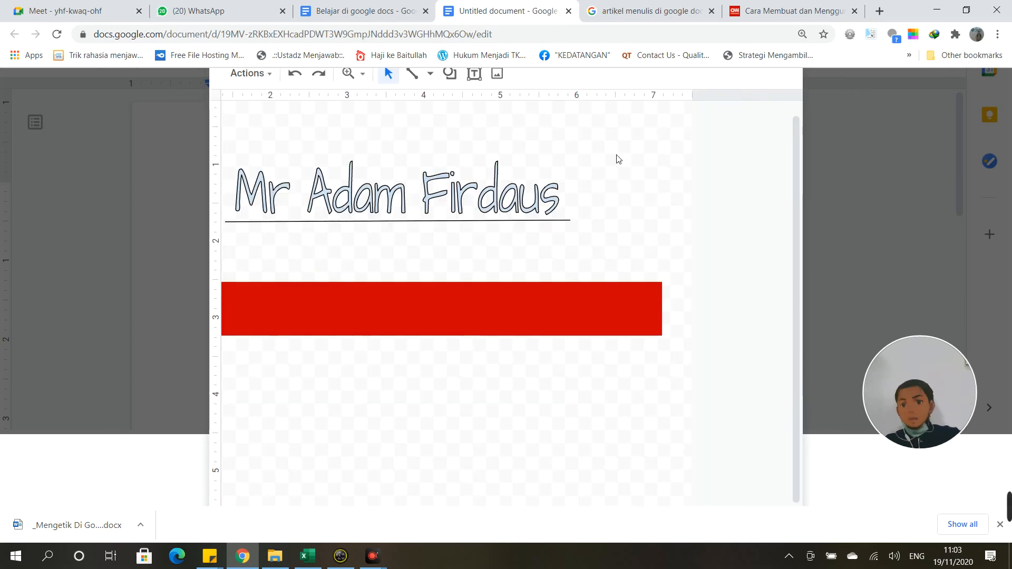
scroll(468, 163, up, 1)
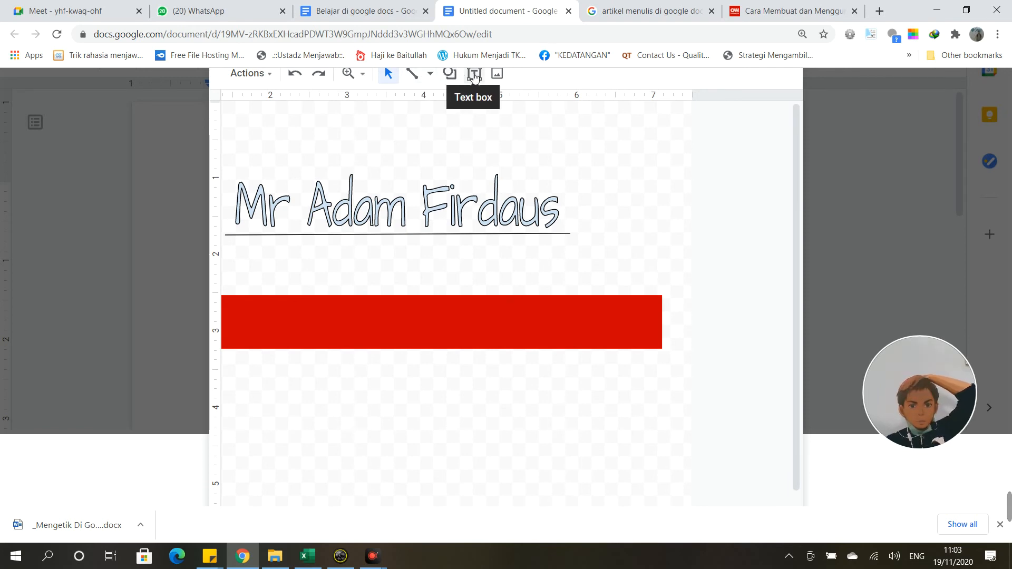
Step: Search pictures for 'ca' and insert the blue cartoon car below the red box
click(497, 74)
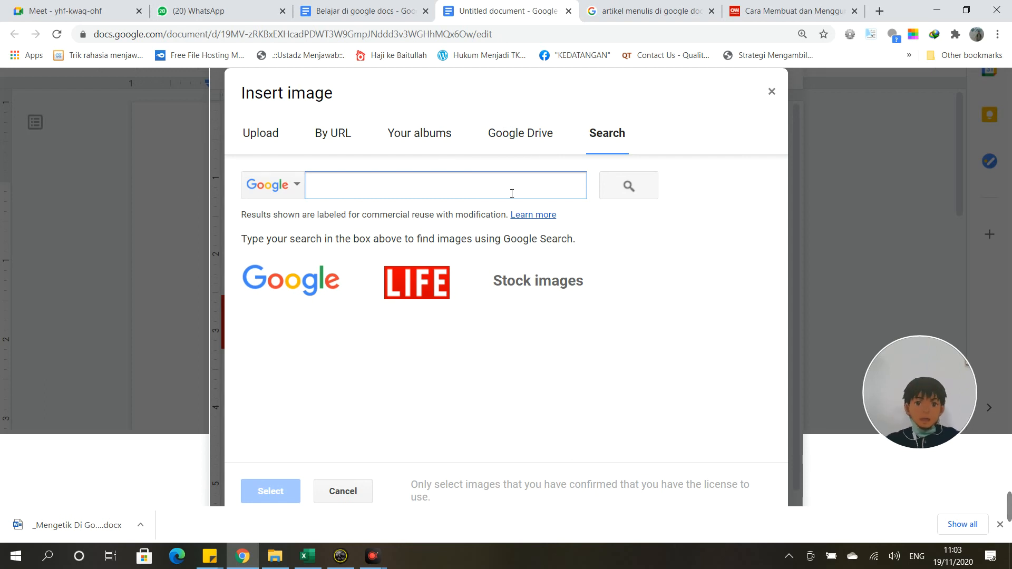
text(cars)
key(Return)
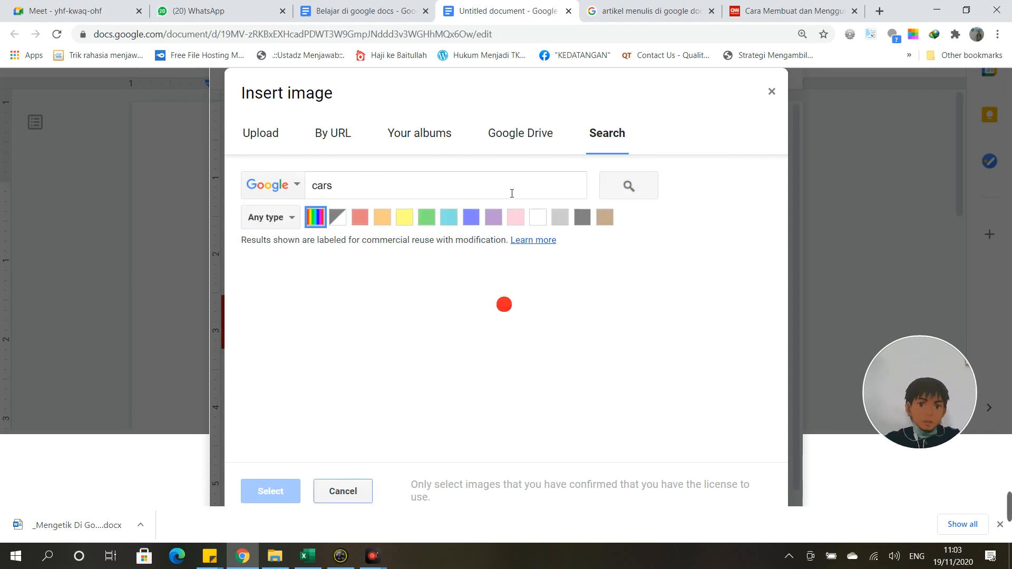
click(433, 324)
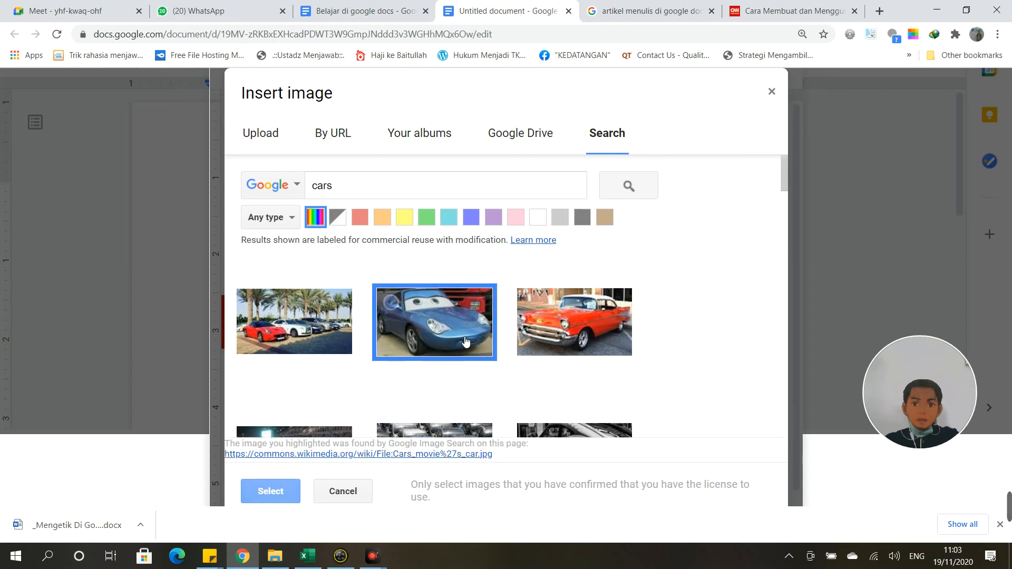
click(266, 491)
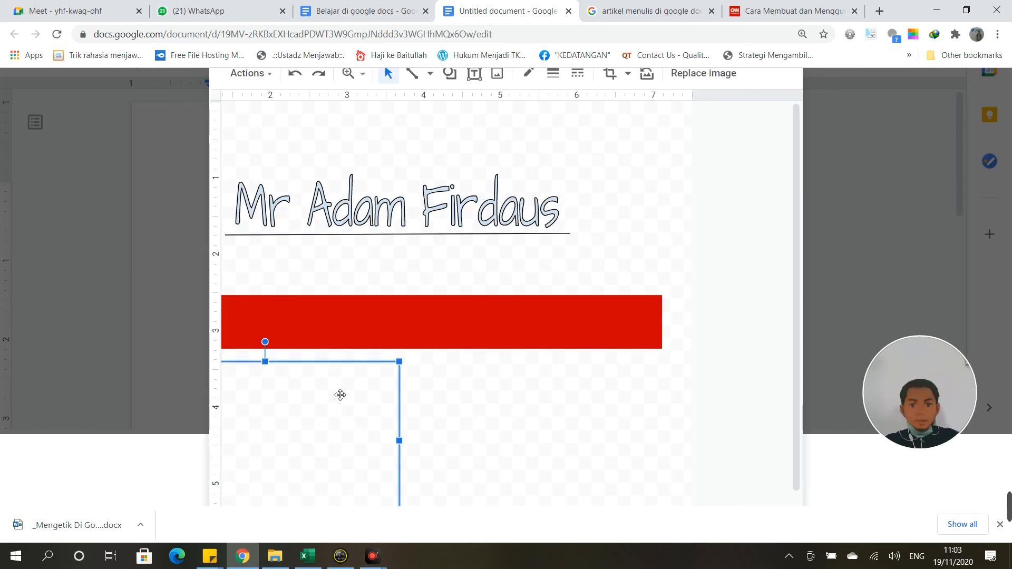
scroll(340, 394, down, 1)
scroll(475, 201, up, 1)
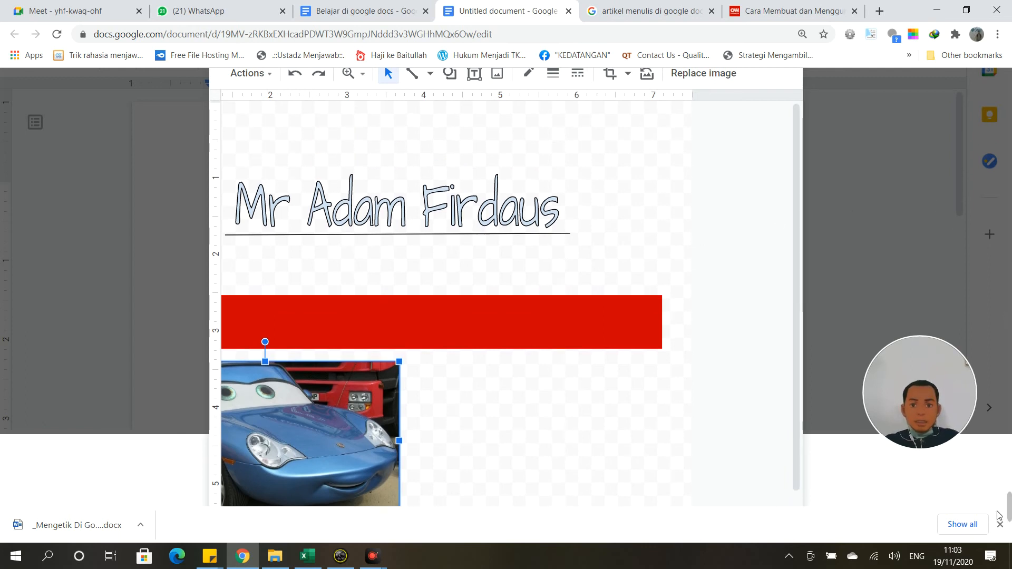
mouse_move(1009, 501)
drag(1010, 494, 1010, 458)
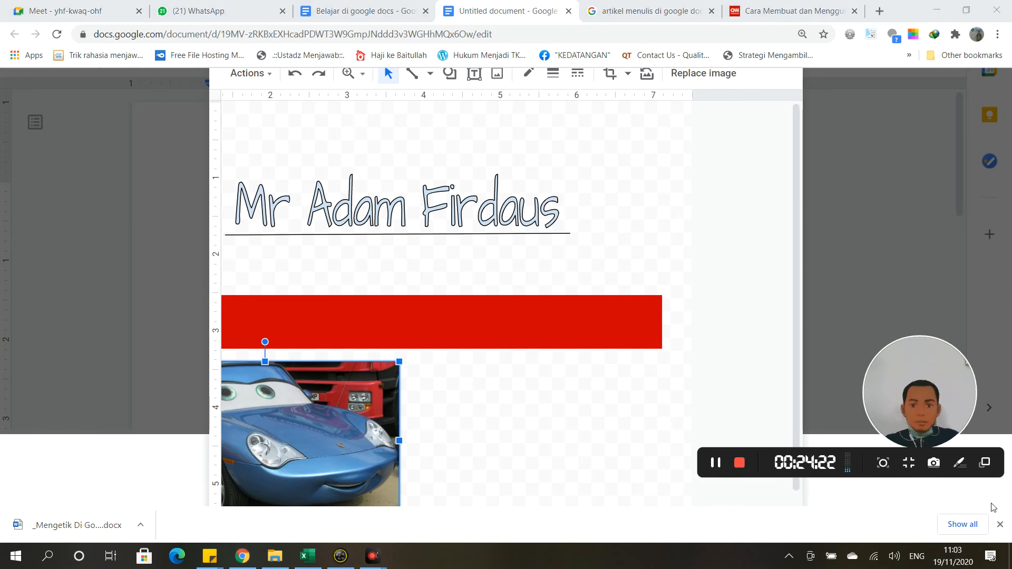
Step: Mask the car picture with a rounded diagonal corner shape and move it below the red bar
click(999, 529)
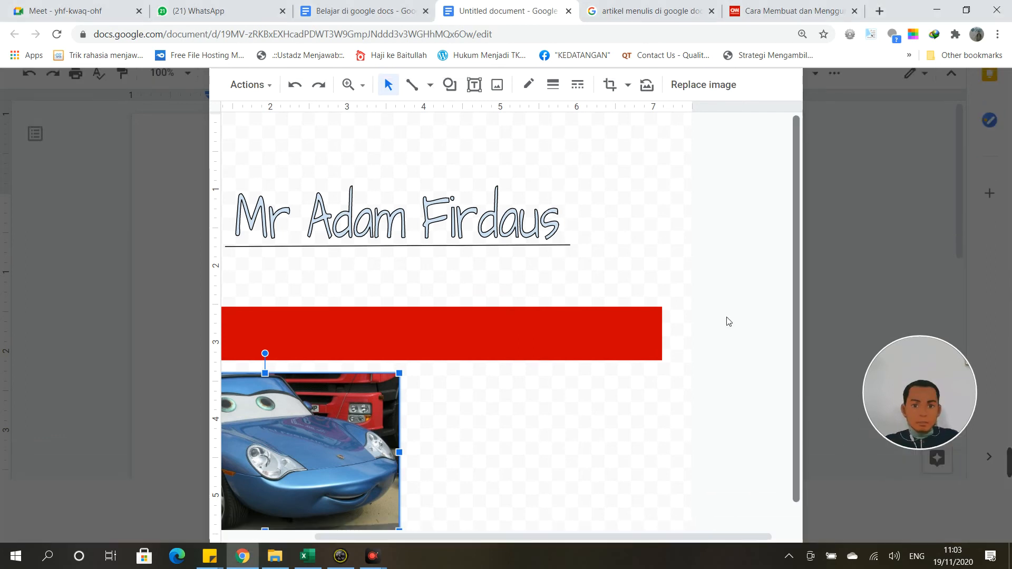
click(628, 85)
mouse_move(647, 116)
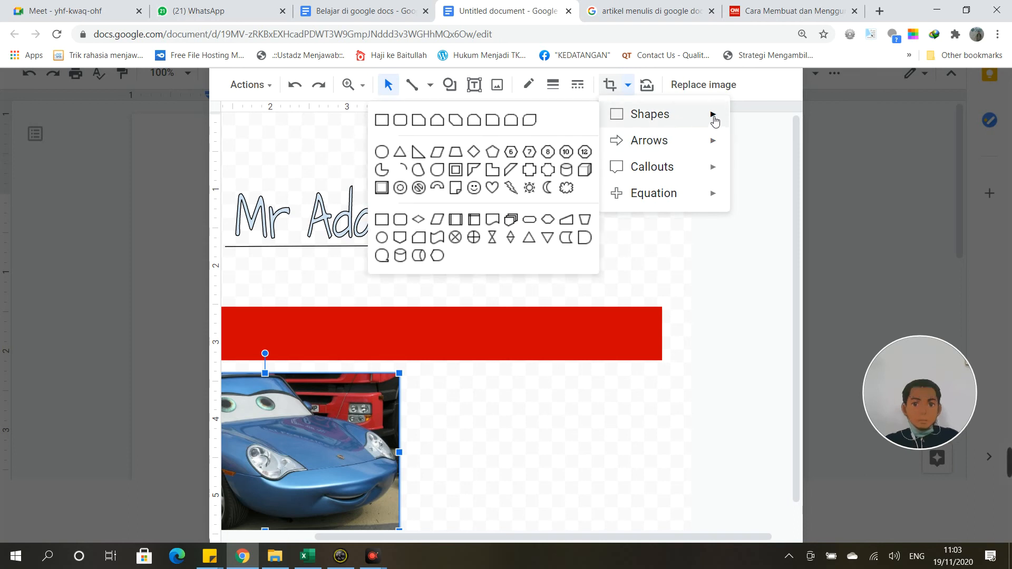
click(529, 120)
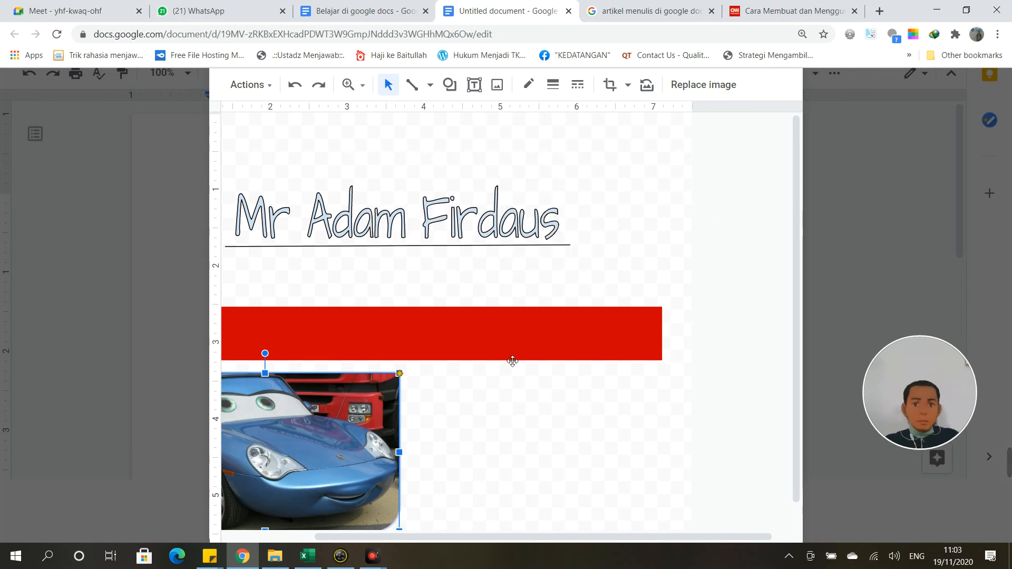
click(516, 463)
drag(516, 463, 677, 477)
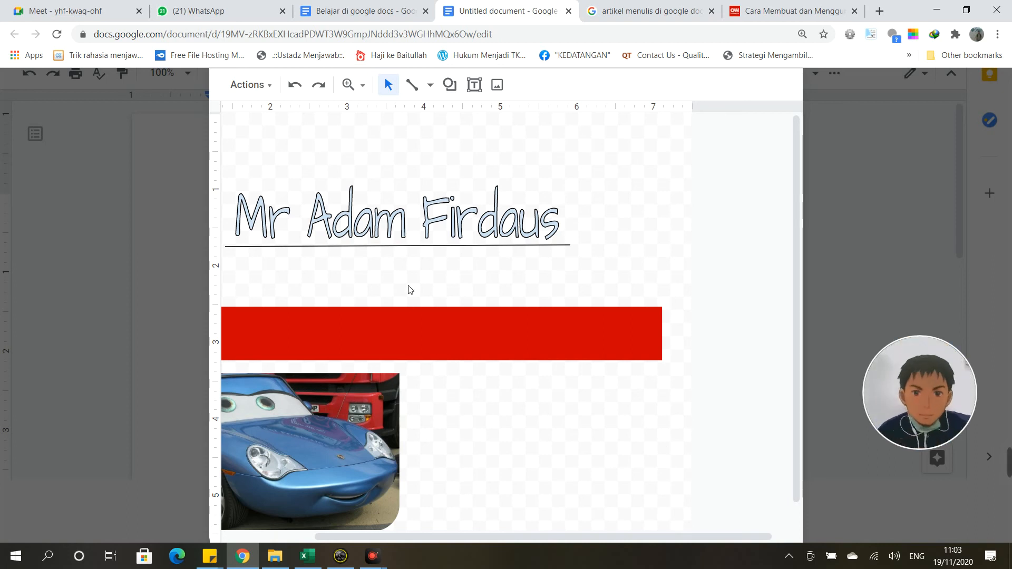
click(370, 469)
drag(371, 470, 455, 445)
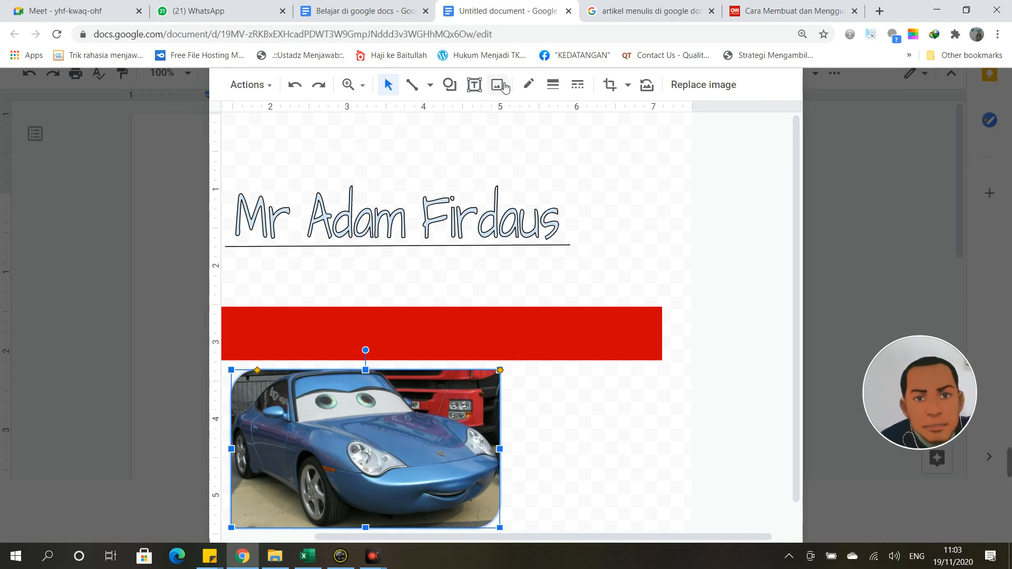
Step: Try a U-turn arrow mask on the car, then reshape it as a horizontal scroll callout
click(628, 86)
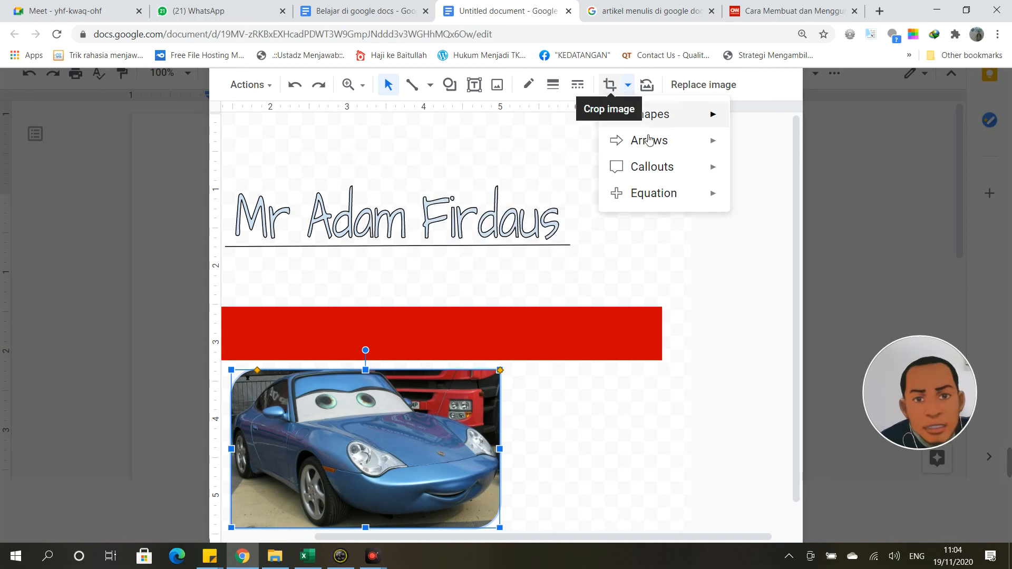
mouse_move(661, 141)
click(550, 146)
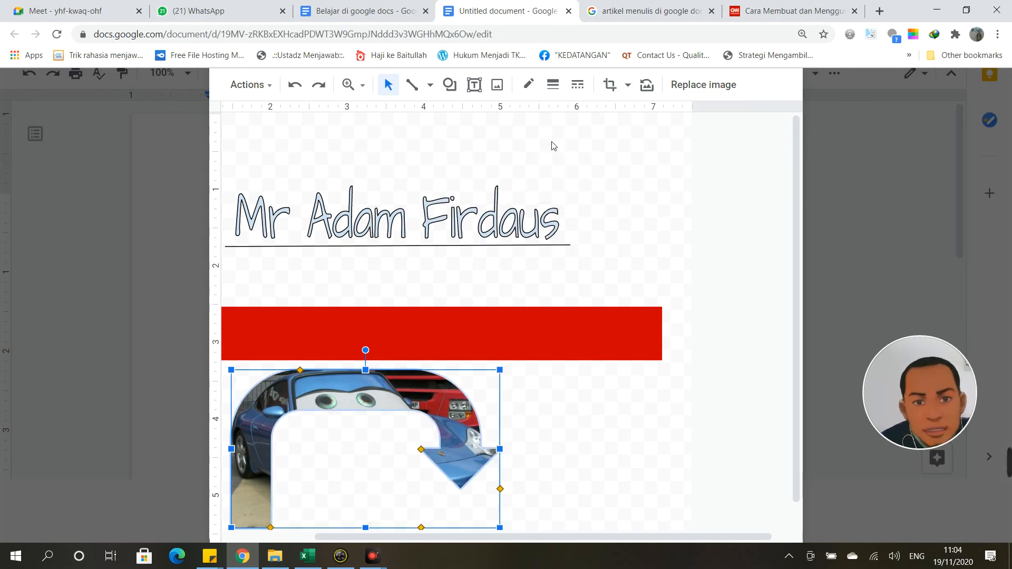
click(561, 460)
click(454, 426)
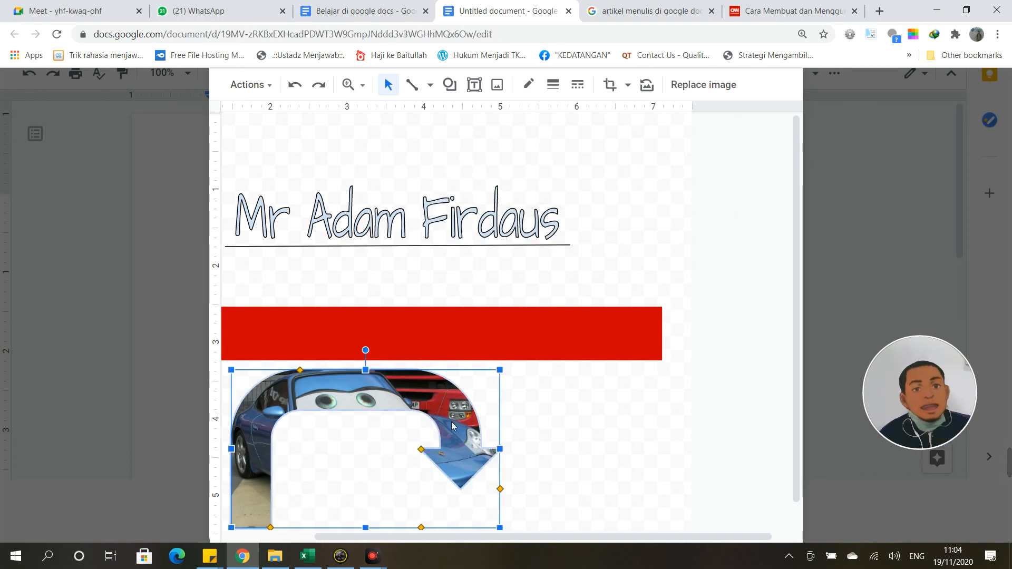
click(628, 86)
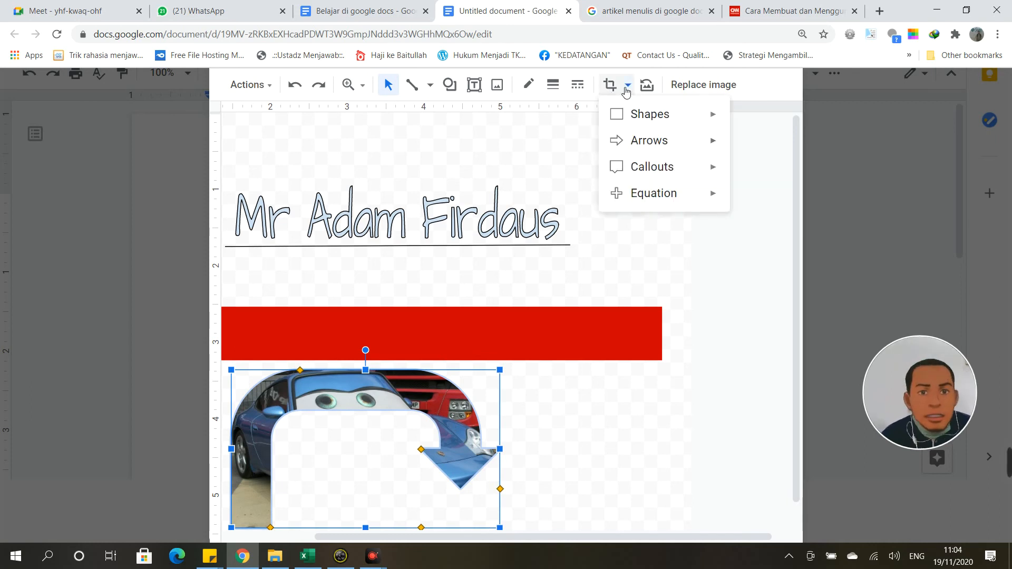
mouse_move(655, 173)
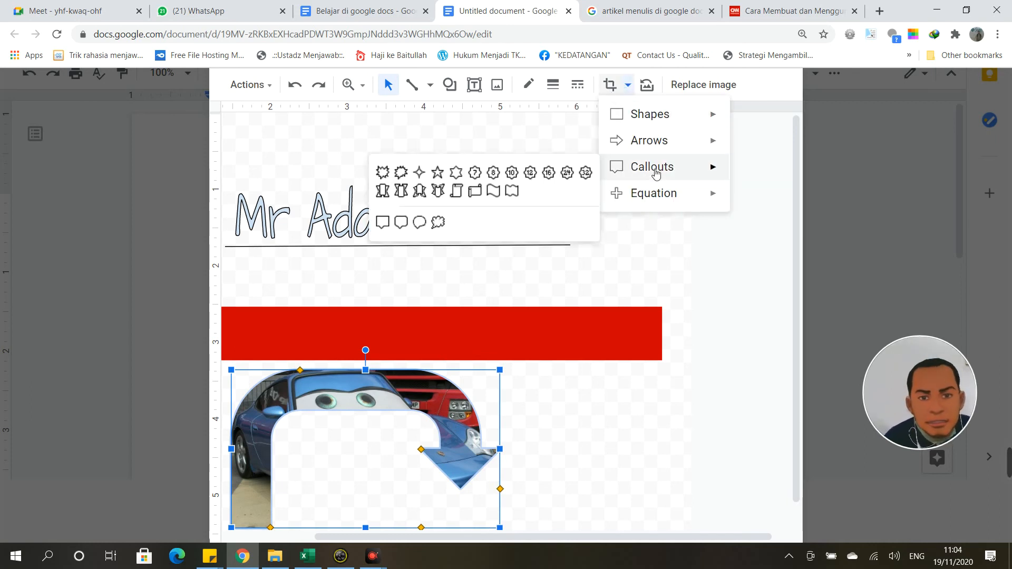
click(481, 191)
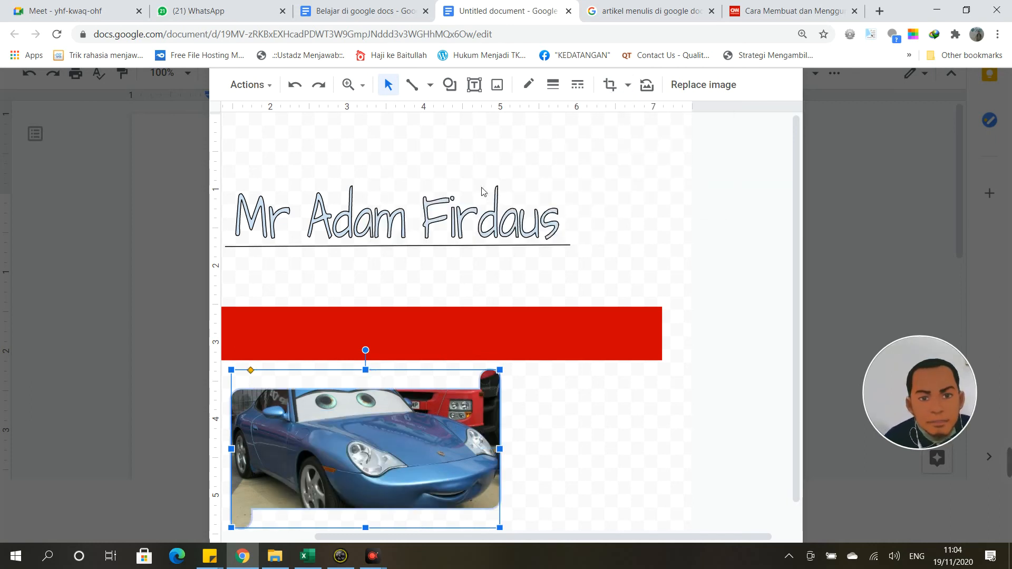
click(541, 426)
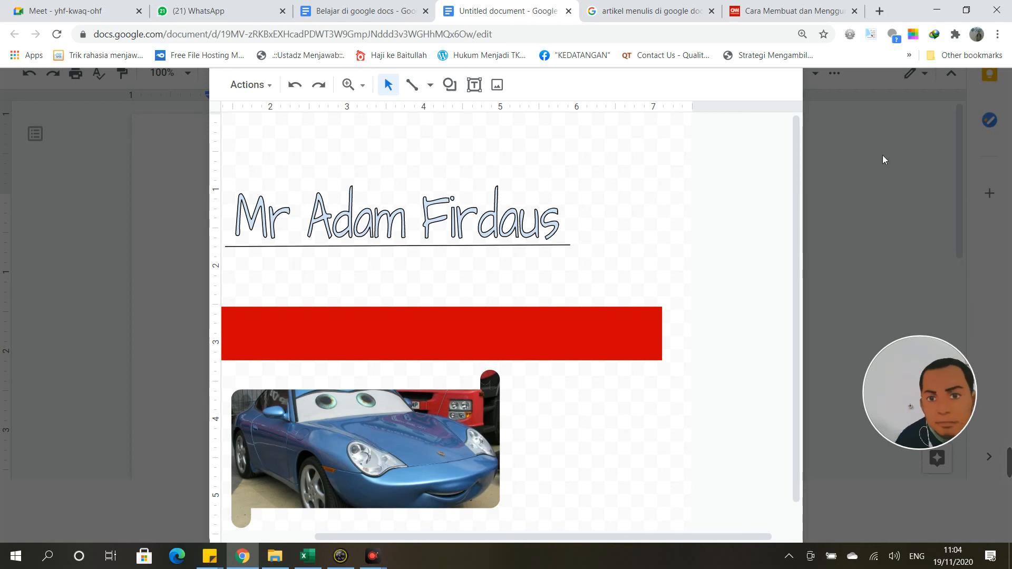
Step: Glance at the drawing's actions list and the 'Belajar di google docs' tab, then return to the drawing
click(265, 84)
click(159, 179)
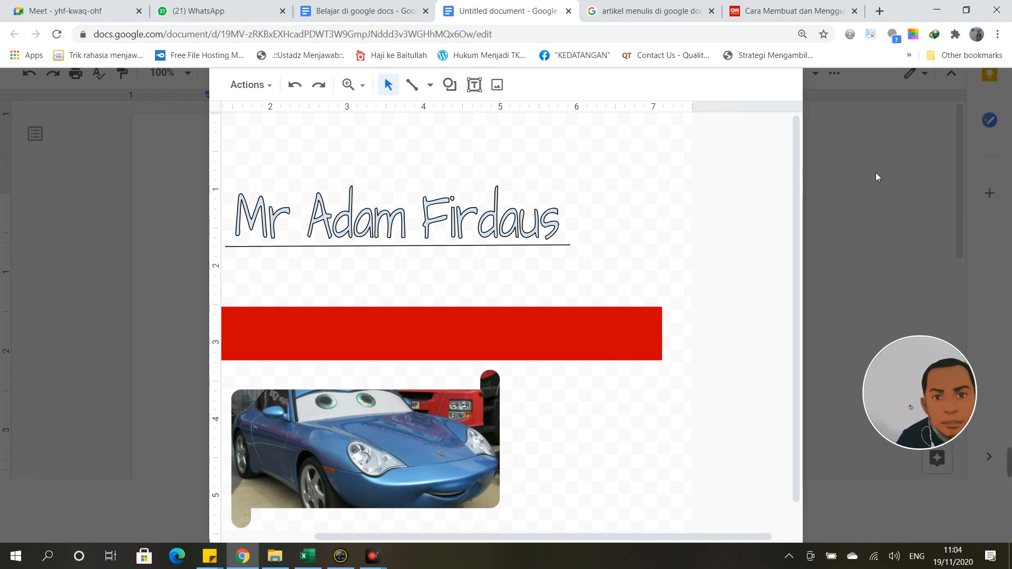
click(387, 7)
click(490, 11)
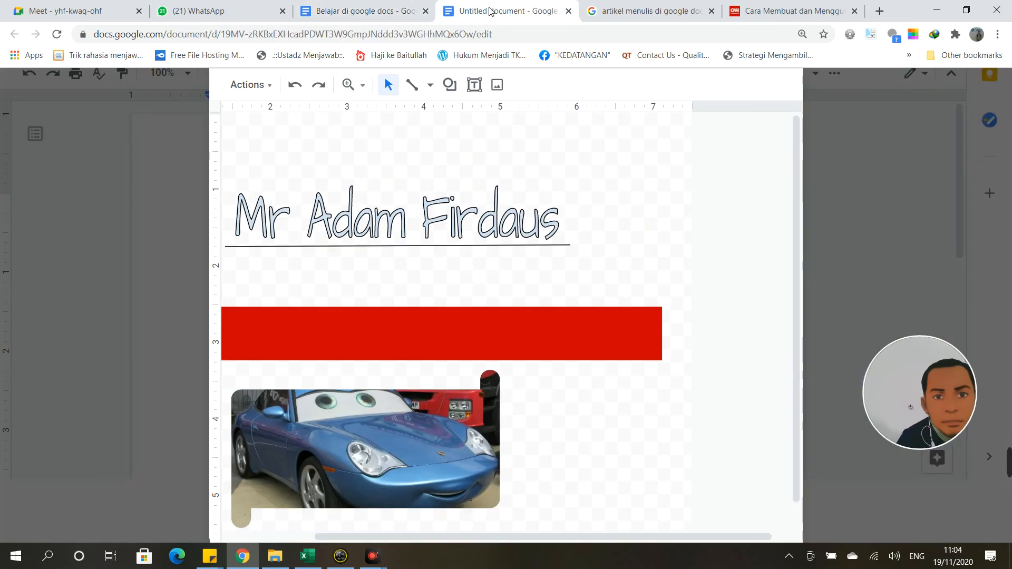
scroll(556, 352, down, 1)
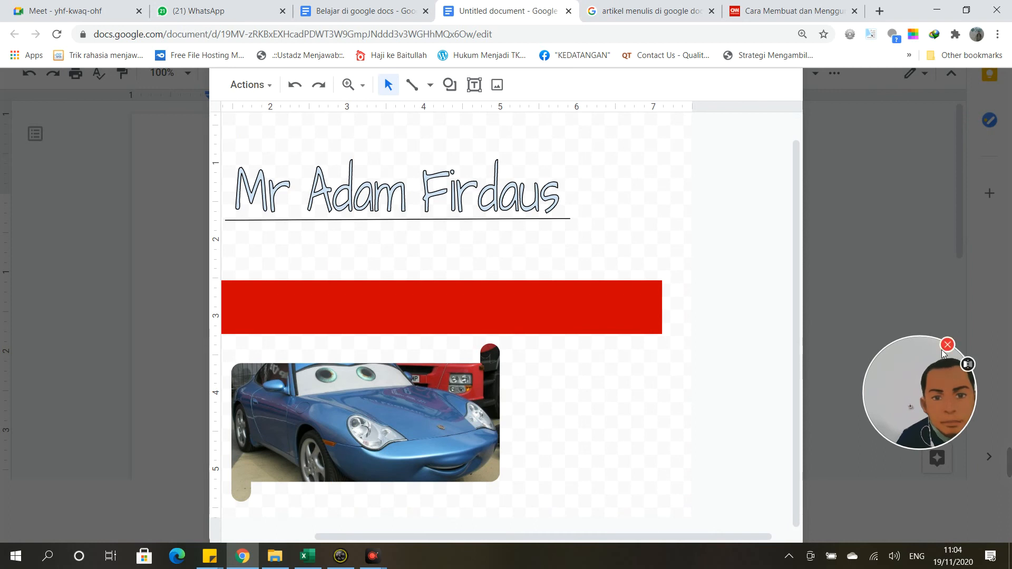
mouse_move(1010, 462)
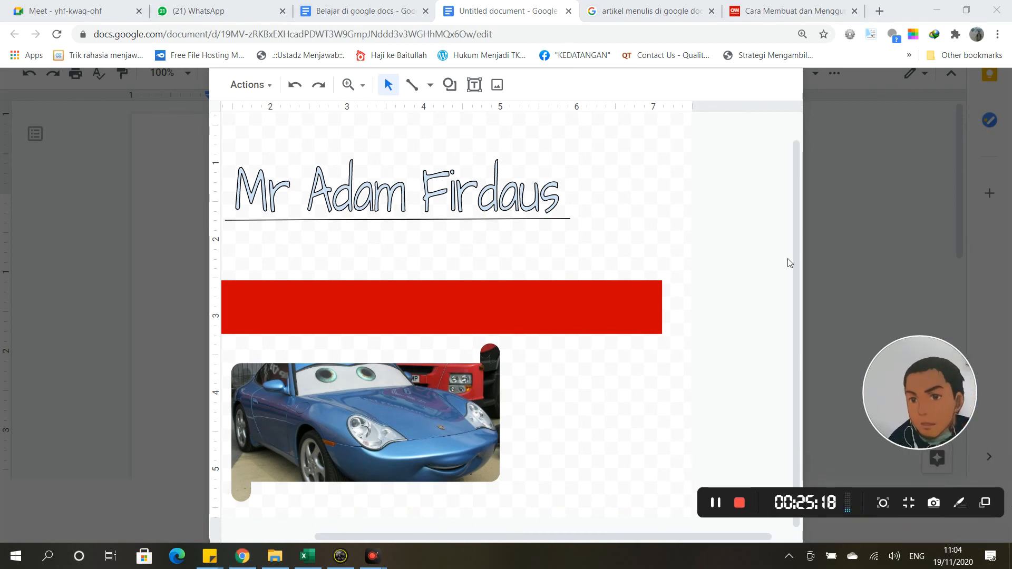
scroll(801, 260, up, 1)
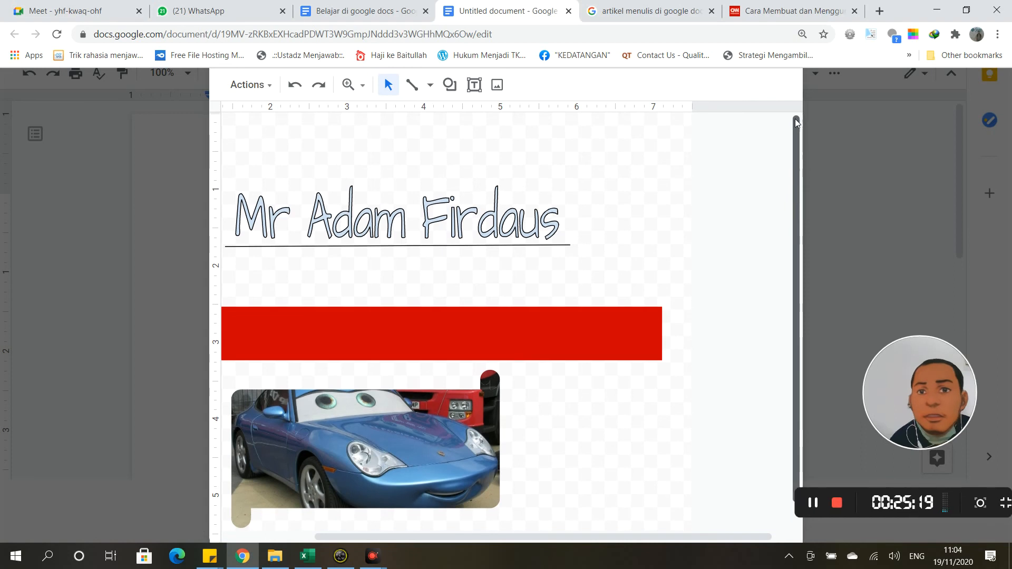
Step: Delete the red bar, car picture and name title, then reload the page
click(414, 339)
key(Delete)
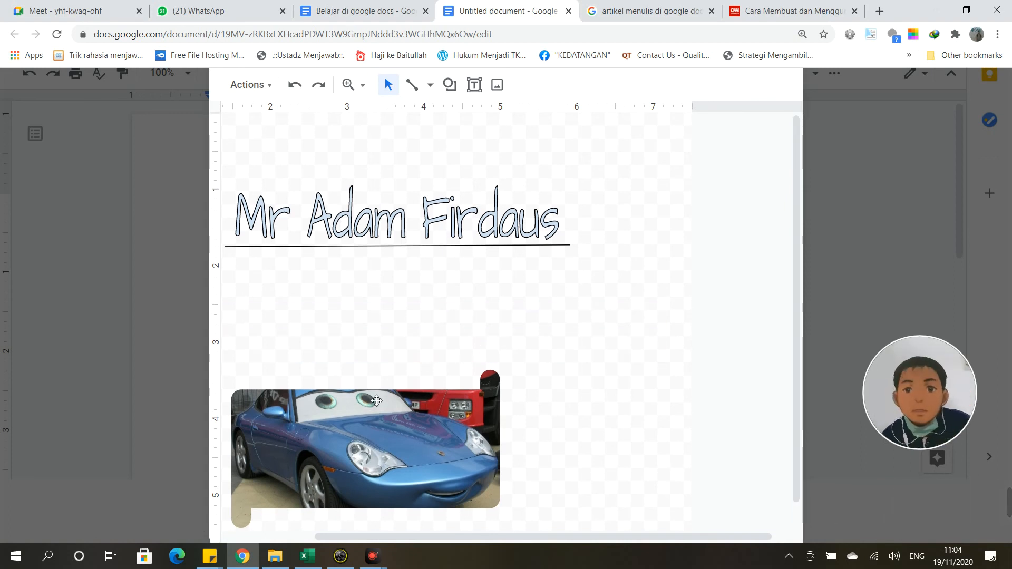
drag(393, 400, 397, 280)
key(Delete)
click(428, 240)
key(Delete)
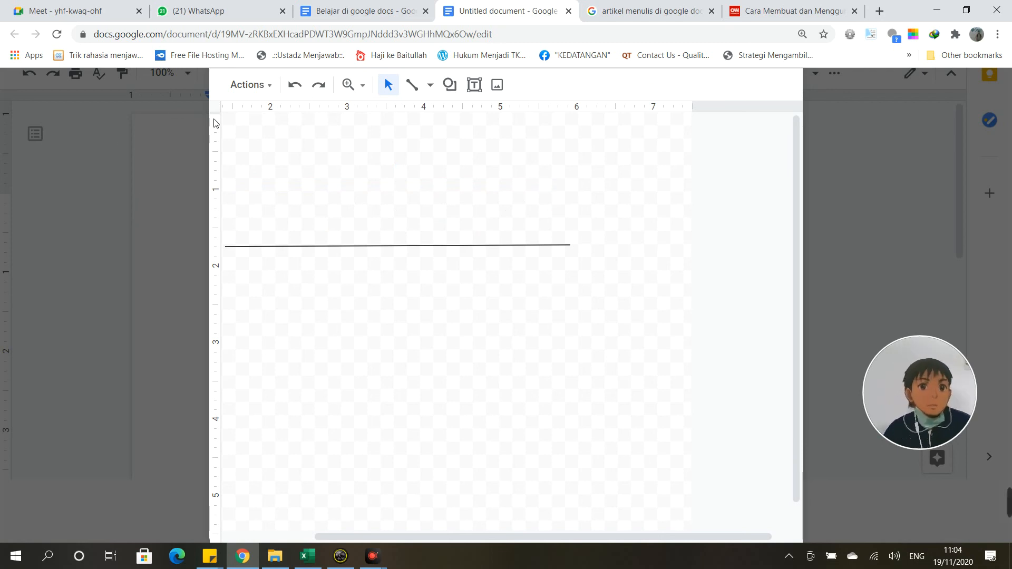
click(58, 35)
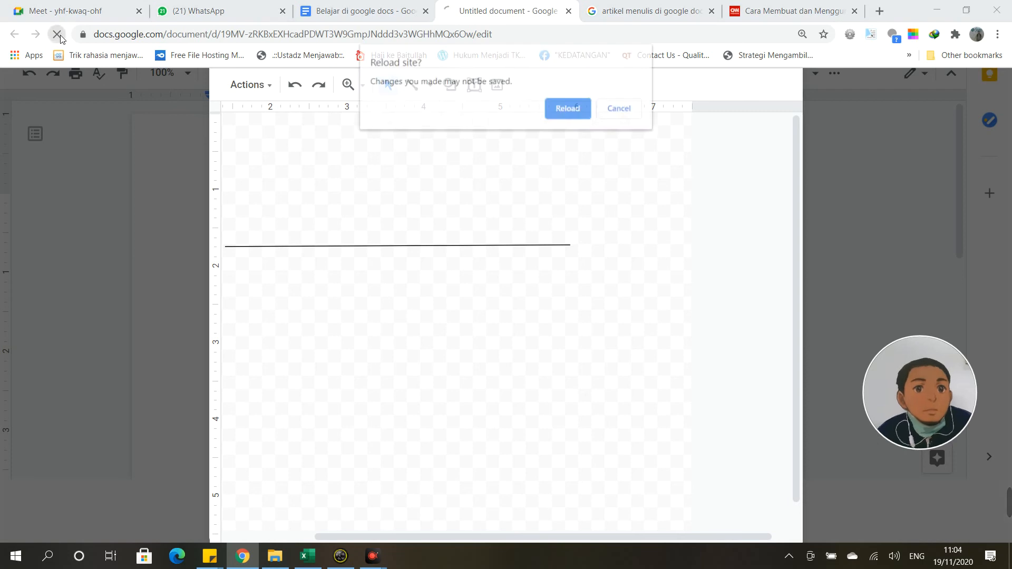
Step: Confirm the reload, browse Insert's Chart and Drawing submenus, and select the name word art
click(568, 108)
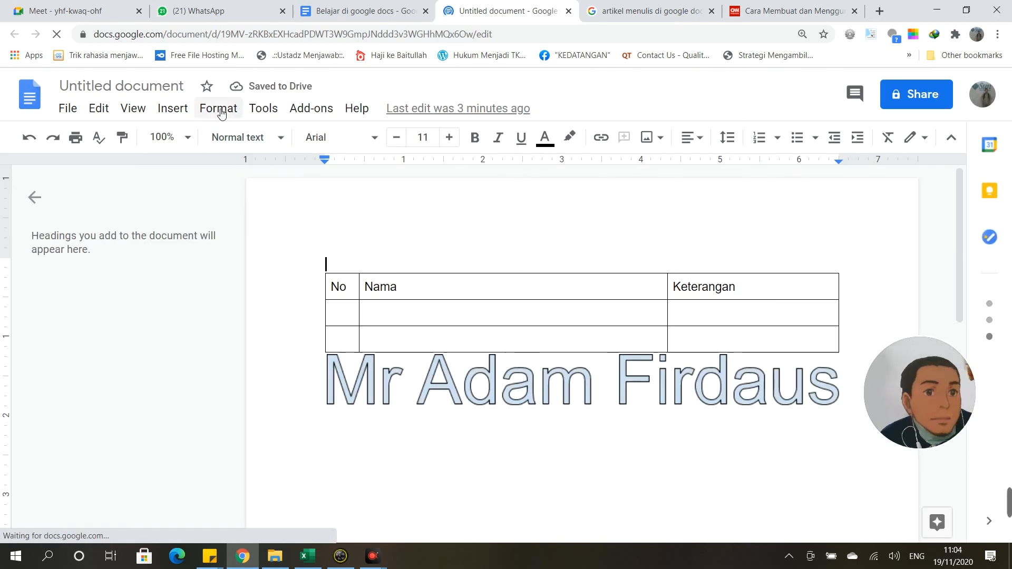
click(218, 108)
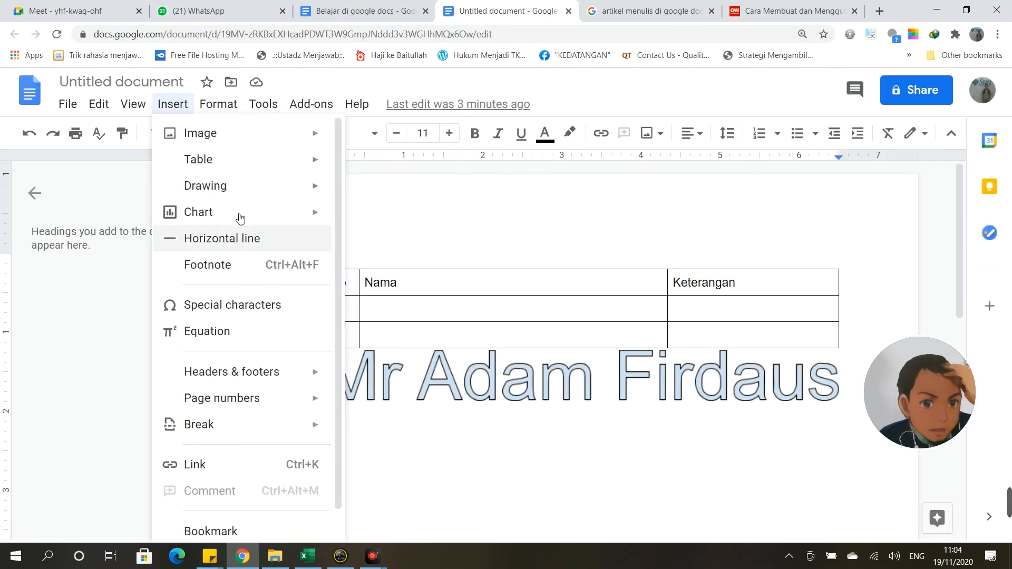
mouse_move(242, 213)
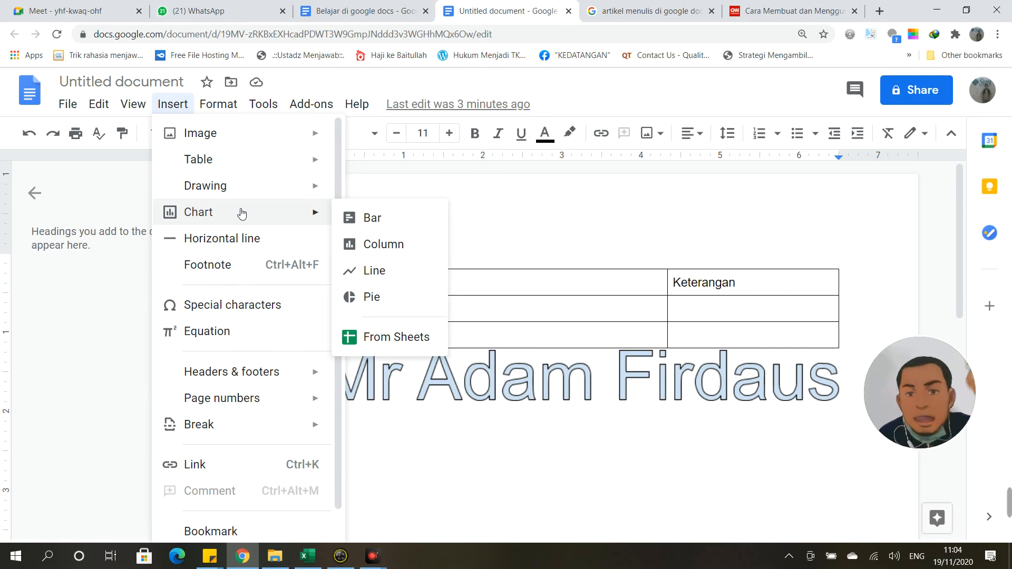
mouse_move(256, 184)
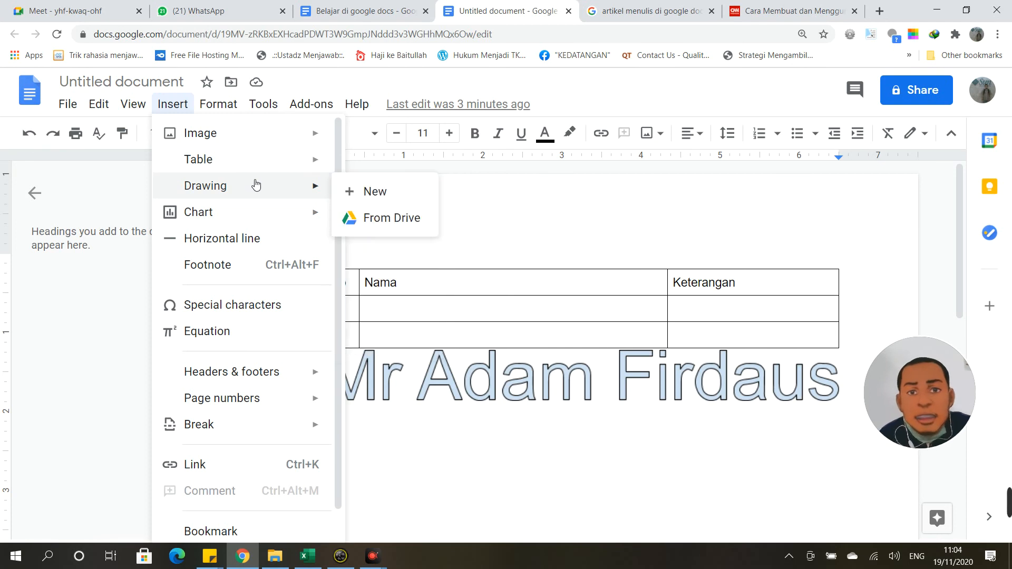
mouse_move(301, 224)
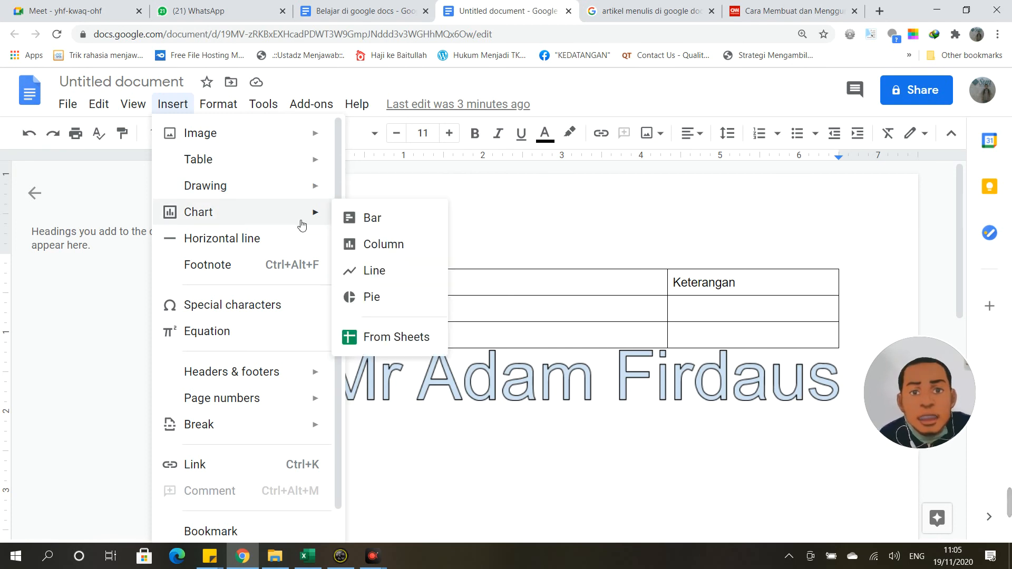
click(443, 375)
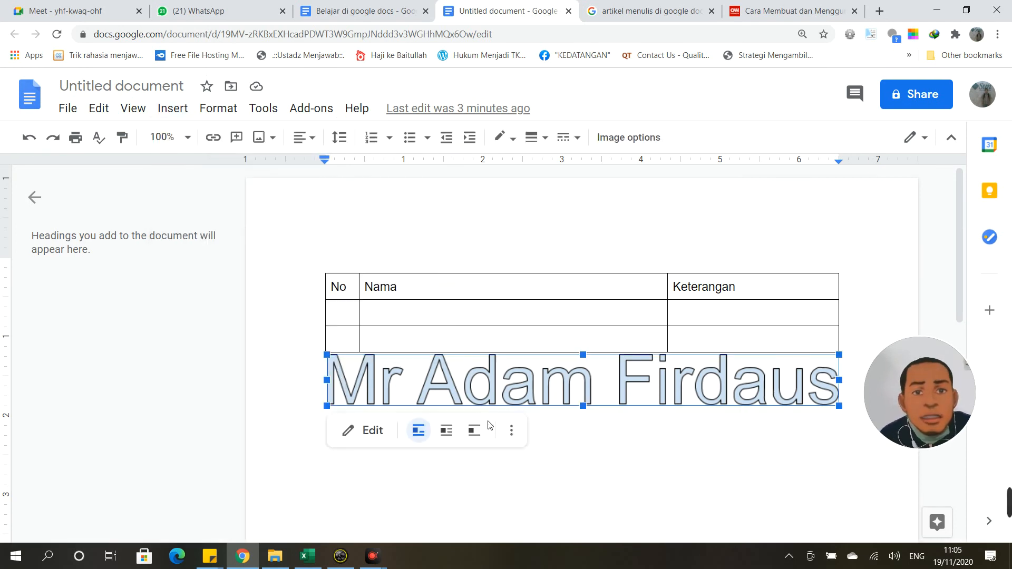
Step: Open the full image options panel for the name word art, then close it
scroll(490, 421, down, 4)
scroll(358, 343, up, 1)
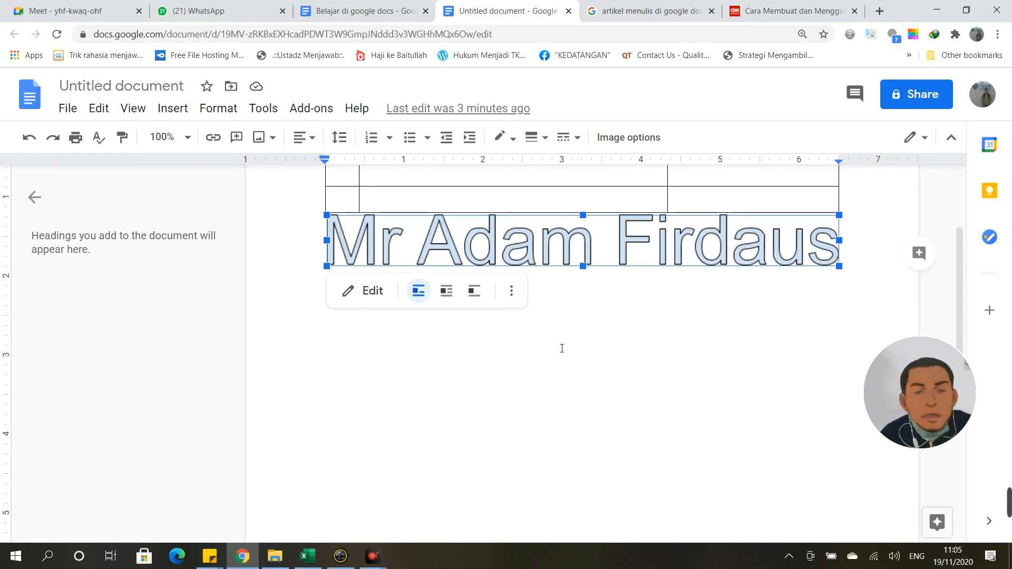
click(810, 184)
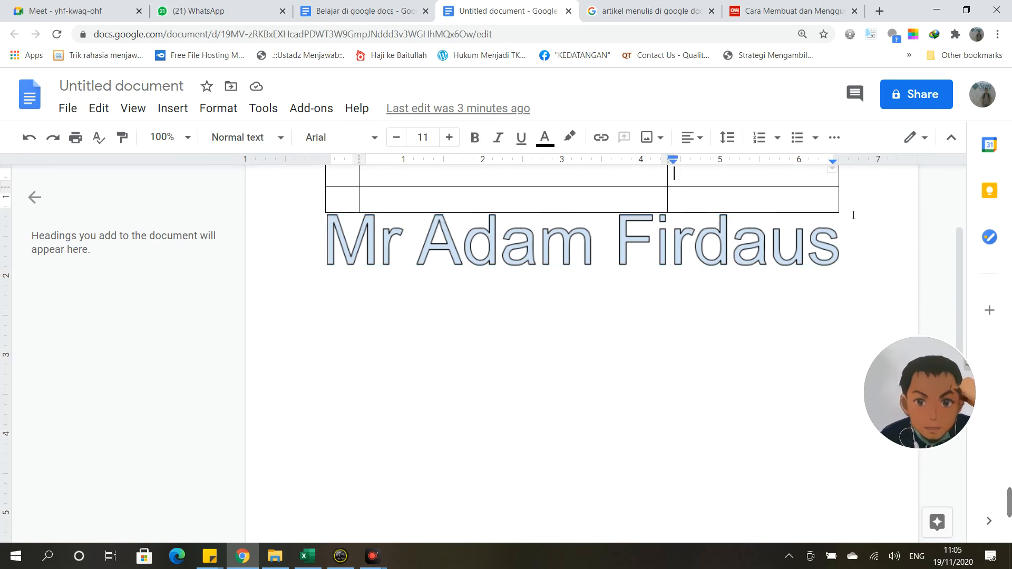
click(375, 354)
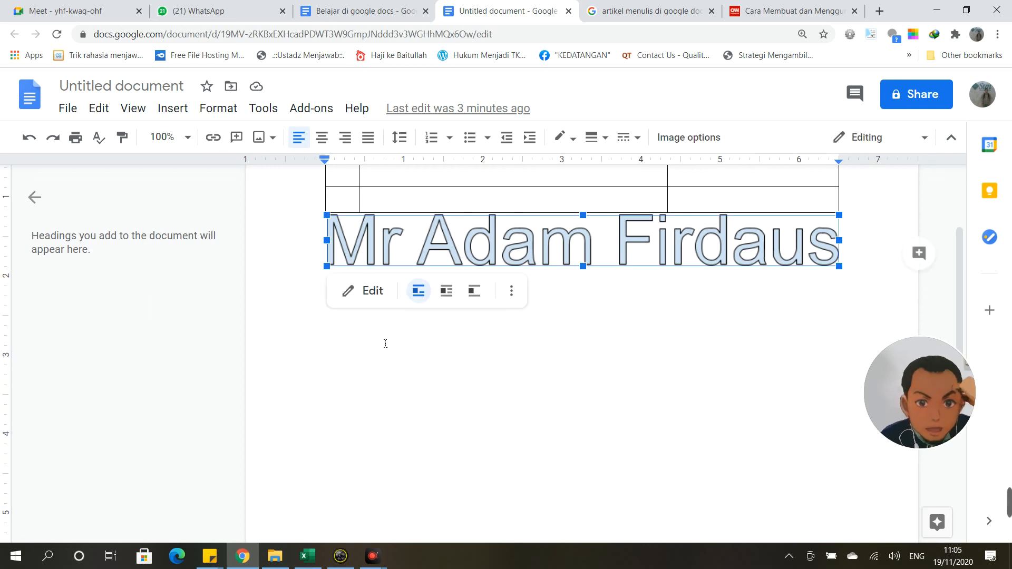
click(511, 290)
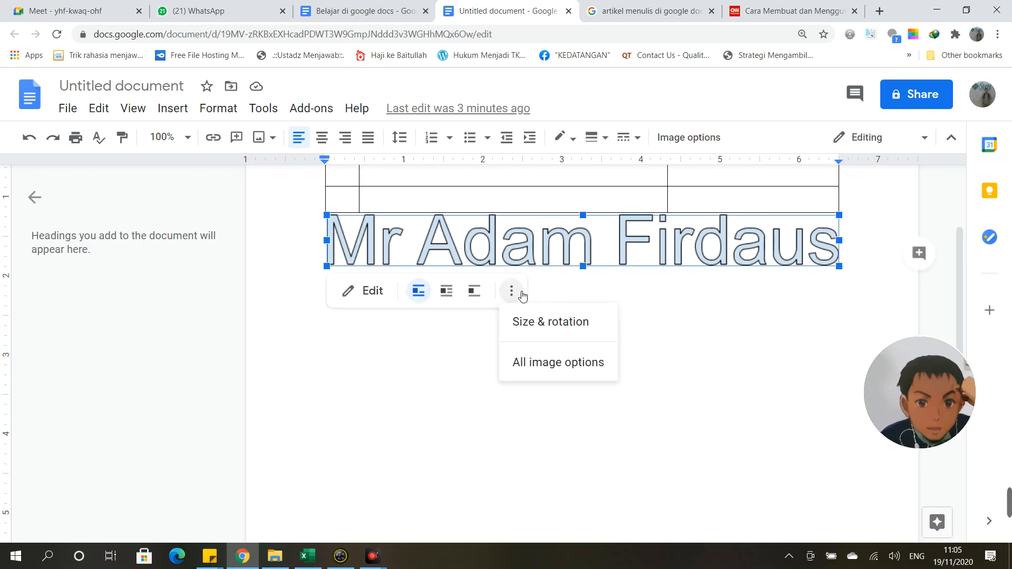
click(579, 354)
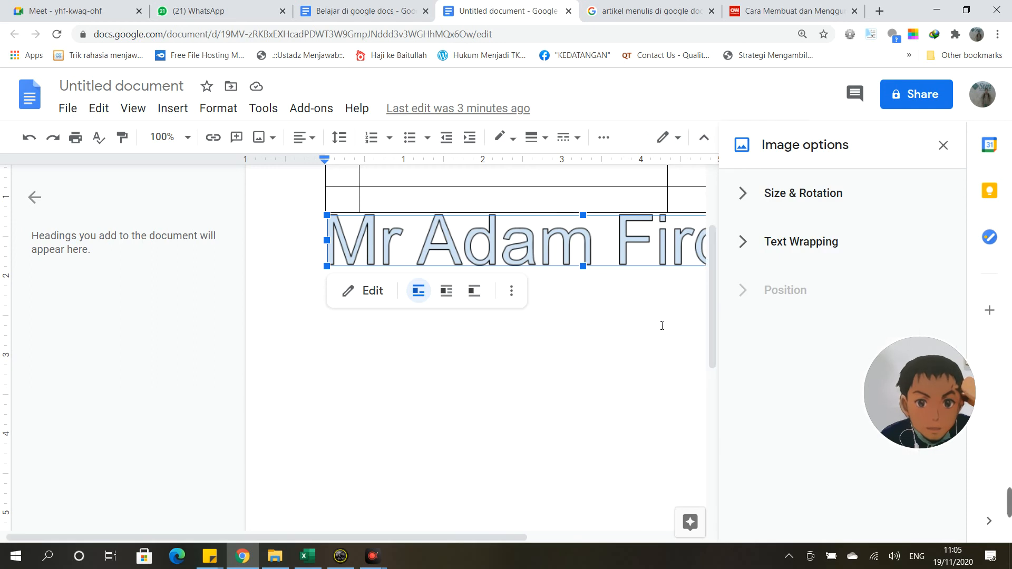
click(943, 146)
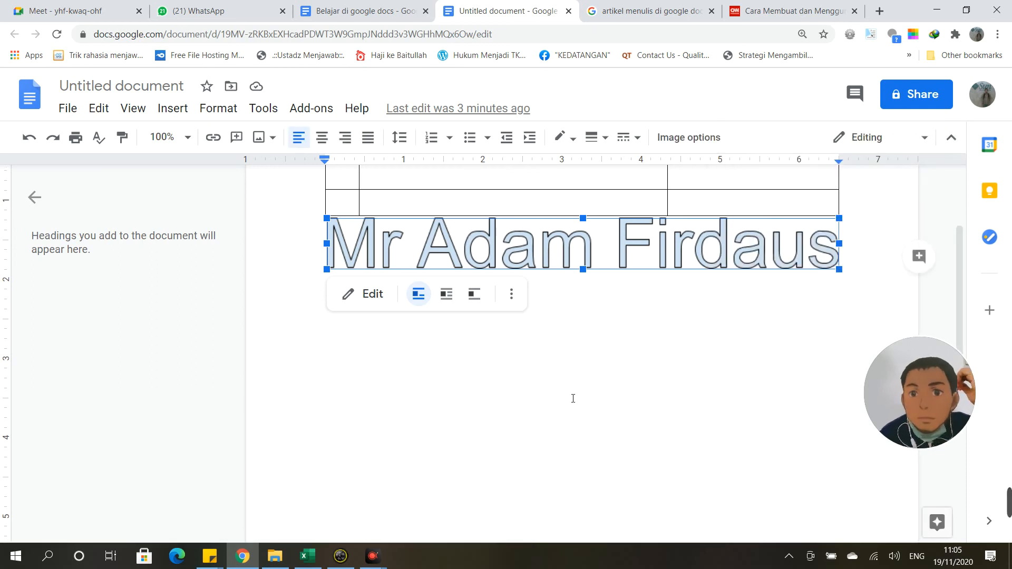
Step: Add empty lines above the No/Nama/Keterangan table
click(397, 258)
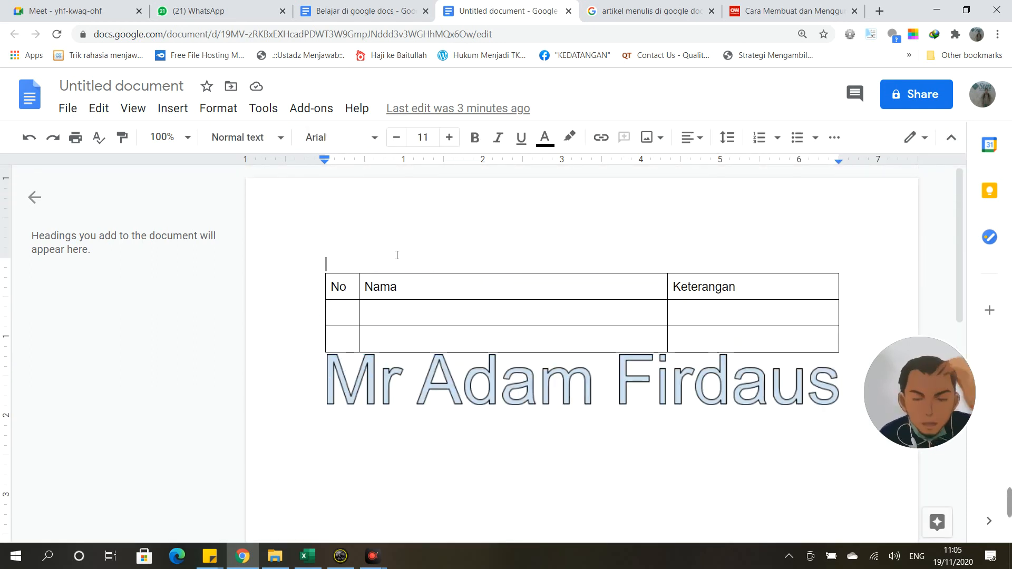
key(Return)
key(Return)
click(375, 238)
click(162, 108)
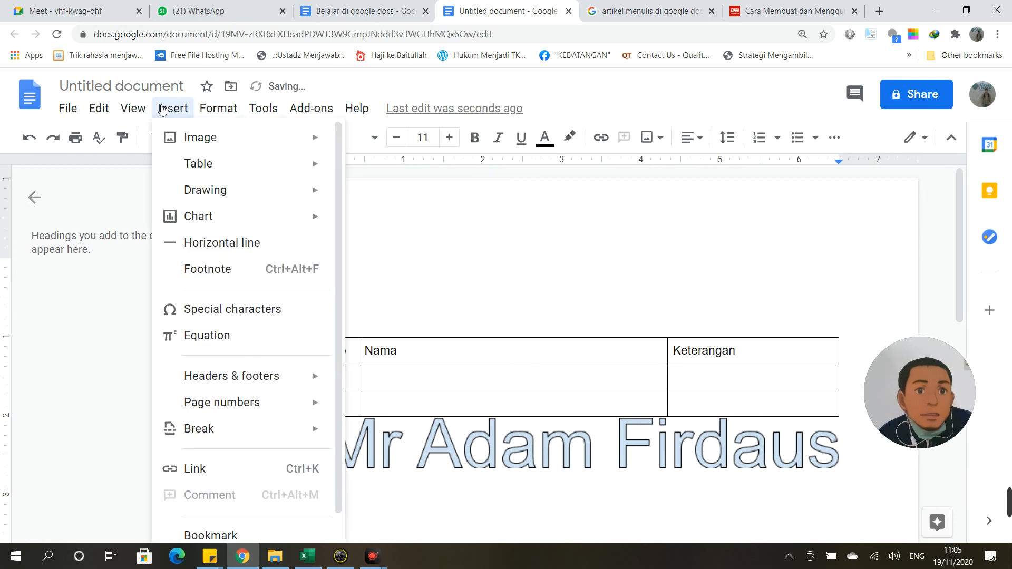
Step: Insert a sample 'Points scored' bar chart for Teams 1–4 above the table and select it
mouse_move(228, 231)
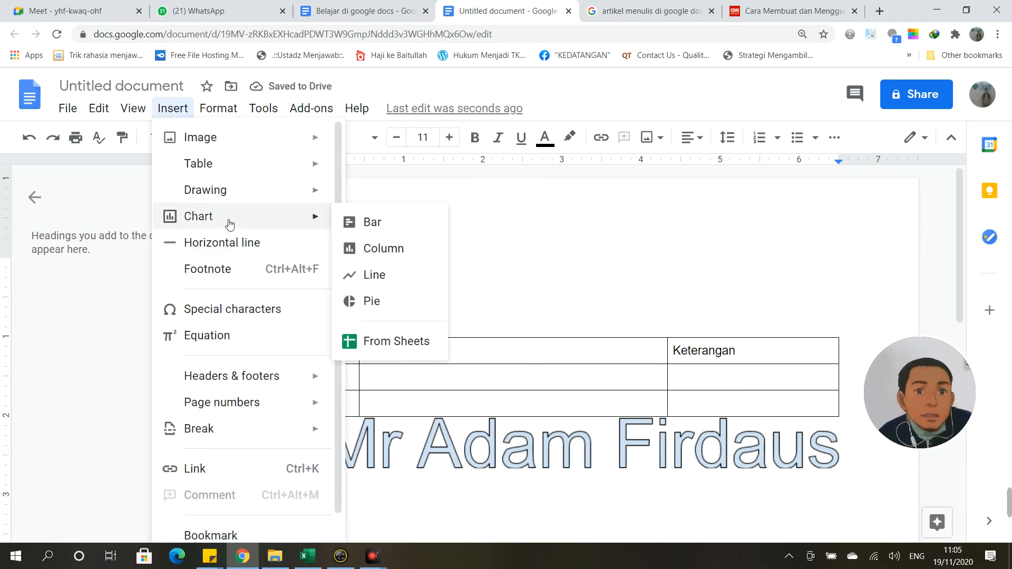
click(343, 225)
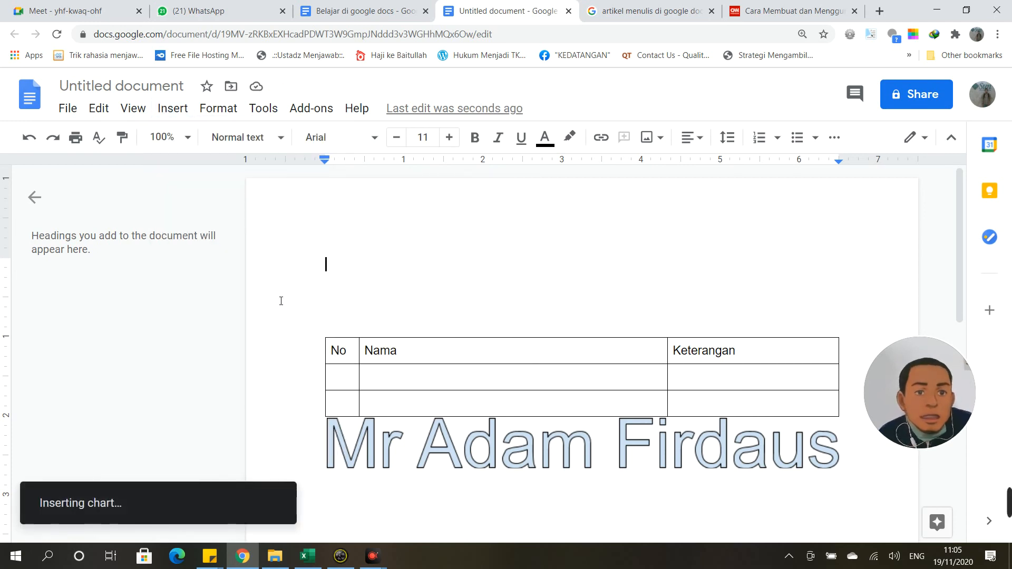
scroll(503, 375, down, 4)
scroll(504, 376, up, 3)
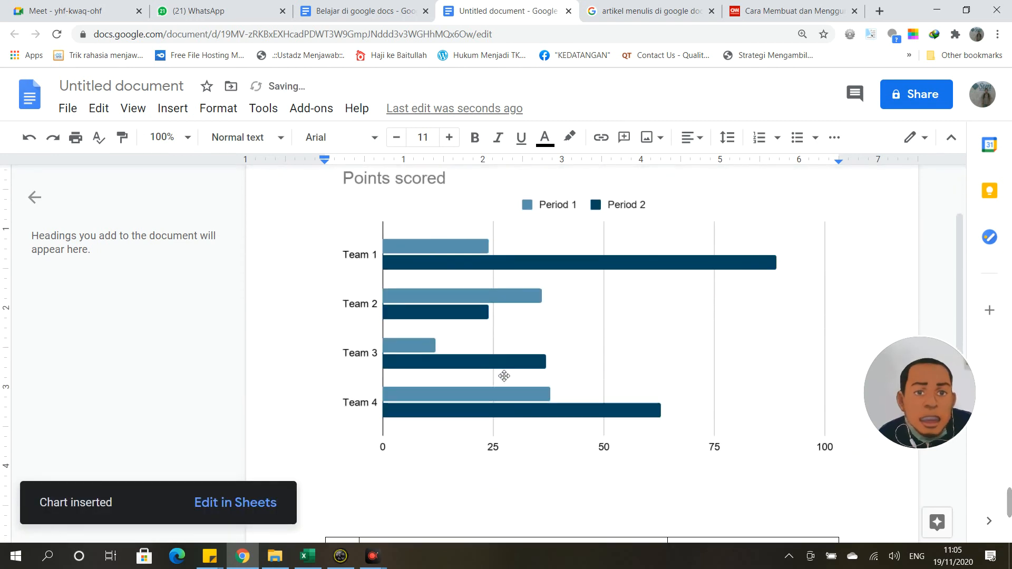
click(472, 296)
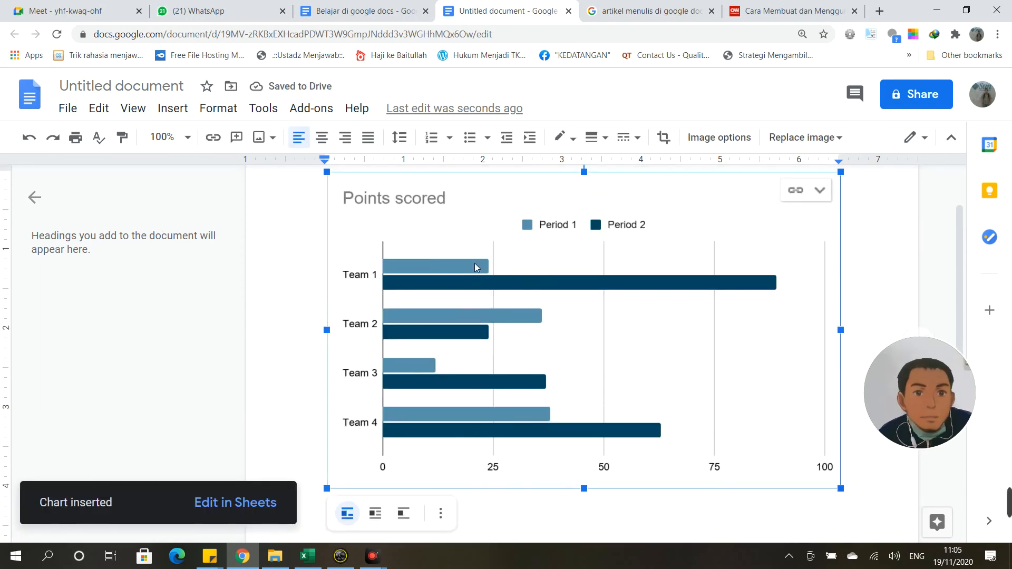
scroll(479, 332, up, 2)
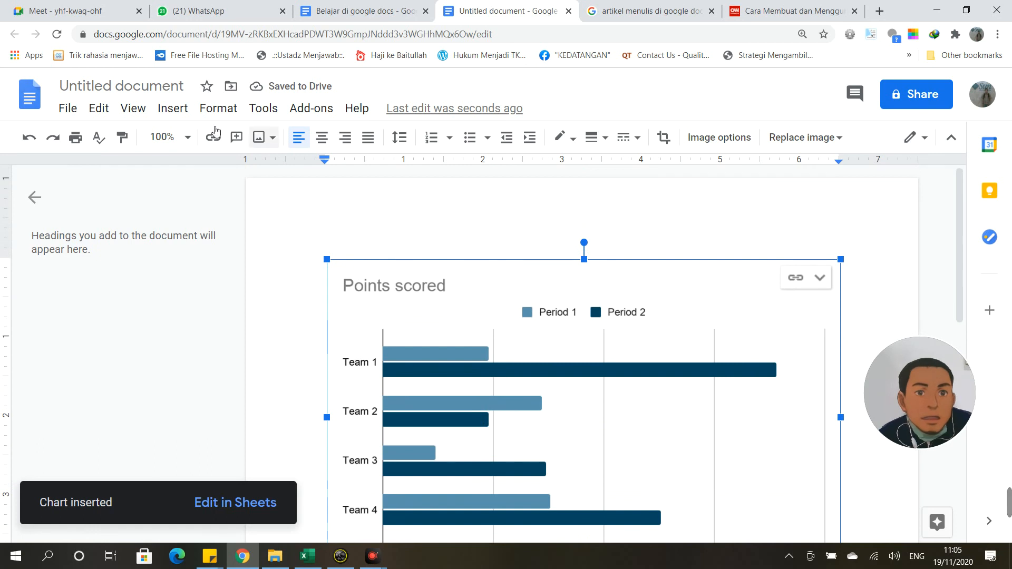
click(173, 108)
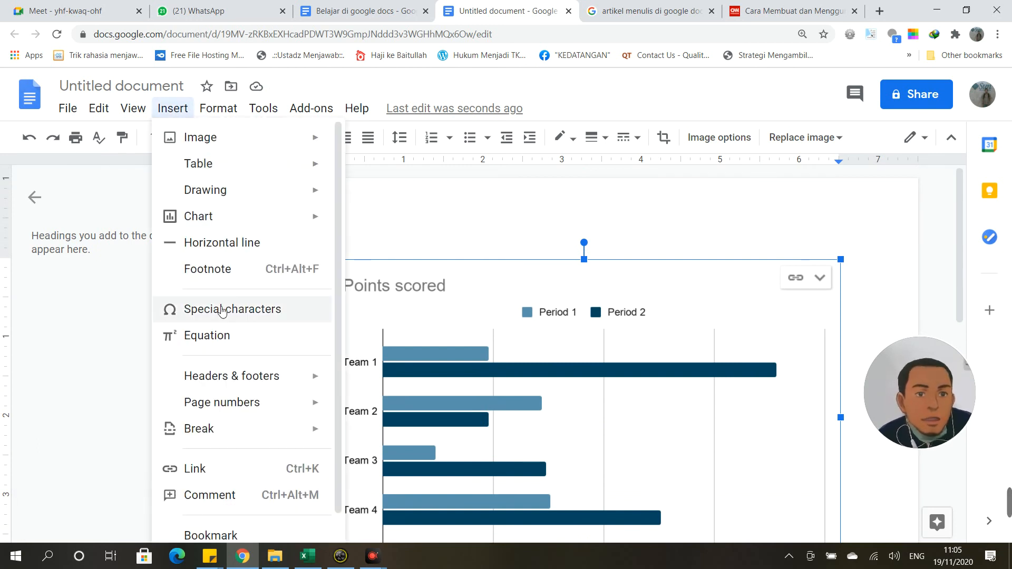
Step: Add a footnote to the untitled document and open its page header for editing
click(209, 268)
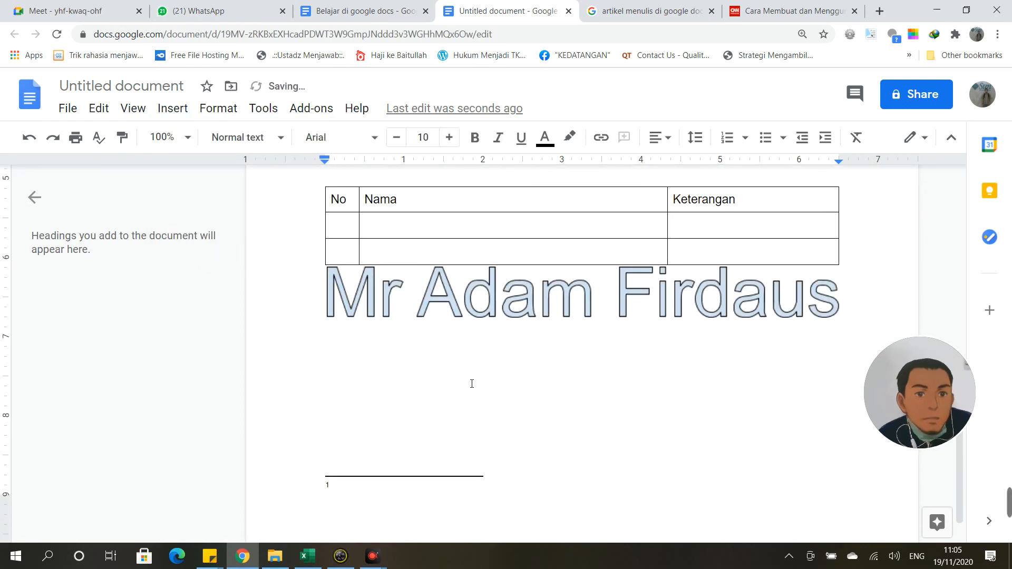
click(190, 112)
mouse_move(224, 387)
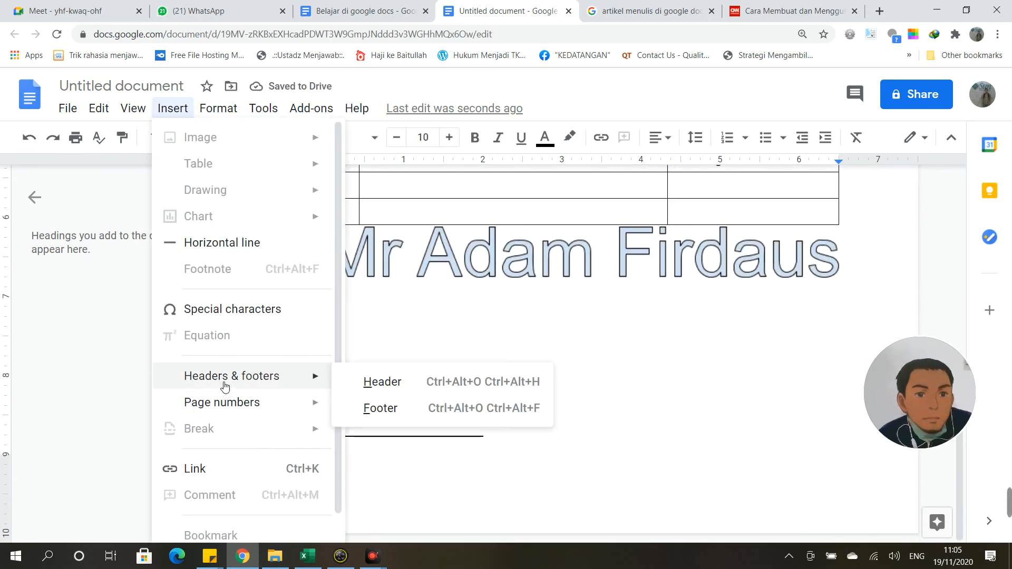
click(372, 382)
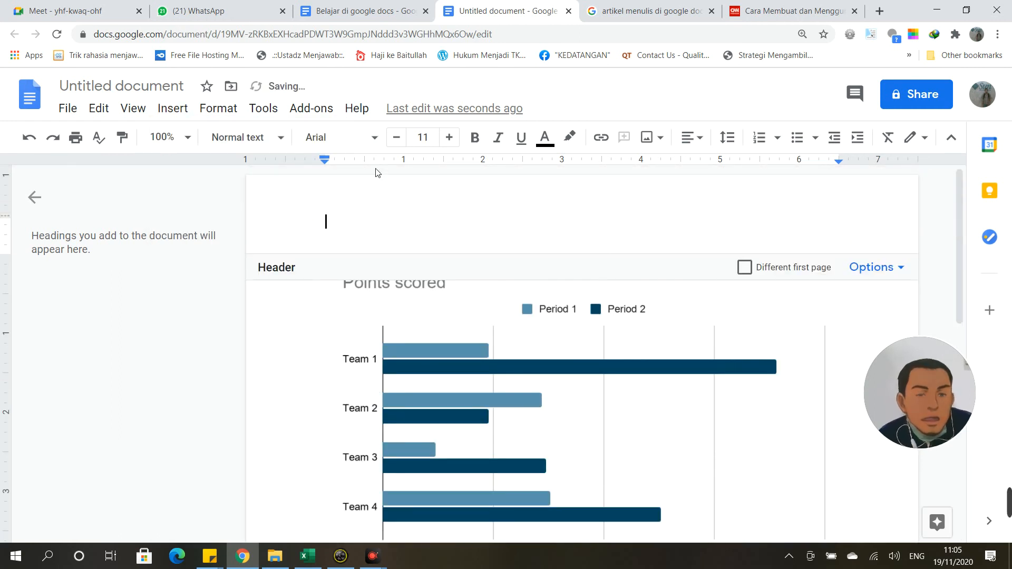
Step: Delete the bar chart and switch to the 'Belajar di google docs' article
click(476, 402)
key(Delete)
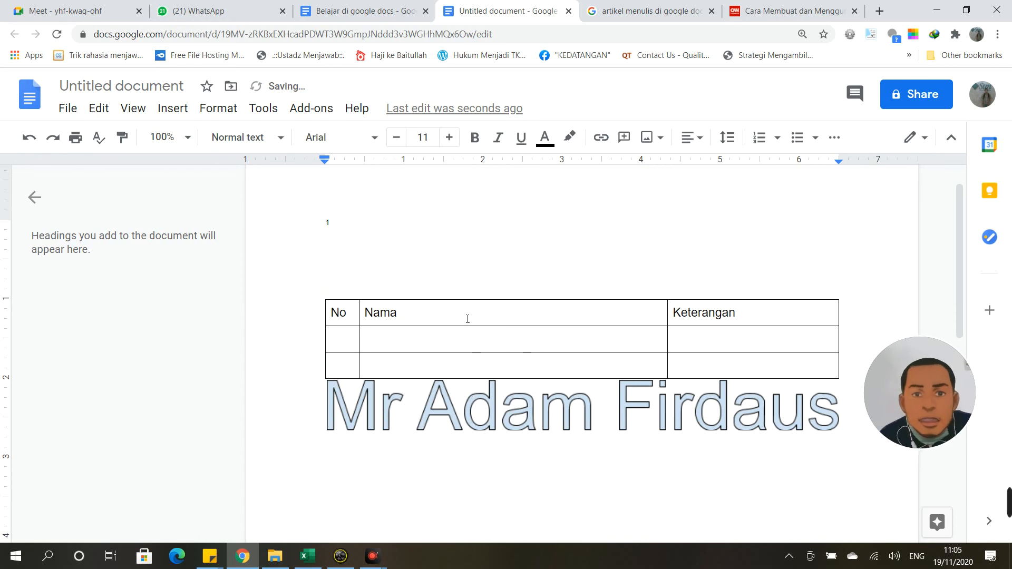
scroll(462, 320, up, 1)
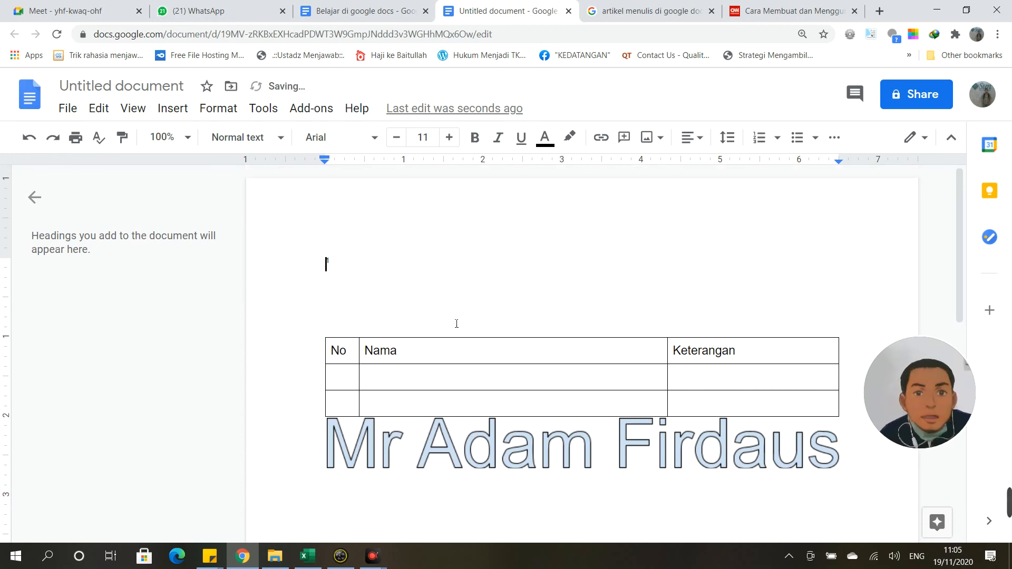
click(175, 110)
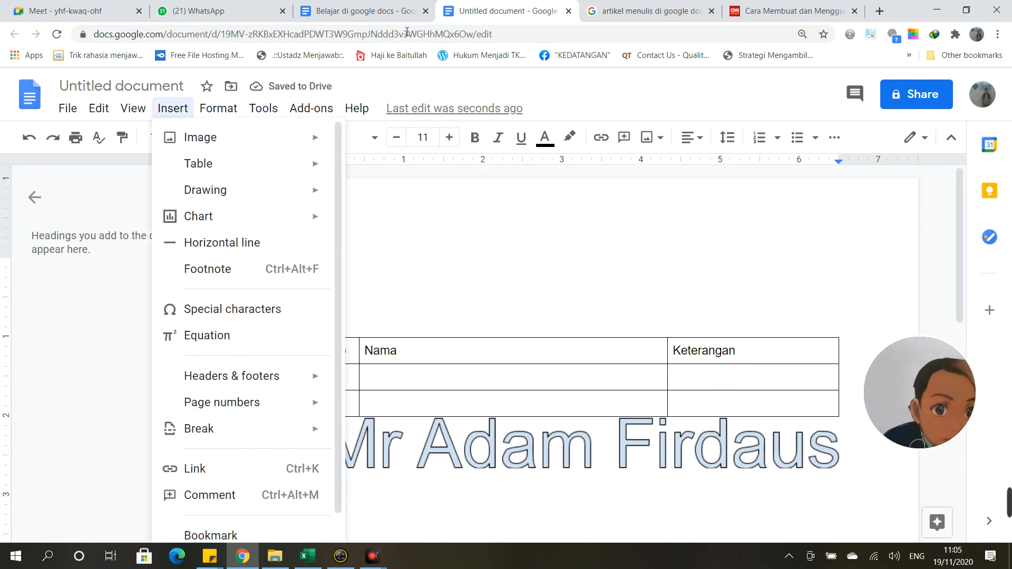
click(385, 15)
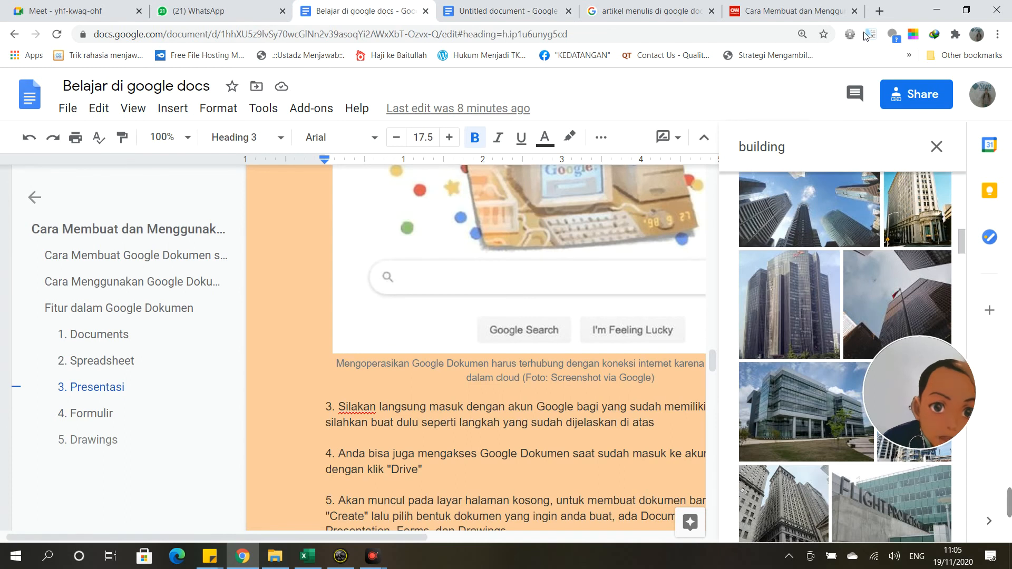
Step: Close the building image search results and collapse the document outline
click(937, 148)
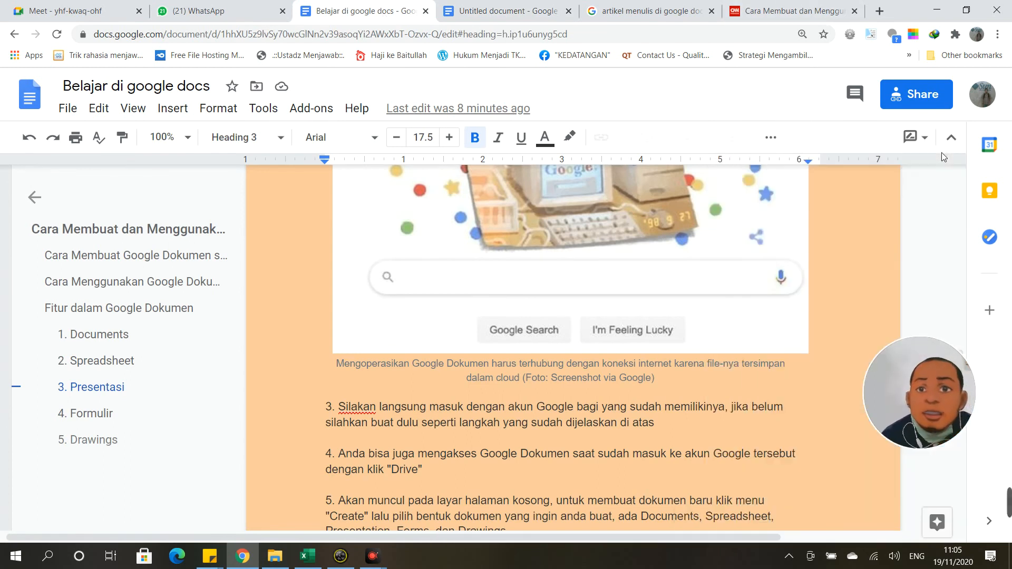
click(34, 198)
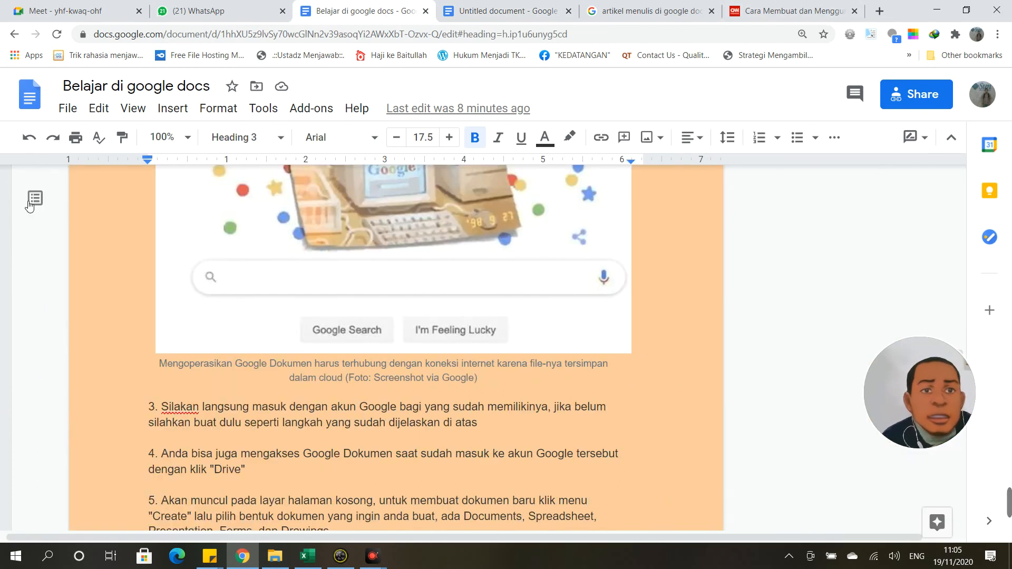
scroll(267, 287, up, 4)
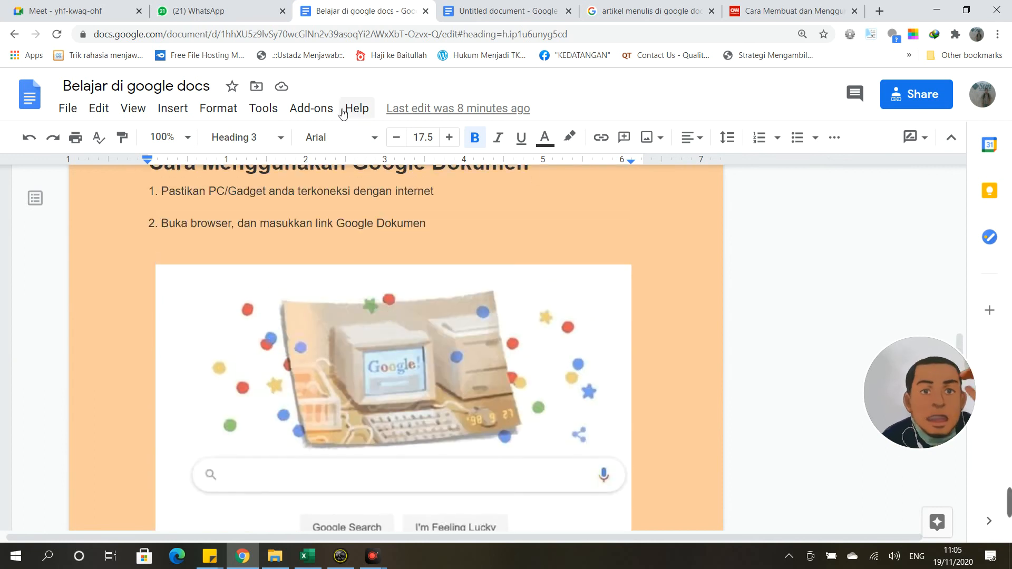
Step: Turn off Show document outline in the View menu
click(264, 111)
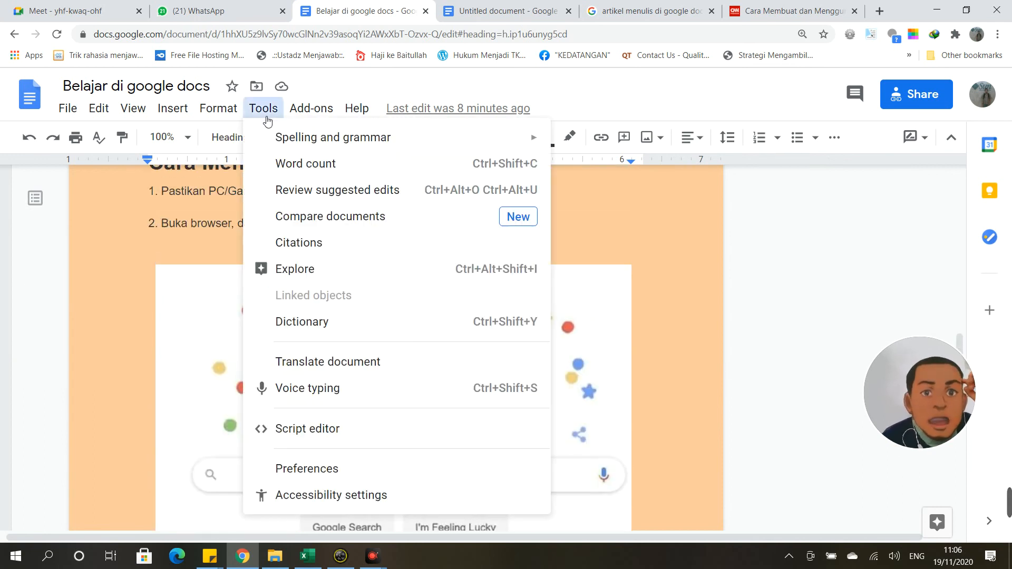
mouse_move(171, 115)
mouse_move(140, 114)
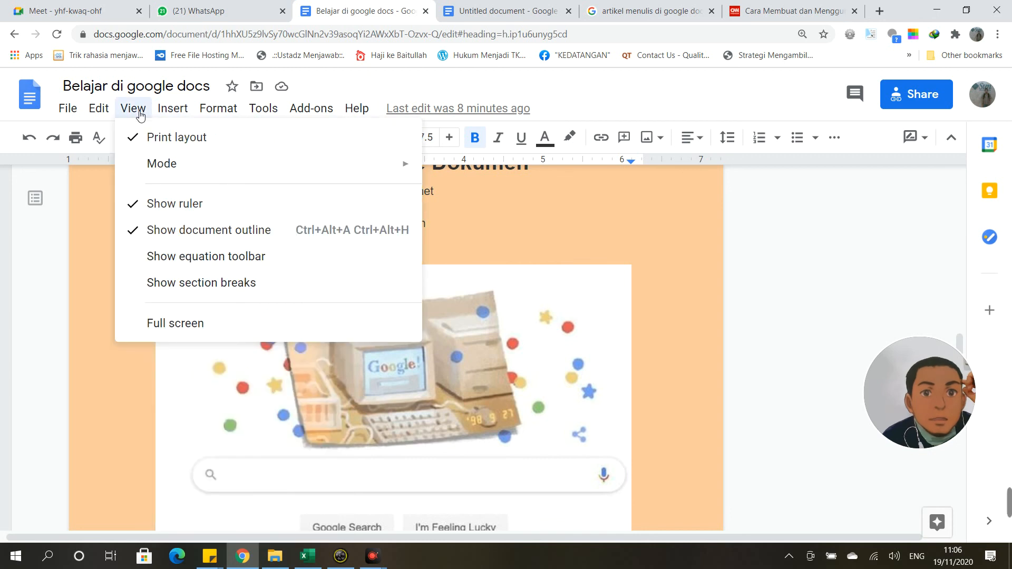
click(125, 232)
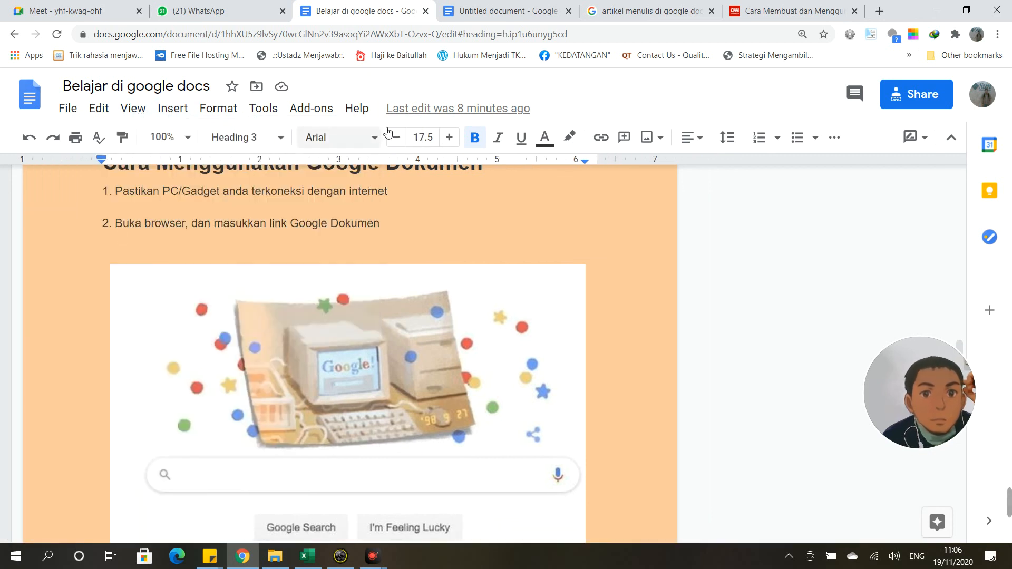
scroll(298, 285, up, 5)
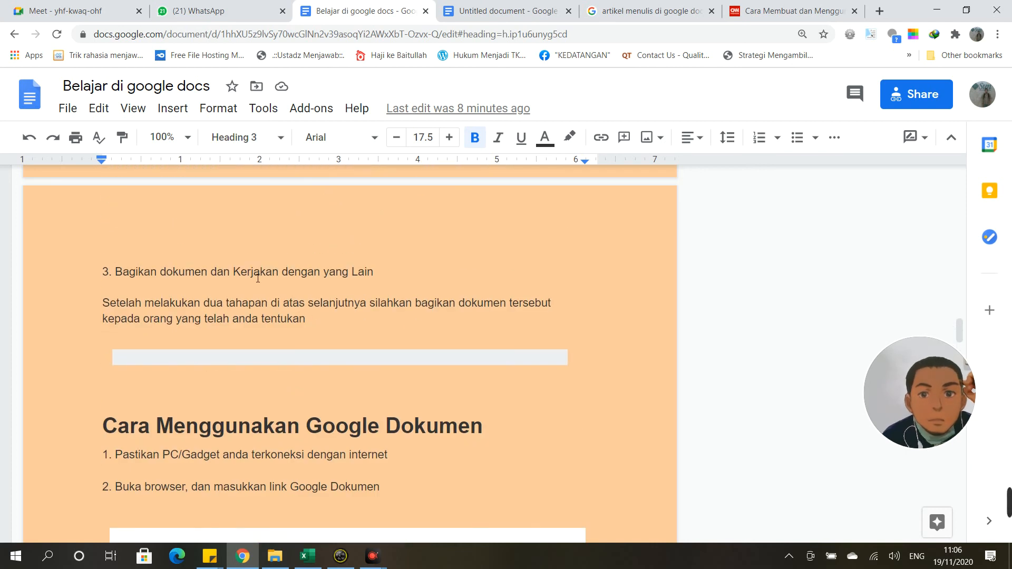
Step: Select the Google screenshot image in the article
click(425, 542)
scroll(371, 403, down, 9)
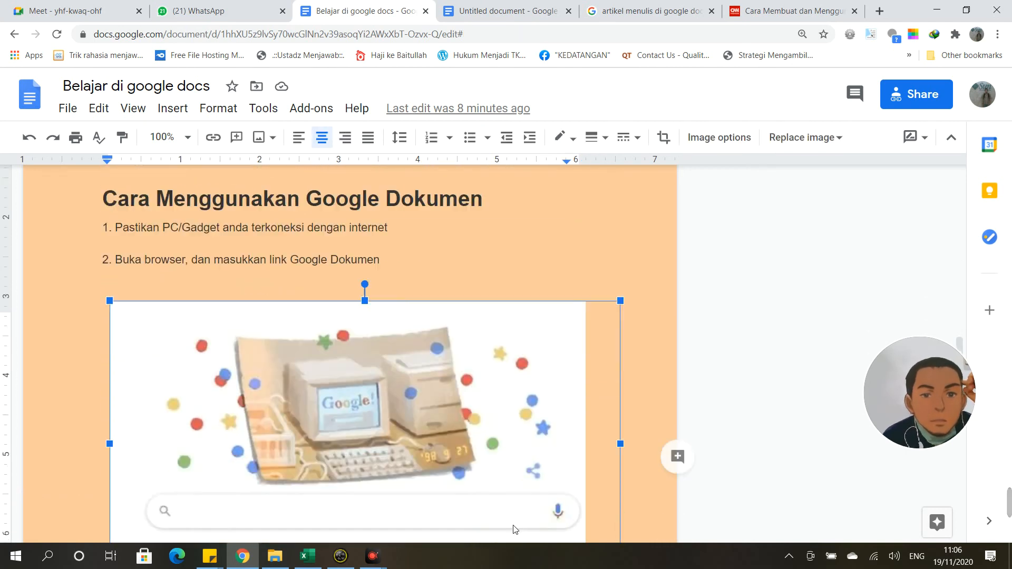
scroll(319, 398, down, 5)
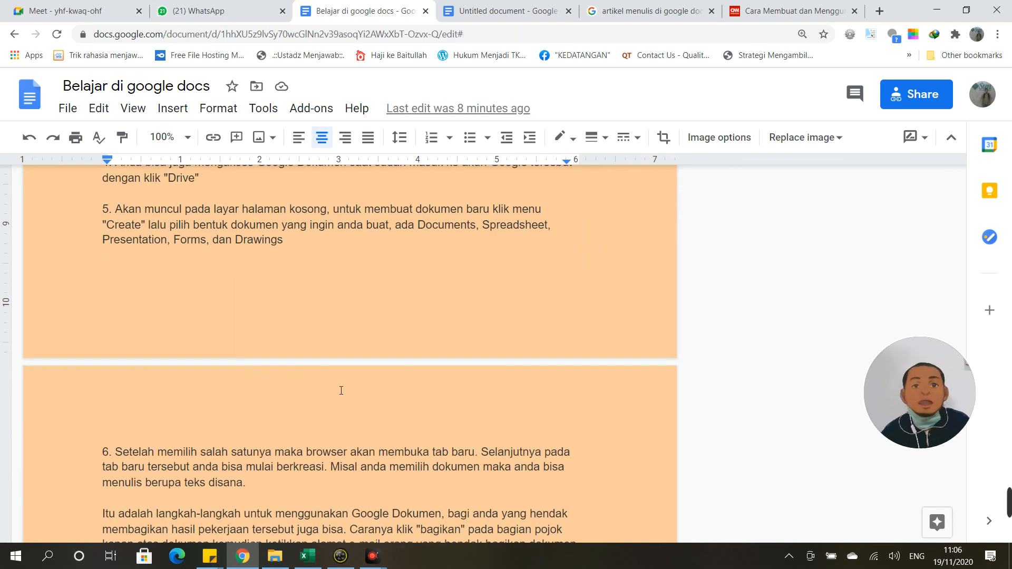
scroll(336, 396, up, 11)
scroll(342, 405, up, 15)
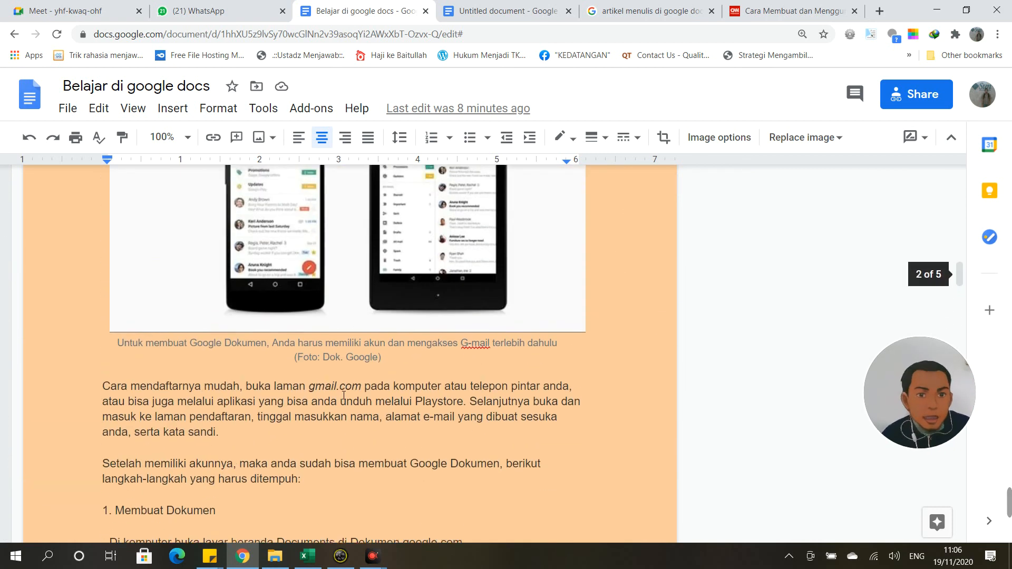
Step: Browse the File, Edit, View, Format and Insert menus, then dismiss them
click(68, 109)
mouse_move(100, 111)
mouse_move(134, 110)
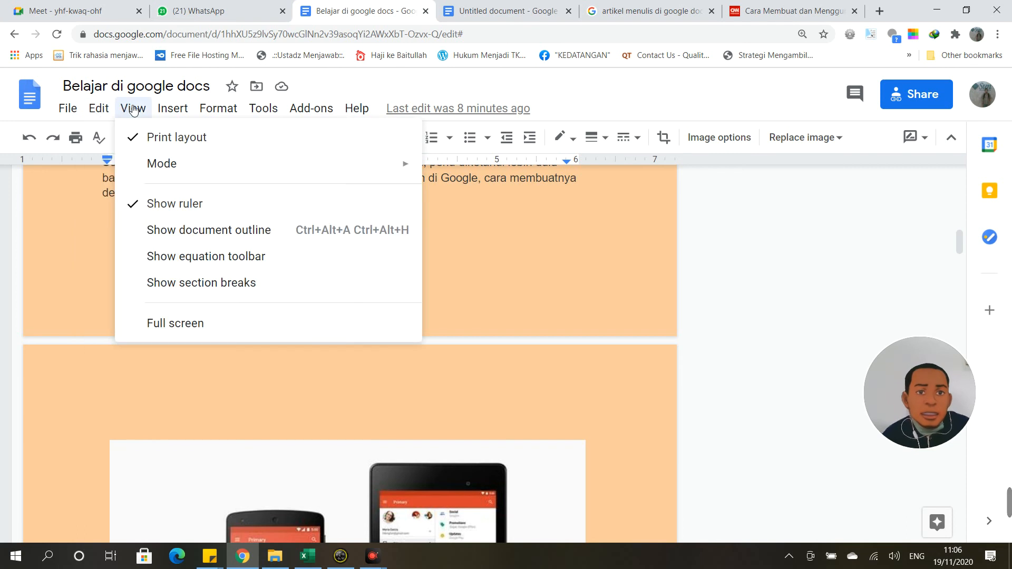
mouse_move(218, 109)
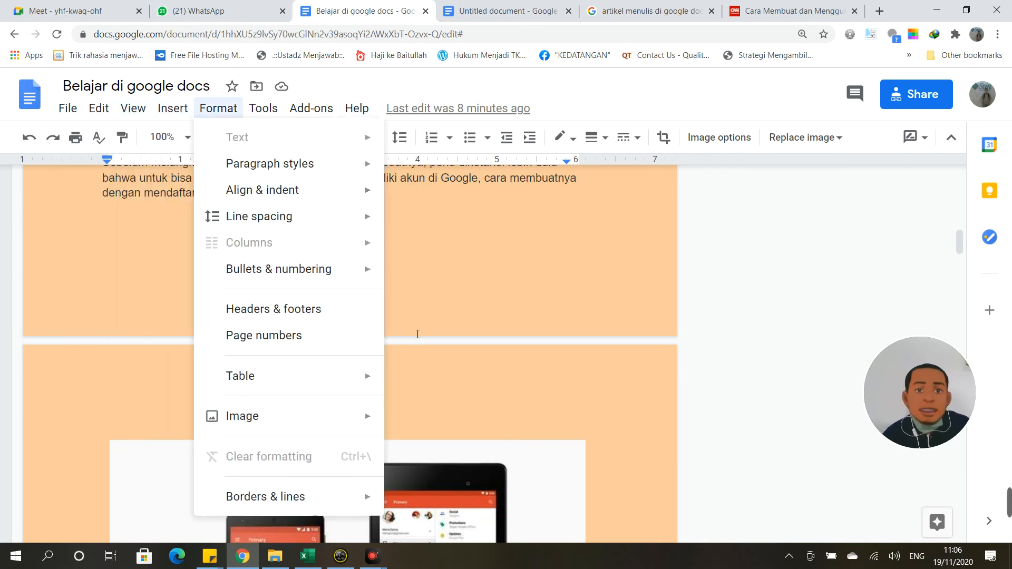
mouse_move(173, 109)
mouse_move(199, 138)
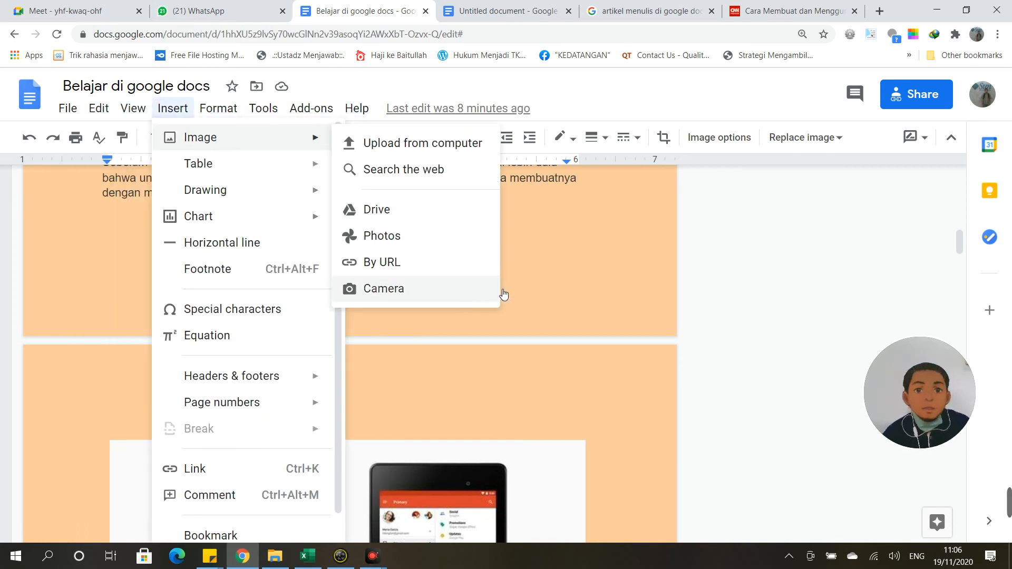
click(559, 290)
scroll(538, 290, up, 10)
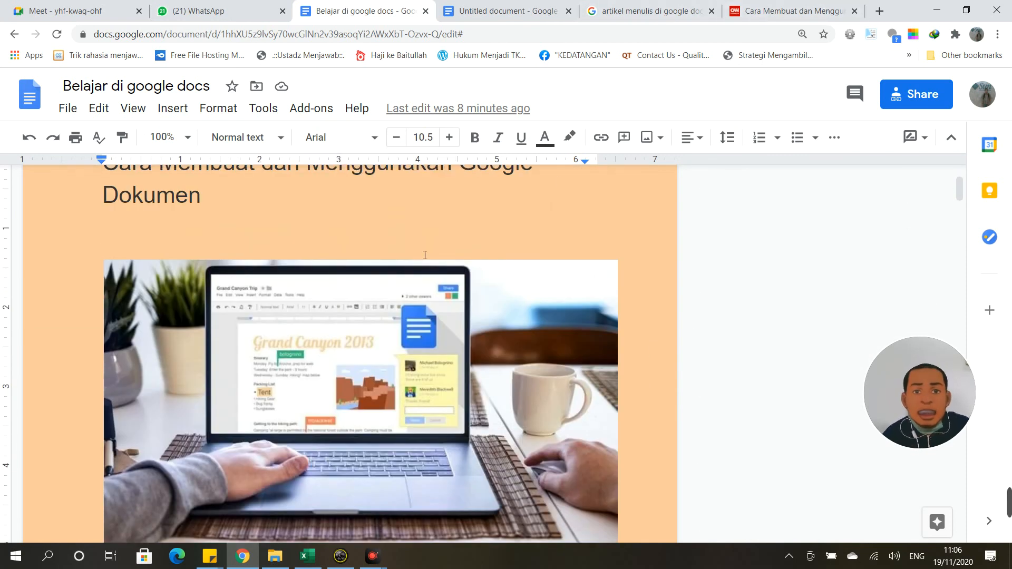
Step: Delete the laptop image under the title and accept the deletion suggestion
scroll(425, 255, up, 2)
scroll(425, 255, down, 6)
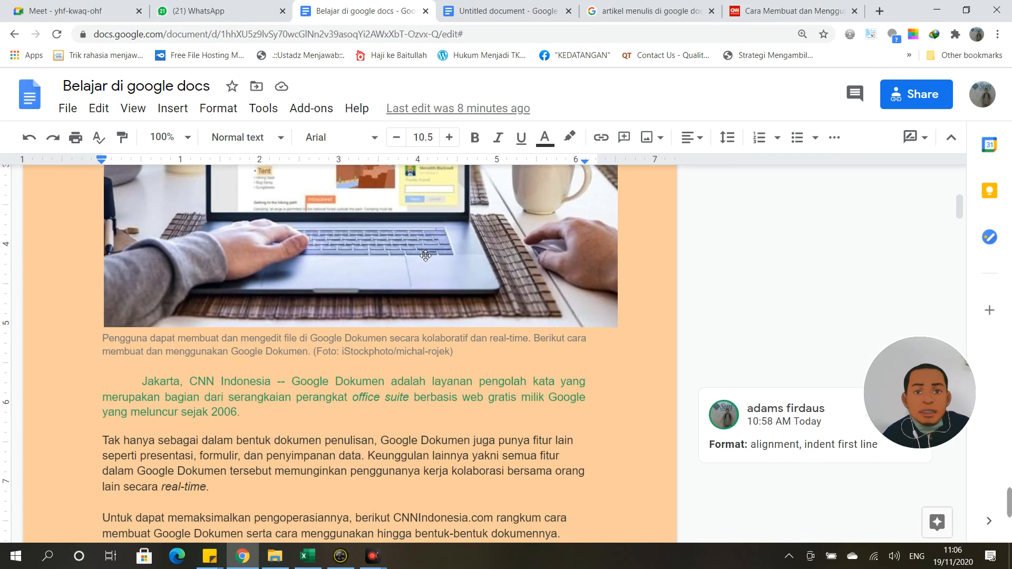
scroll(425, 256, up, 4)
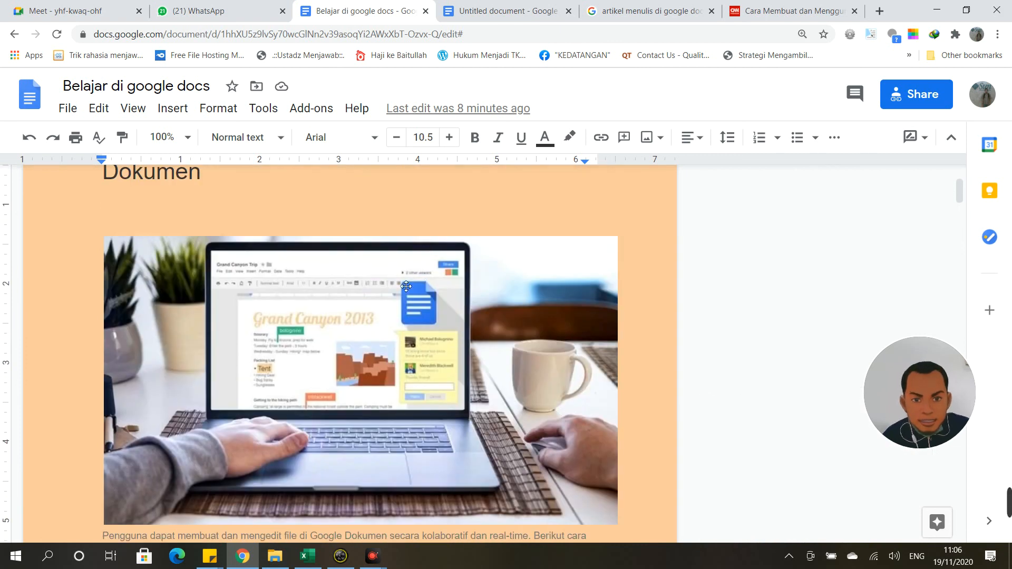
click(407, 286)
scroll(419, 274, up, 2)
scroll(579, 227, down, 4)
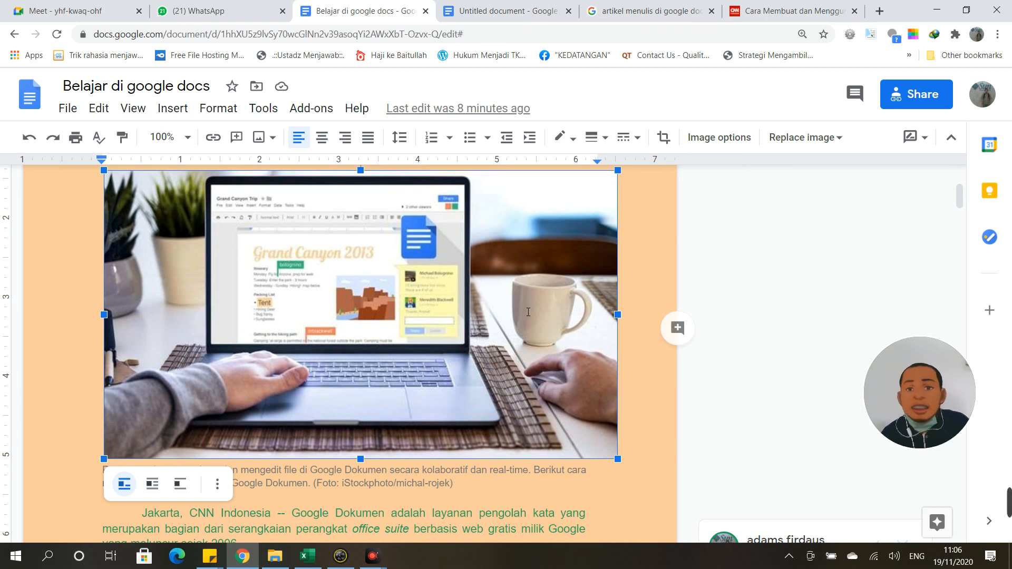
key(Delete)
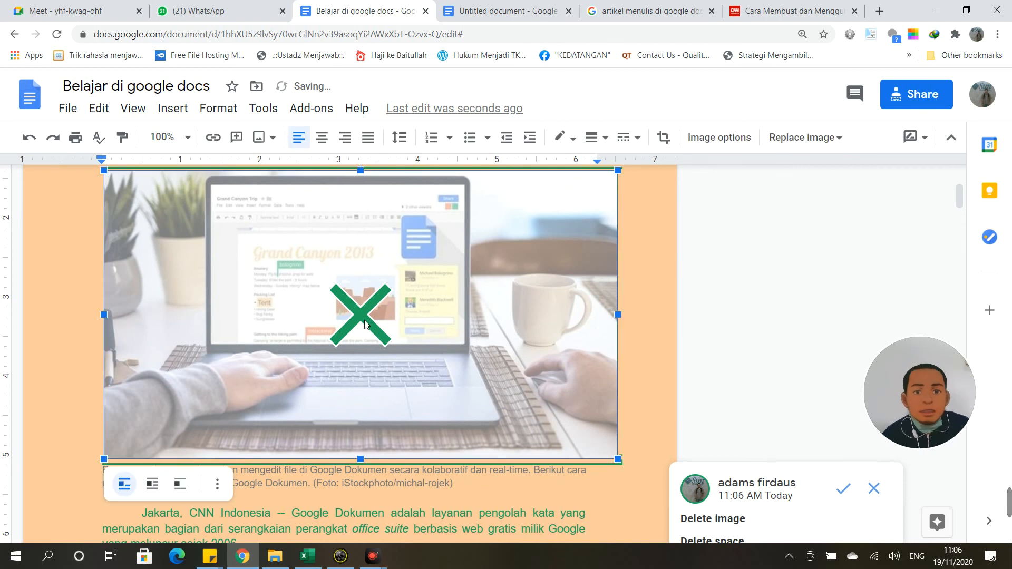
click(848, 490)
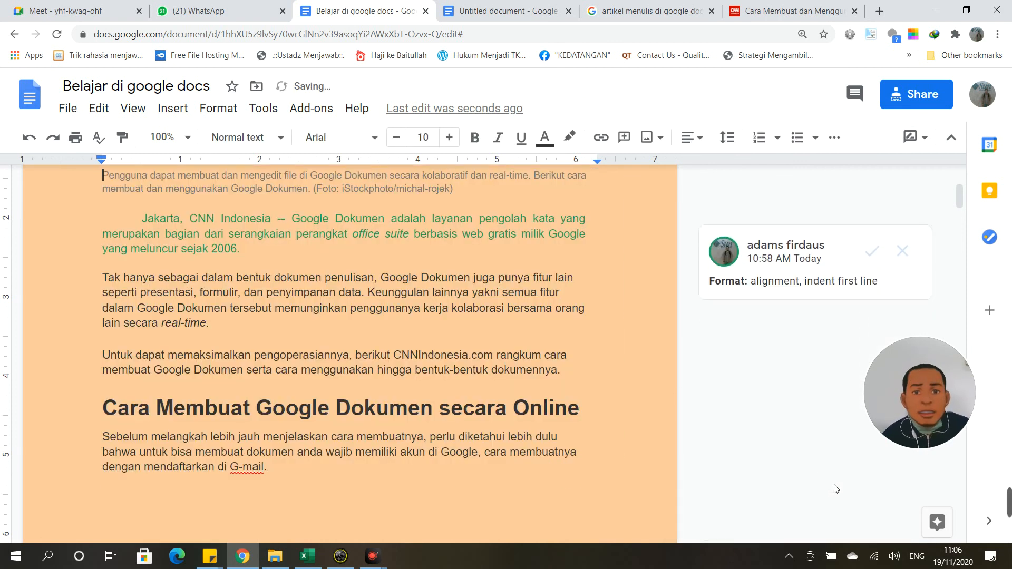
Step: Reject the Jakarta paragraph's alignment and indent suggestion, then click into the caption
click(902, 251)
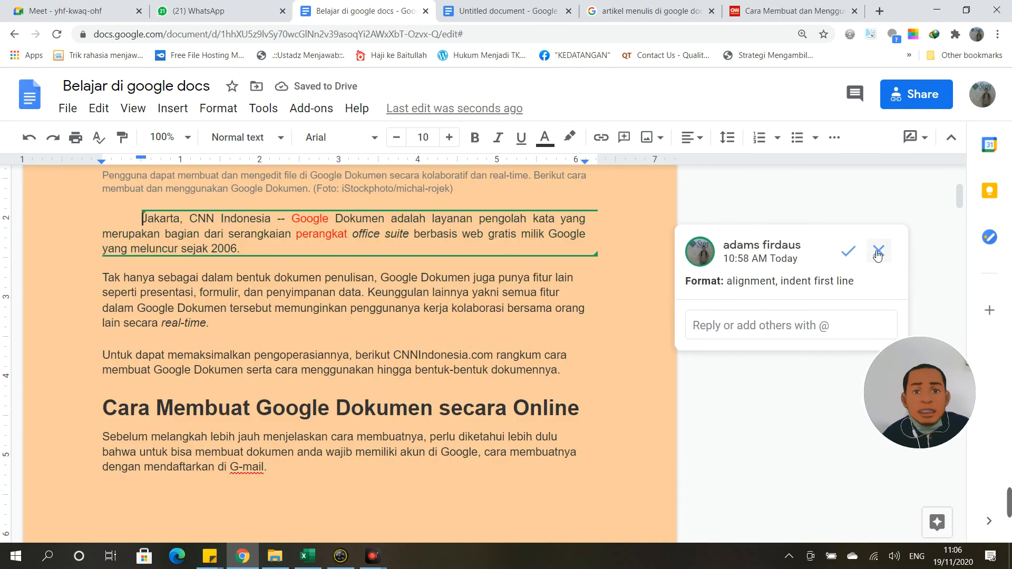
scroll(491, 253, up, 3)
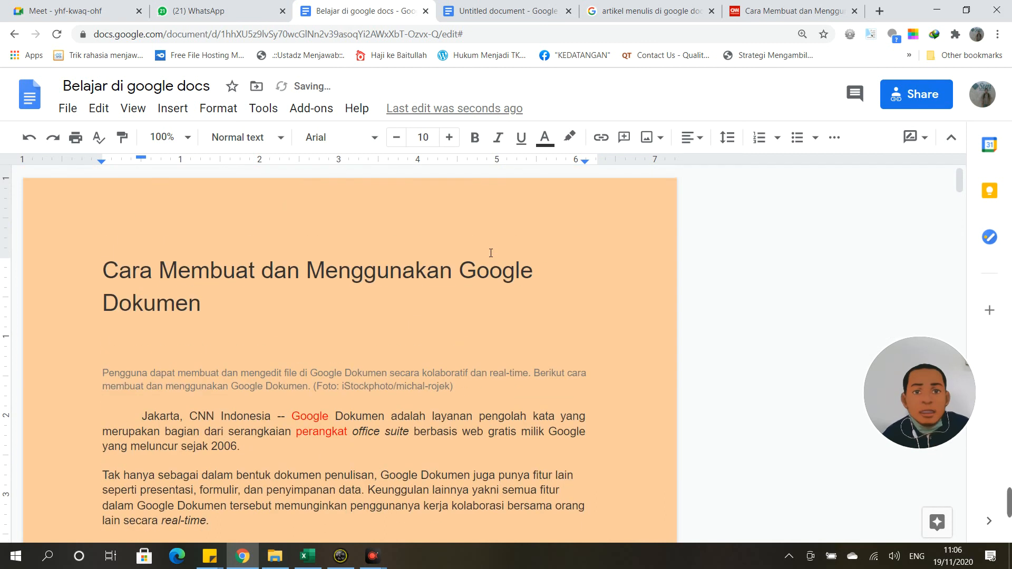
click(174, 320)
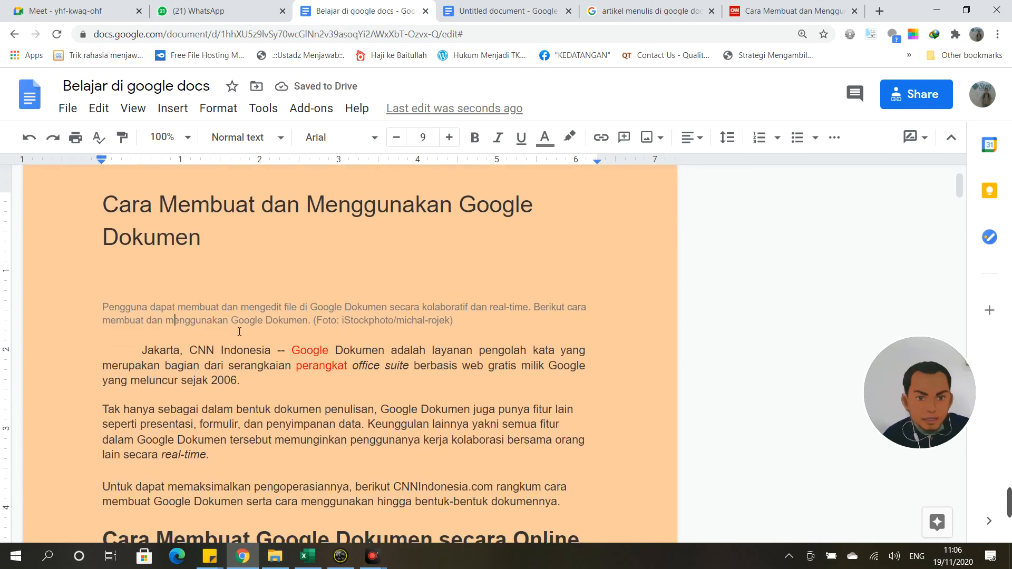
Step: Add a paragraph after the caption and insert a tall building photo found by web image search
key(Return)
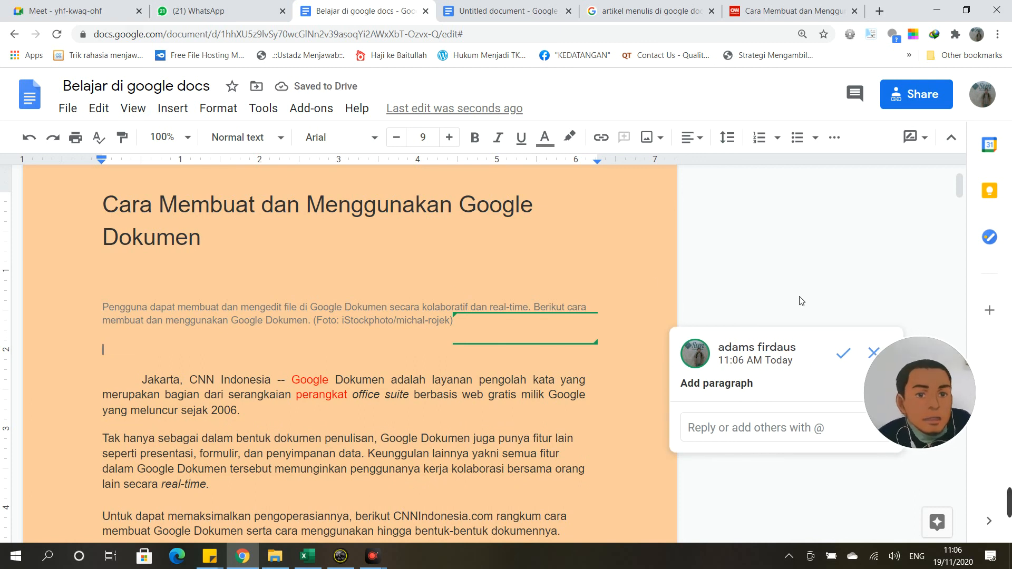
click(842, 354)
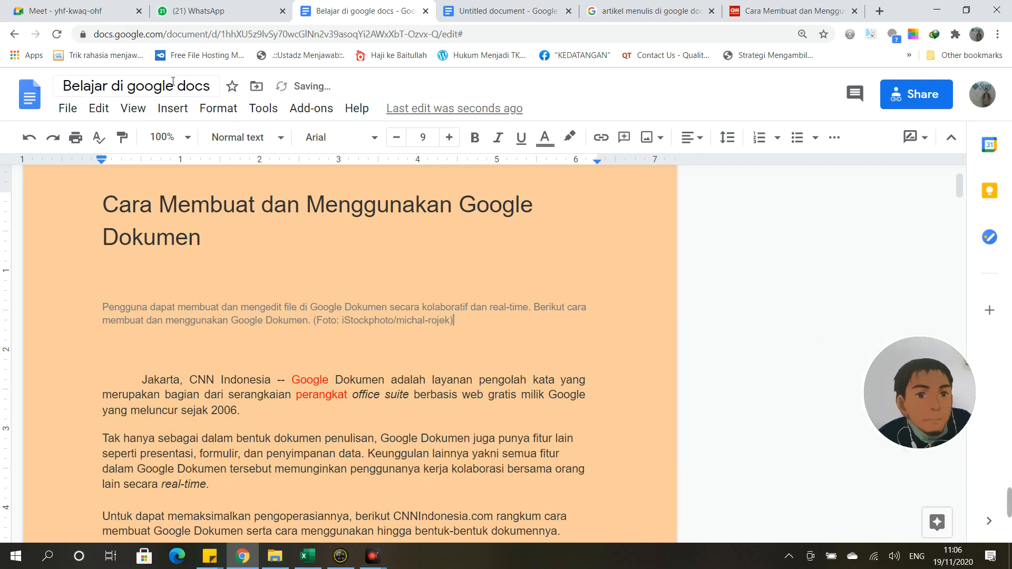
click(171, 108)
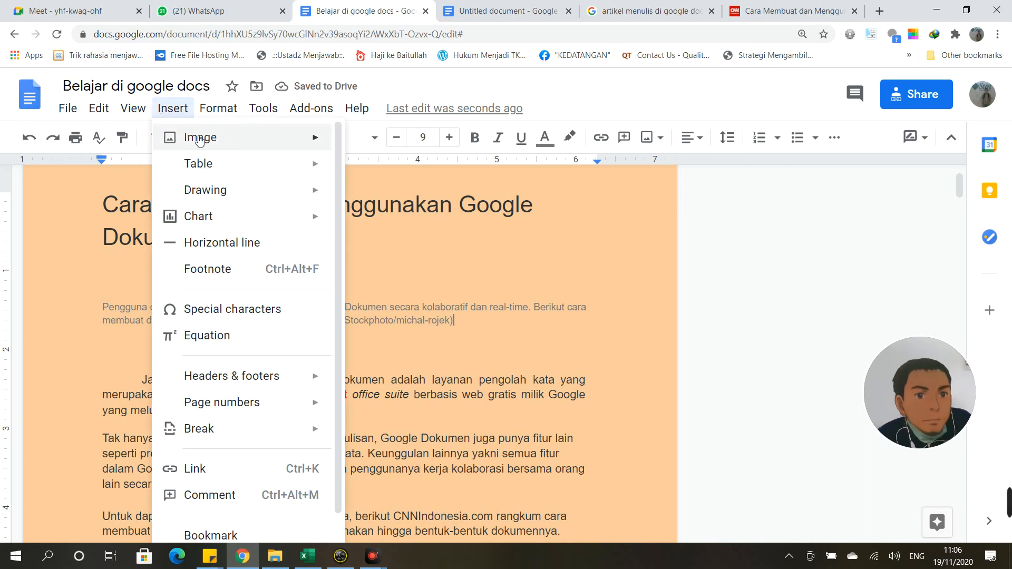
mouse_move(336, 140)
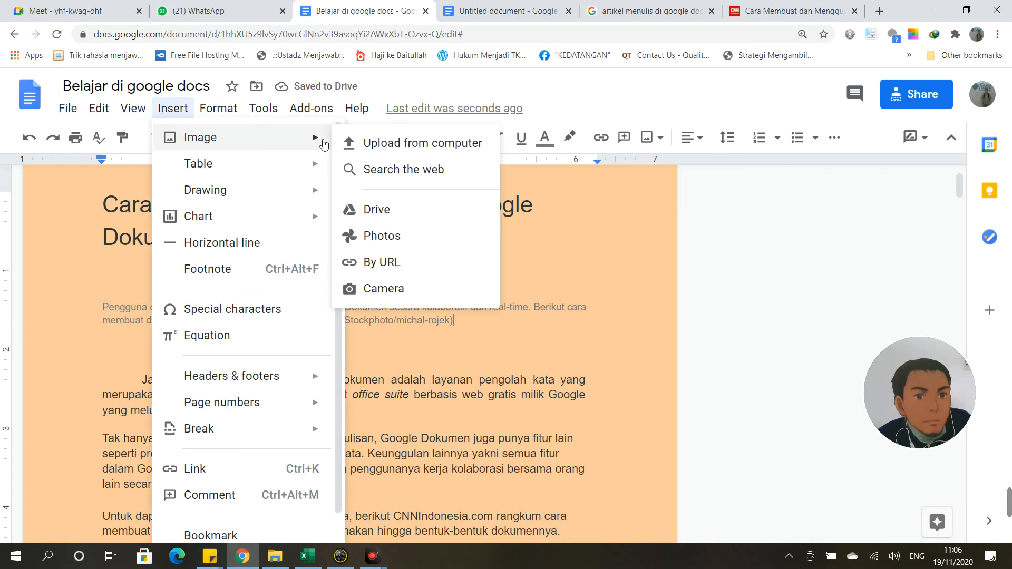
click(390, 167)
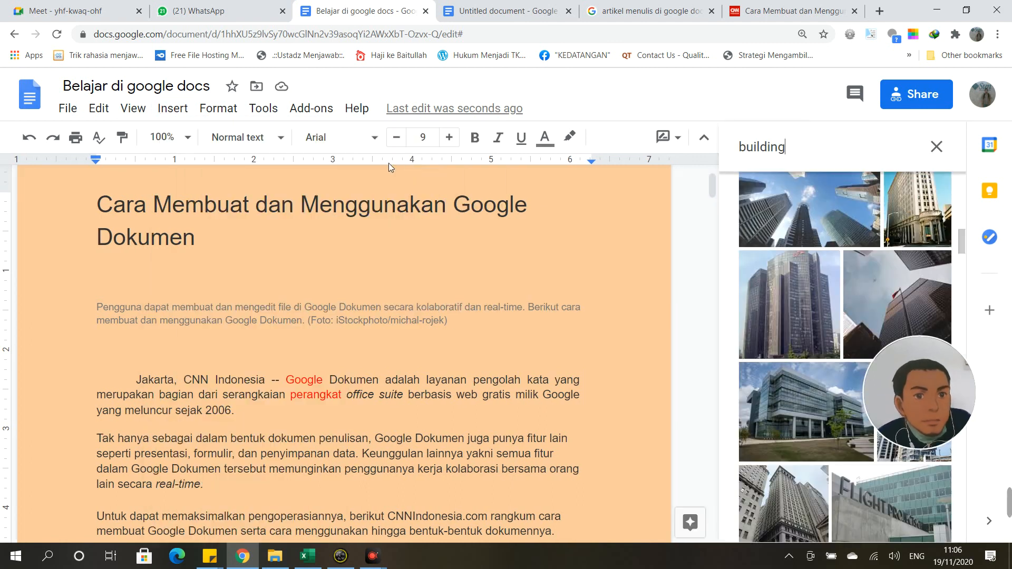
click(785, 341)
click(802, 303)
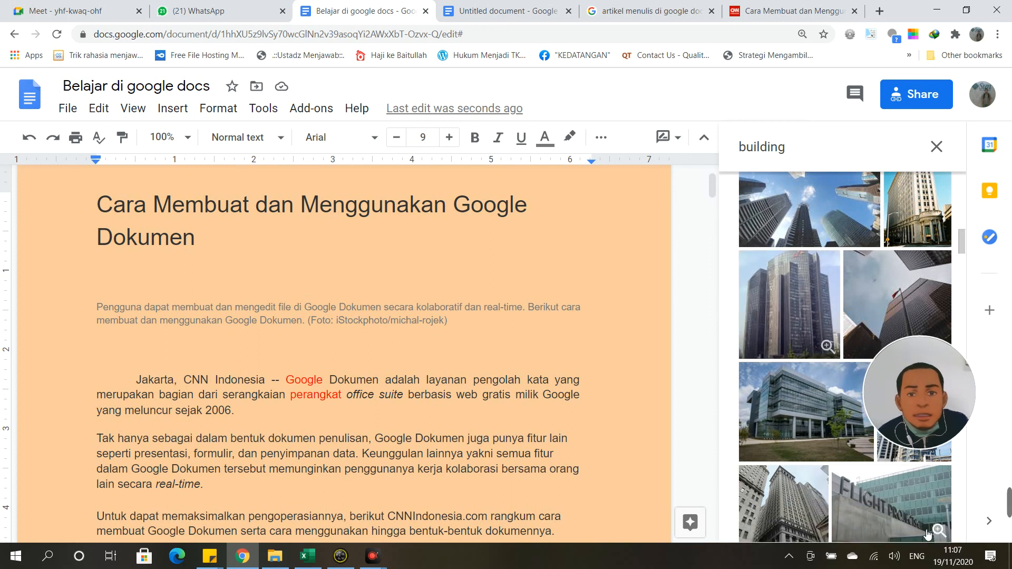
click(806, 303)
click(809, 302)
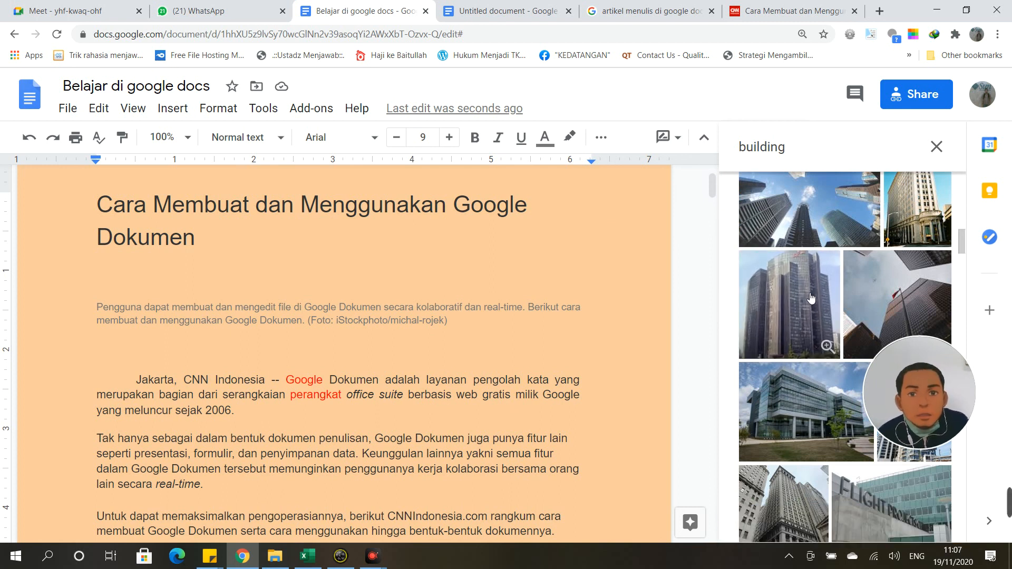
click(813, 299)
click(925, 523)
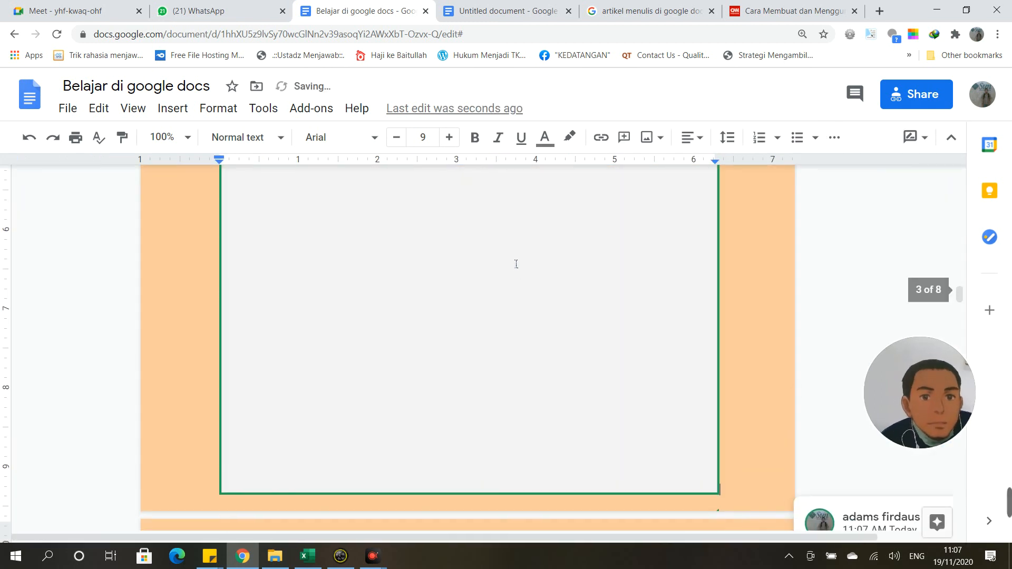
Step: Shrink the building photo to roughly a third of the page width using its corner handle
scroll(516, 264, up, 5)
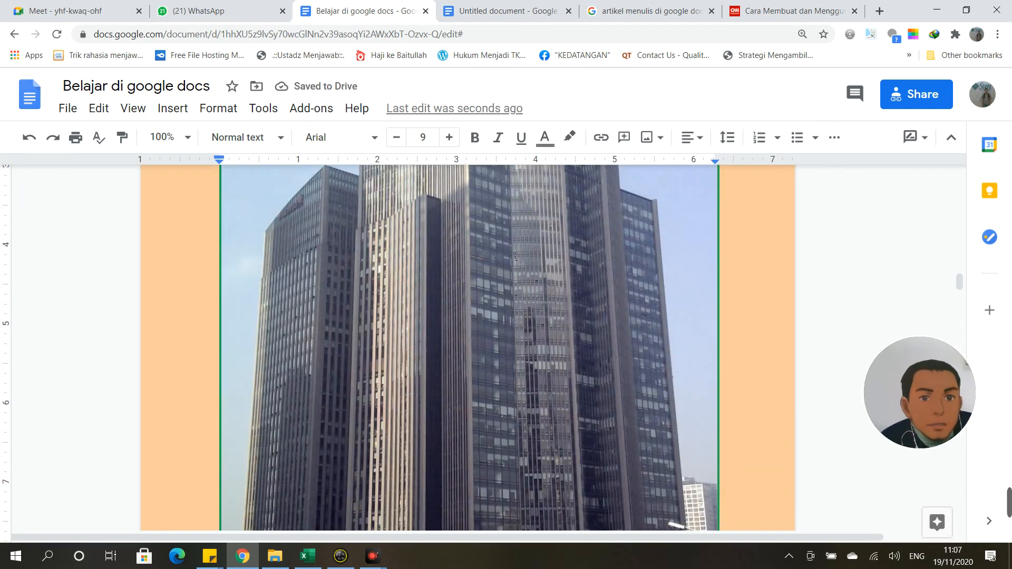
scroll(515, 265, up, 10)
scroll(512, 285, down, 10)
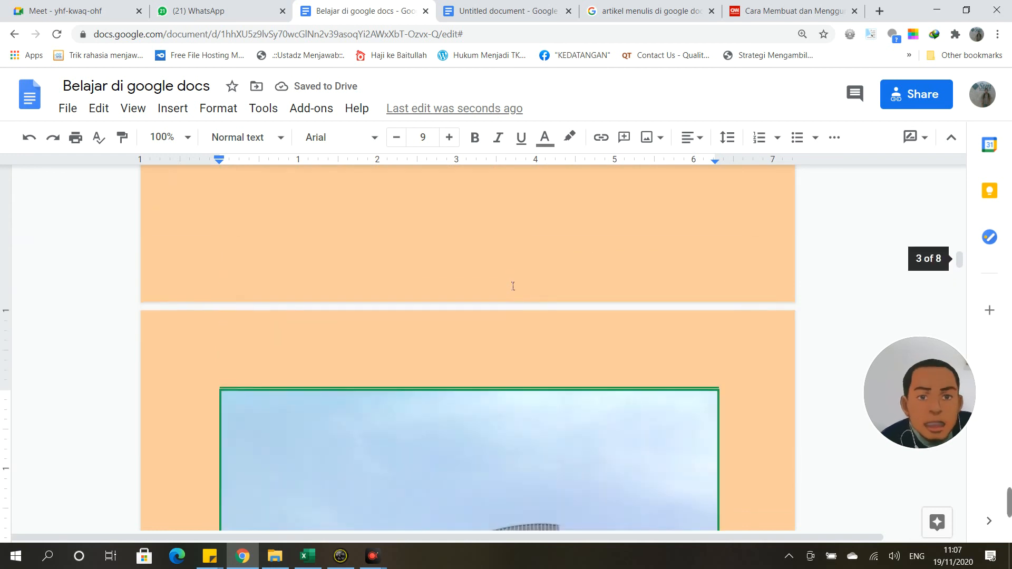
click(615, 299)
scroll(615, 298, down, 5)
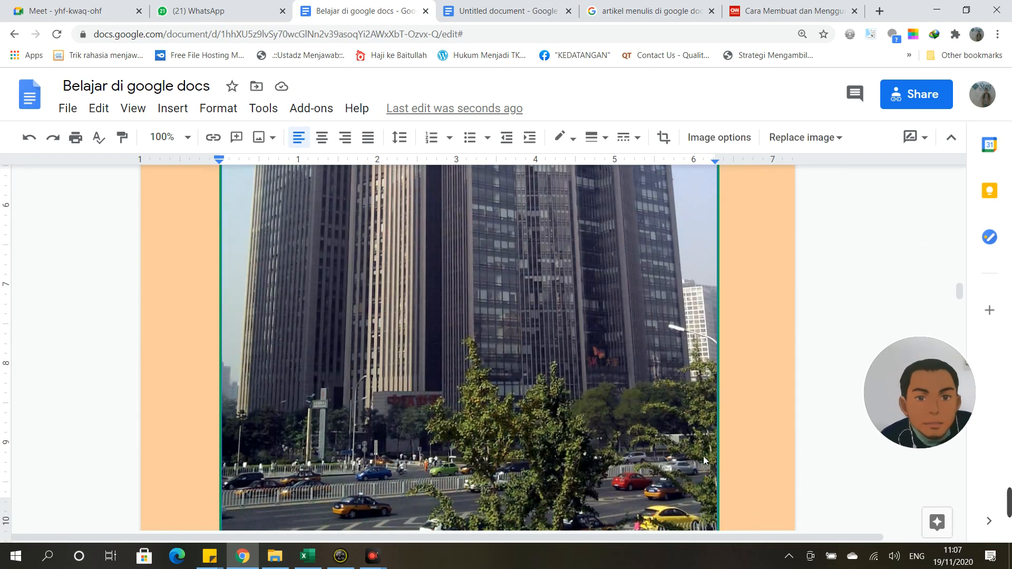
scroll(703, 456, down, 5)
drag(718, 362, 579, 161)
scroll(513, 303, up, 20)
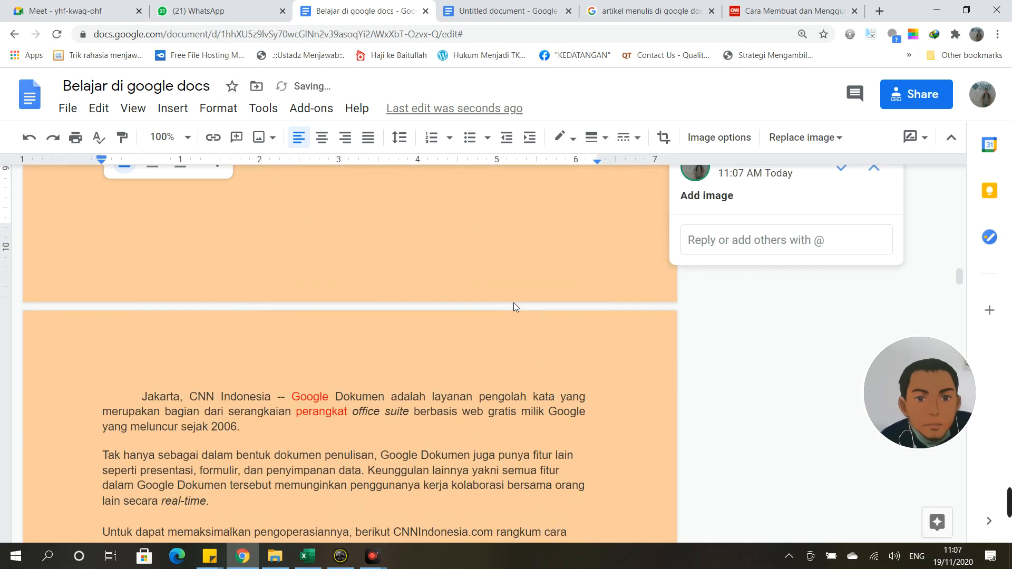
scroll(517, 288, down, 5)
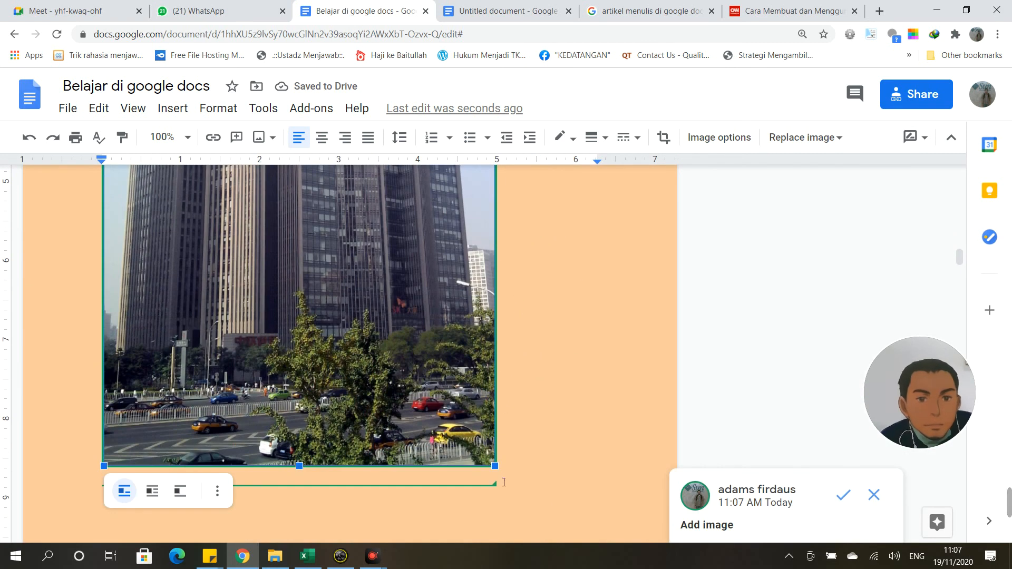
drag(496, 467, 331, 191)
scroll(418, 270, up, 15)
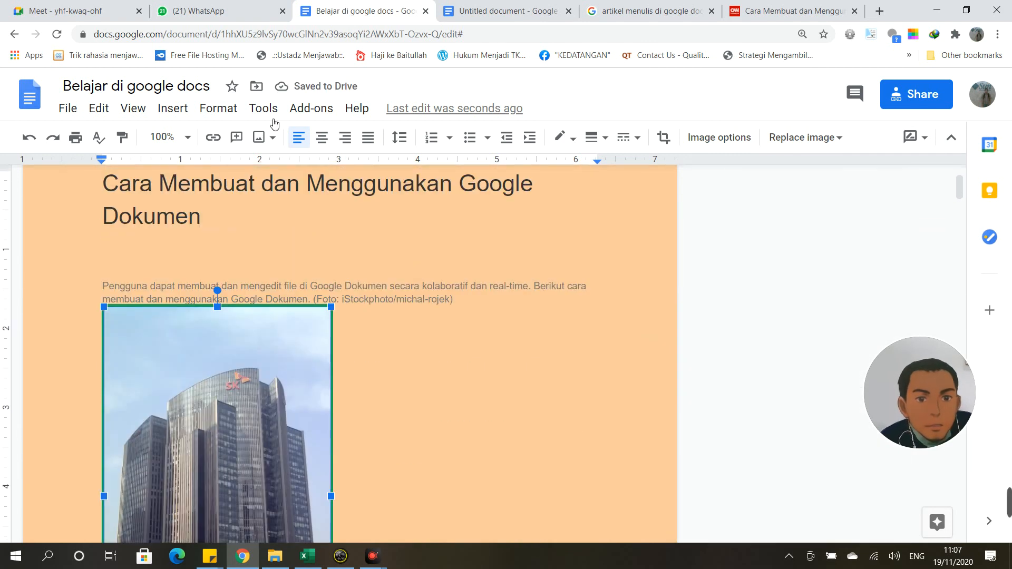
Step: Center-align the building photo and caption, and accept the alignment suggestion
click(322, 137)
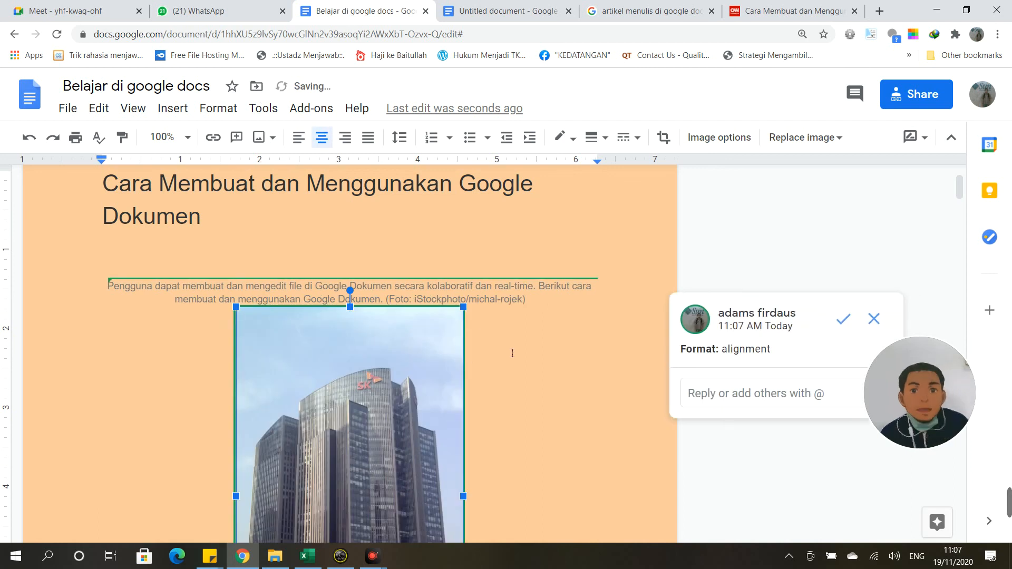
click(843, 319)
scroll(507, 338, up, 2)
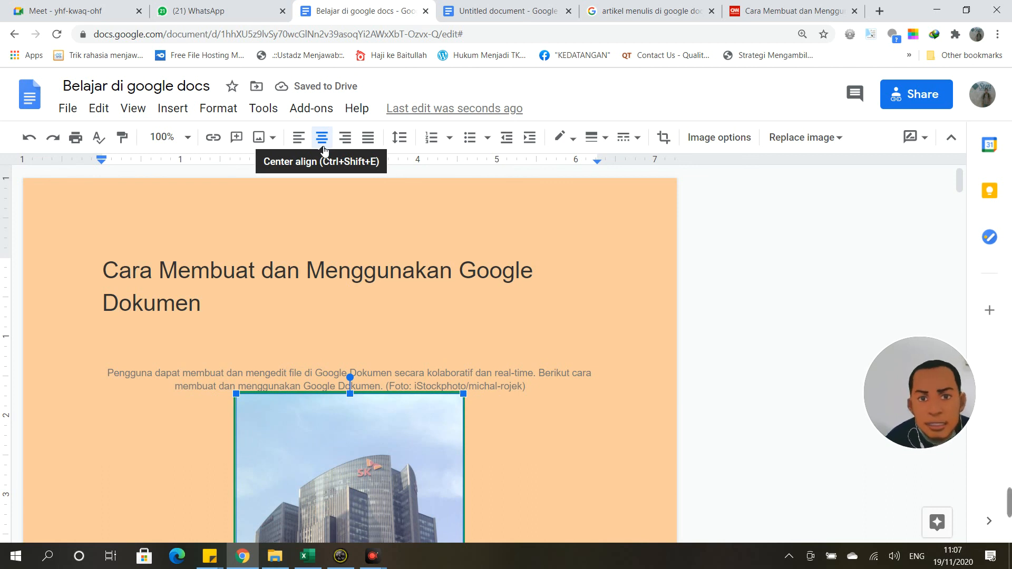
scroll(564, 196, down, 1)
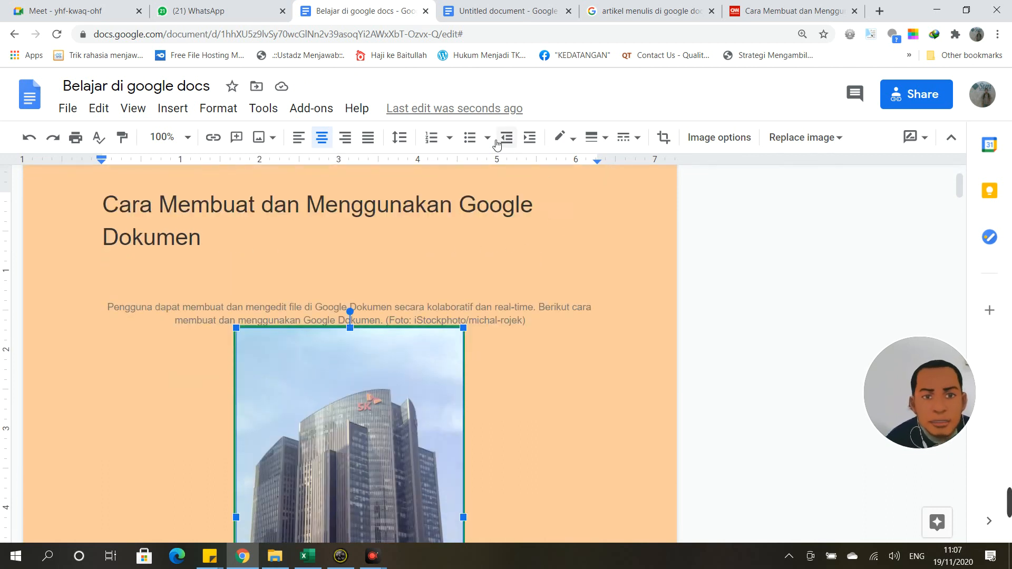
scroll(233, 305, down, 2)
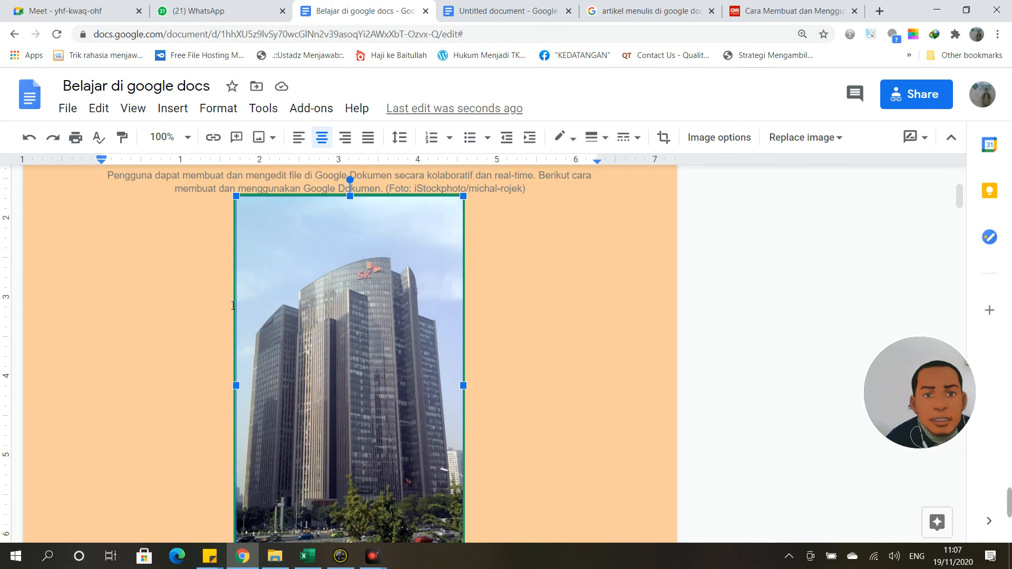
scroll(327, 290, down, 6)
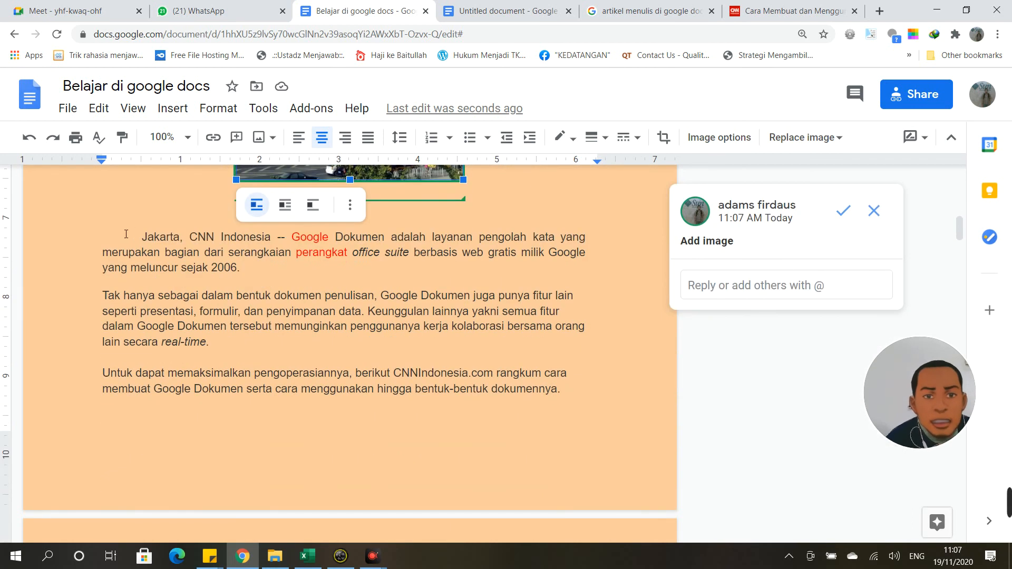
Step: Justify the 'Jakarta, CNN Indonesia' and 'Tak hanya' paragraphs
drag(144, 241, 253, 280)
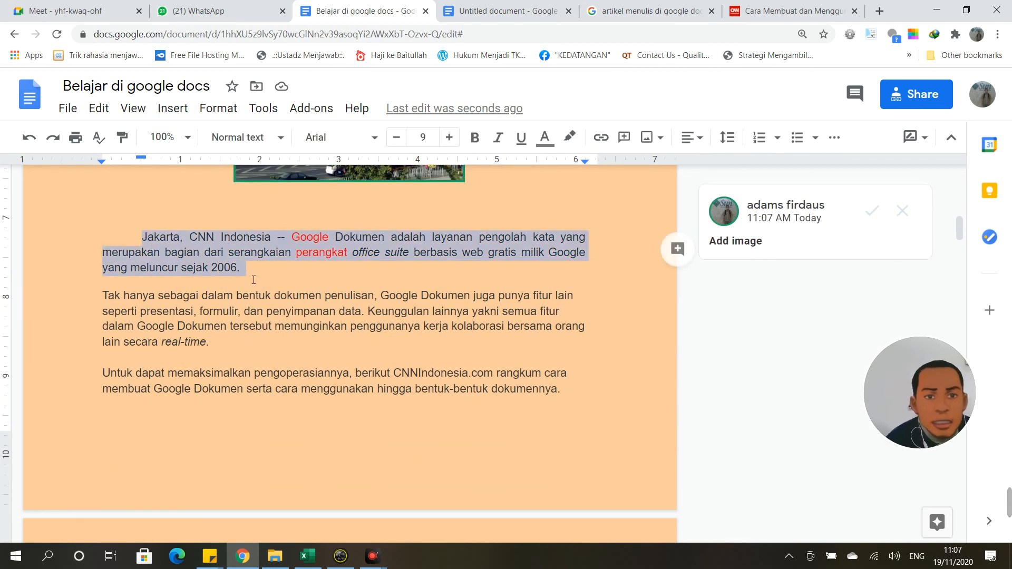
click(691, 138)
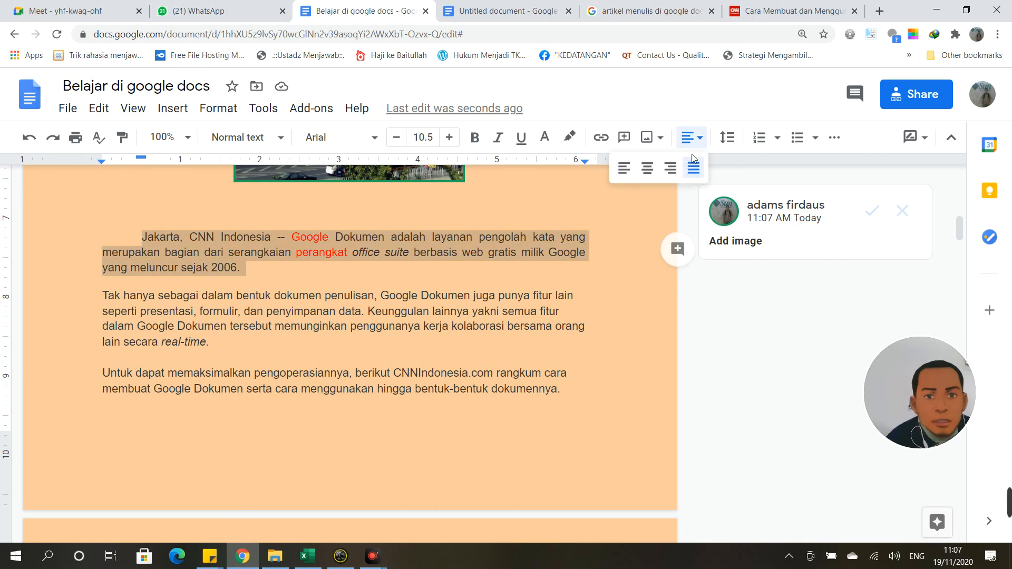
click(693, 169)
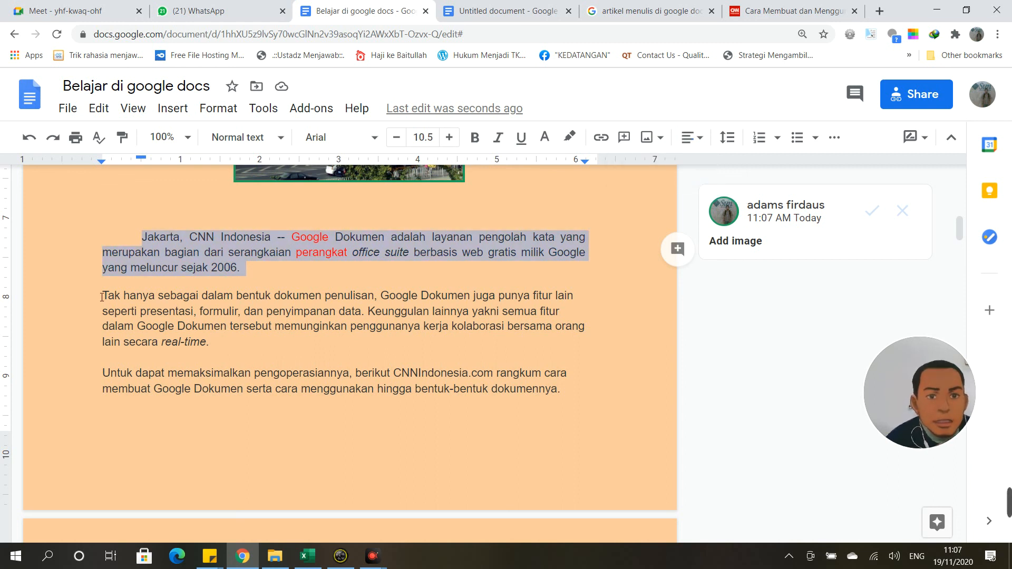
drag(101, 296, 391, 343)
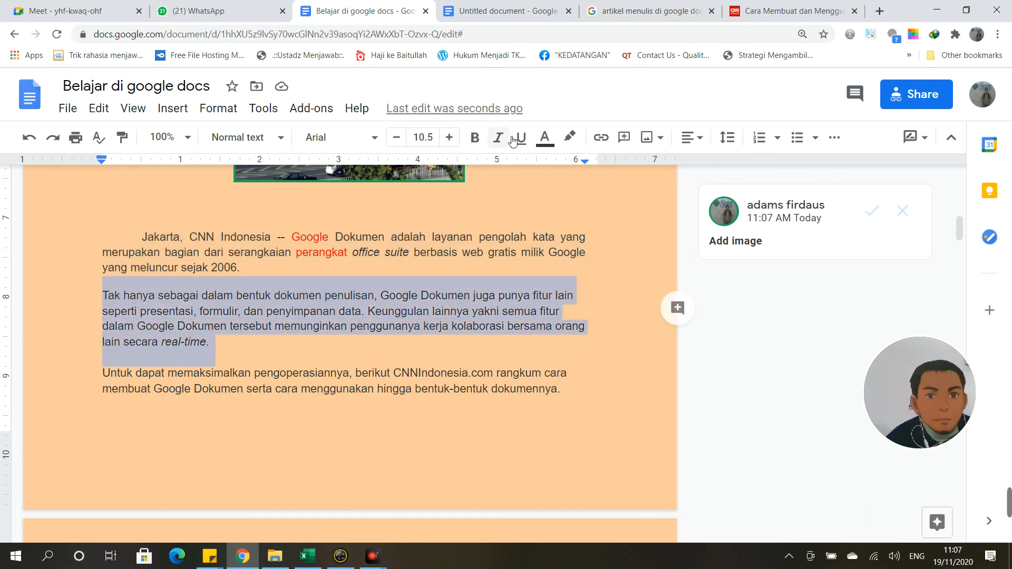
click(700, 140)
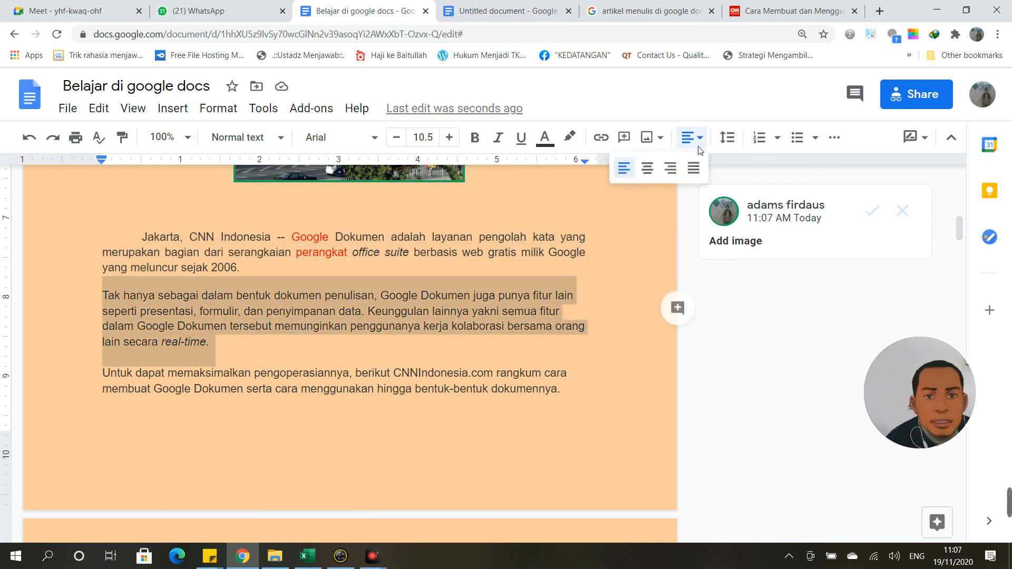
click(704, 170)
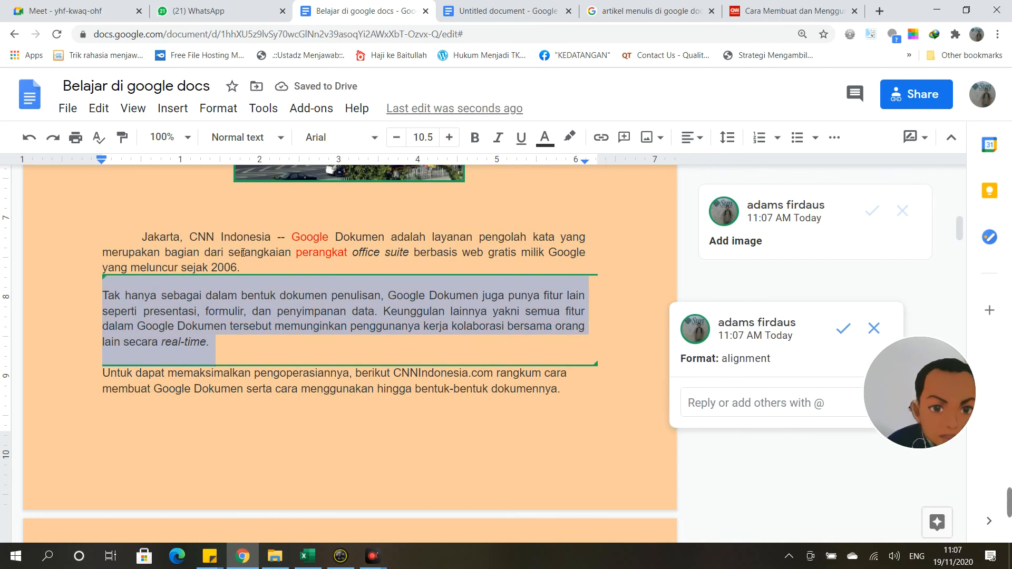
Step: Justify the paragraph starting 'Untuk dapat memaksimalkan'
scroll(459, 284, down, 3)
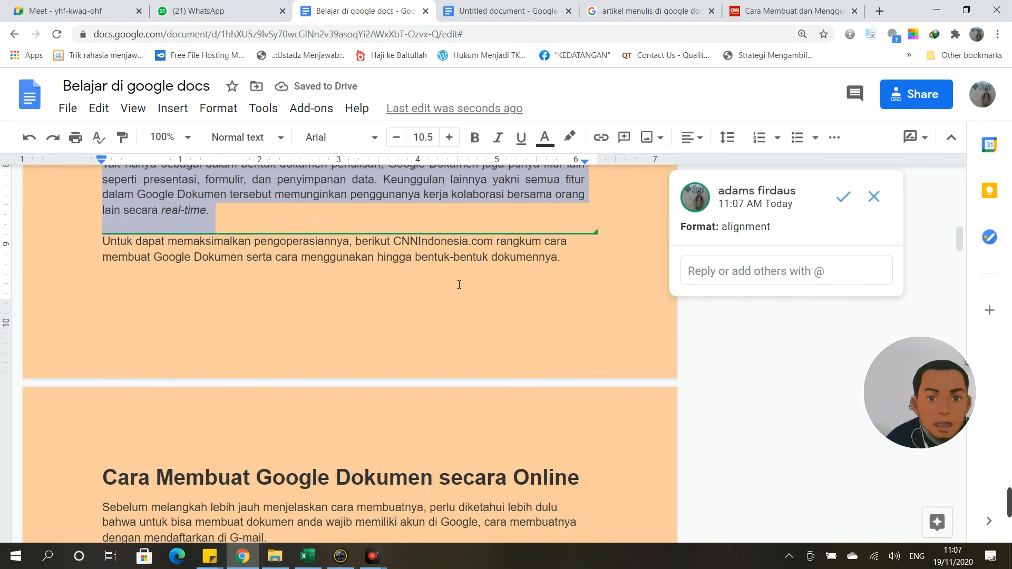
scroll(148, 242, down, 1)
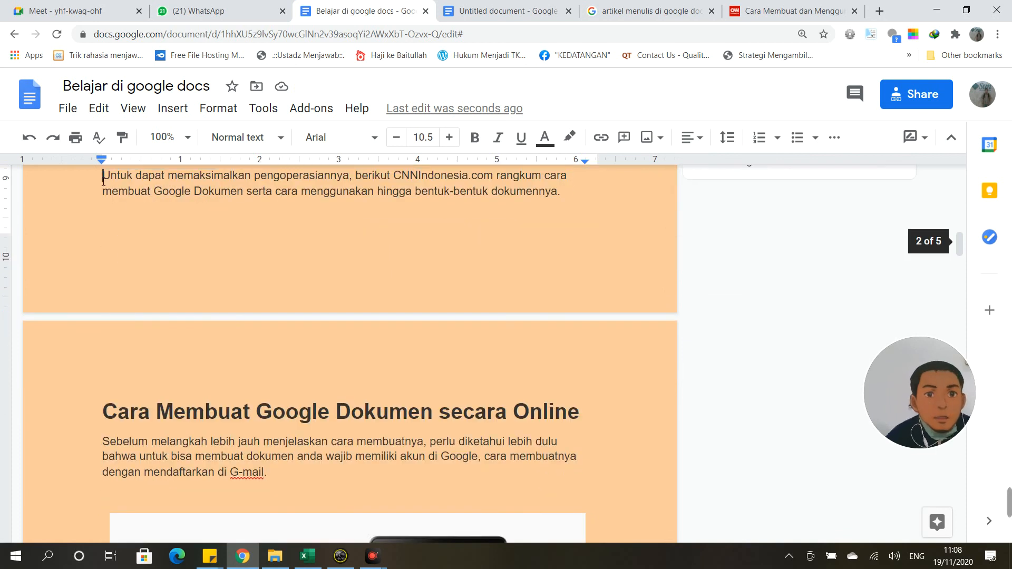
drag(103, 175, 585, 219)
scroll(560, 280, up, 2)
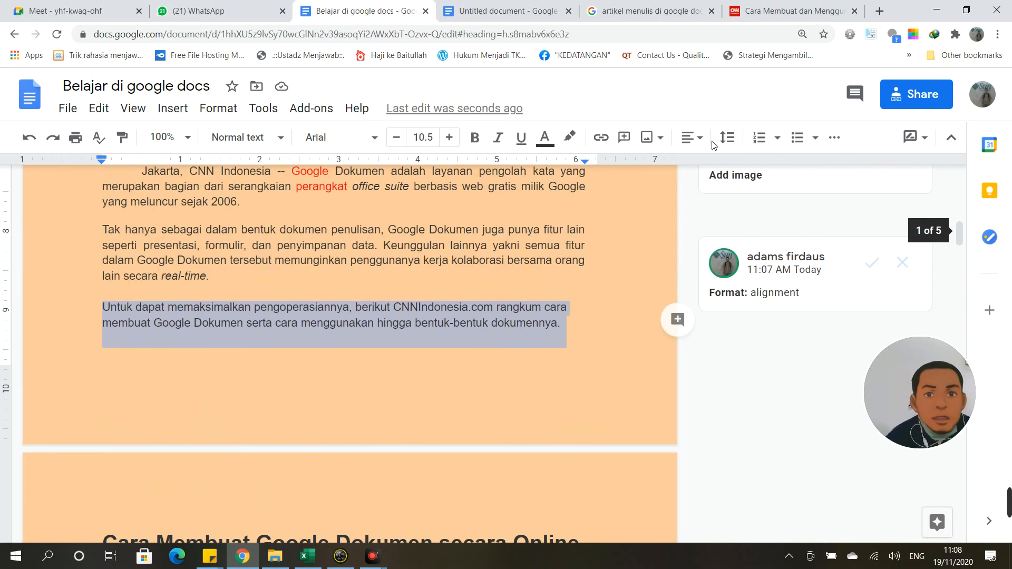
click(700, 143)
click(693, 168)
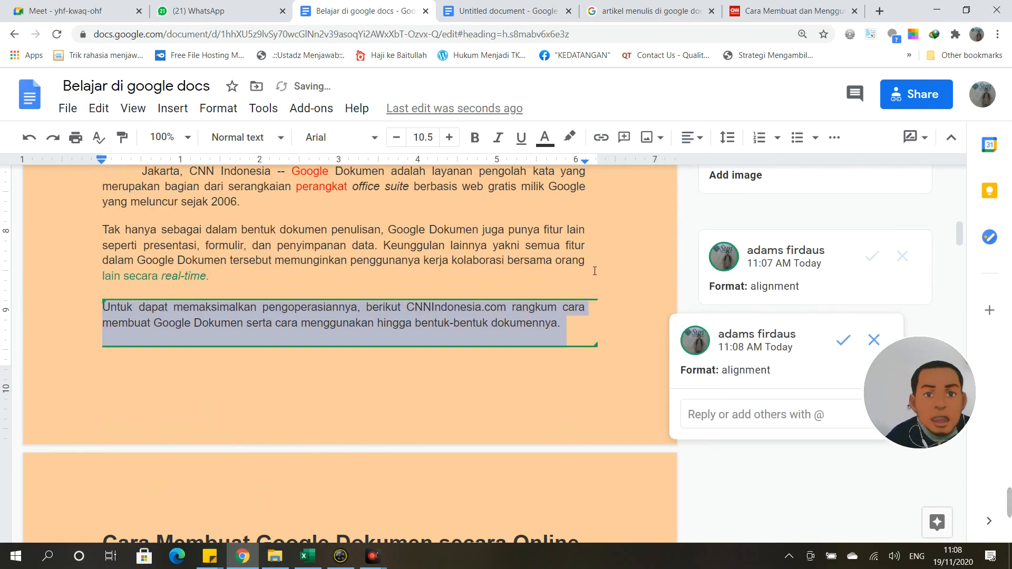
scroll(448, 332, up, 5)
scroll(448, 331, down, 15)
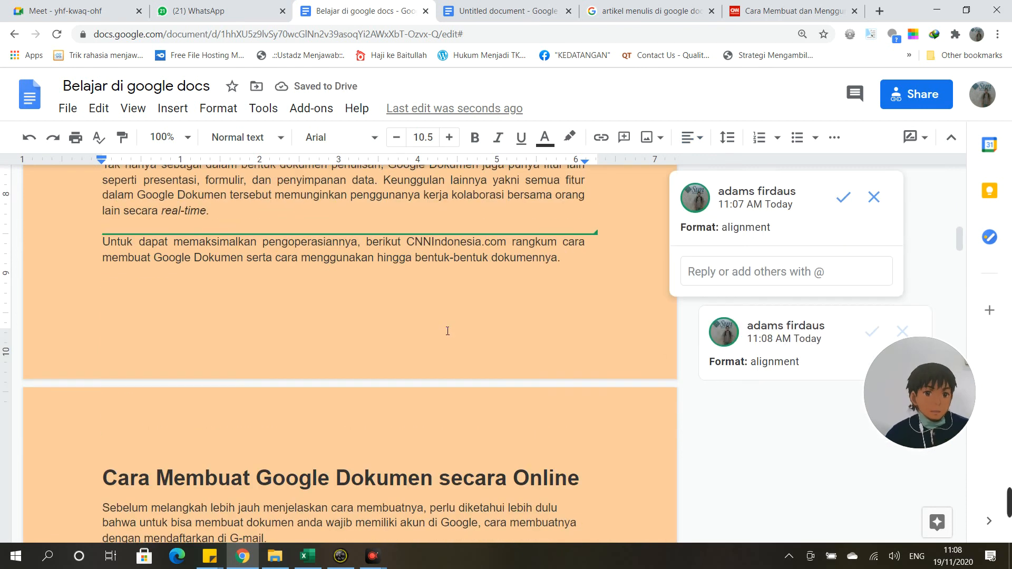
scroll(447, 331, down, 5)
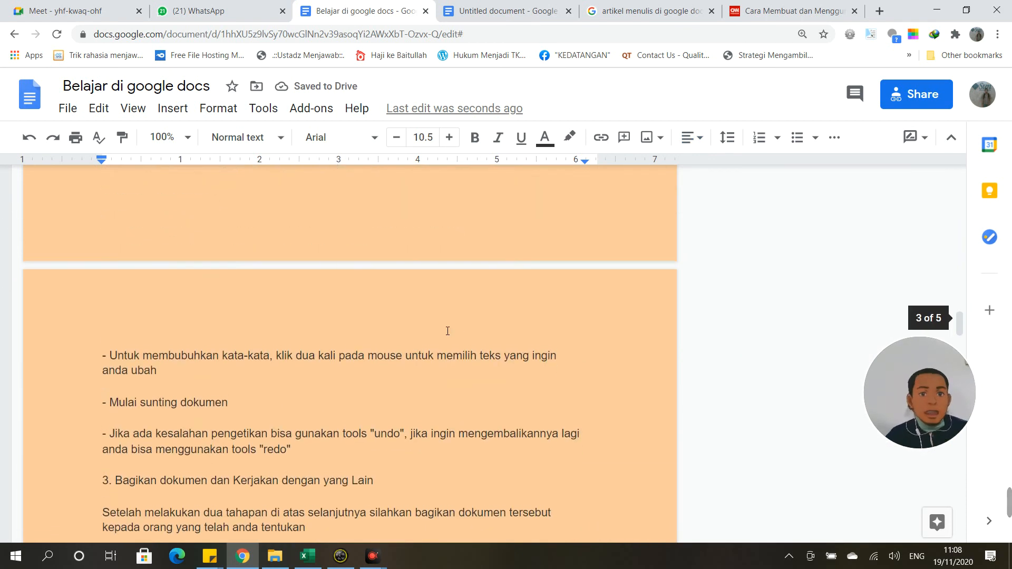
scroll(447, 331, up, 17)
scroll(447, 331, up, 10)
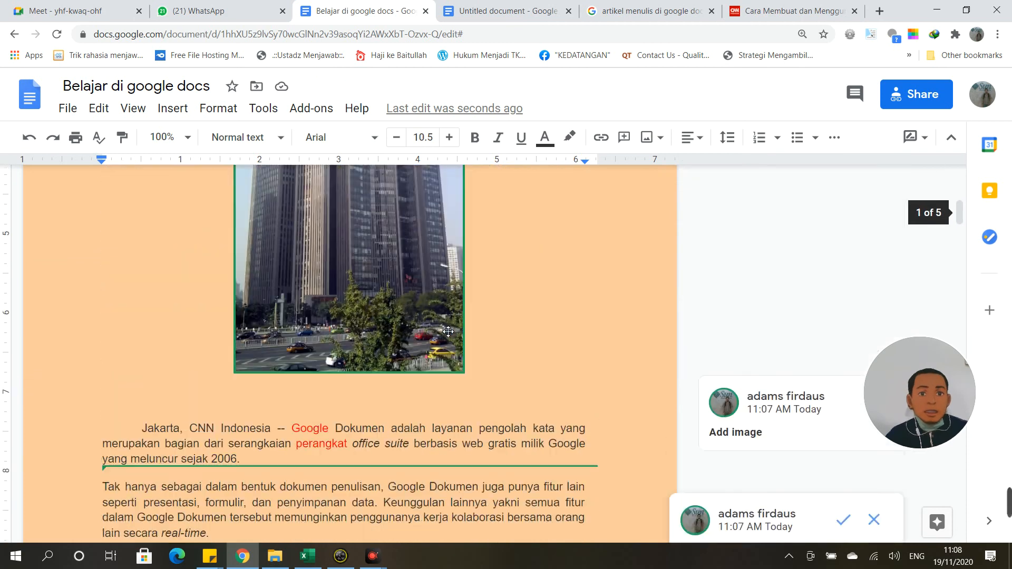
scroll(447, 331, down, 5)
scroll(448, 331, down, 5)
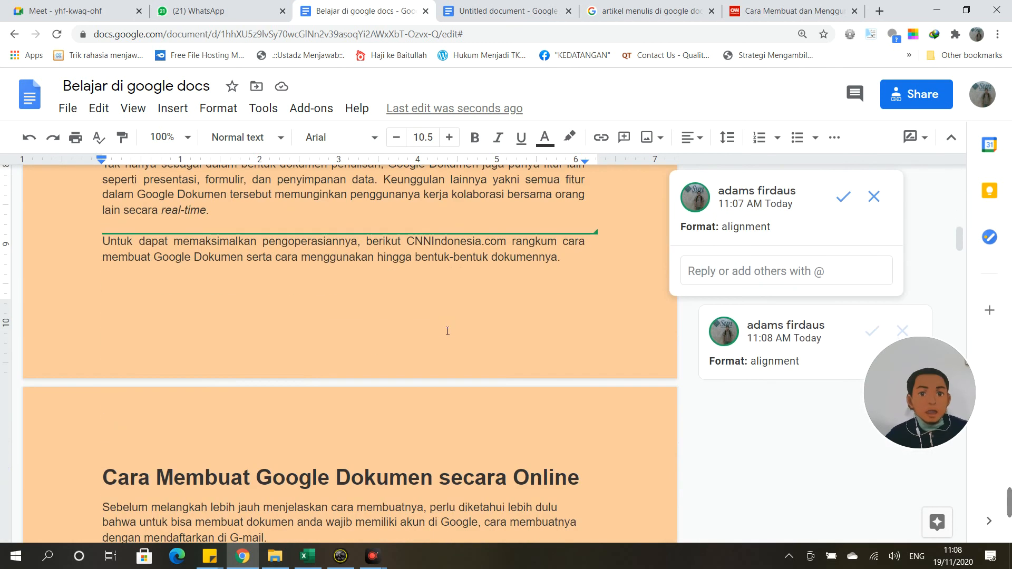
scroll(448, 331, down, 5)
scroll(448, 331, down, 5)
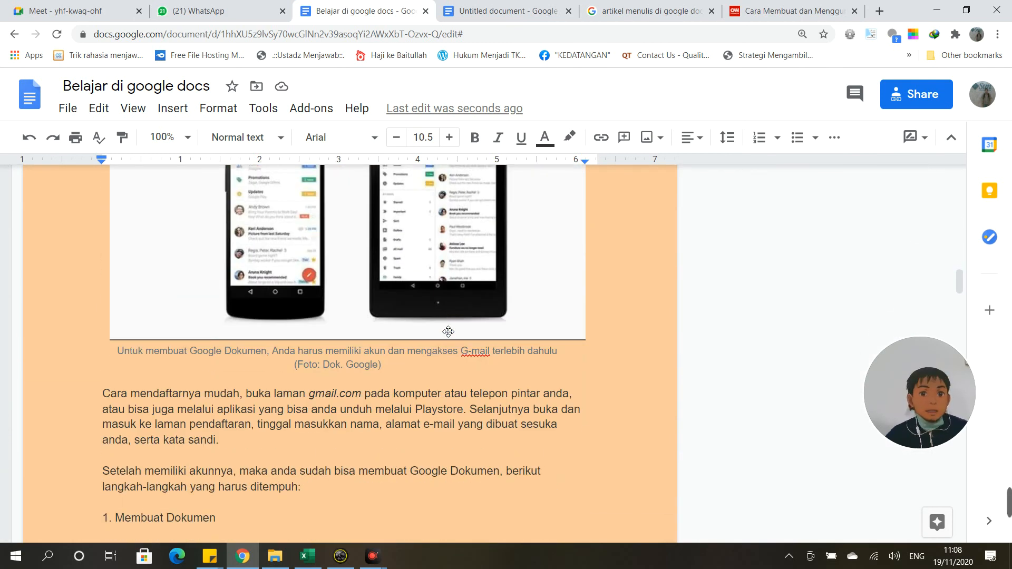
scroll(448, 332, up, 5)
click(324, 368)
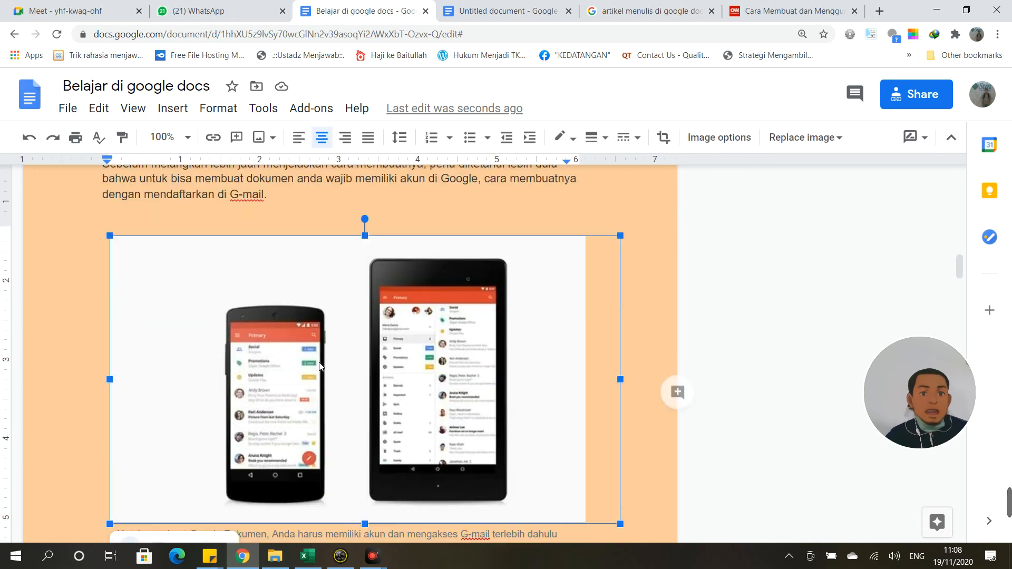
scroll(418, 330, down, 5)
scroll(419, 328, up, 7)
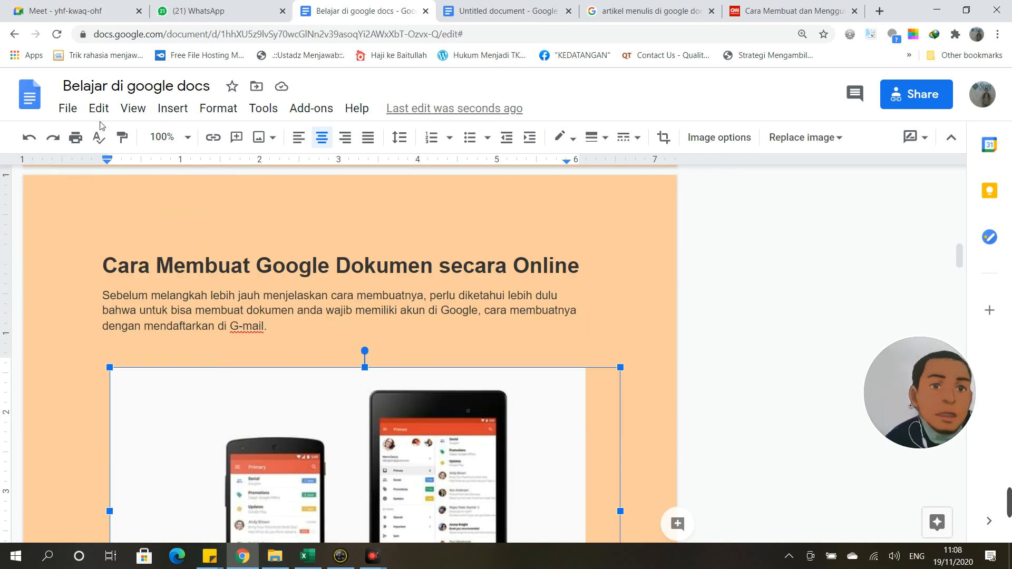
click(99, 108)
click(108, 107)
click(133, 108)
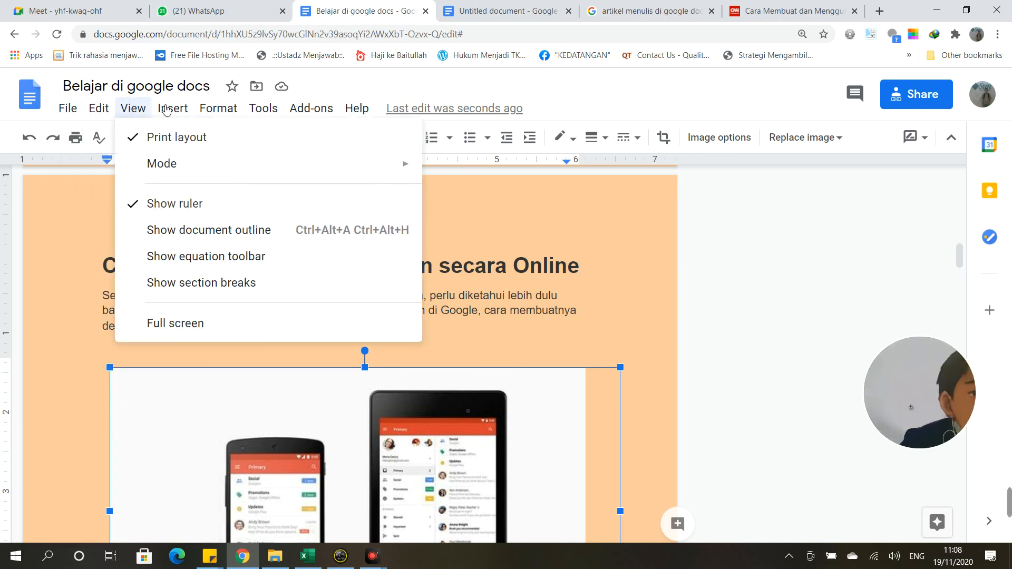
click(133, 108)
click(173, 108)
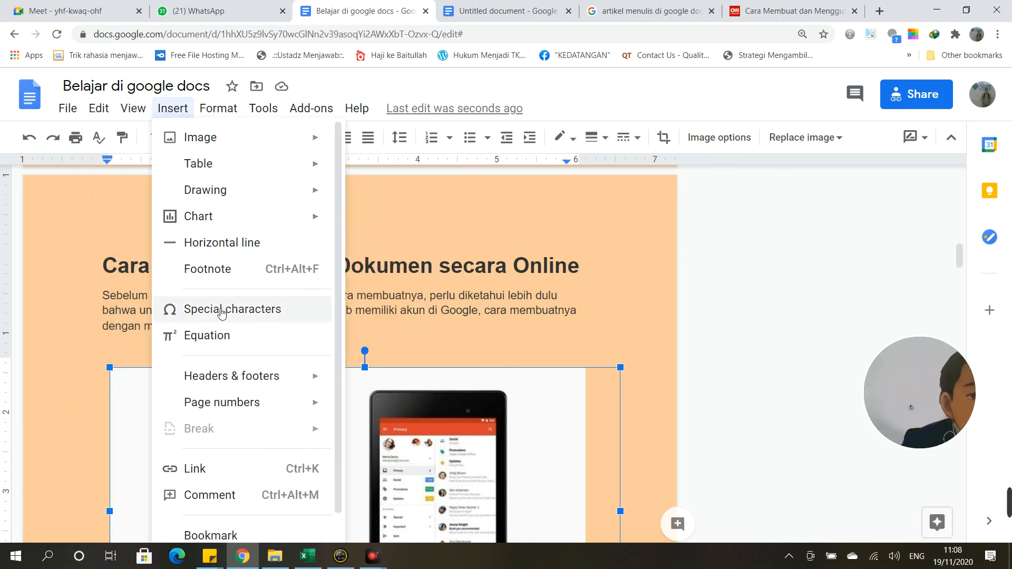
mouse_move(225, 382)
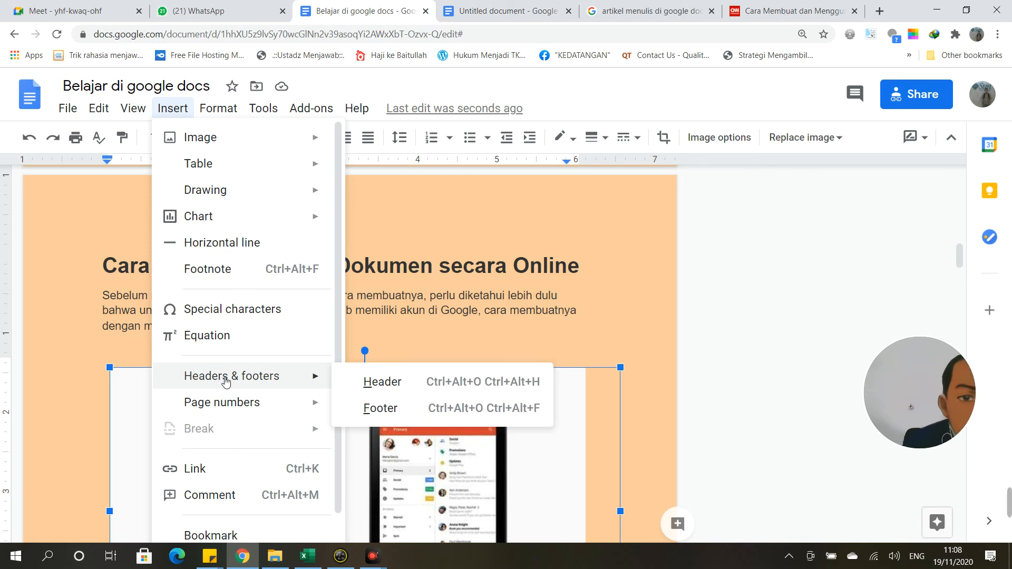
mouse_move(230, 405)
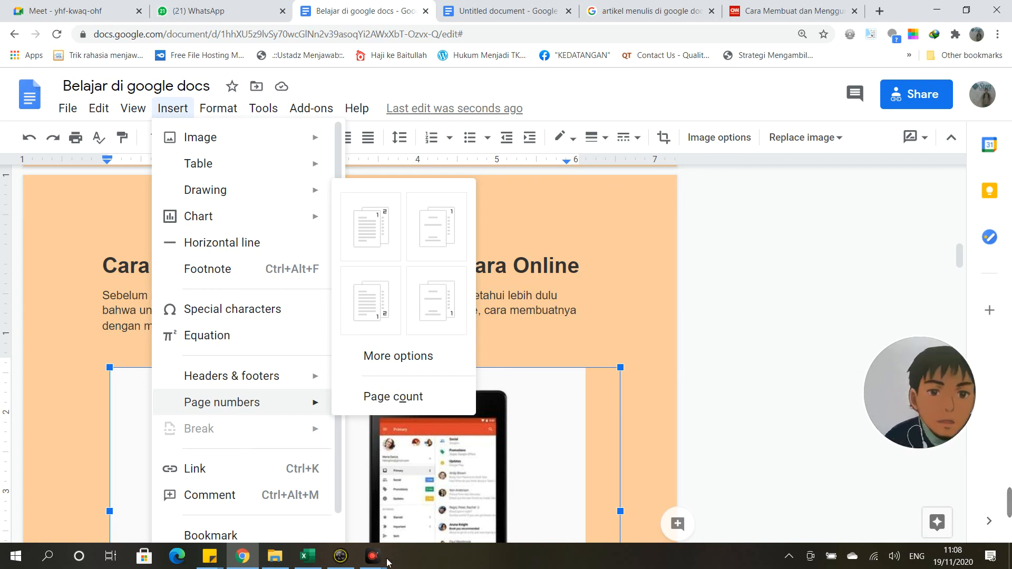
mouse_move(374, 563)
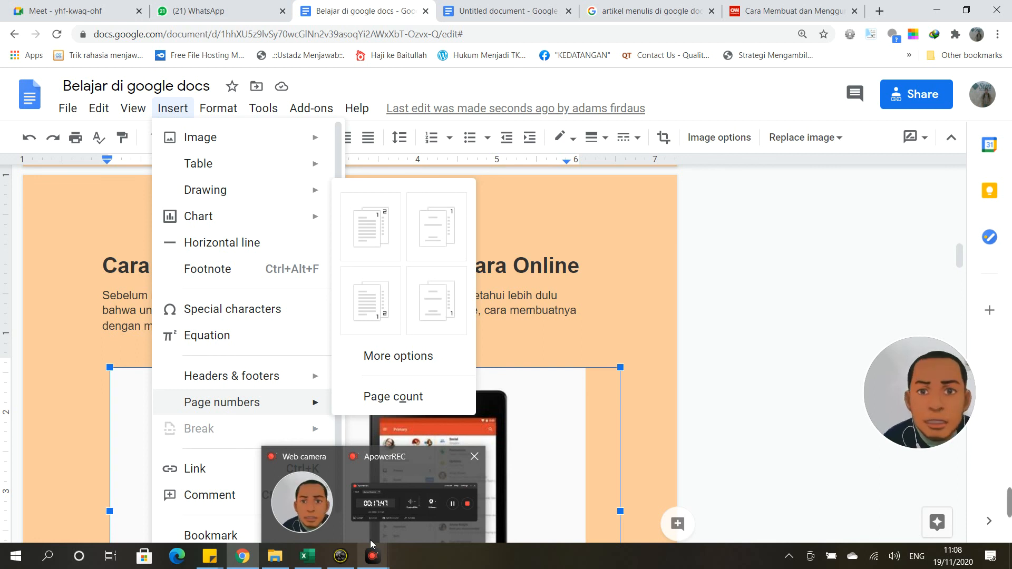
click(608, 330)
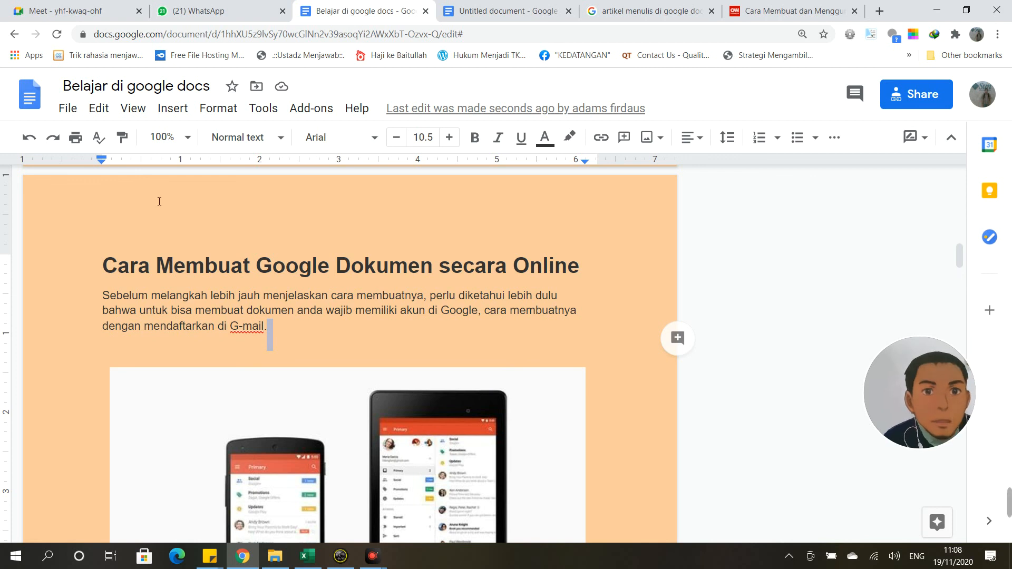
Step: Review the Insert, Tools and Add-ons menus, then close them with the cursor after 'G-mail.'
click(182, 110)
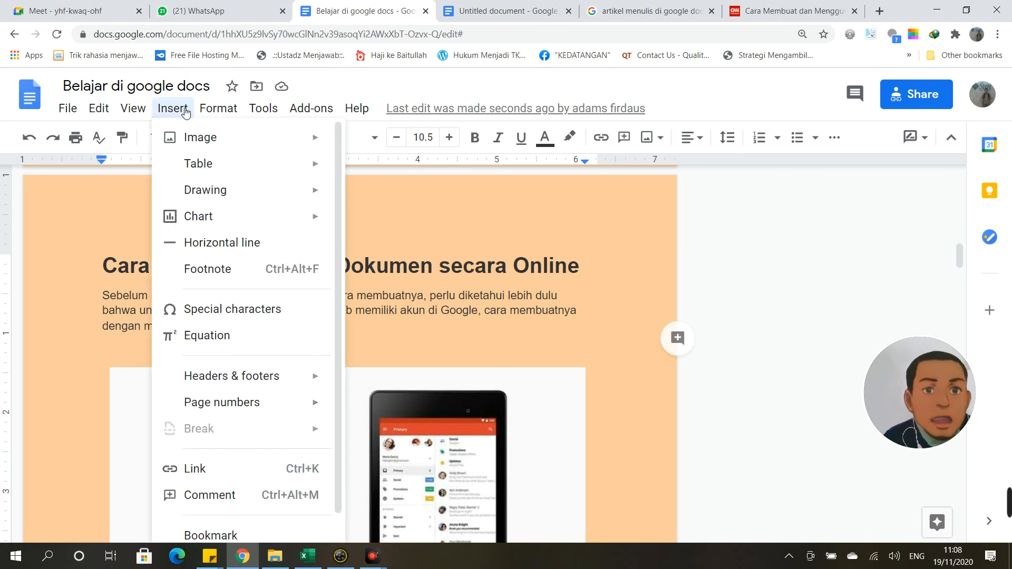
mouse_move(258, 114)
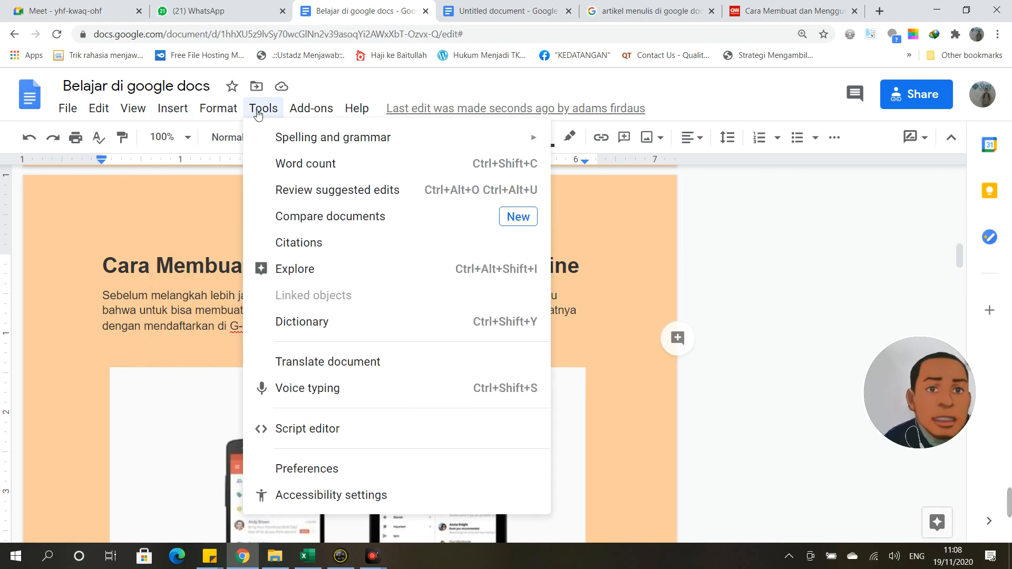
mouse_move(328, 112)
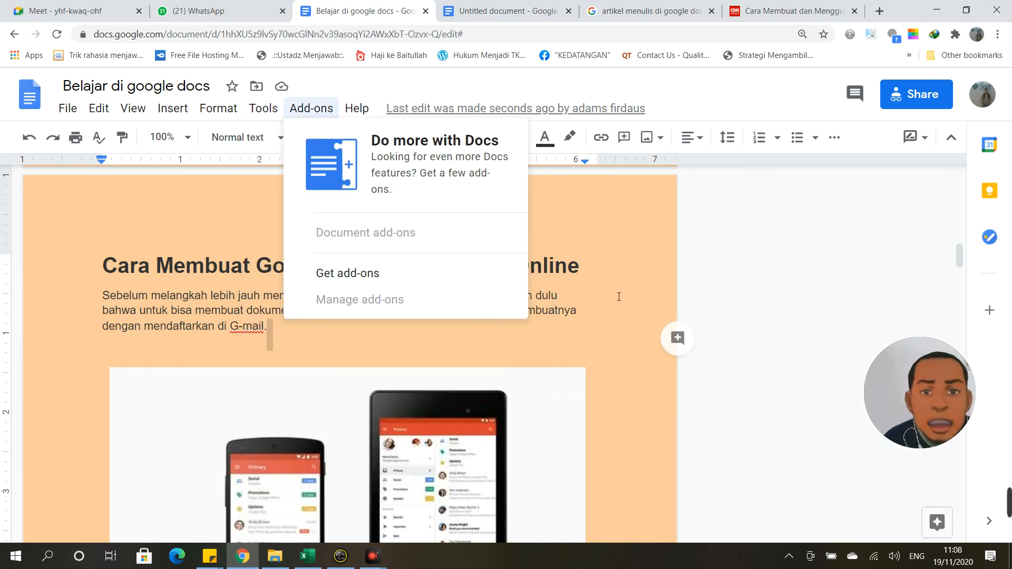
scroll(628, 425, down, 2)
scroll(629, 424, up, 2)
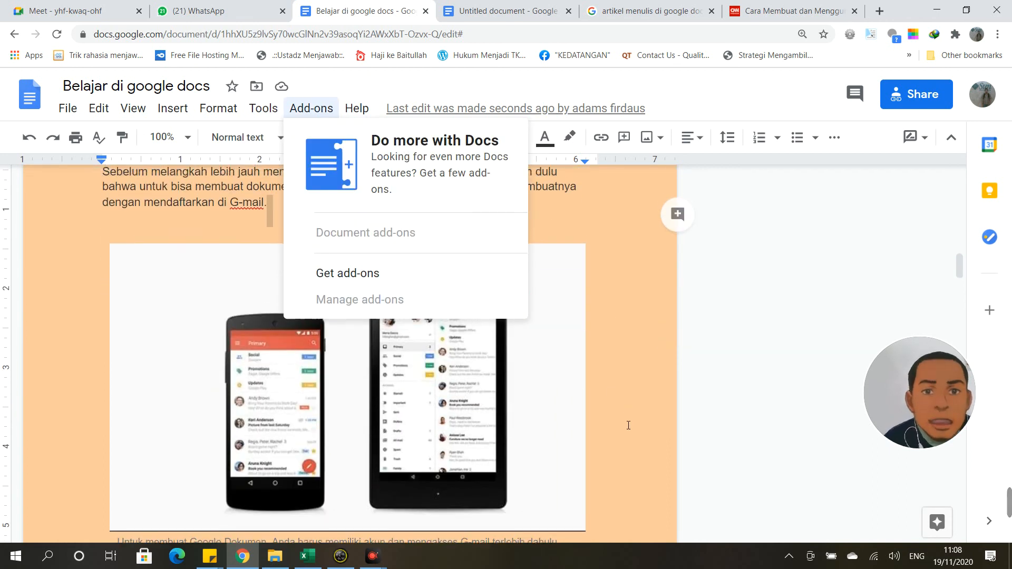
click(559, 350)
click(559, 351)
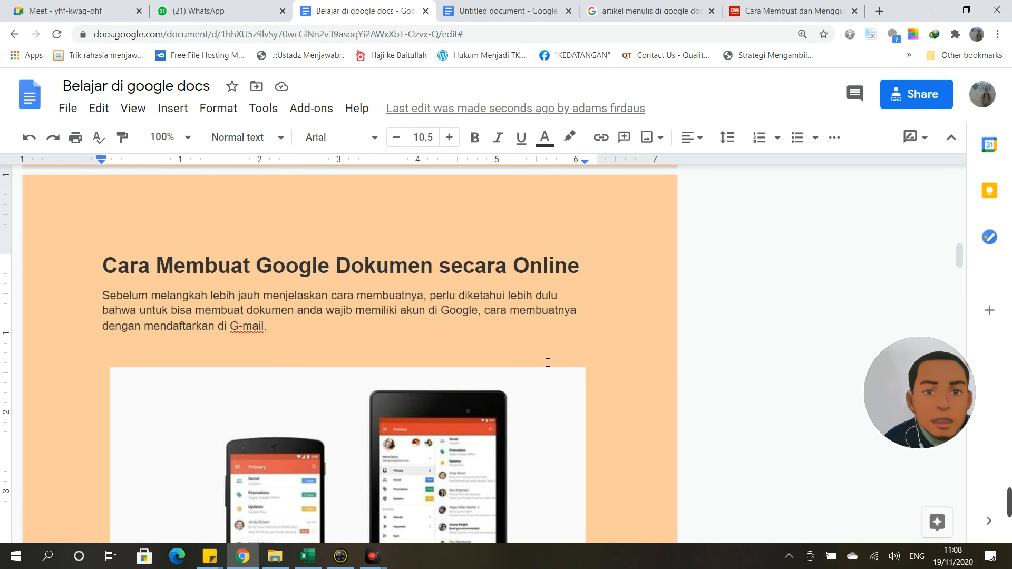
Step: Scroll to the article's top and bring the ApowerREC recorder window to the front
scroll(548, 363, down, 2)
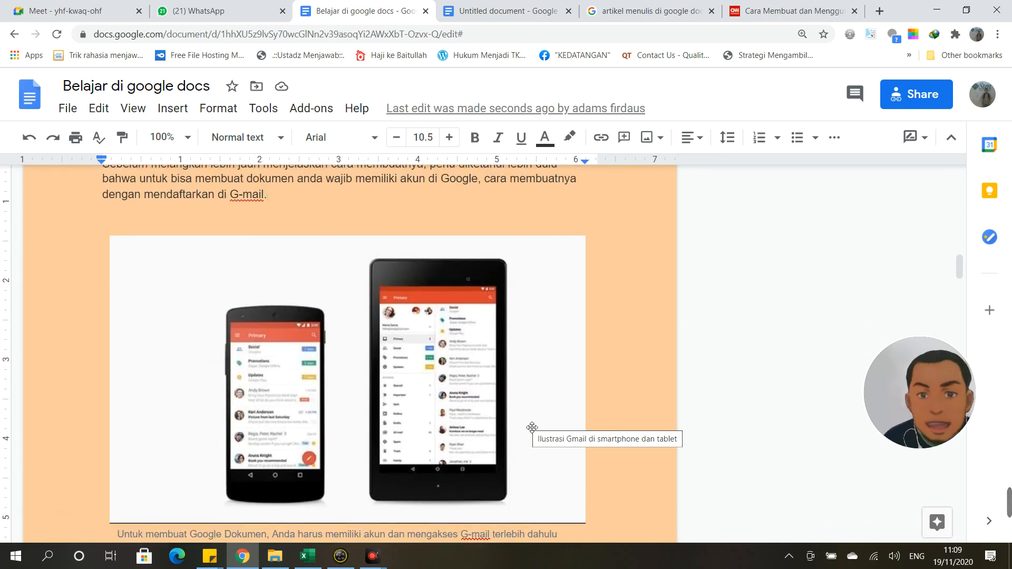
scroll(532, 427, up, 10)
scroll(531, 427, up, 5)
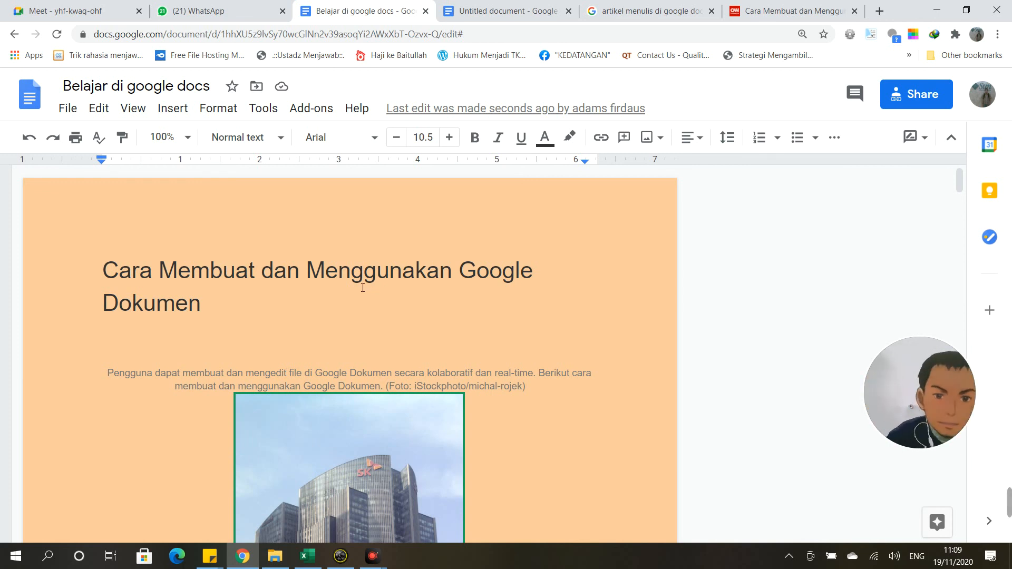
click(454, 470)
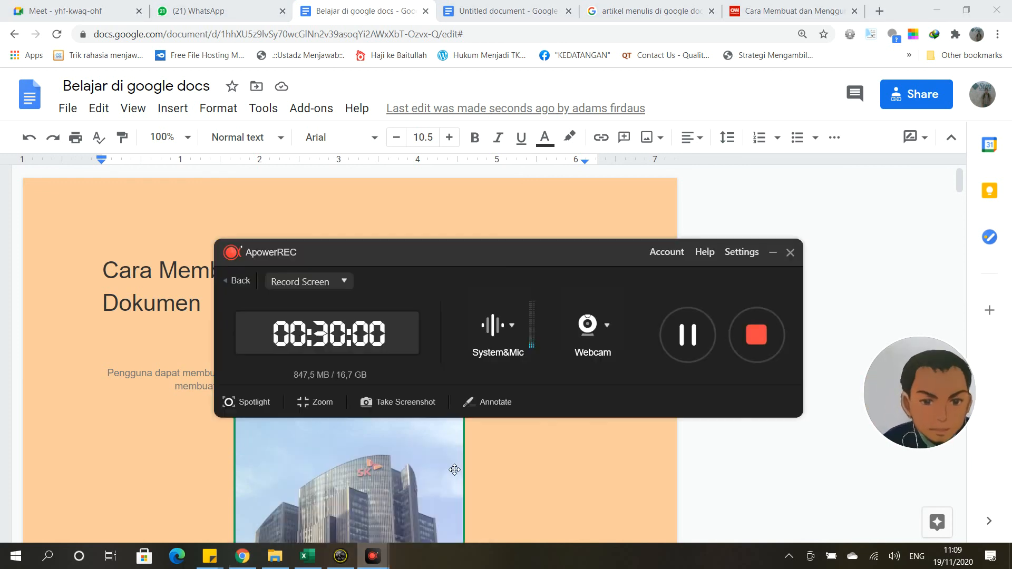